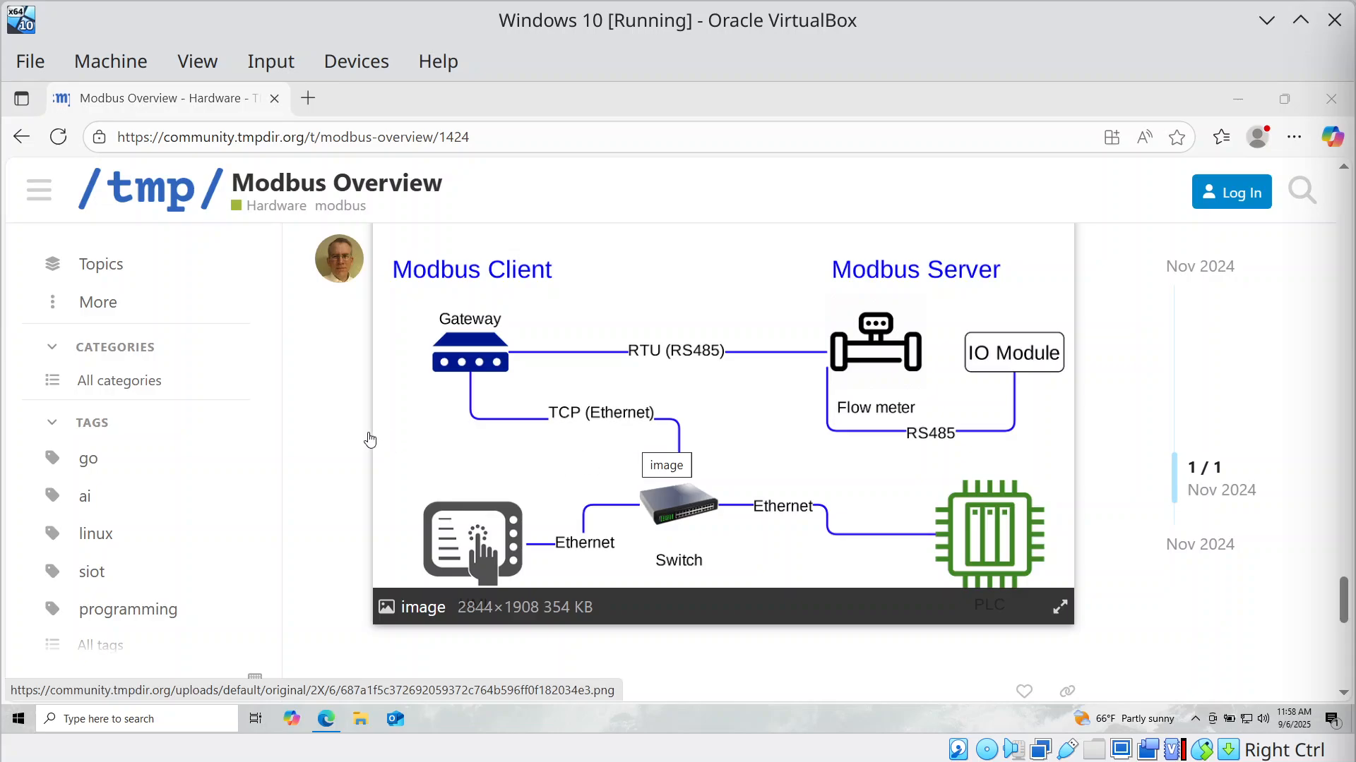
Snap Edge with the Modbus Overview post to the right half and scroll to the Modbus Topology image.
key("super+Right")
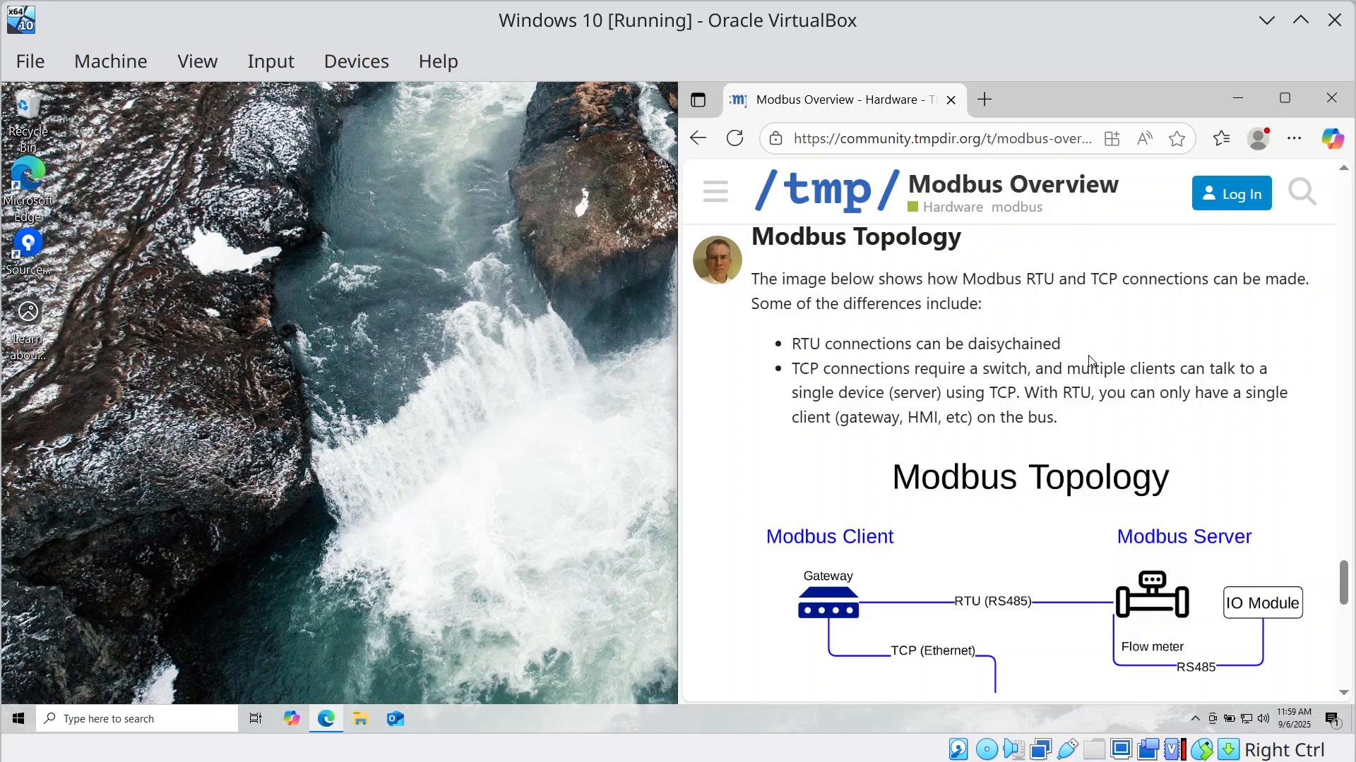
scroll(1142, 397, "down", 3)
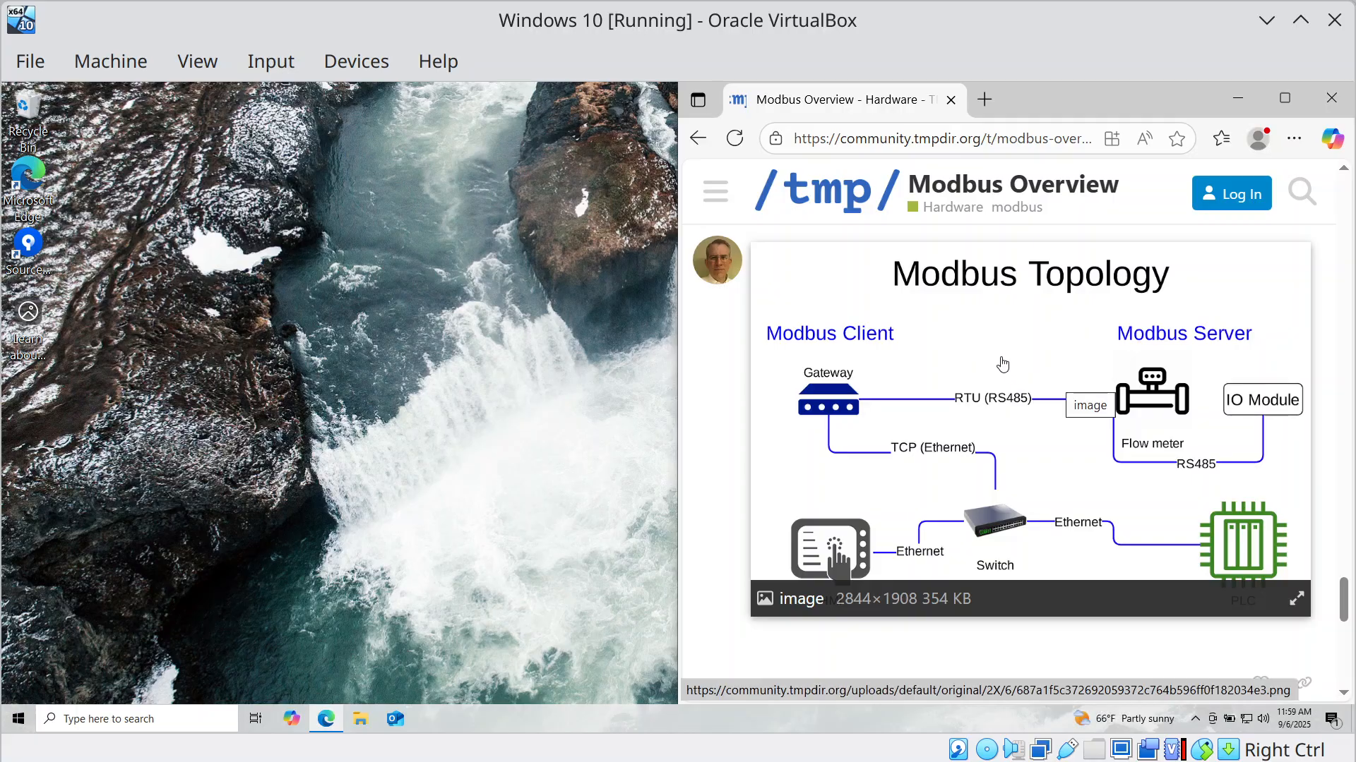
key("ctrl+t")
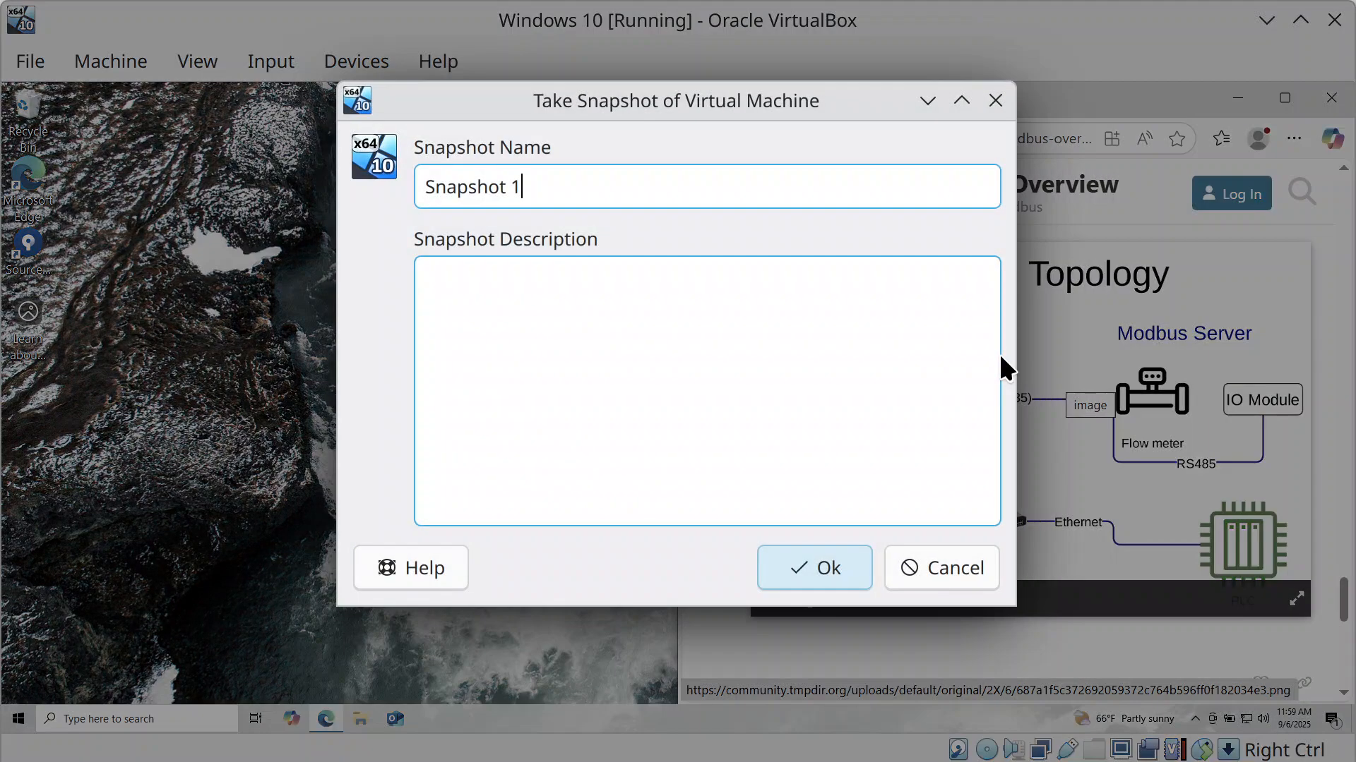
key("Escape")
Search the web for github simpleiot and open the simpleiot GitHub repository.
key("ctrl+t")
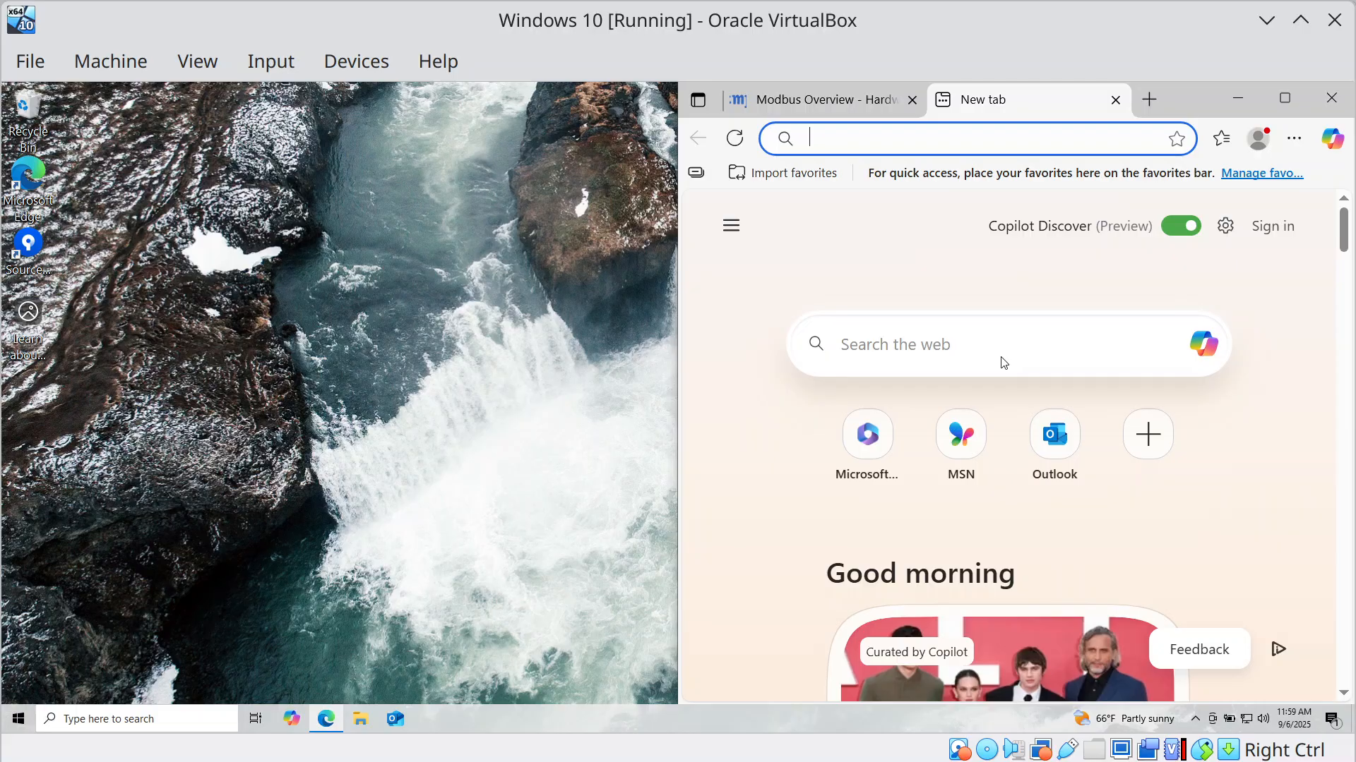
type("git")
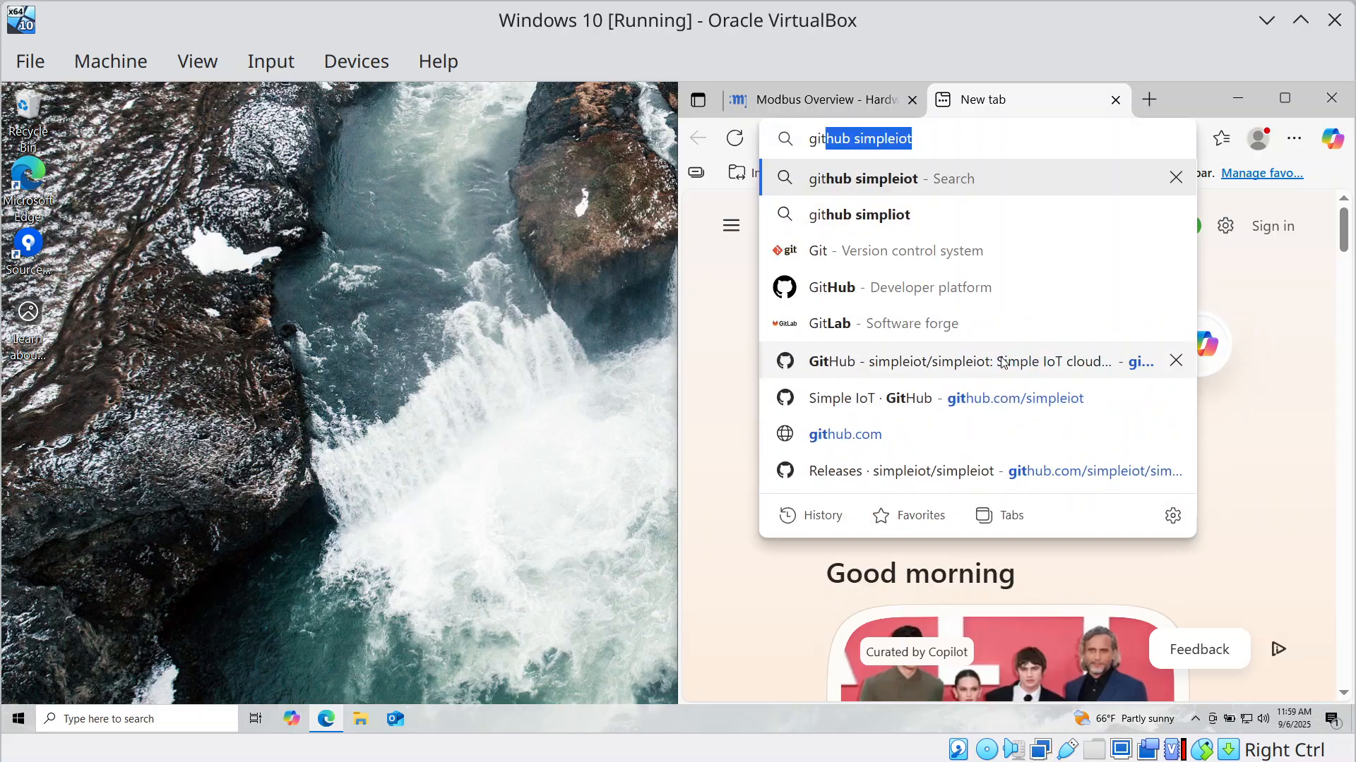
key("Return")
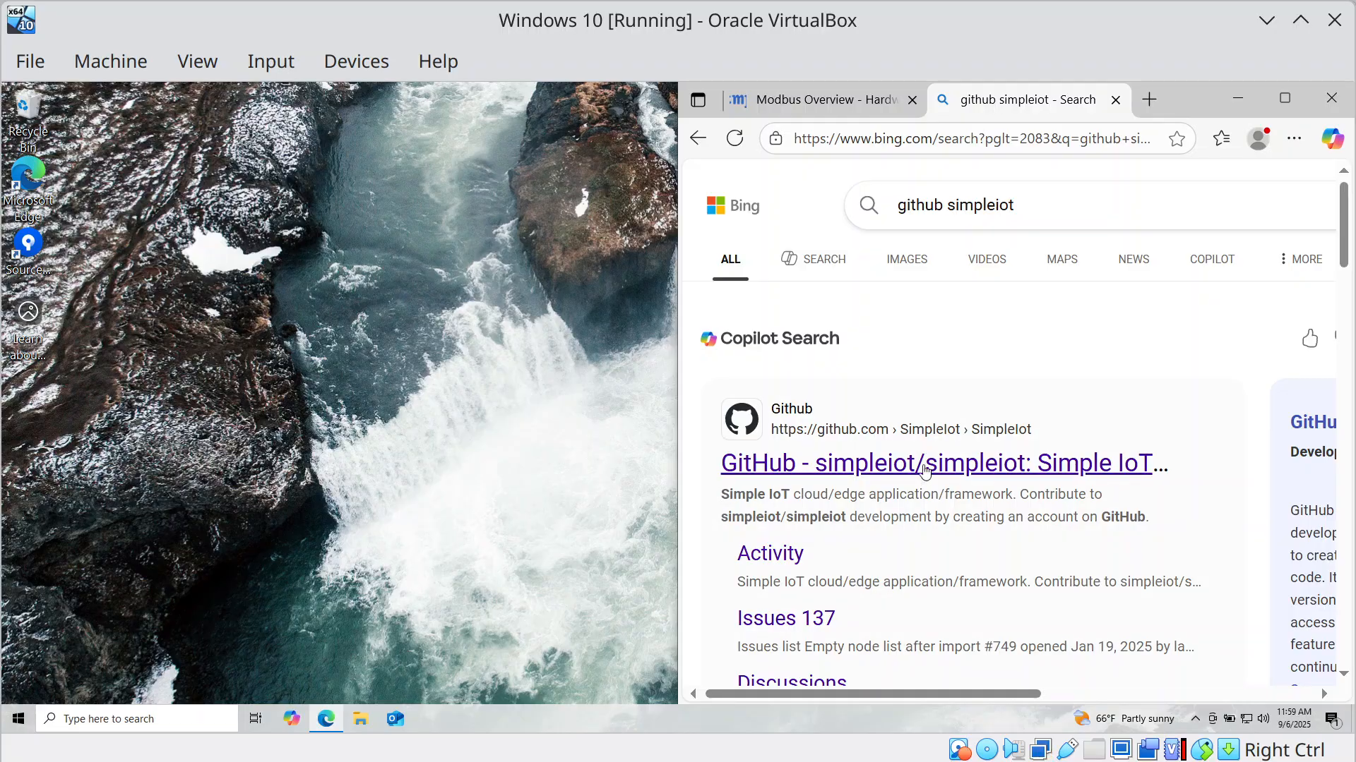
left_click(926, 478)
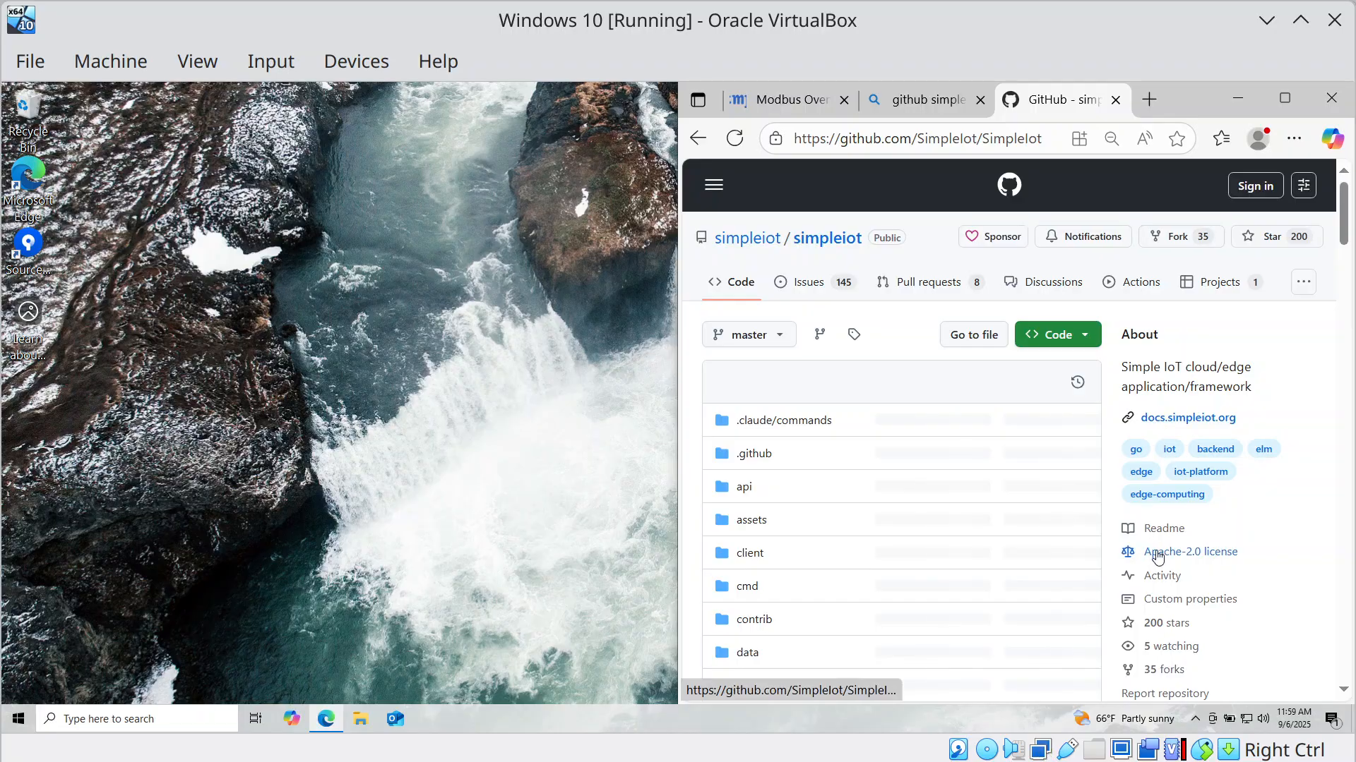
scroll(1158, 554, "down", 3)
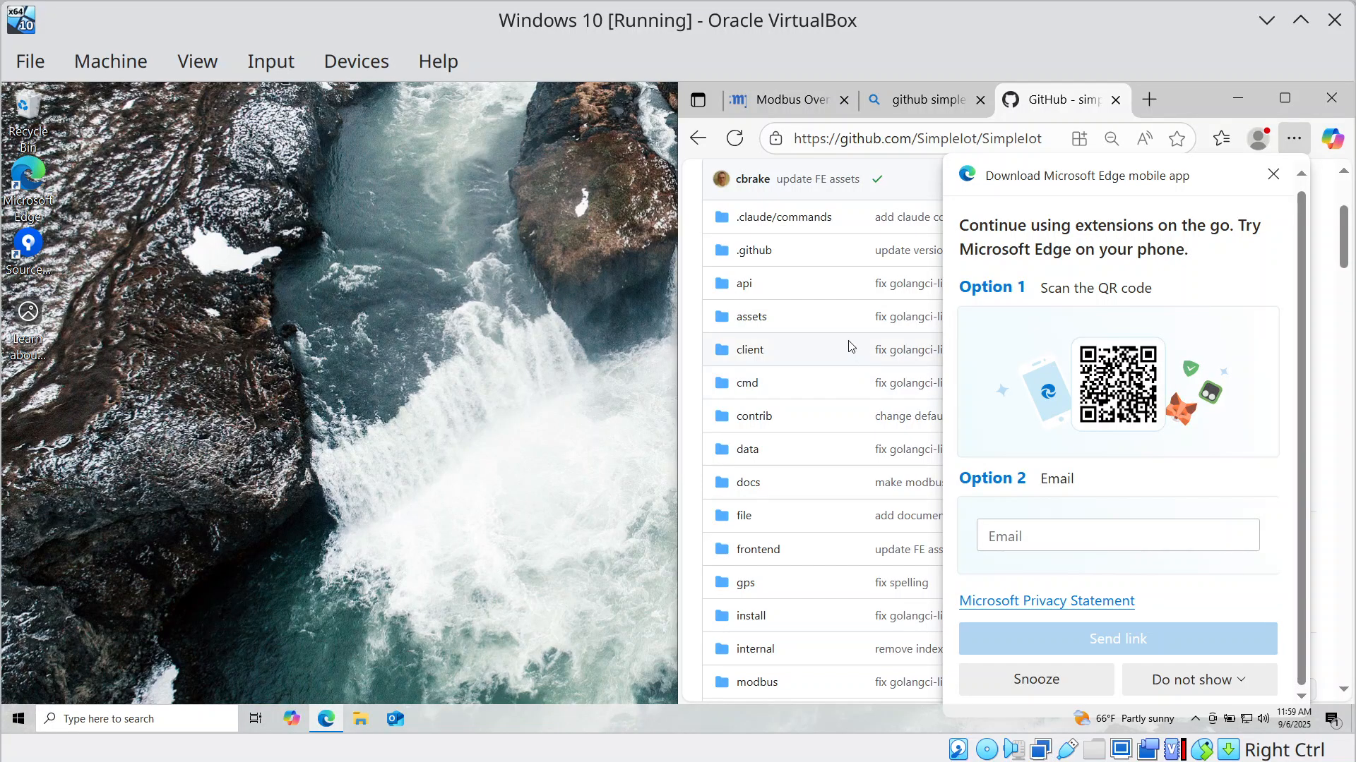
left_click(1273, 175)
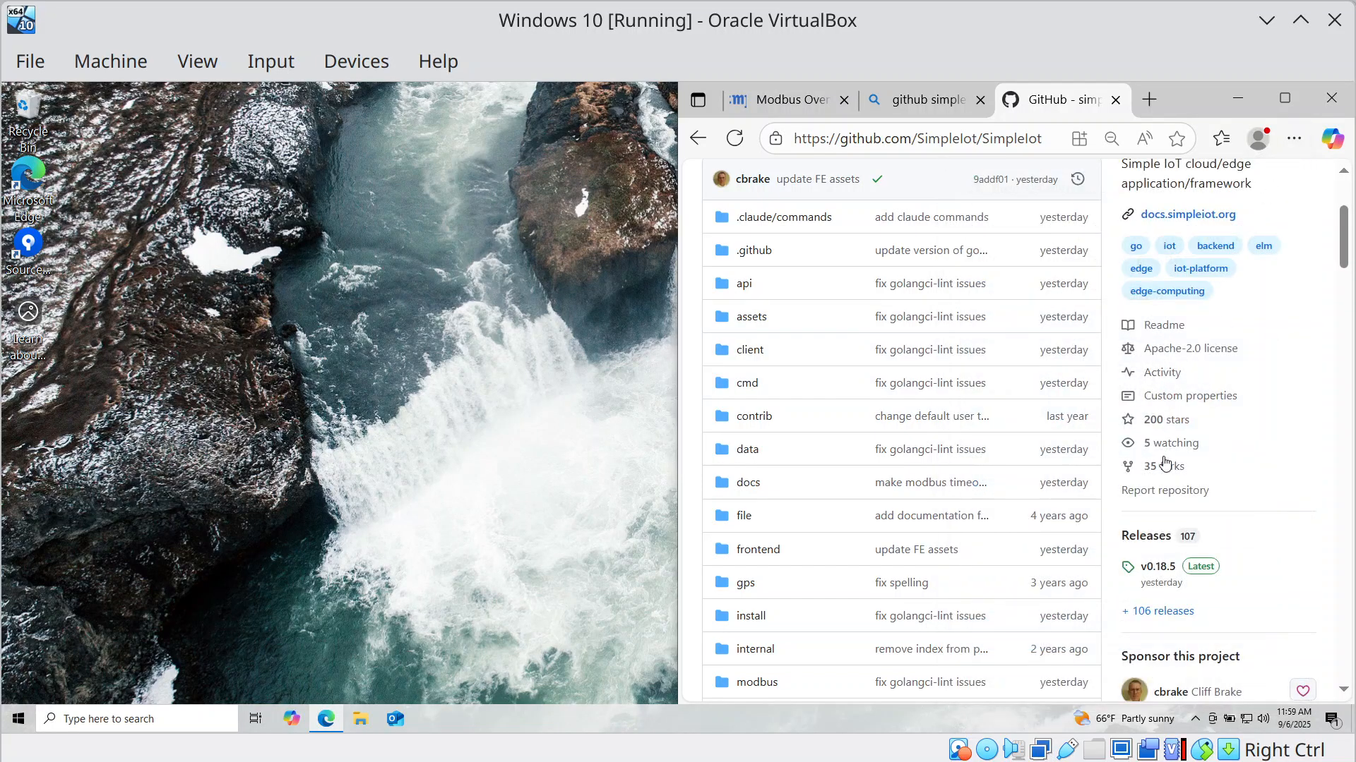
Download simpleiot-v0.18.5-windows-x86_64.zip from the v0.18.5 release assets.
left_click(1157, 568)
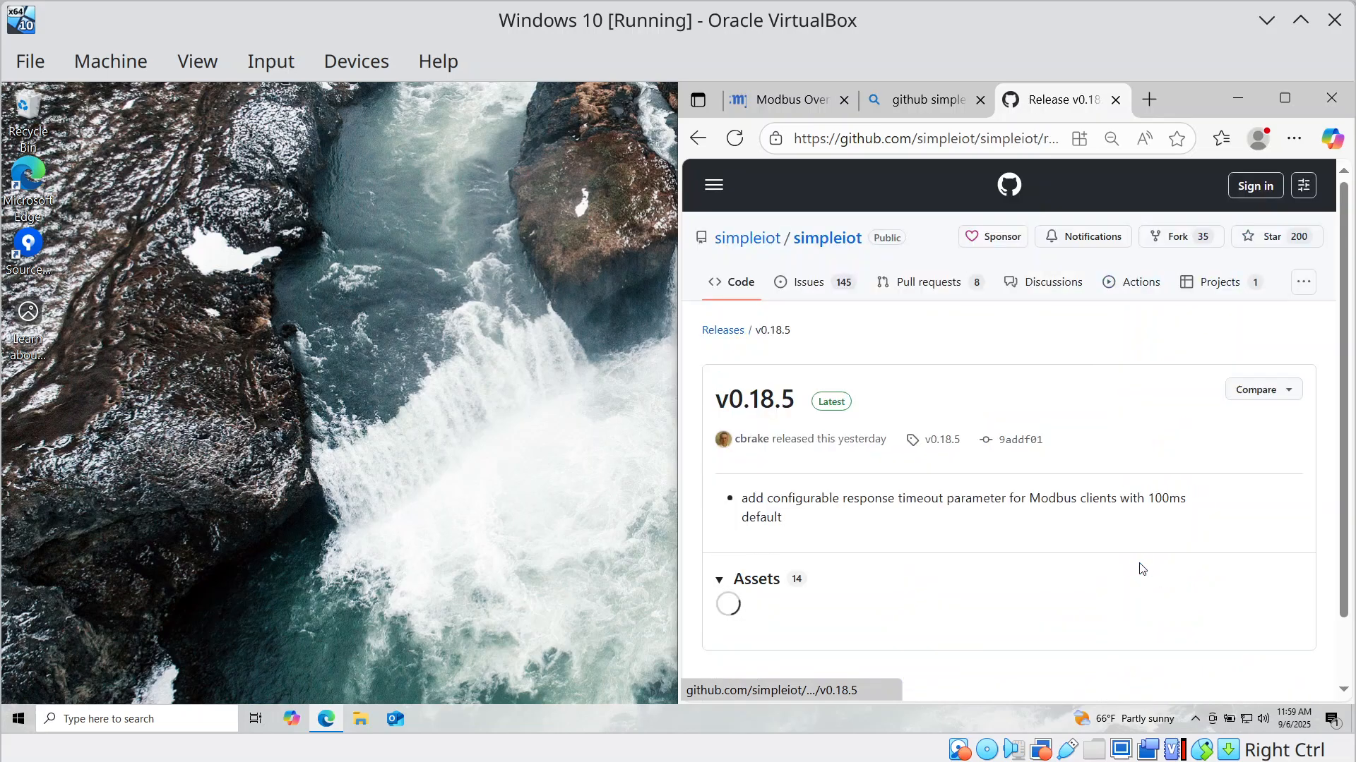
scroll(889, 514, "down", 3)
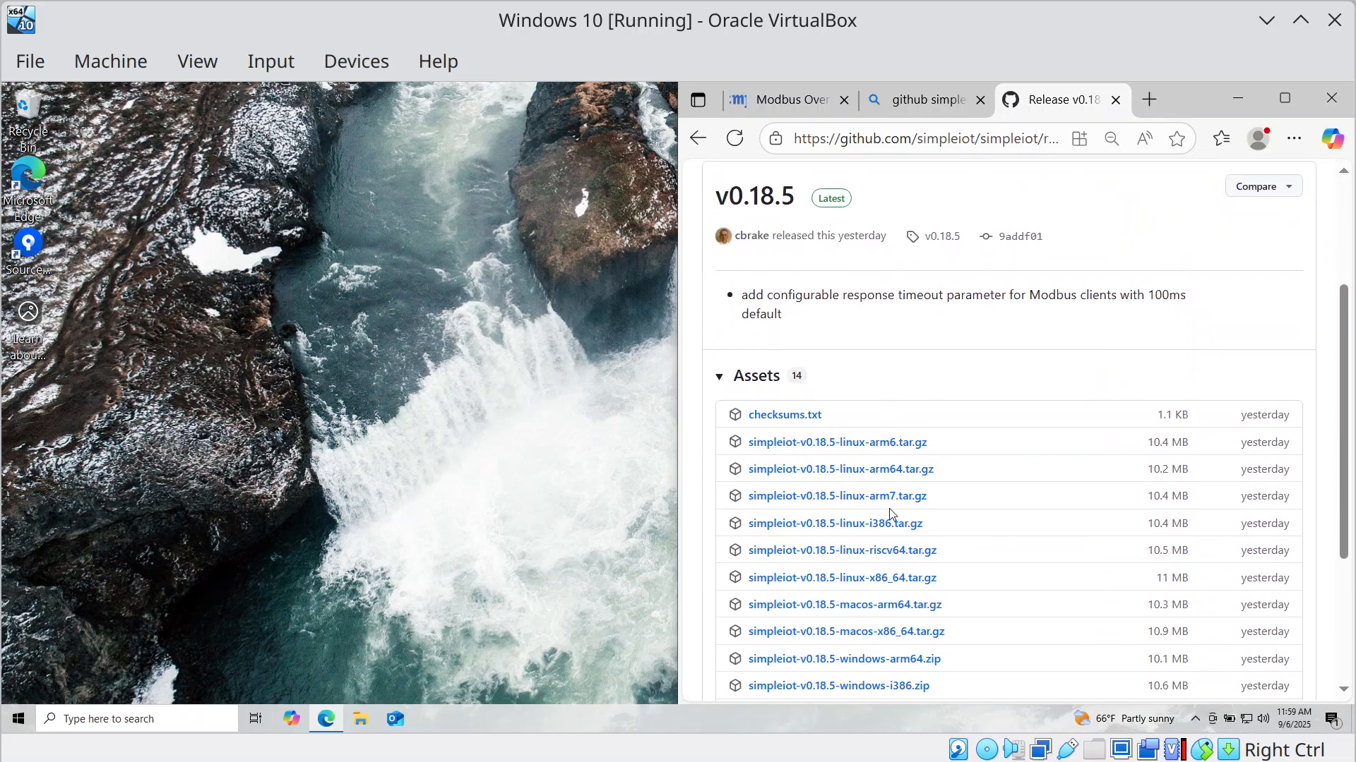
scroll(857, 554, "down", 2)
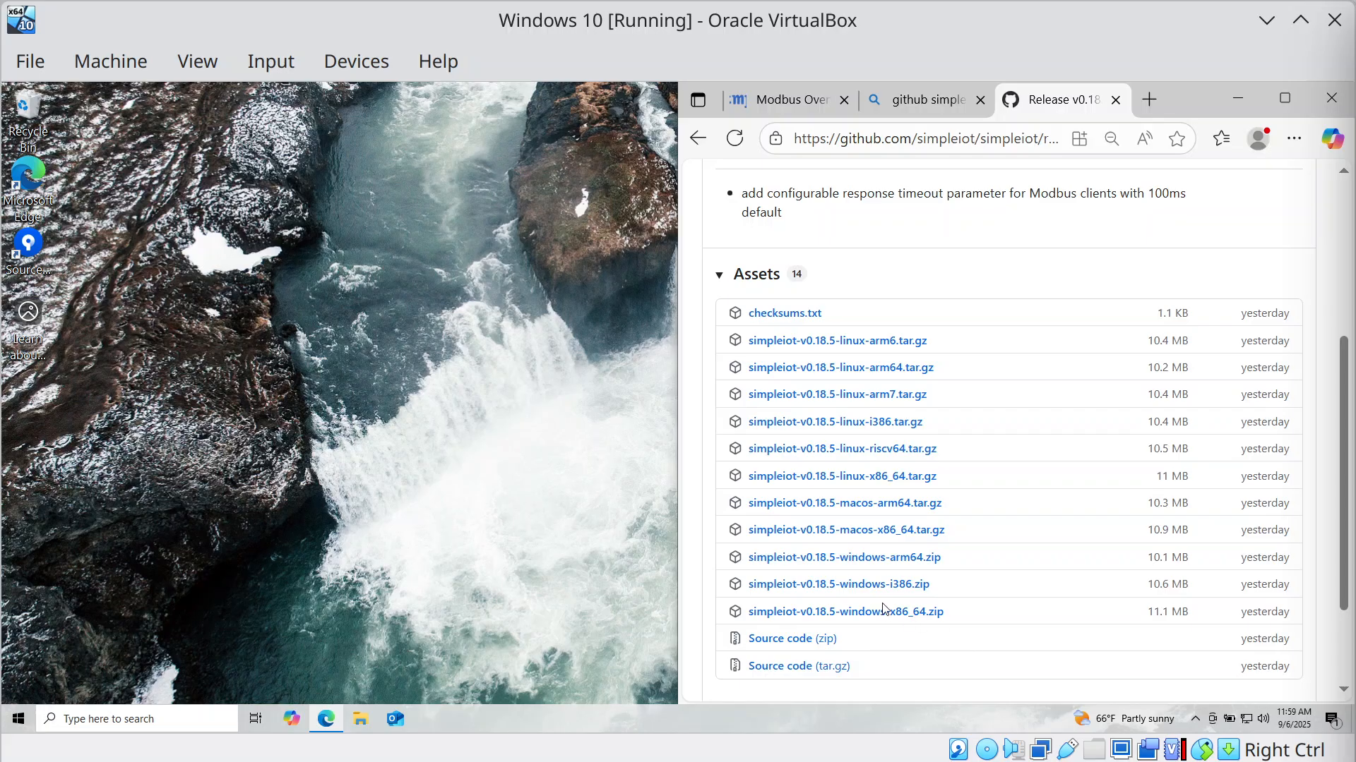
left_click(891, 612)
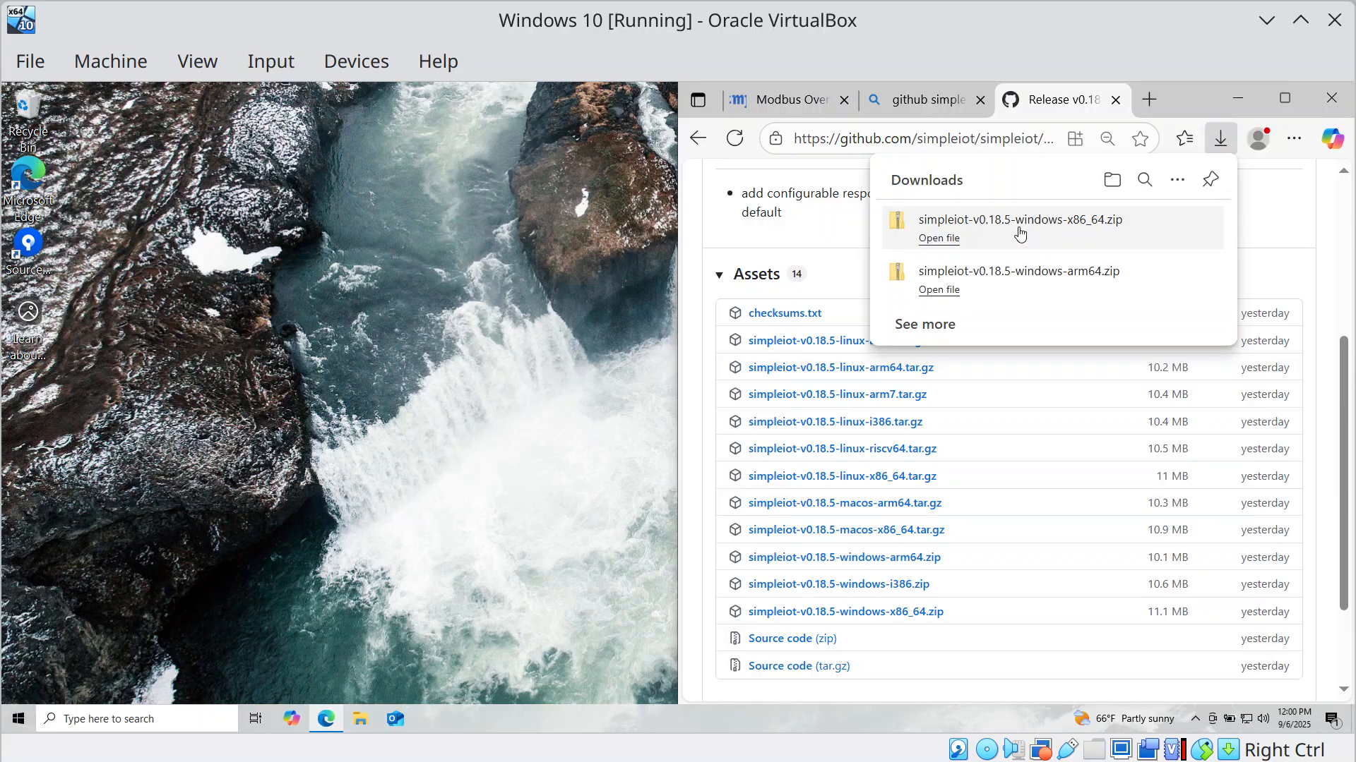
Copy the siot application from the simpleiot folder inside the downloaded zip.
left_click(938, 238)
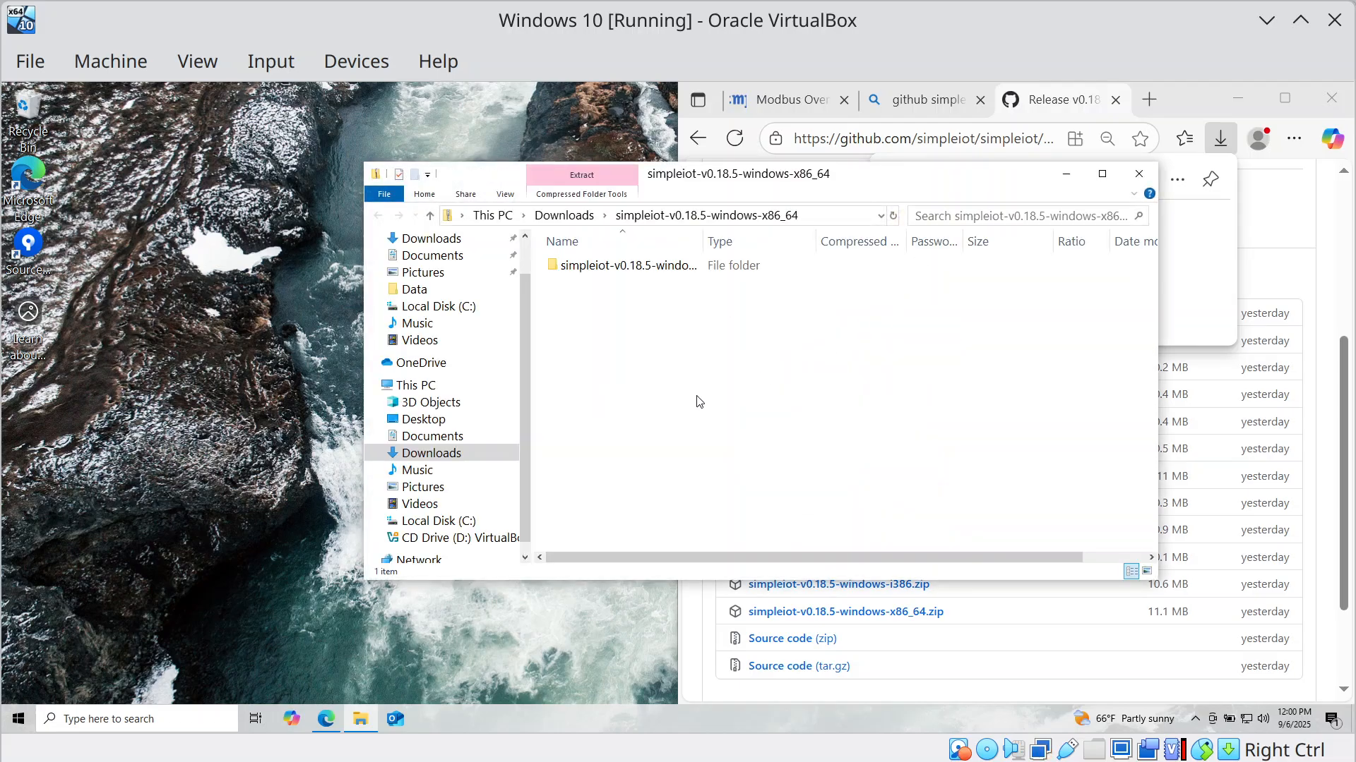
double_click(626, 269)
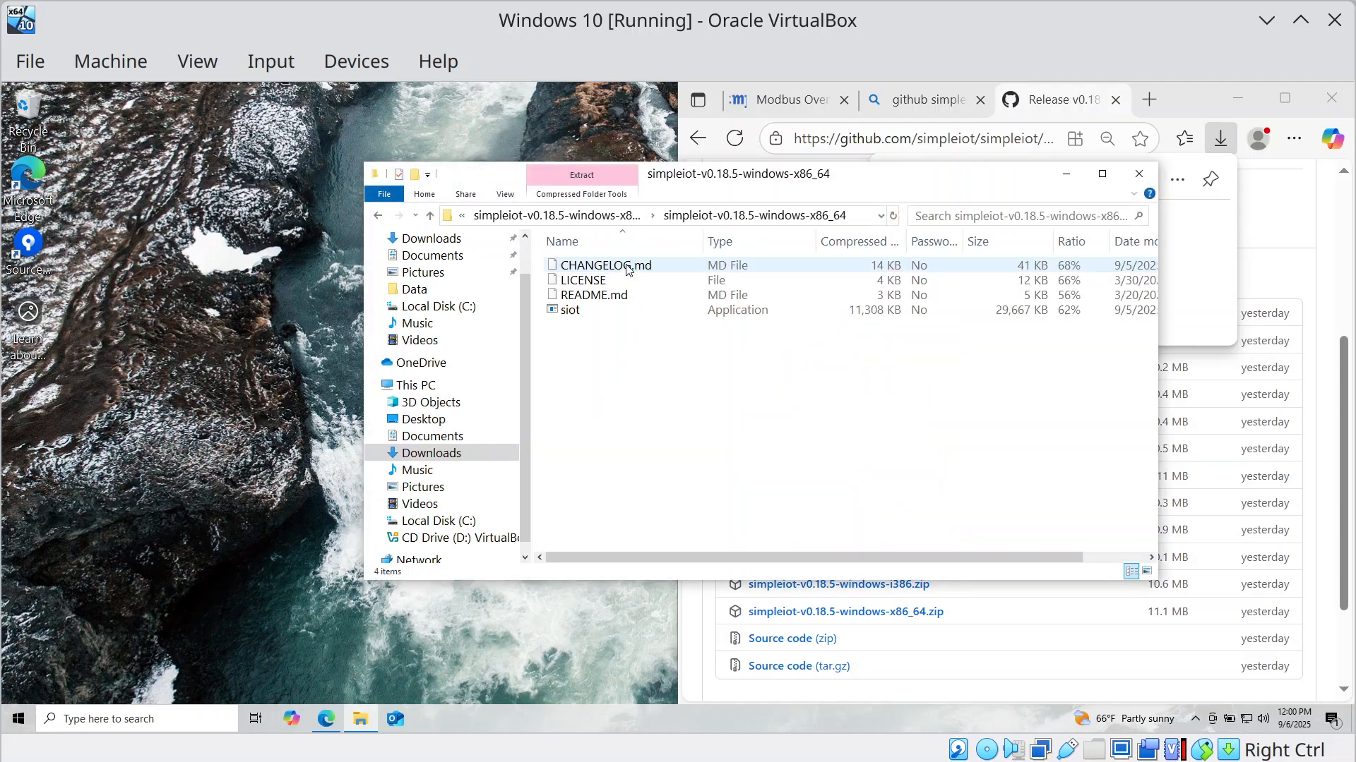
right_click(586, 316)
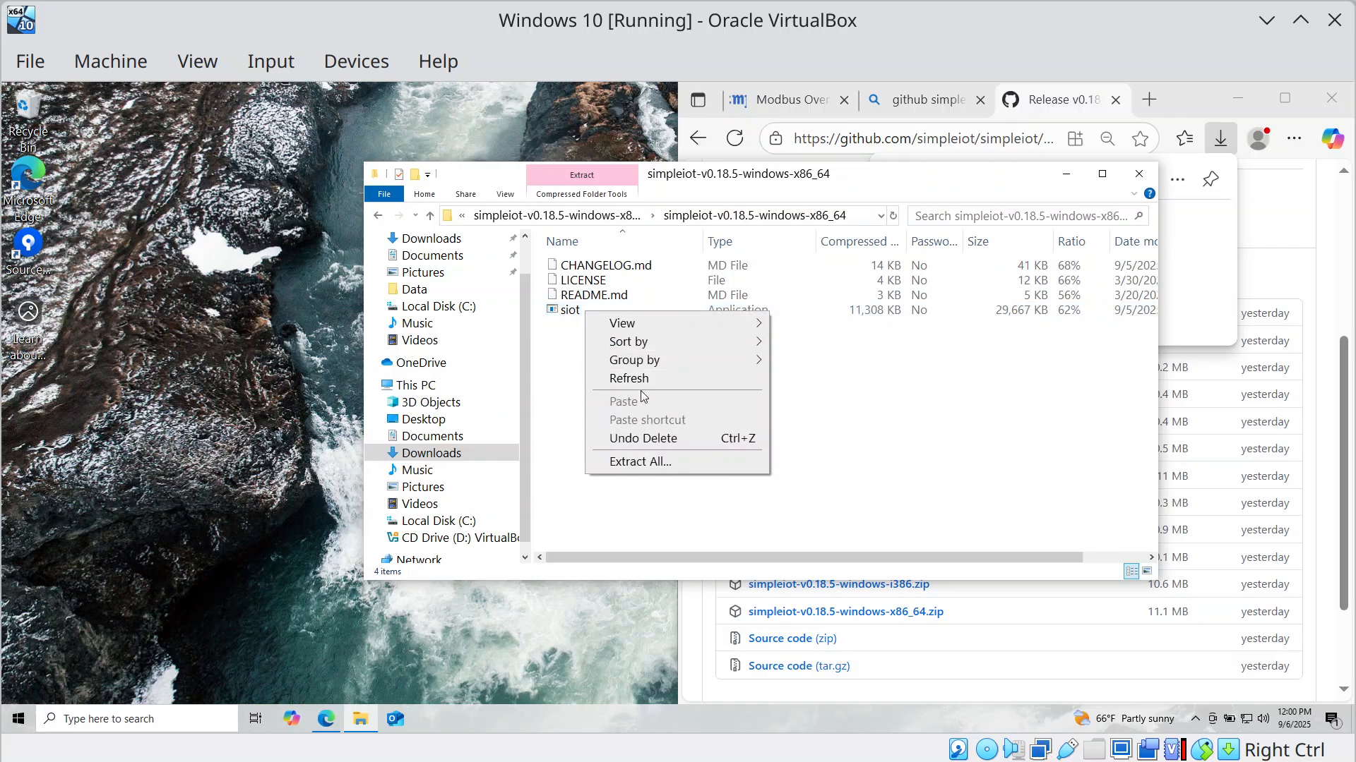
left_click(574, 341)
left_click(569, 312)
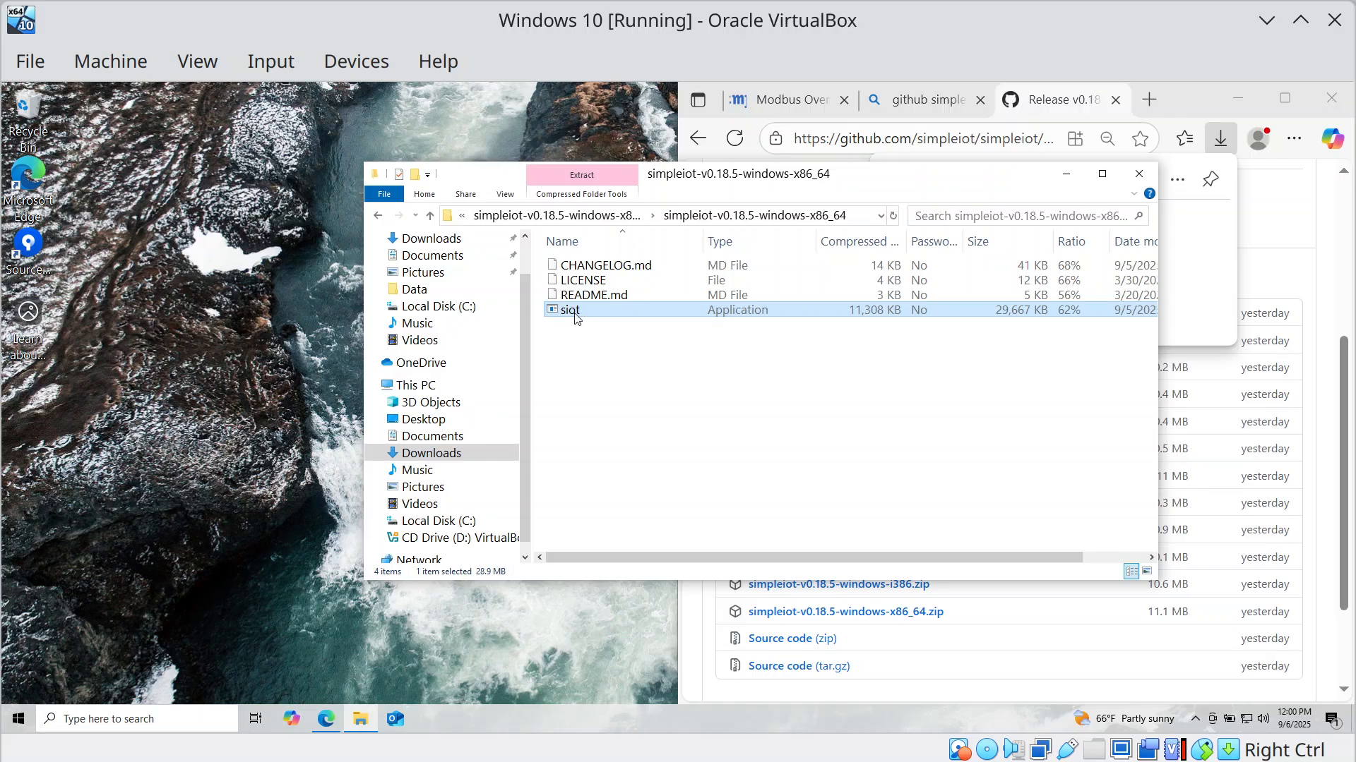
right_click(575, 315)
left_click(614, 369)
Create a siot folder on Local Disk (C:) and paste the siot application into it.
left_click(443, 306)
right_click(669, 414)
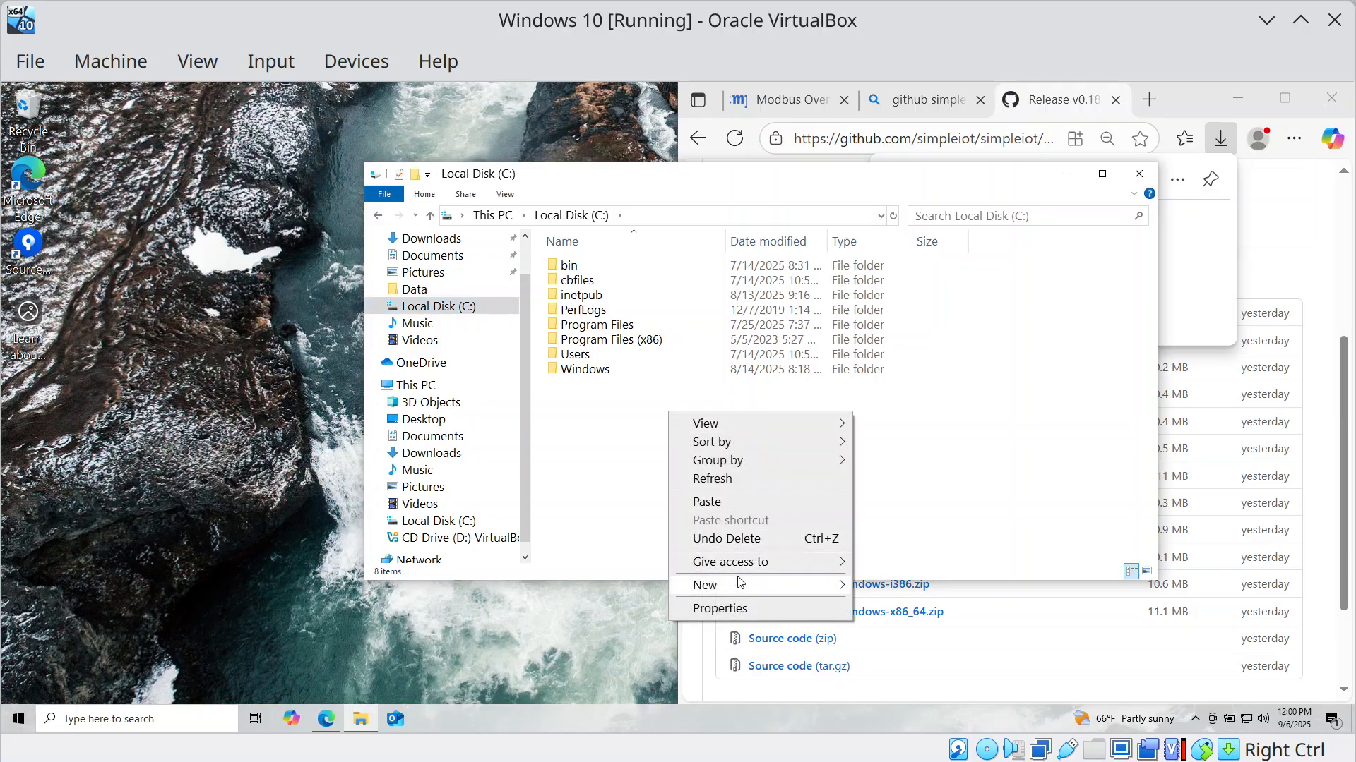
mouse_move(740, 581)
left_click(941, 597)
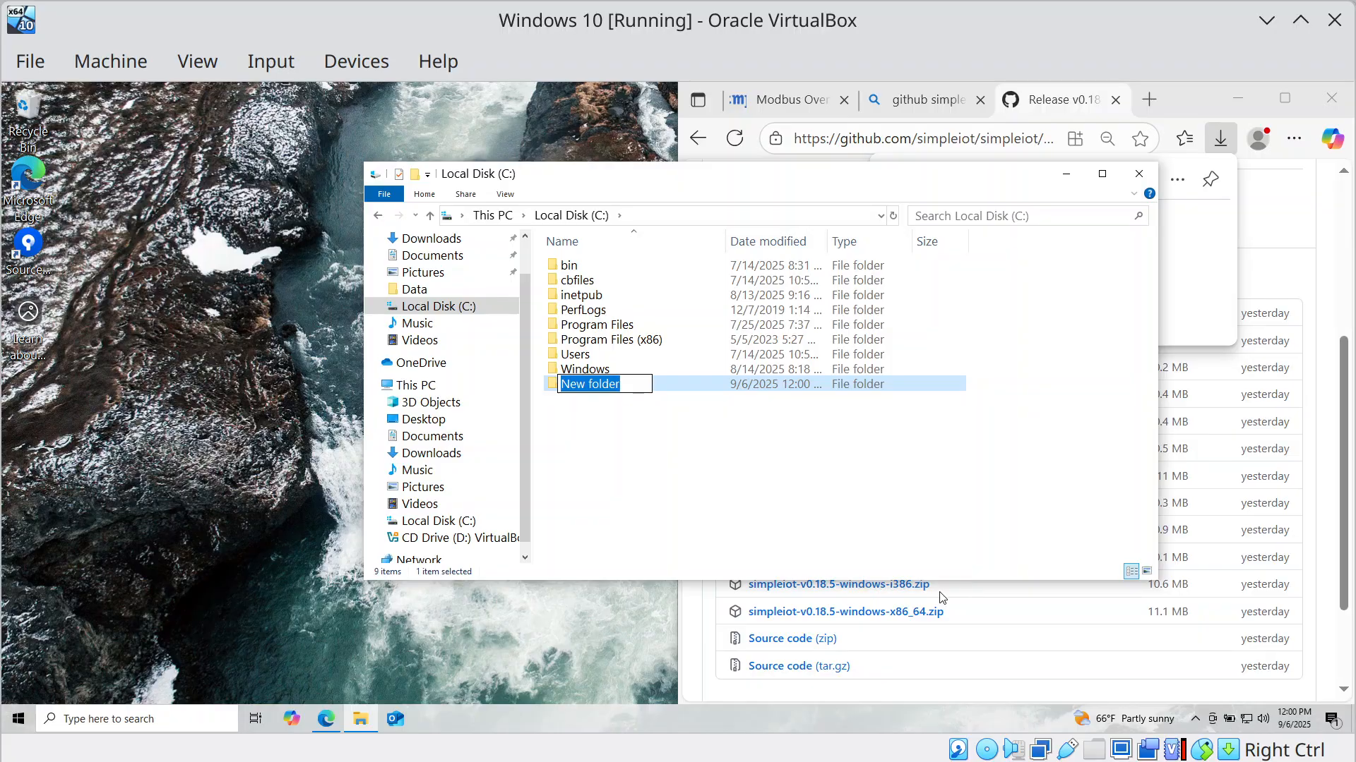
type("siot")
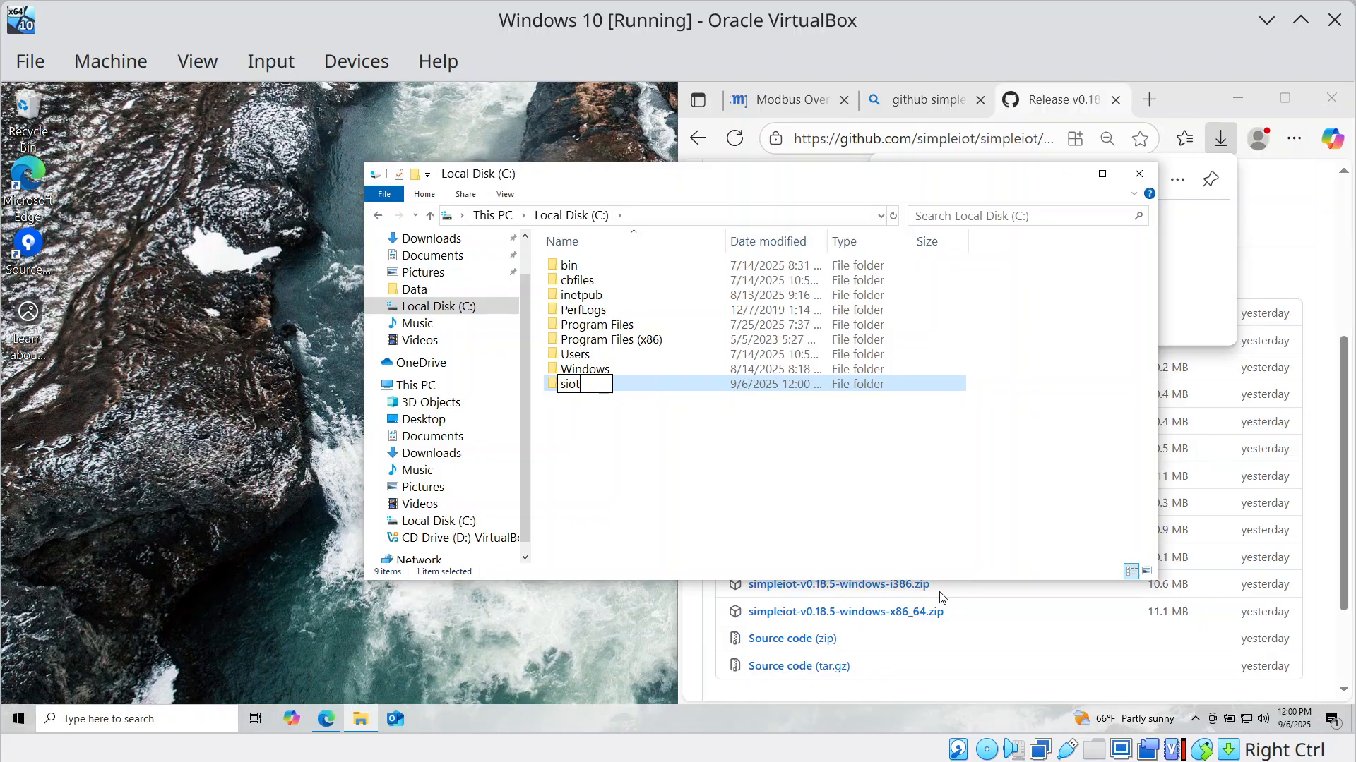
key("Return")
key("Return")
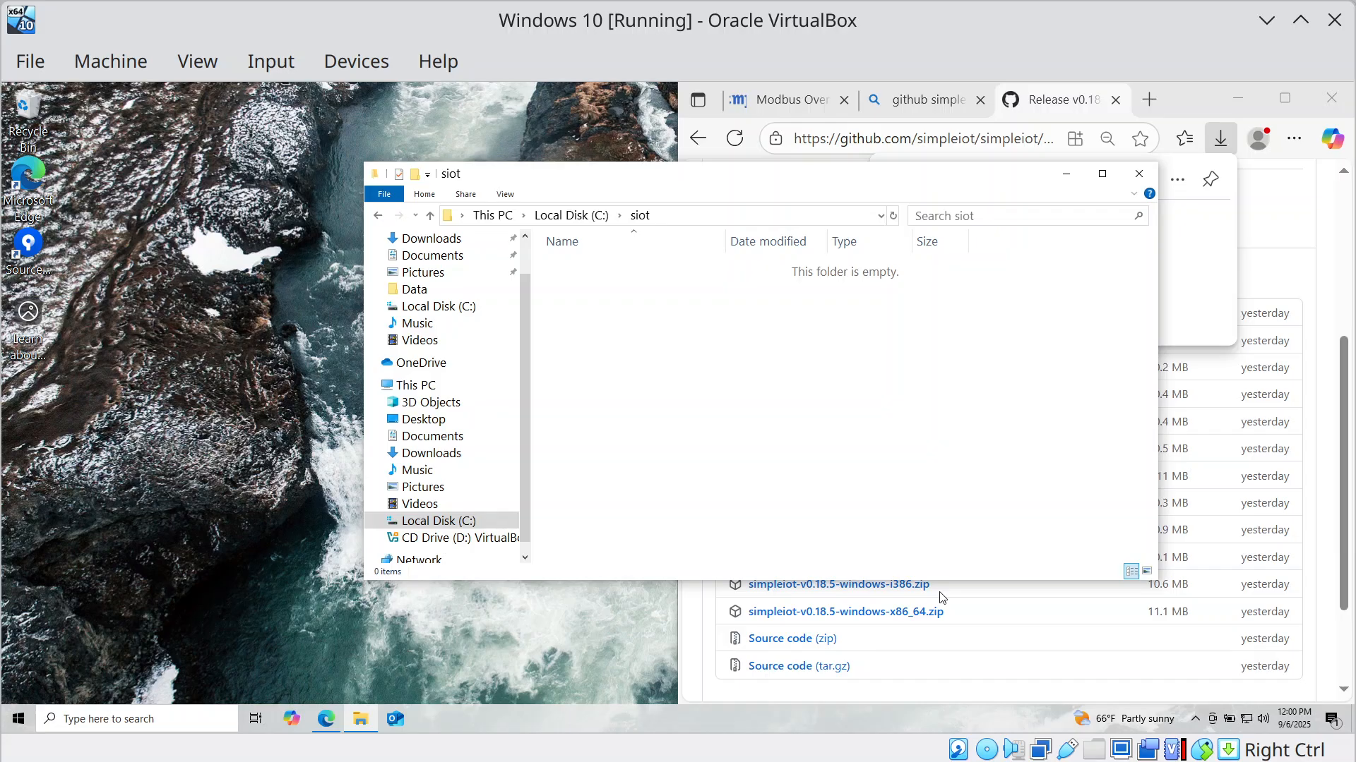
right_click(771, 373)
left_click(836, 480)
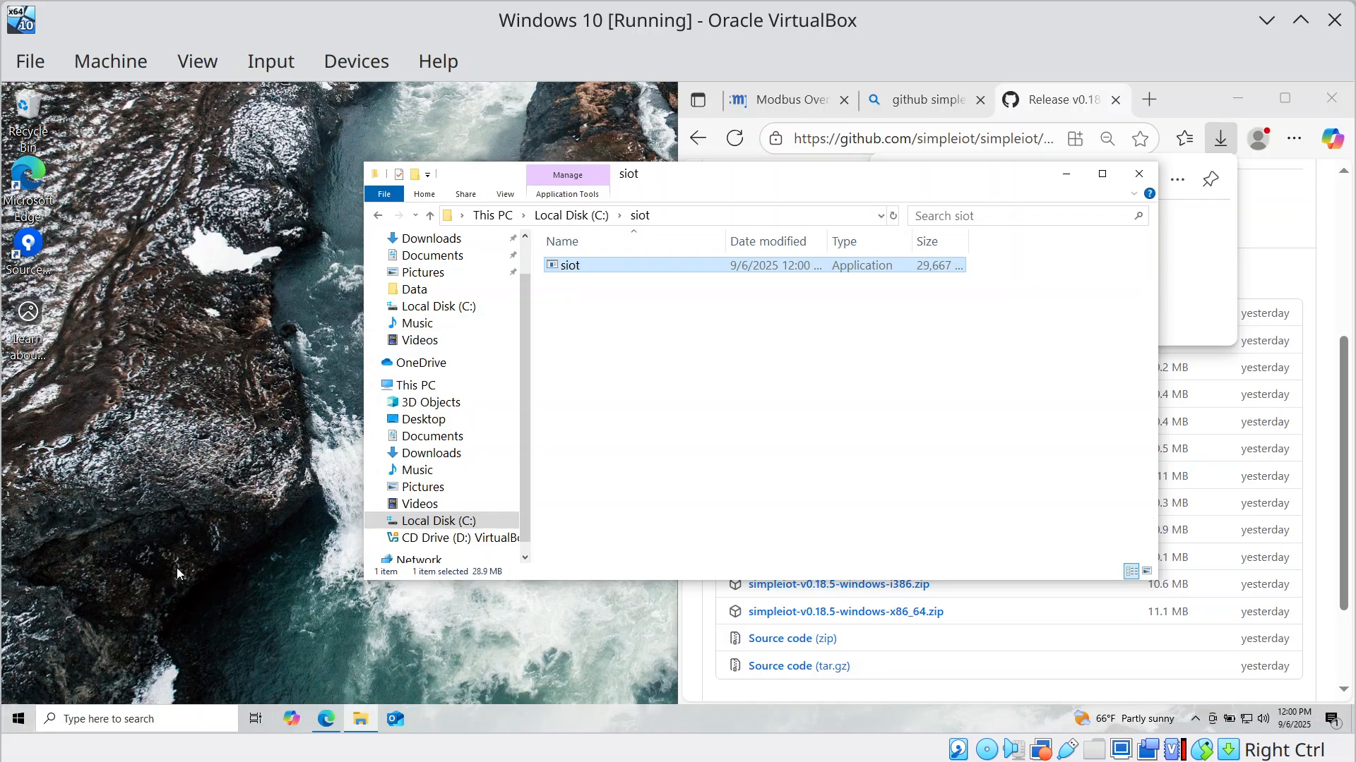
Launch Windows PowerShell snapped left, with the siot folder filling the right half.
key("super")
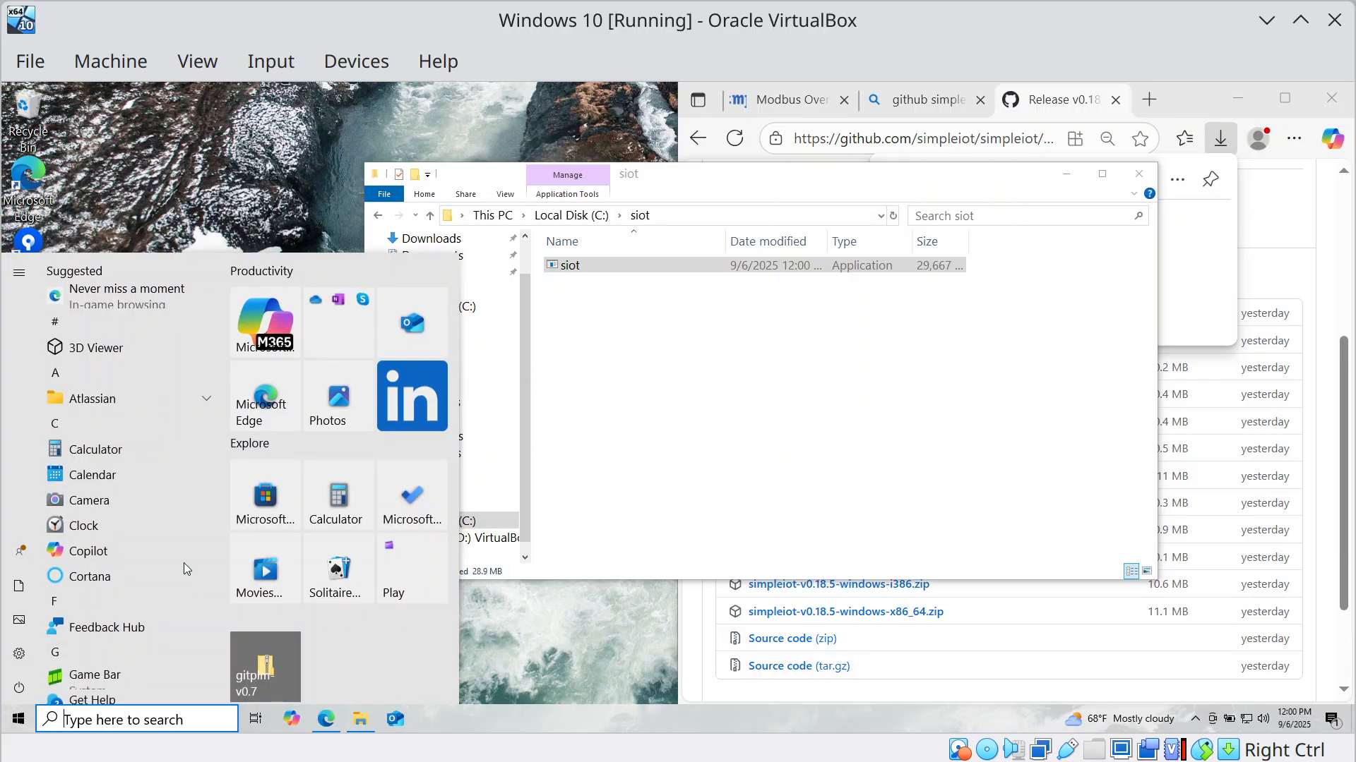
type("p")
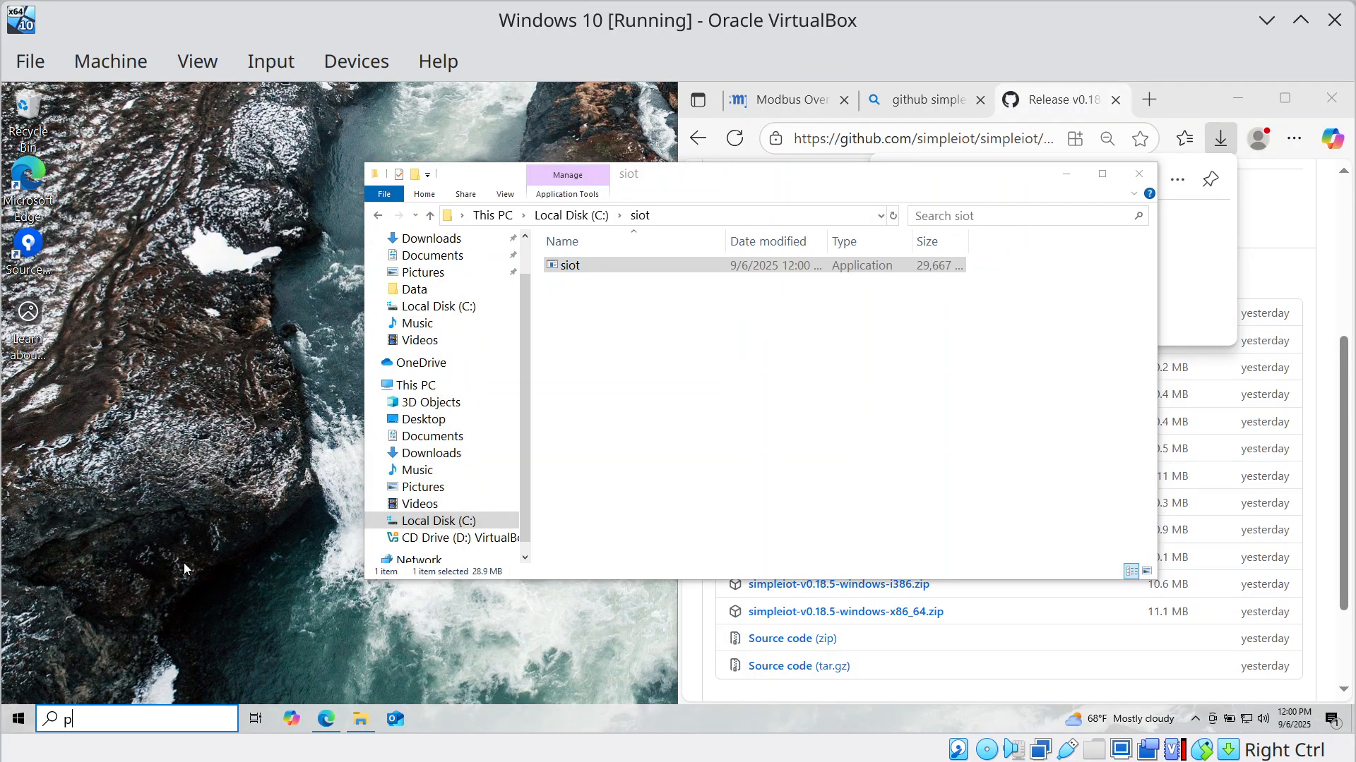
left_click(106, 715)
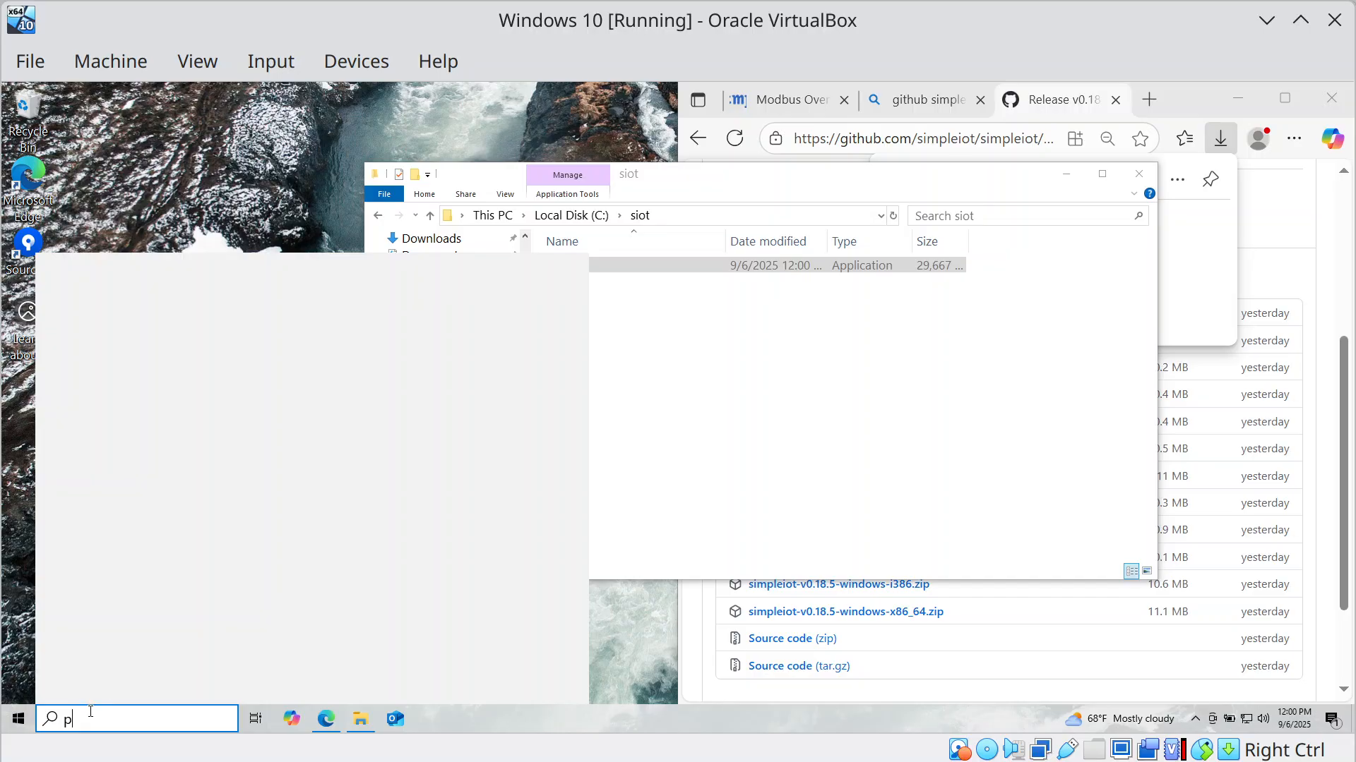
key("Escape")
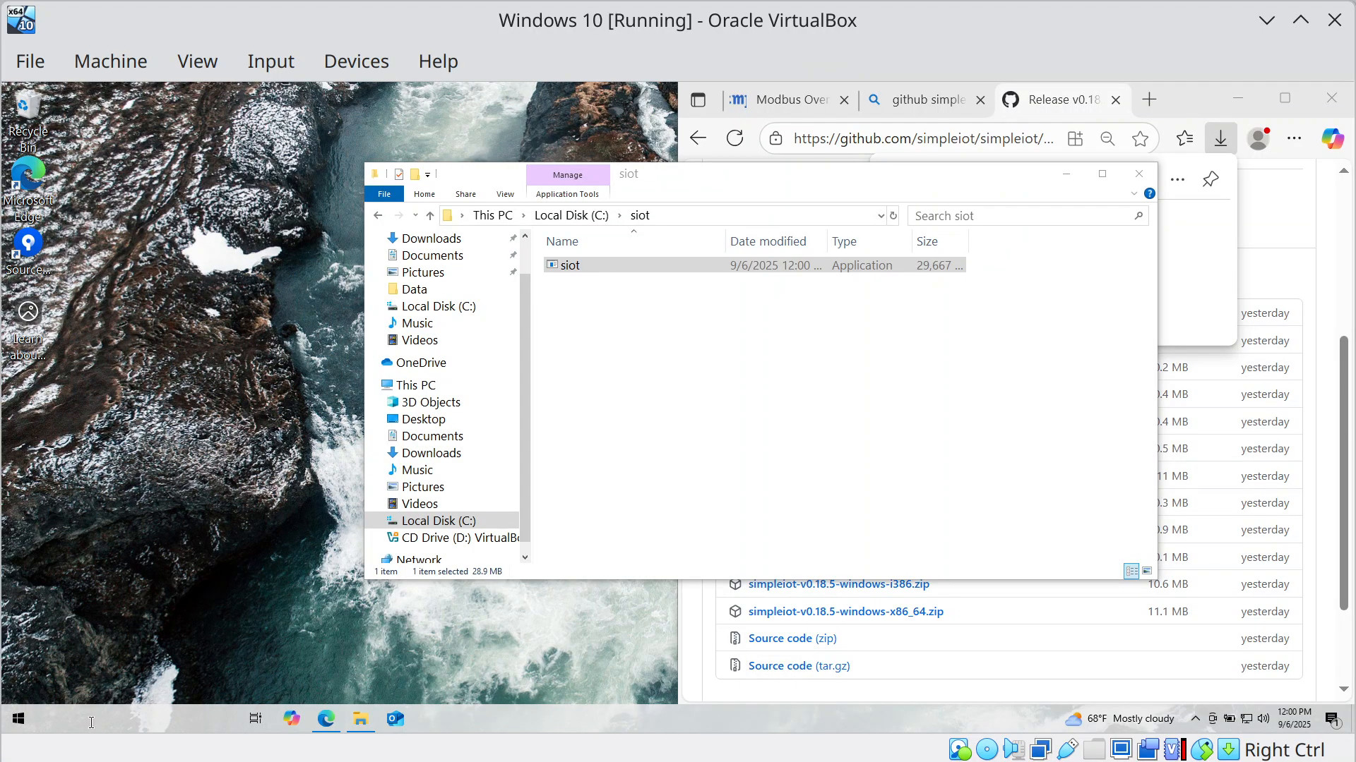
left_click(121, 725)
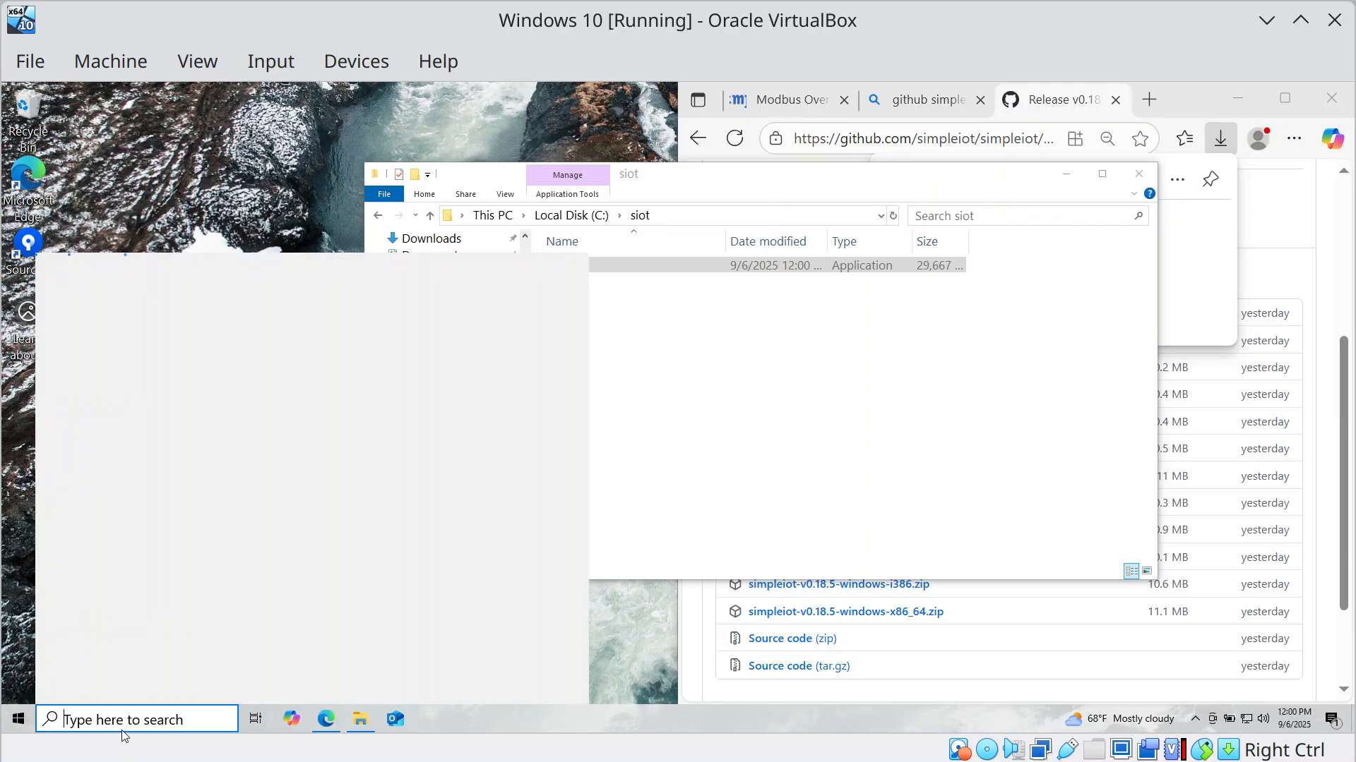
type("powersh")
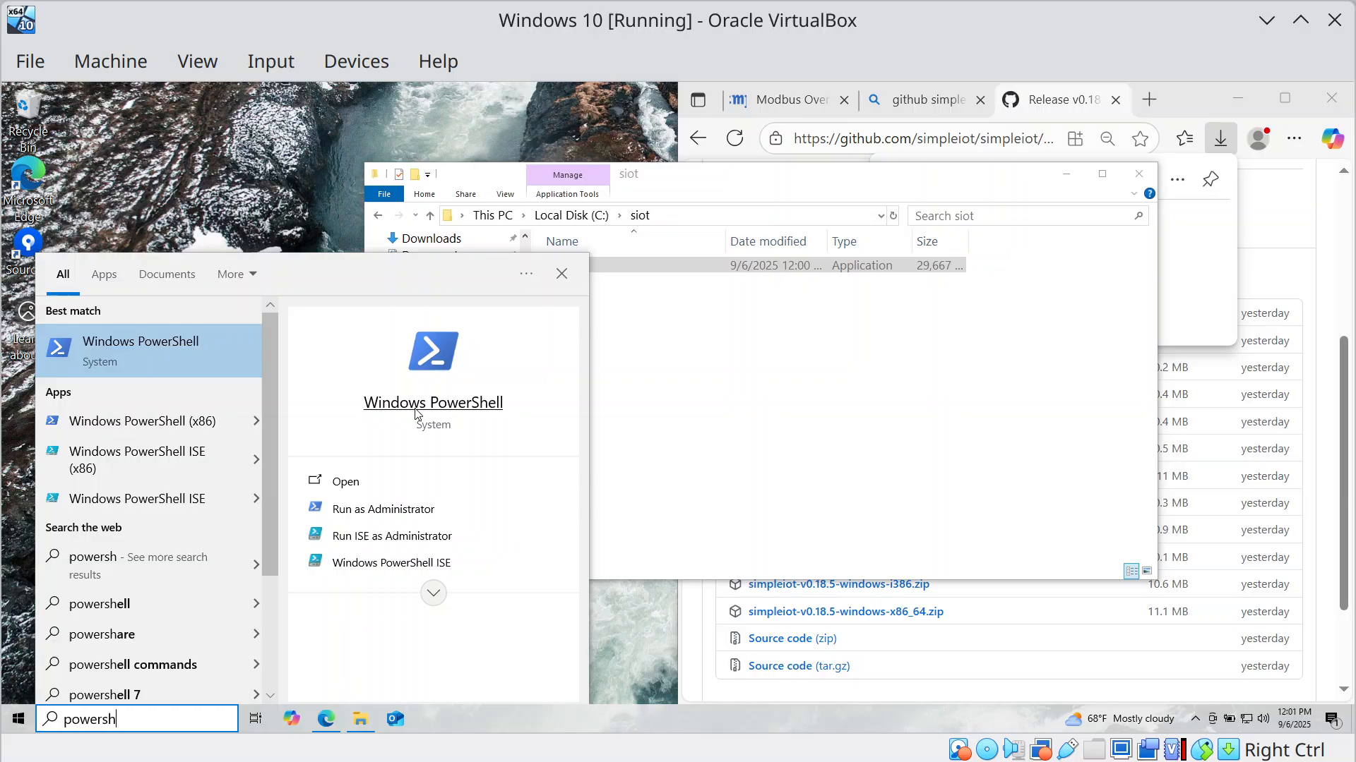
left_click(416, 404)
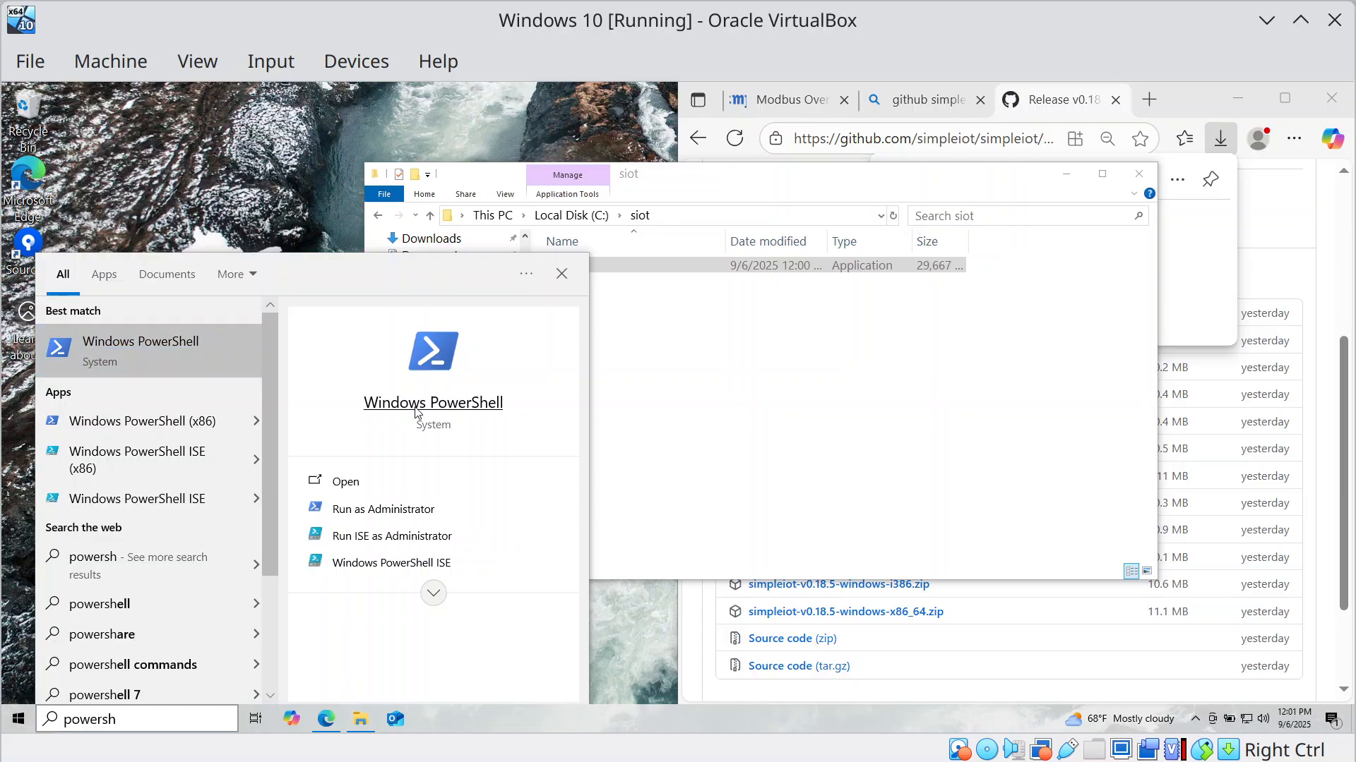
key("super+Left")
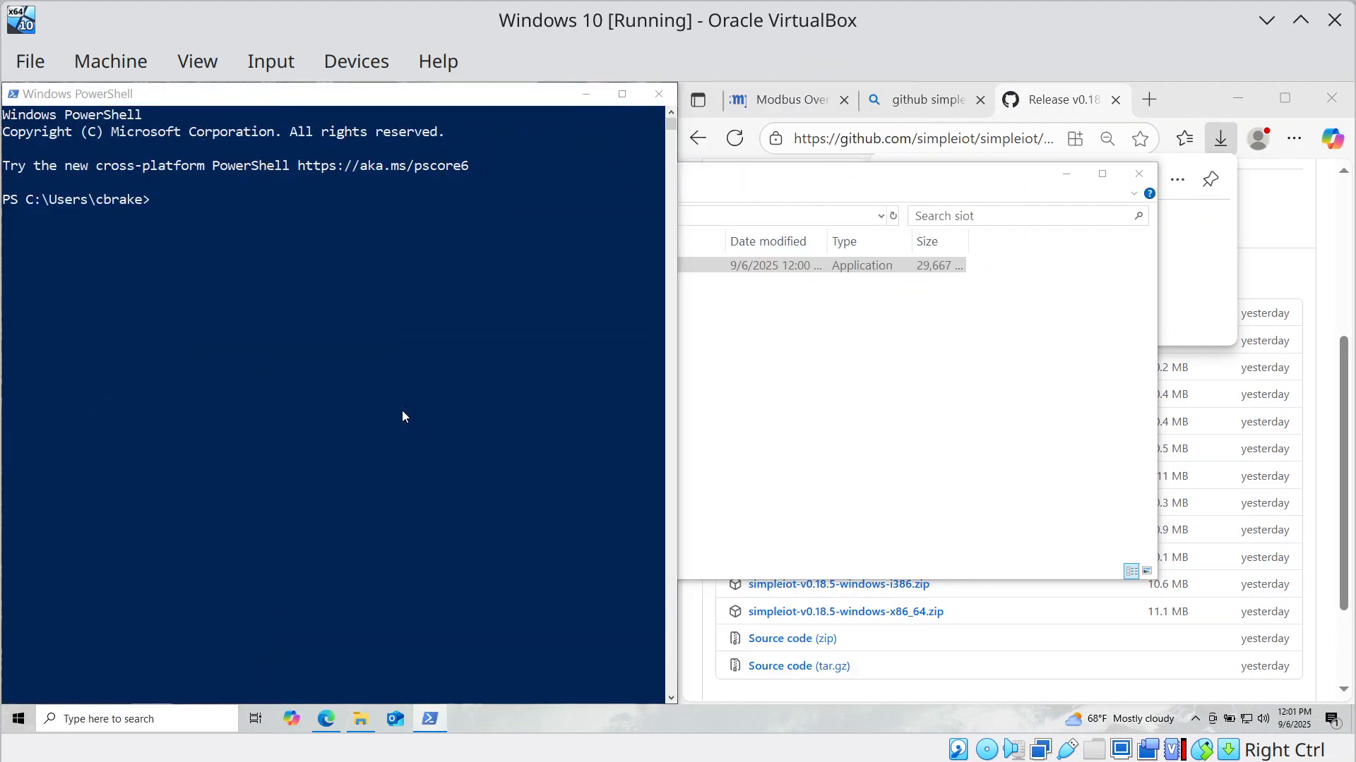
key("Return")
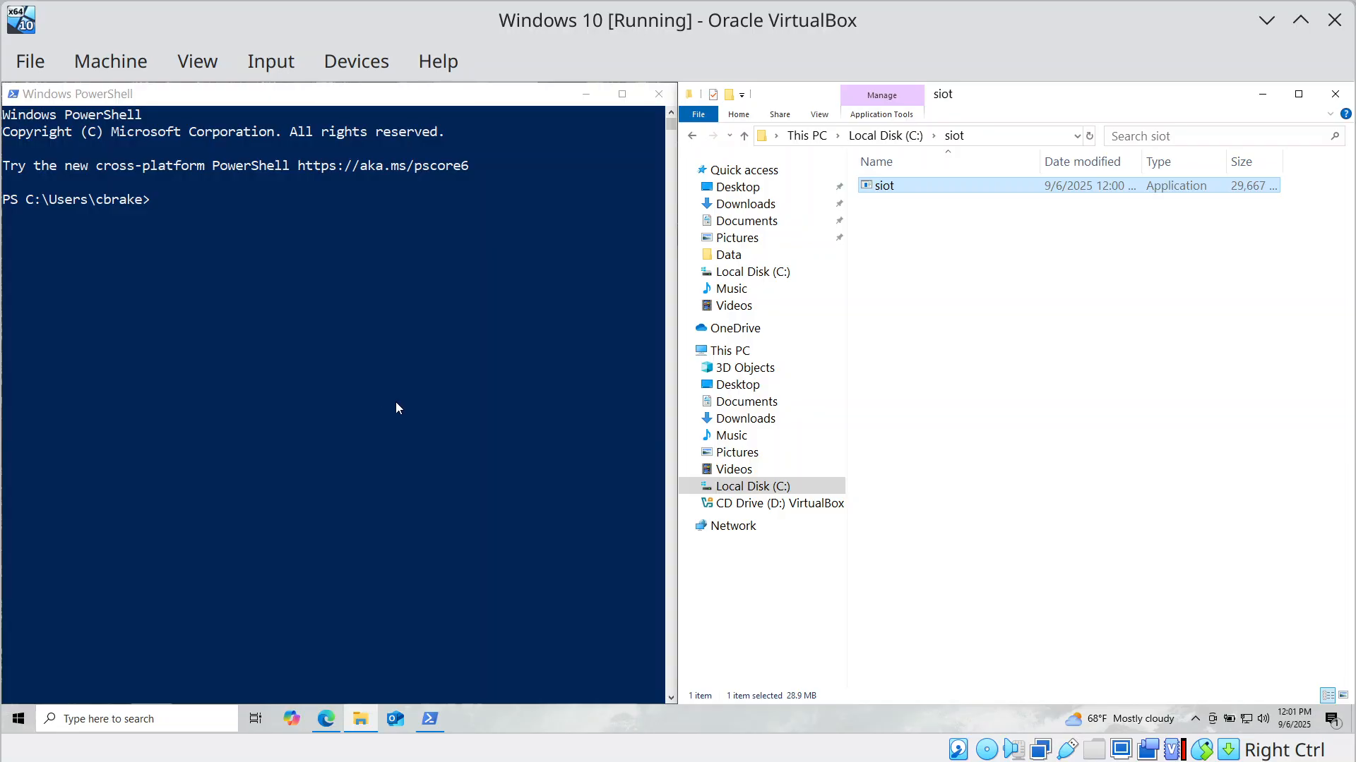
In PowerShell, run cd \siot and siot.exe to start the SimpleIoT server on port 8118.
left_click(366, 392)
type("cd")
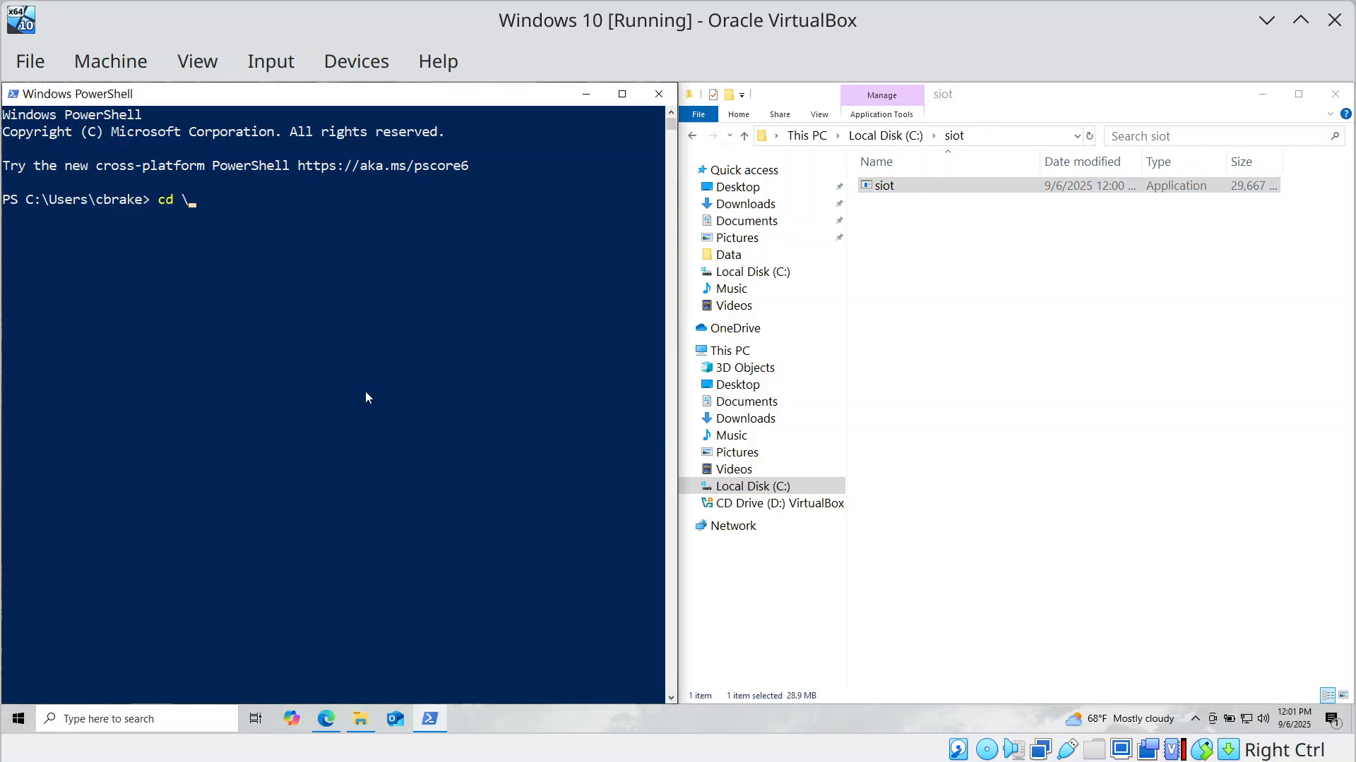
type(" \\siot")
key("Return")
type(".")
type(".\\s")
key("Tab")
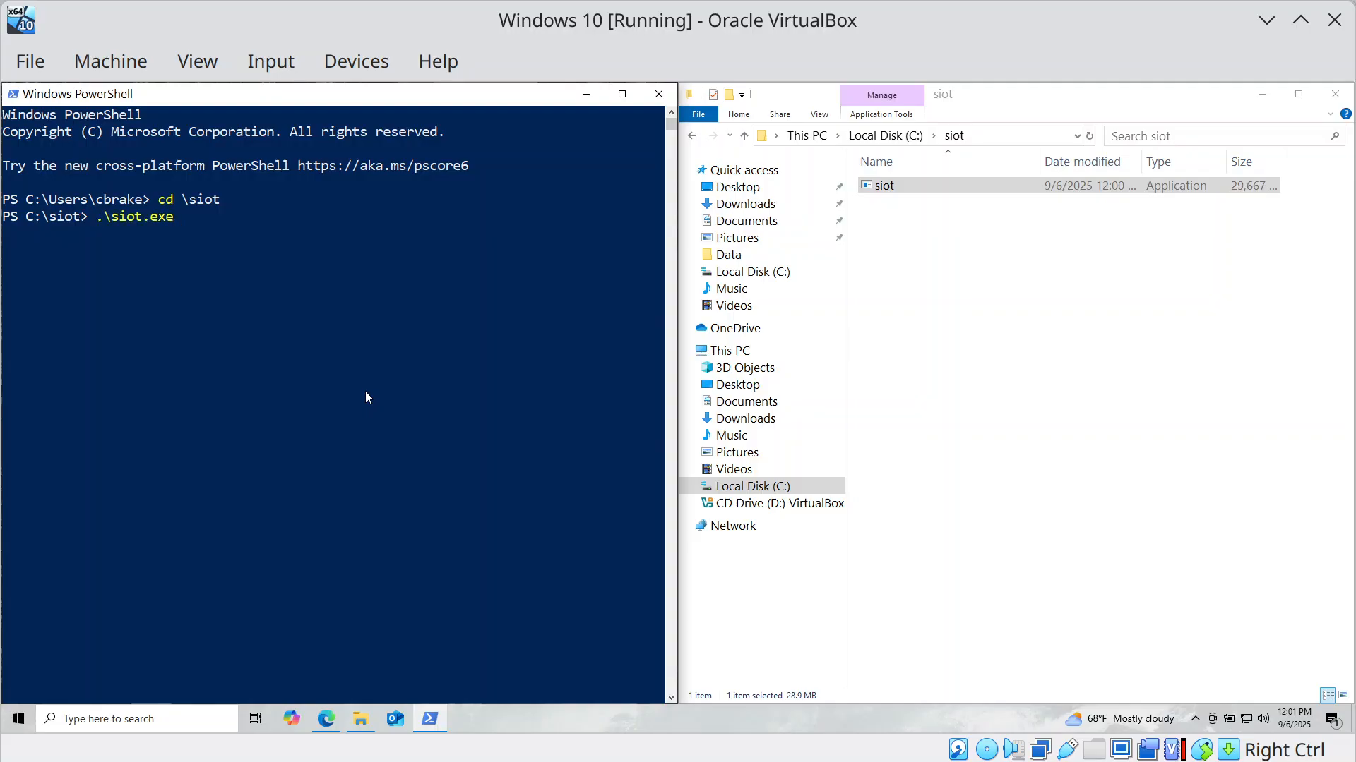
key("Return")
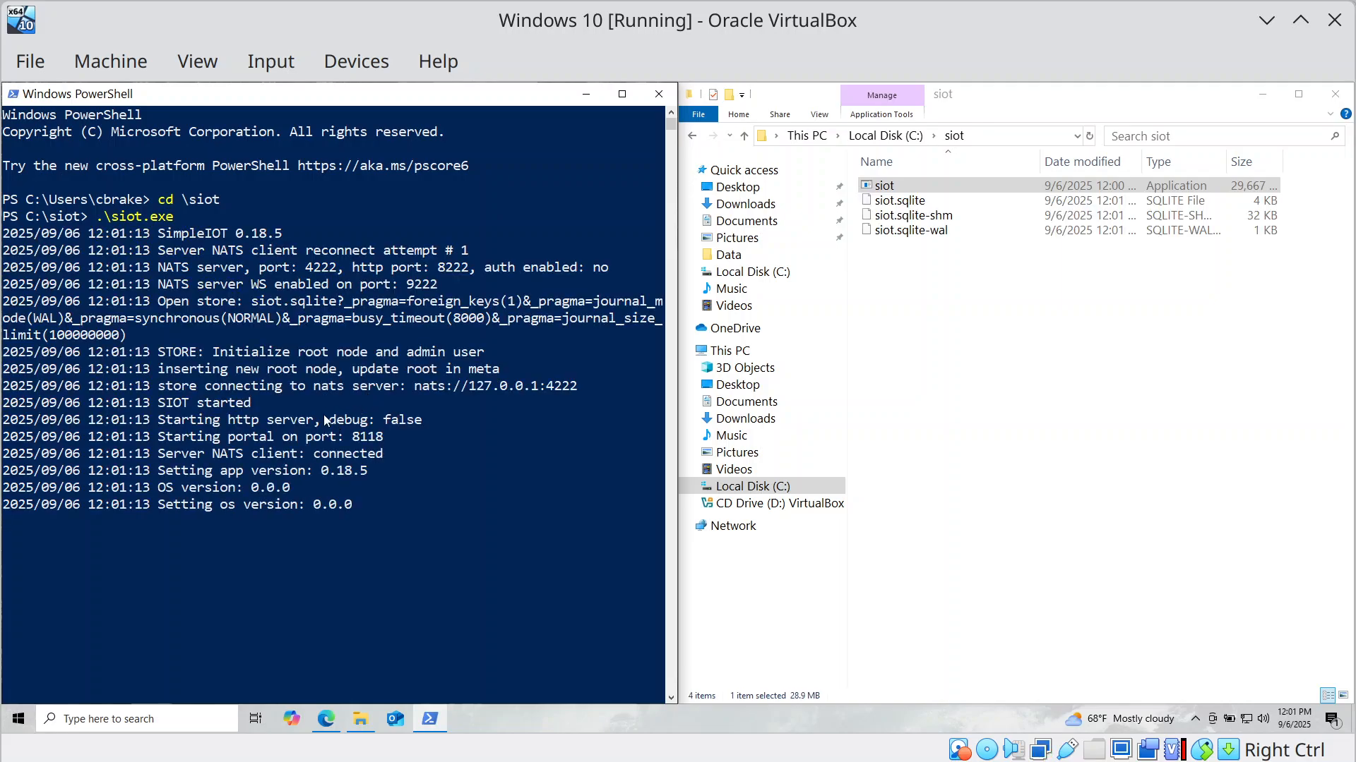
left_click(325, 718)
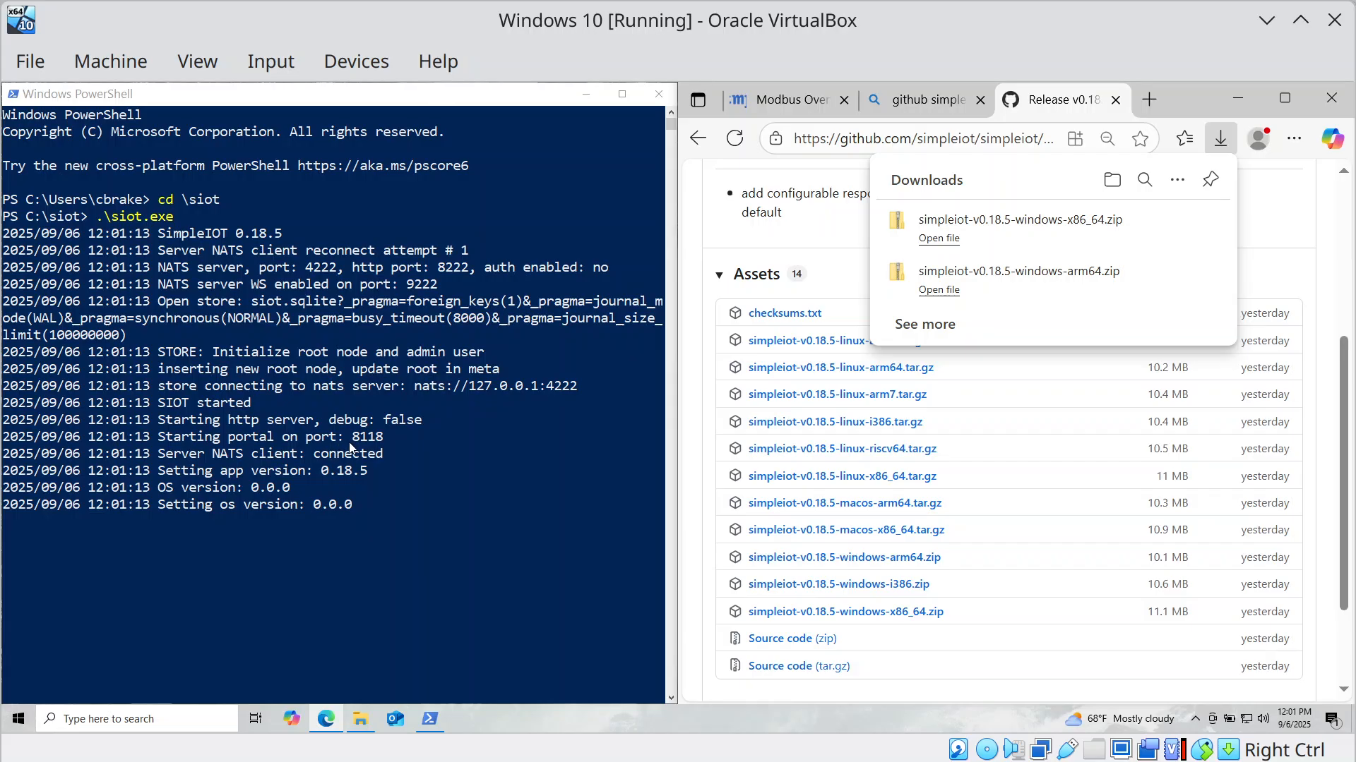
Close the GitHub tab and load the SimpleIoT portal at localhost:8118, zoomed in.
left_click(1116, 99)
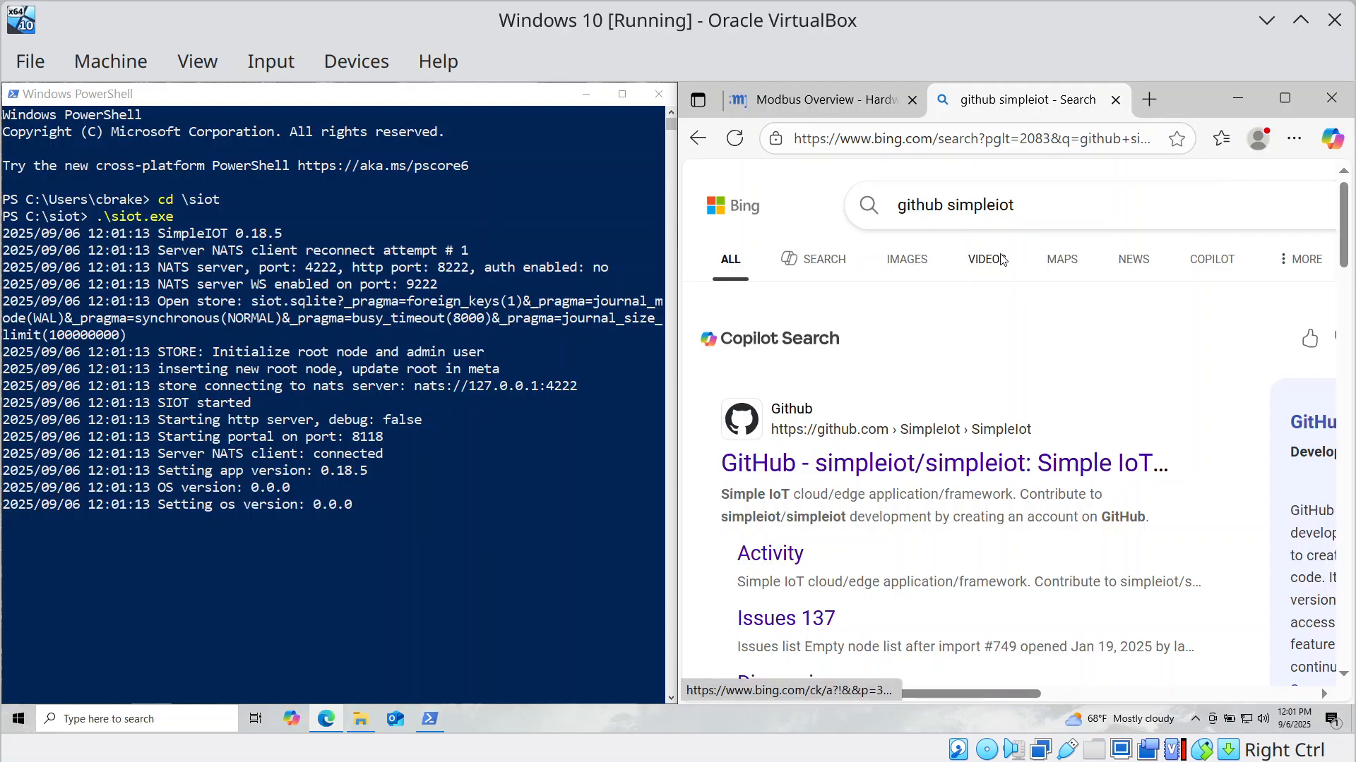
key("Control_R+t")
key("Return")
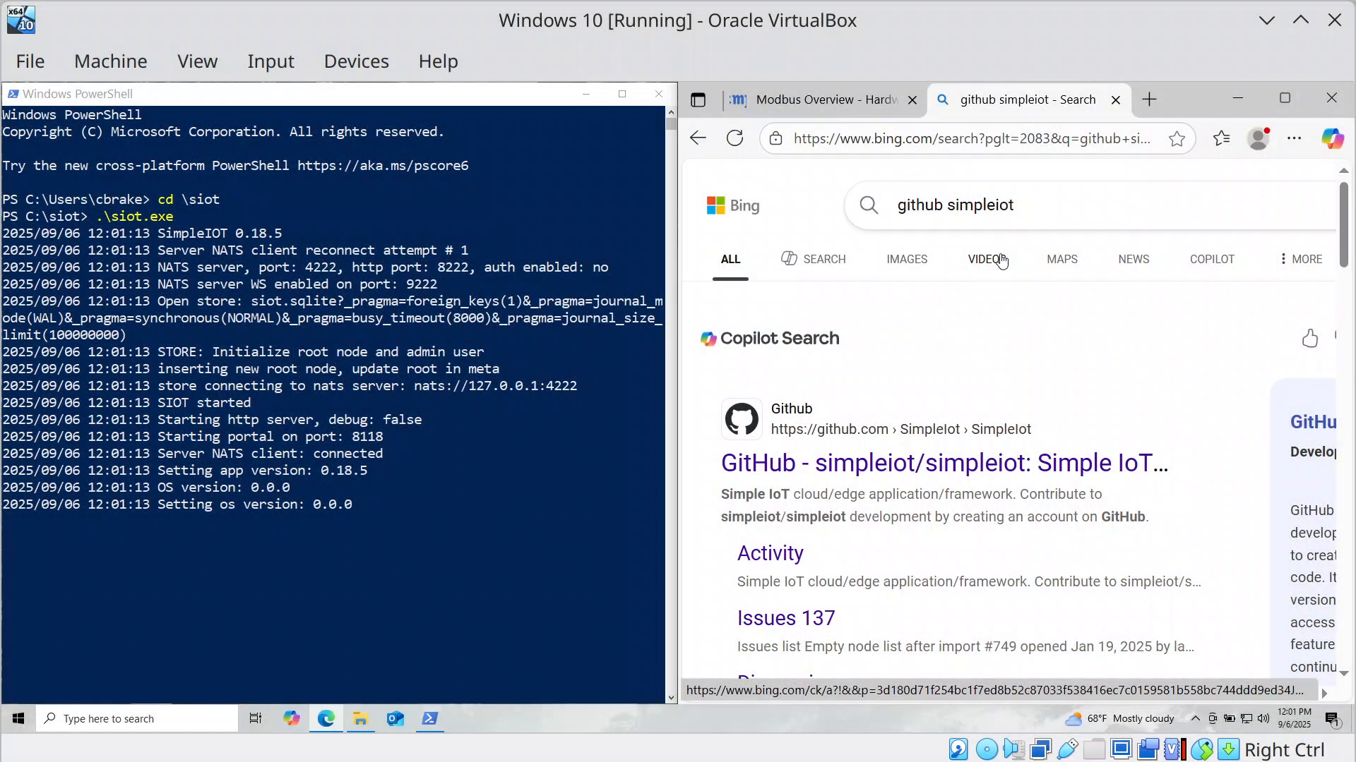
key("ctrl+t")
type("local")
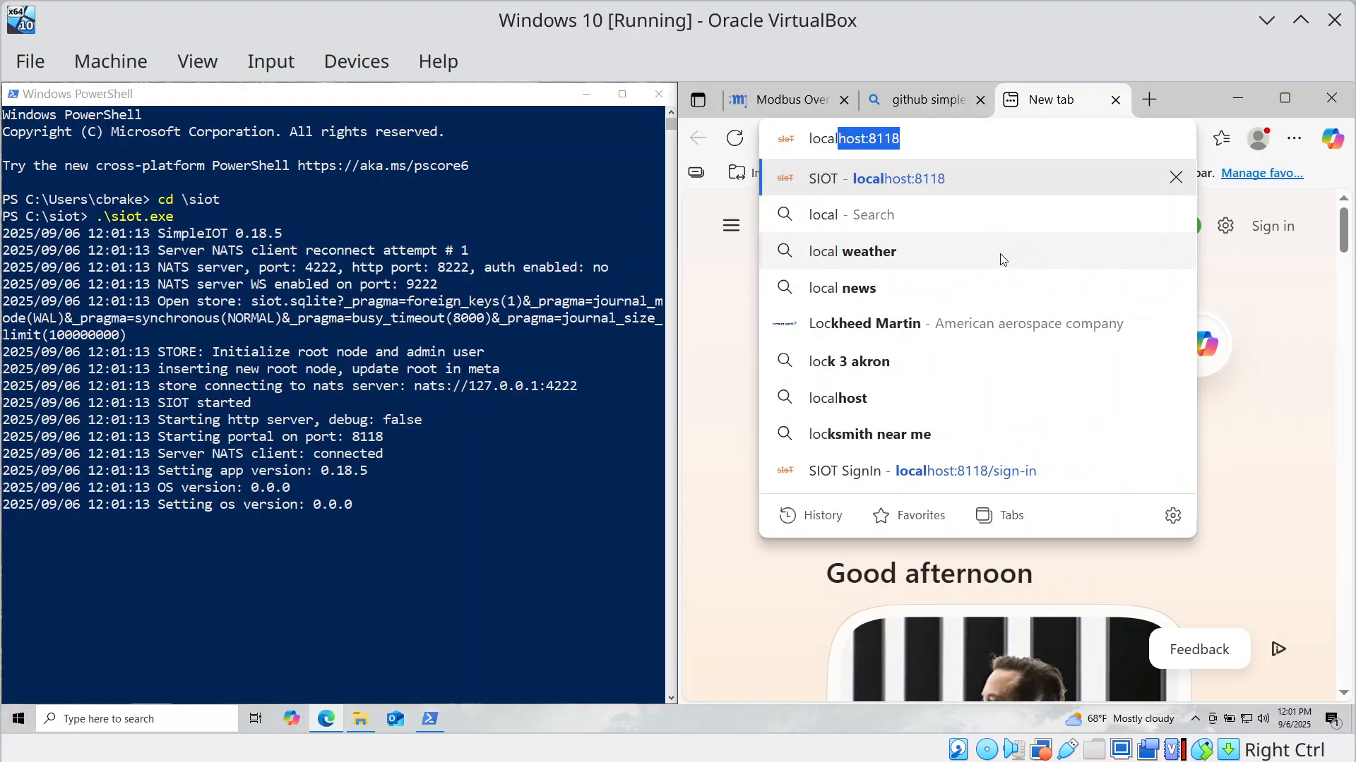
key("Return")
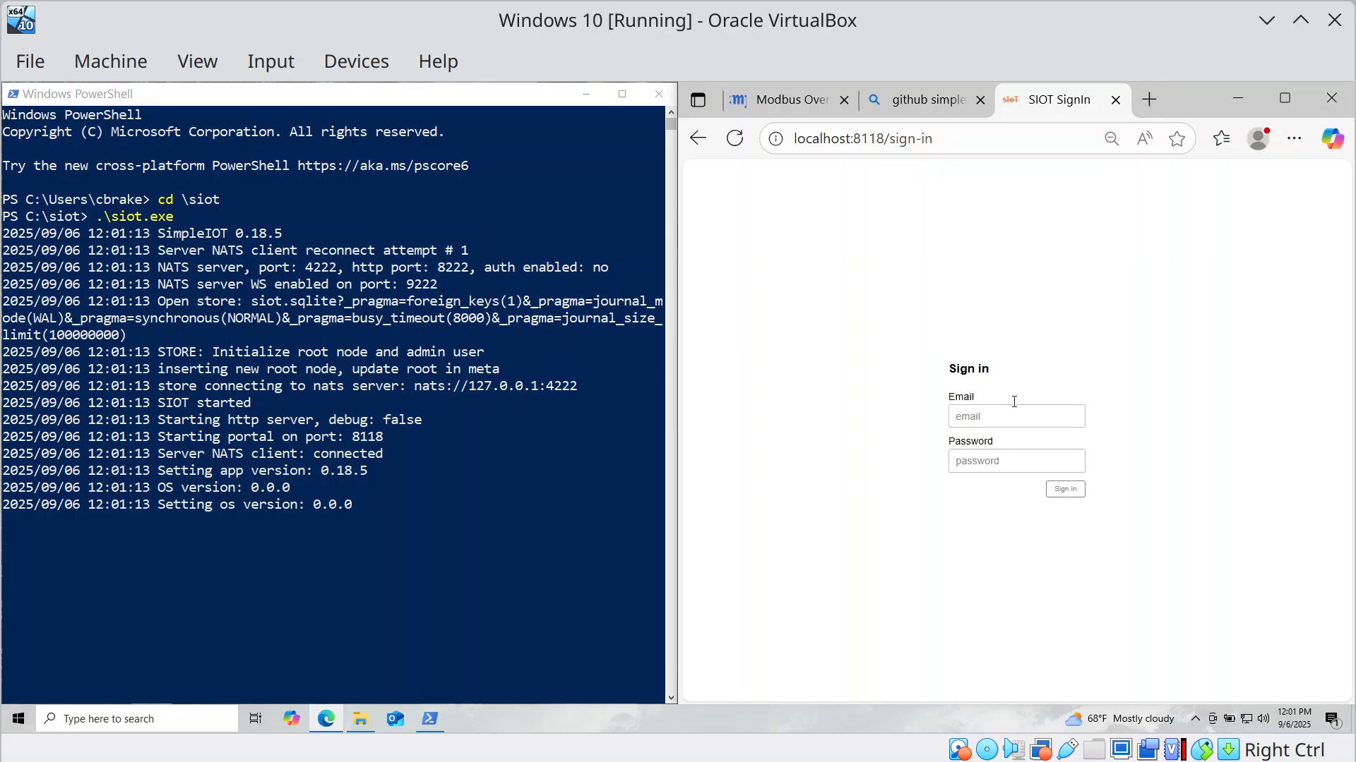
key("ctrl+plus")
key("ctrl+plus")
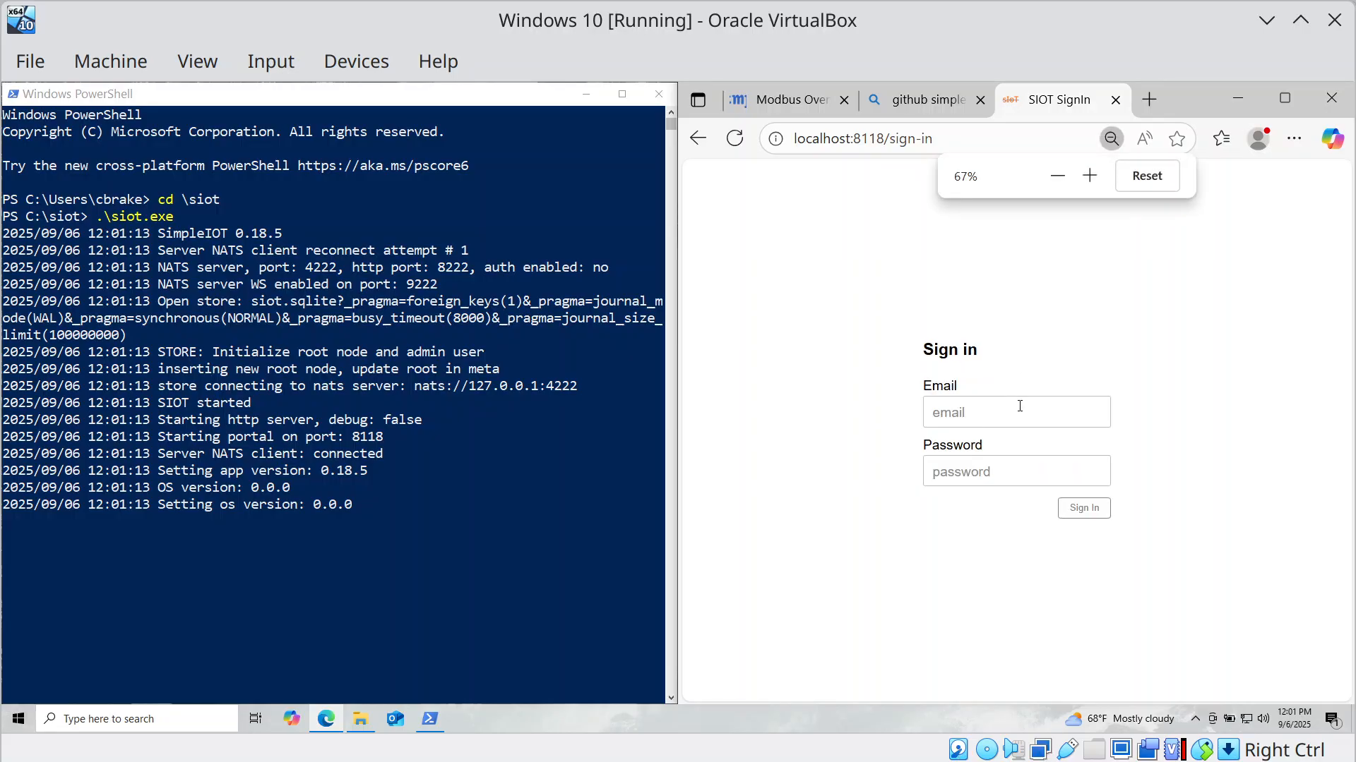
Sign in with the admin email and password, declining to save the password.
left_click(982, 396)
type("admin")
key("Tab")
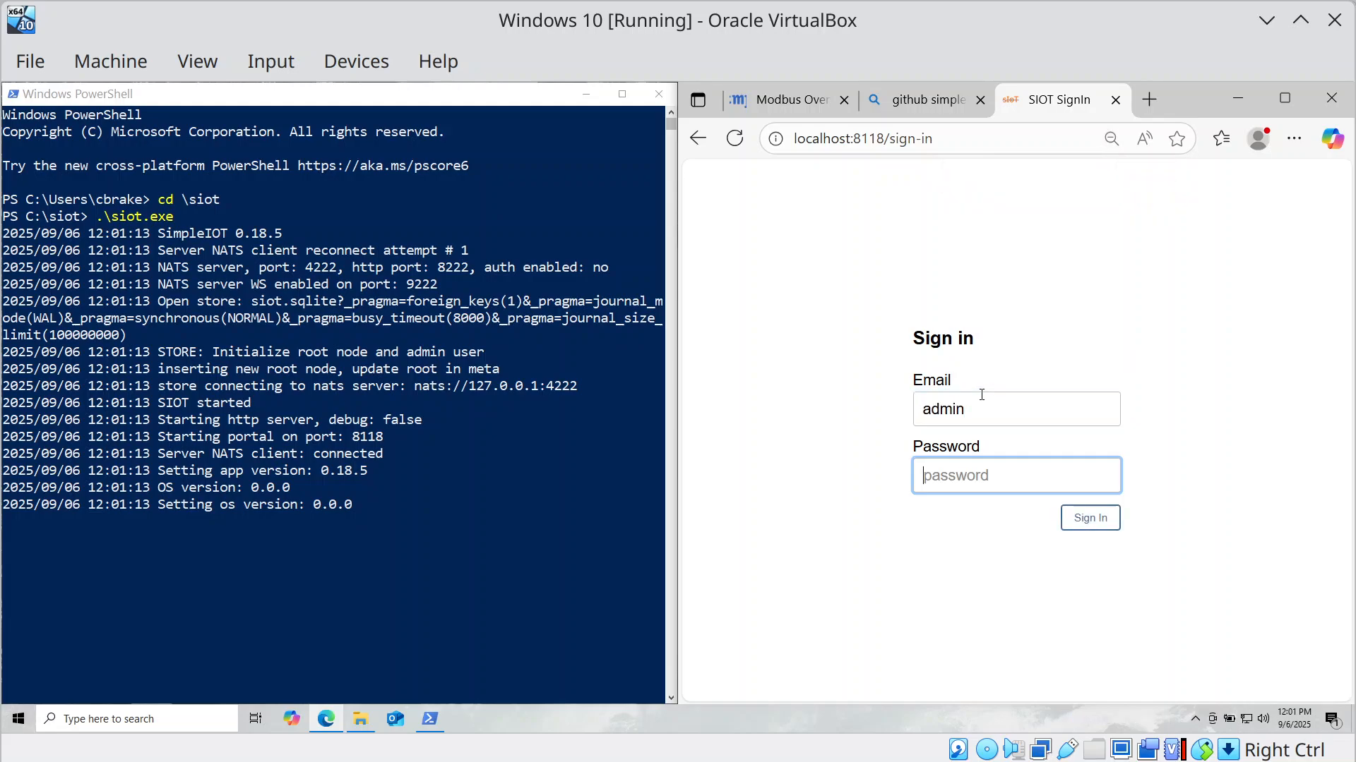
type("admin")
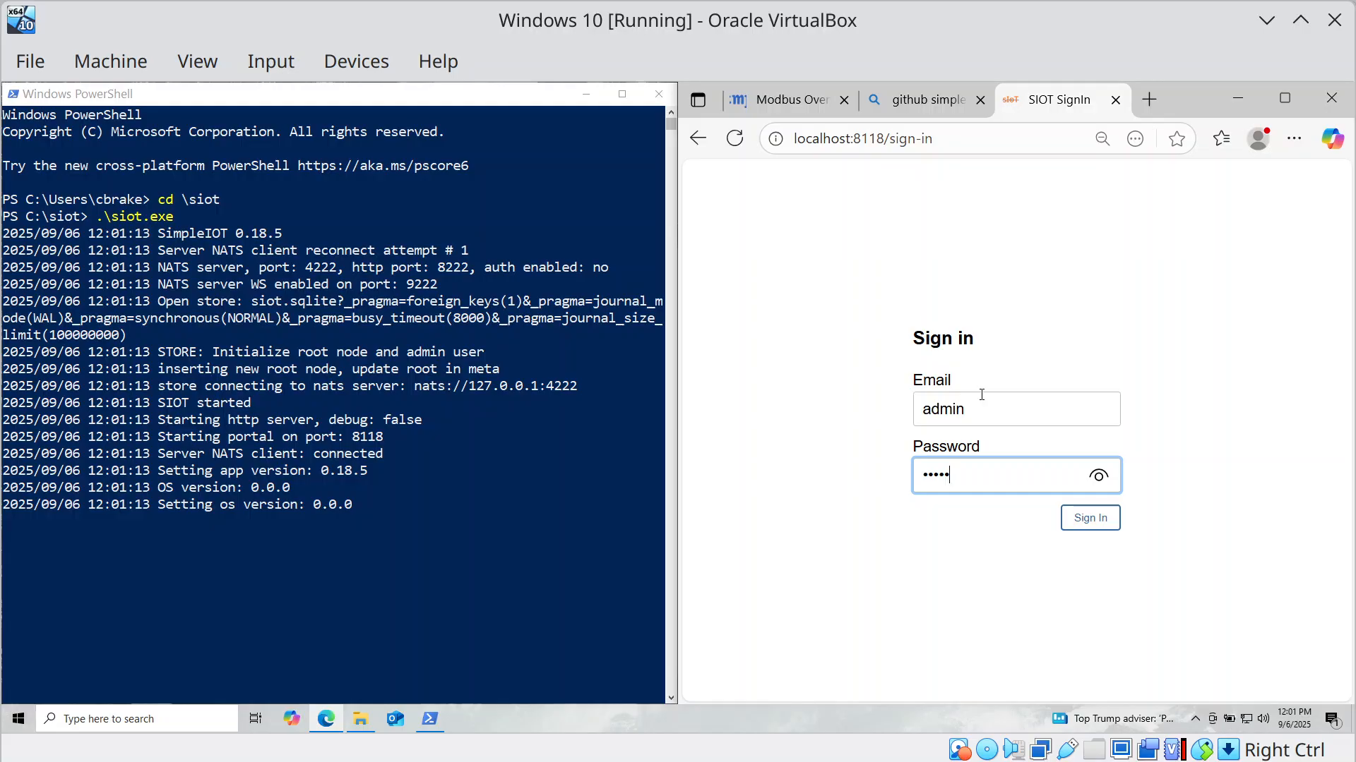
key("Return")
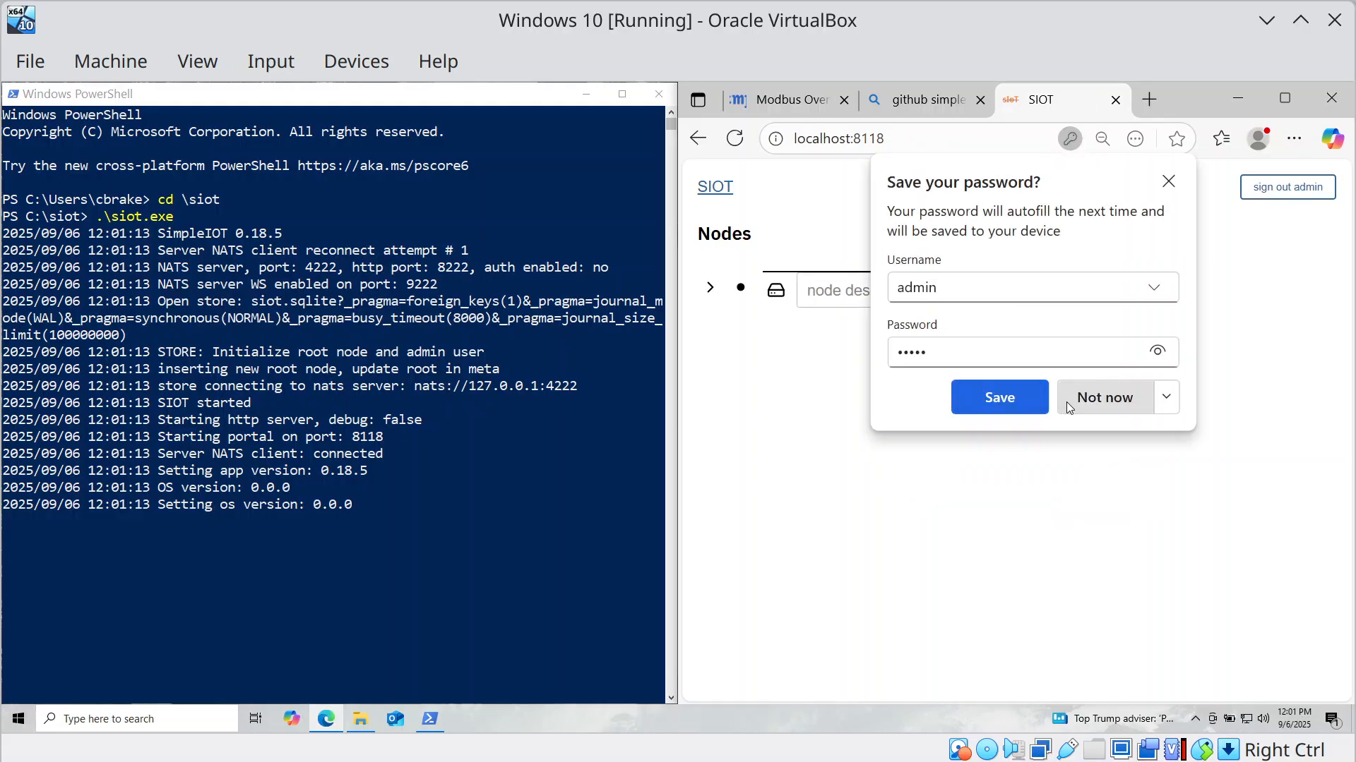
left_click(1068, 403)
left_click(837, 296)
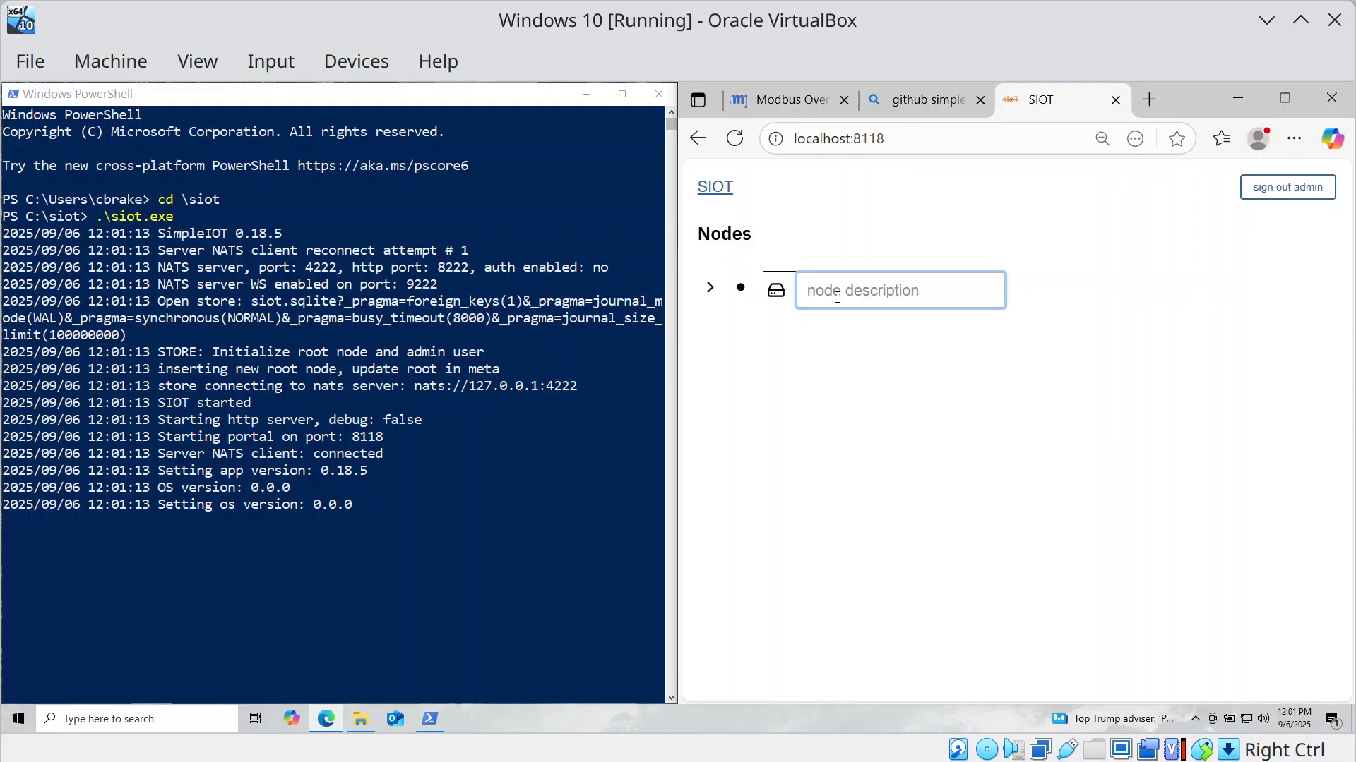
Rename the root node to 'Modbus test setup'.
type("Modbus ")
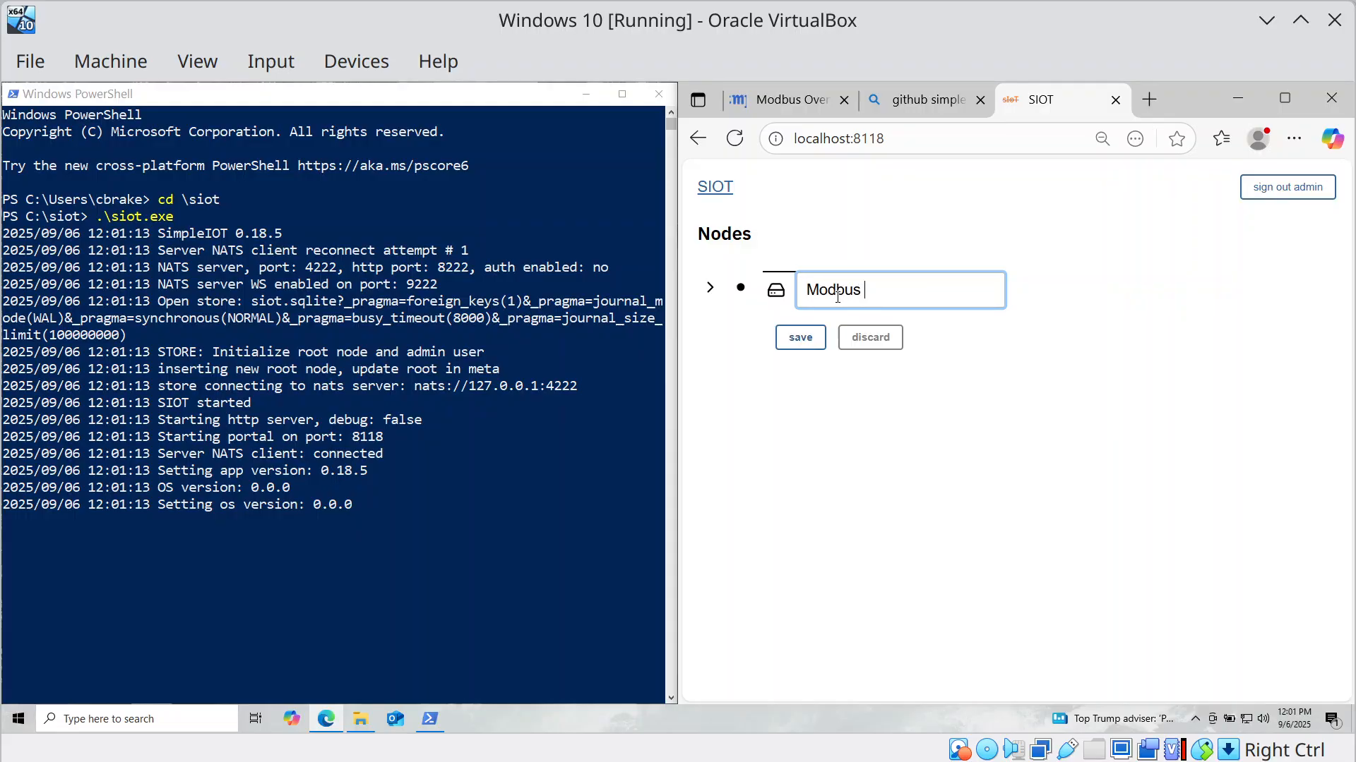
type("test setup")
key("Return")
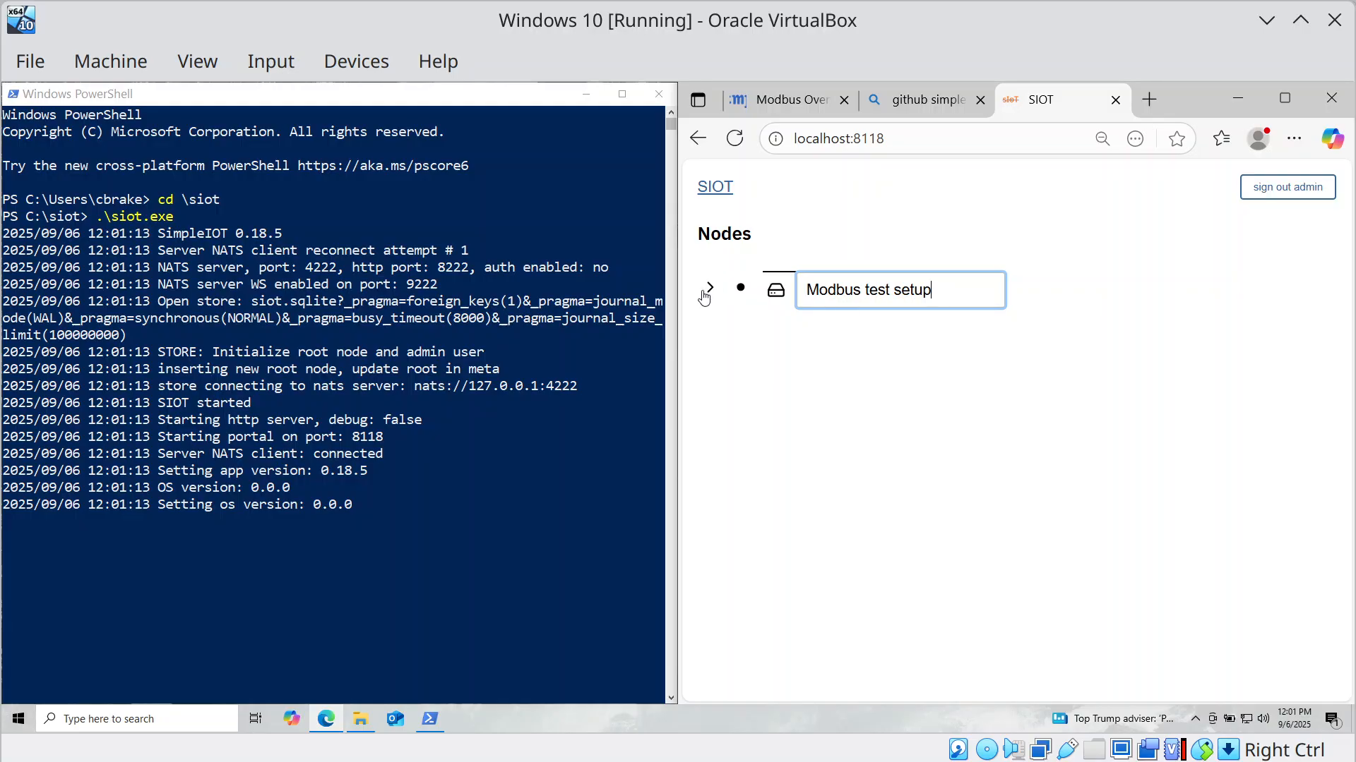
left_click(708, 295)
left_click(740, 287)
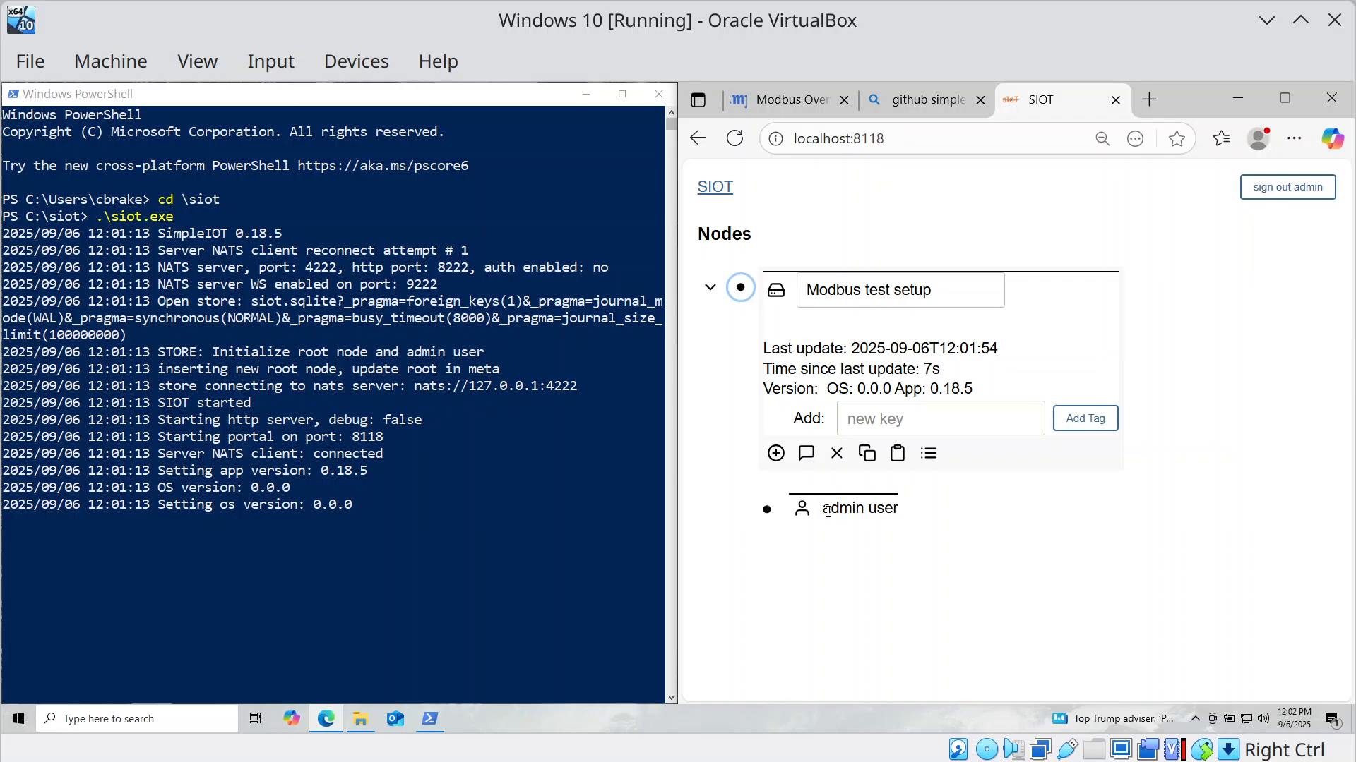
Add a new Modbus node beneath the root node.
left_click(776, 453)
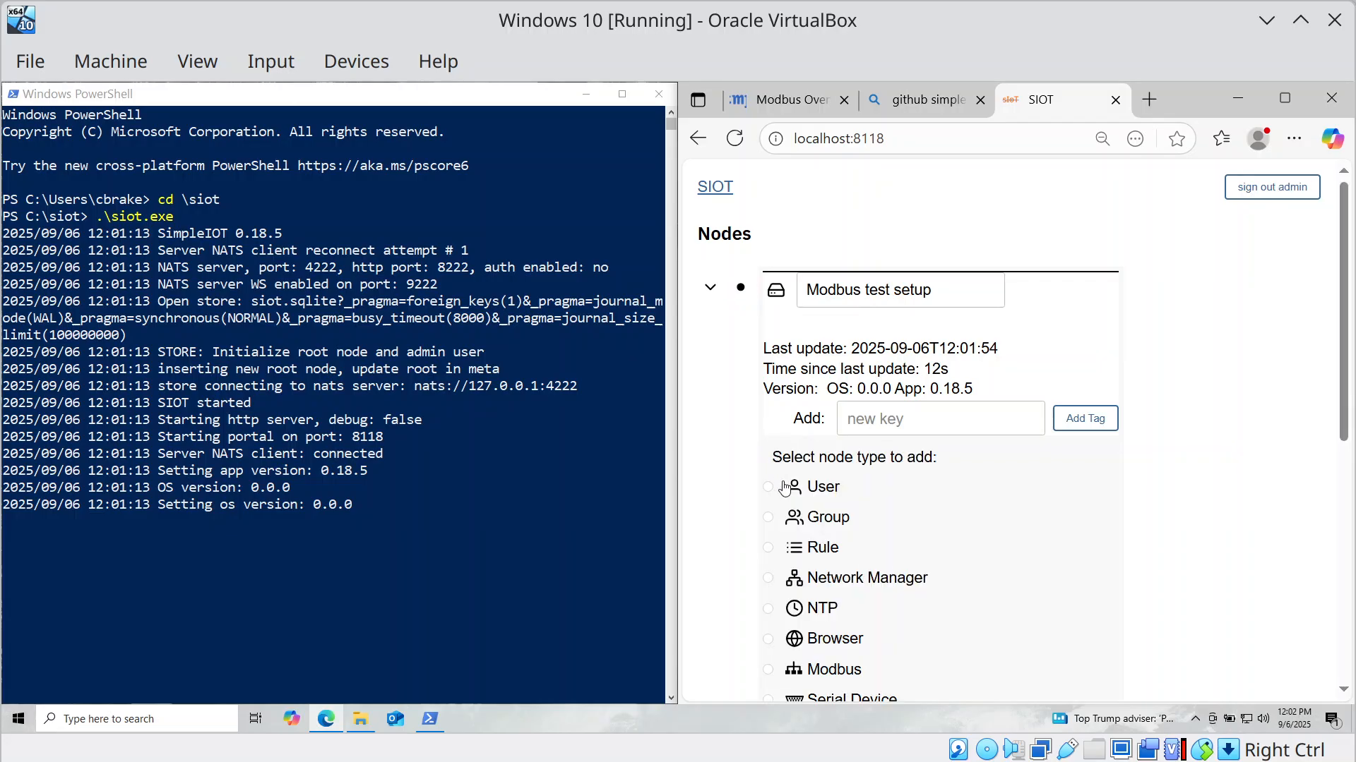
scroll(783, 487, "down", 4)
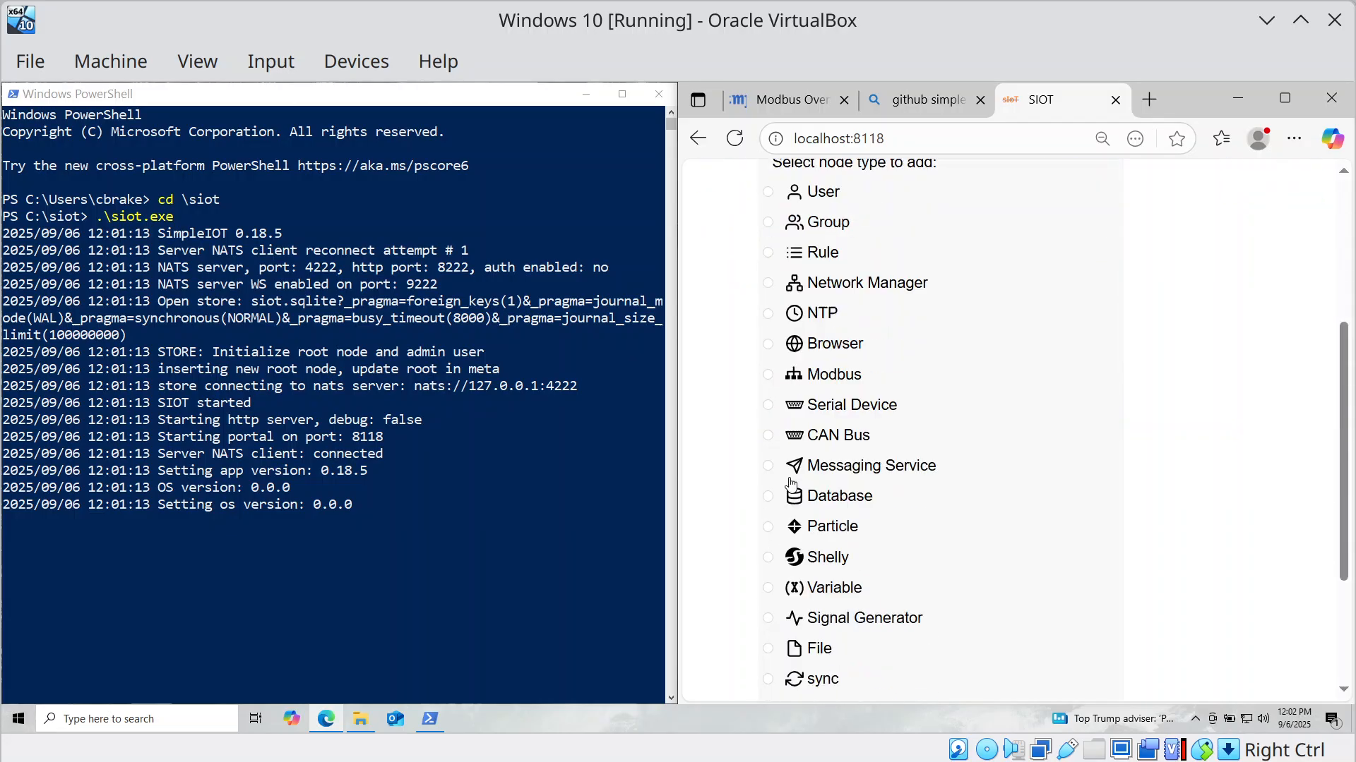
left_click(770, 365)
scroll(774, 382, "down", 3)
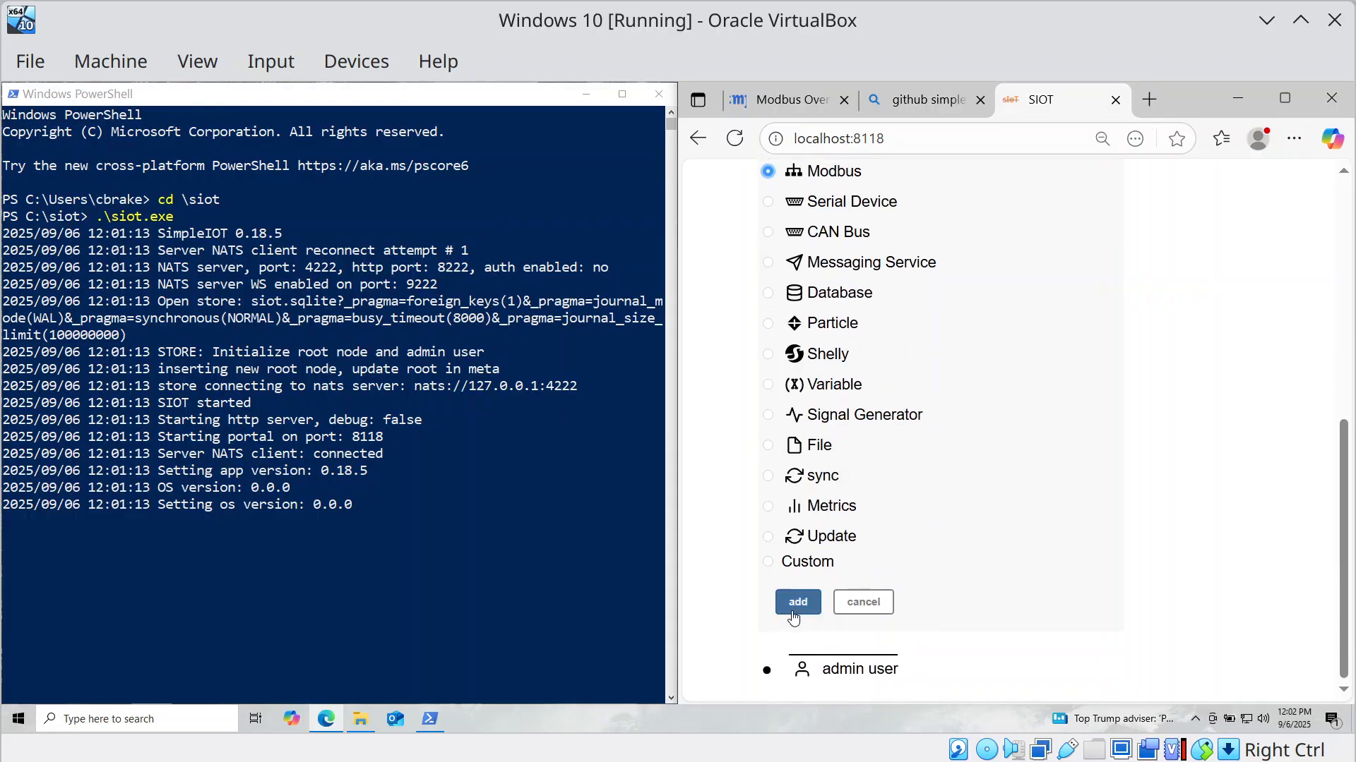
left_click(794, 615)
Replace the Modbus node's 'New, please edit' description with 'Modbus client (GW)' and save.
left_click(766, 564)
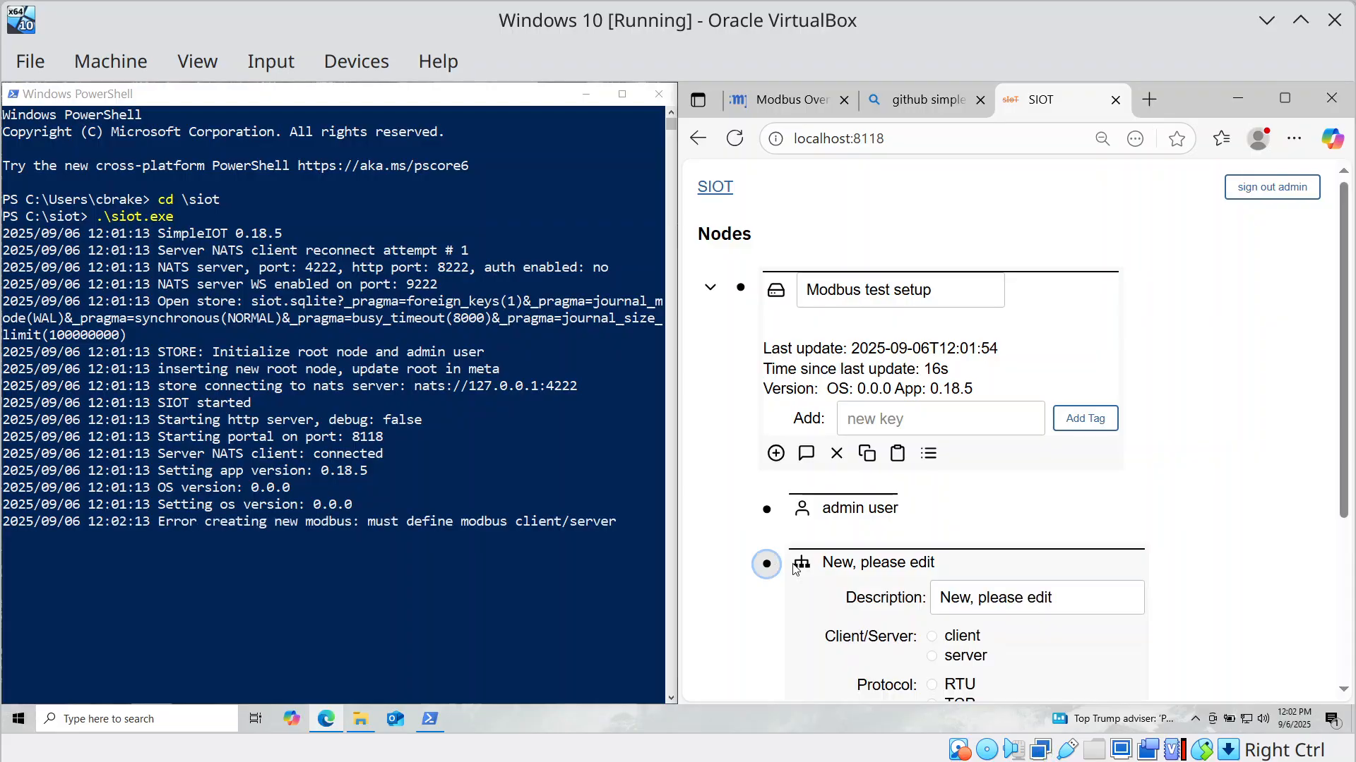
left_click(990, 611)
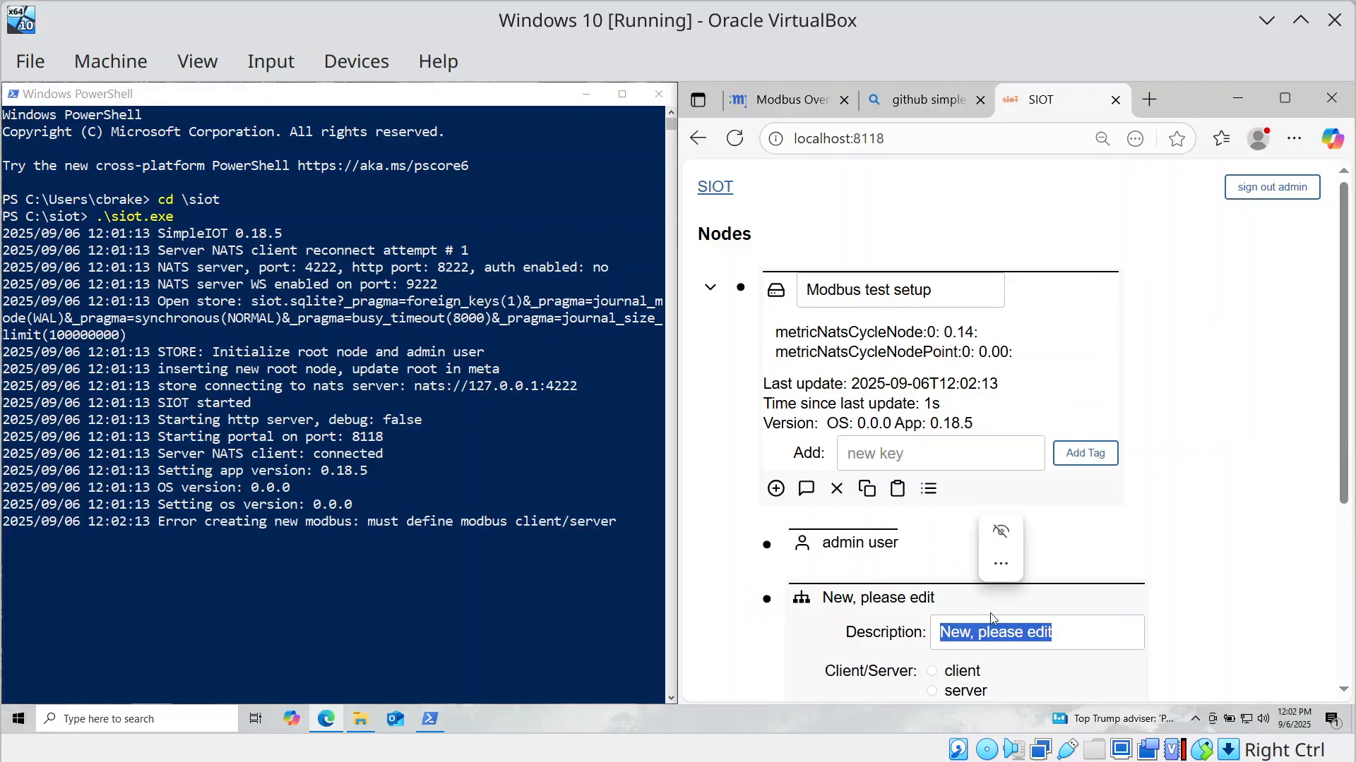
right_click(990, 613)
key("Escape")
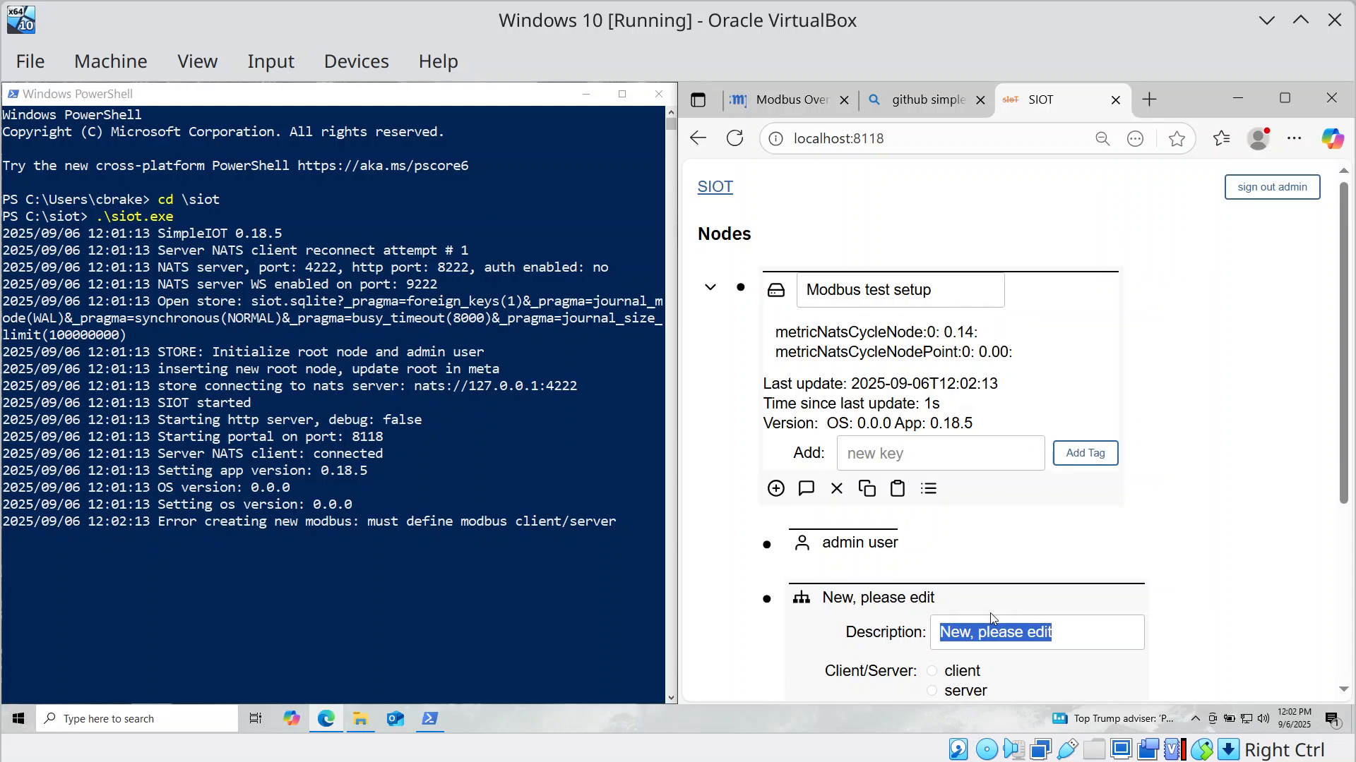
left_click(1069, 644)
key("BackSpace")
key("BackSpace")
key("BackSpace")
key("BackSpace")
key("BackSpace")
key("BackSpace")
key("BackSpace")
key("BackSpace")
key("BackSpace")
key("BackSpace")
key("BackSpace")
key("BackSpace")
key("BackSpace")
key("BackSpace")
key("BackSpace")
key("BackSpace")
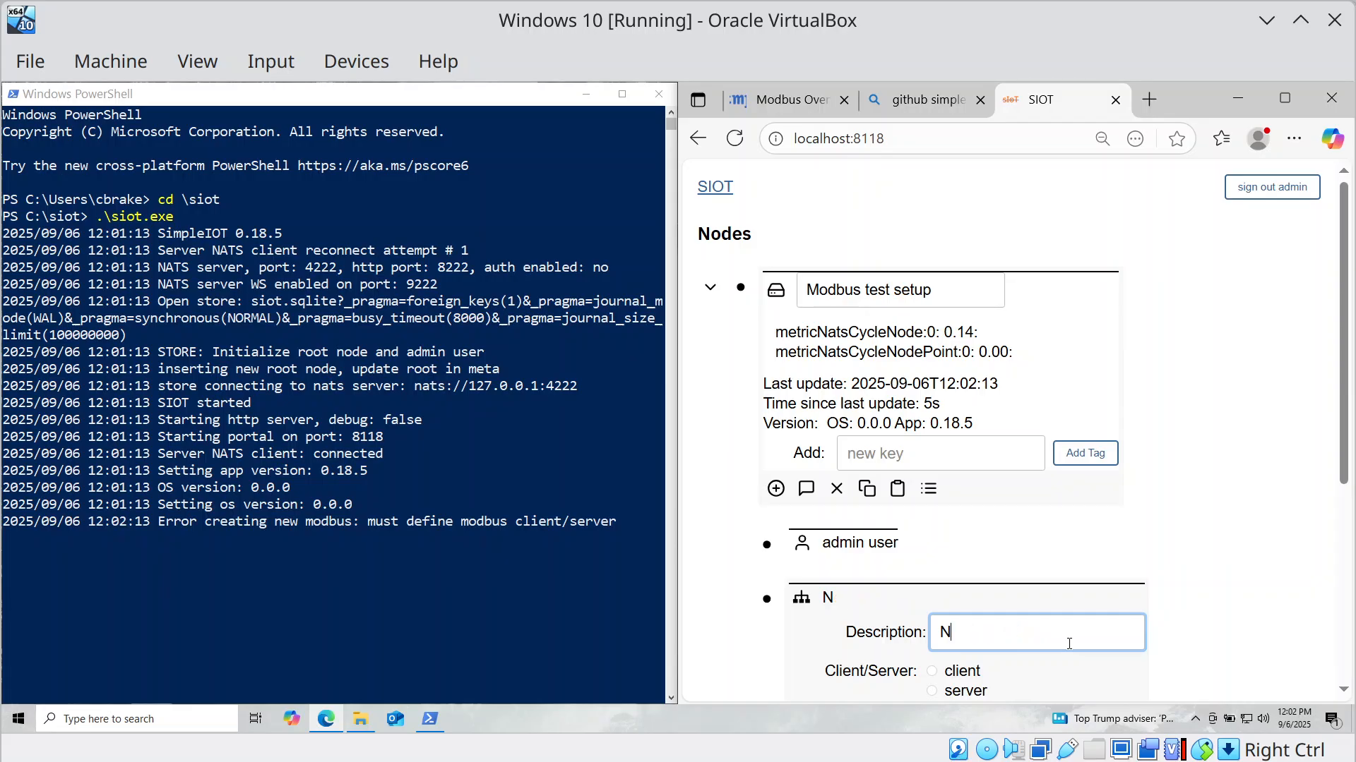
type("Mp")
key("BackSpace")
key("BackSpace")
type("Modbus")
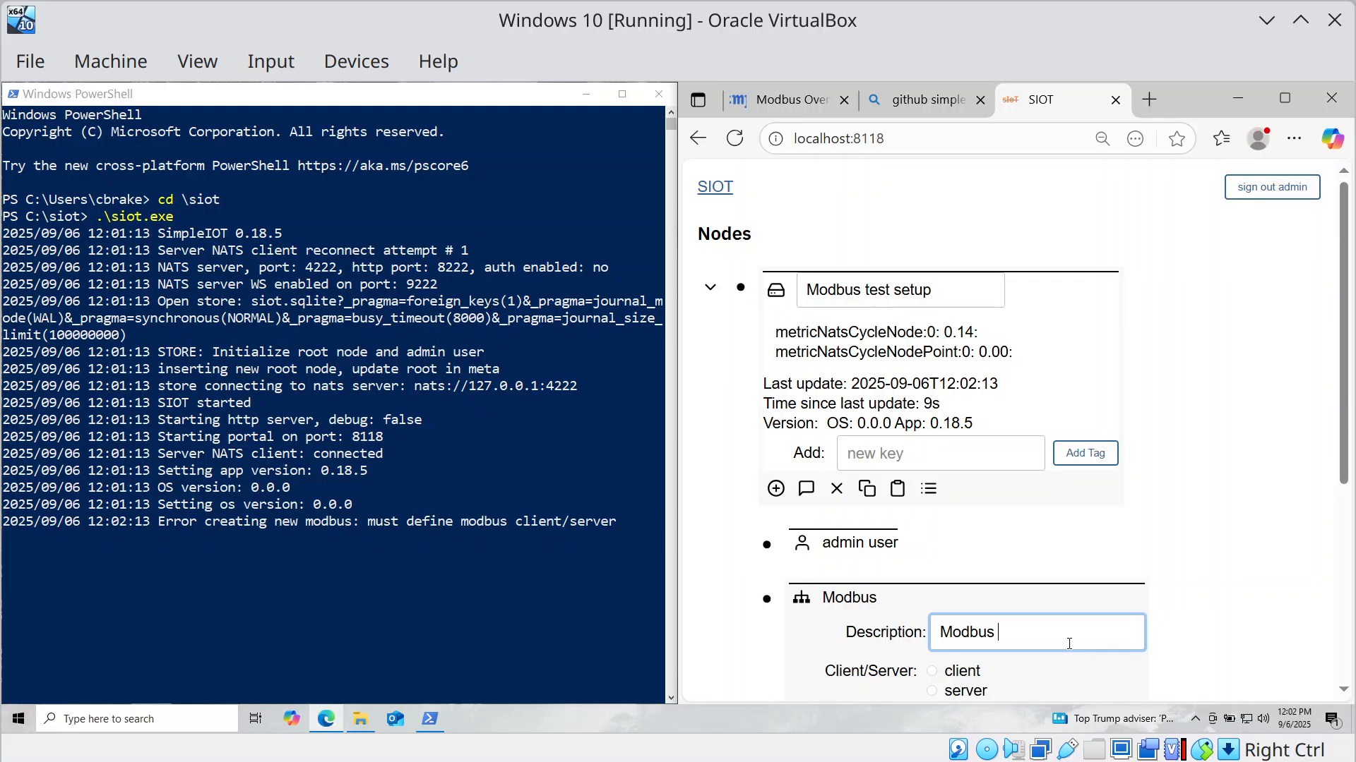
type(" client")
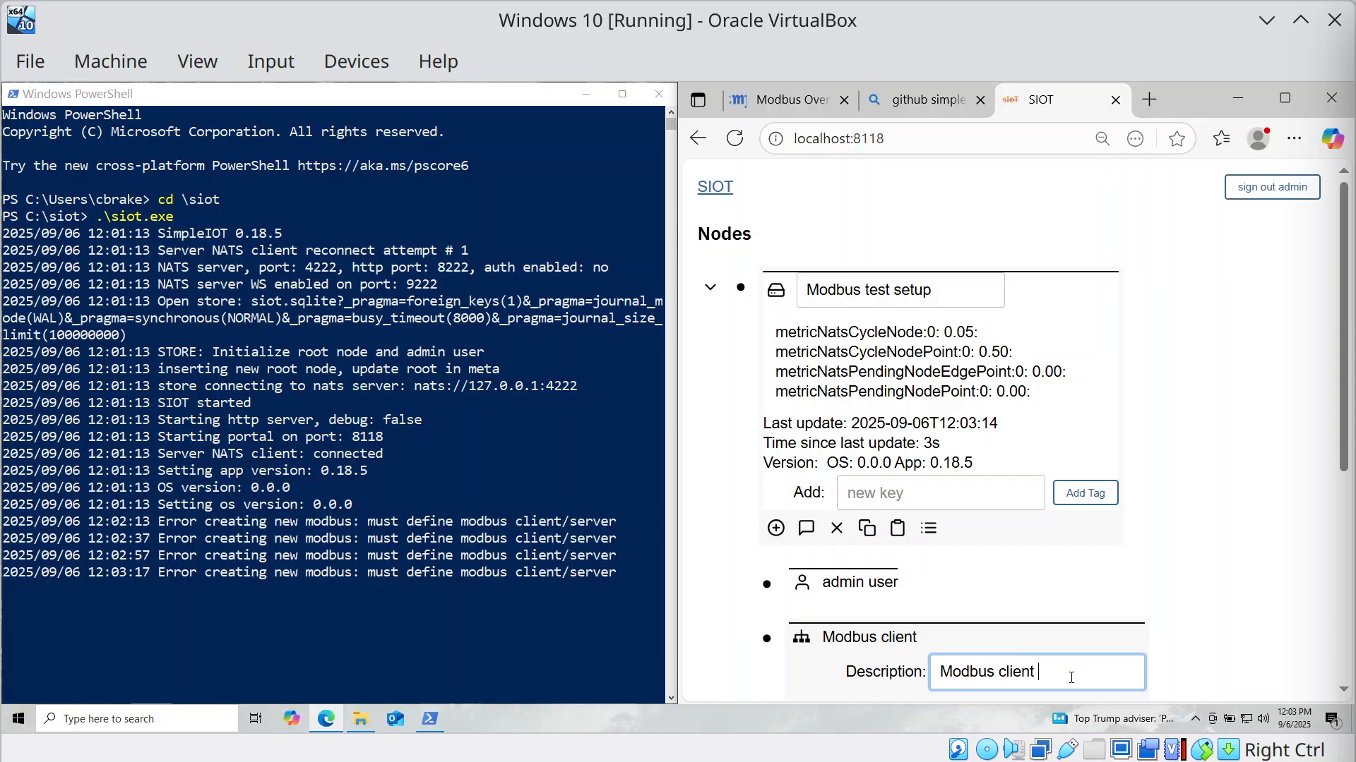
type("(GW)")
scroll(1004, 544, "down", 5)
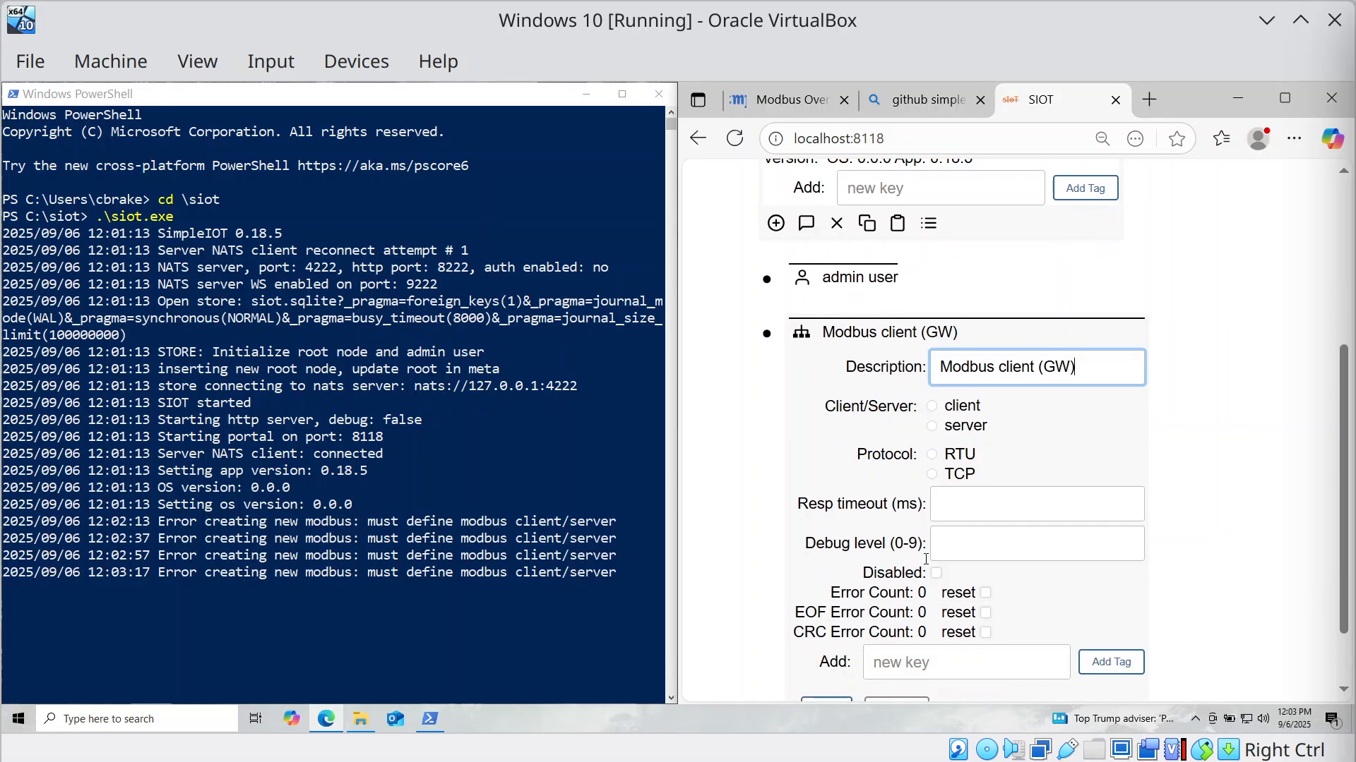
left_click(849, 629)
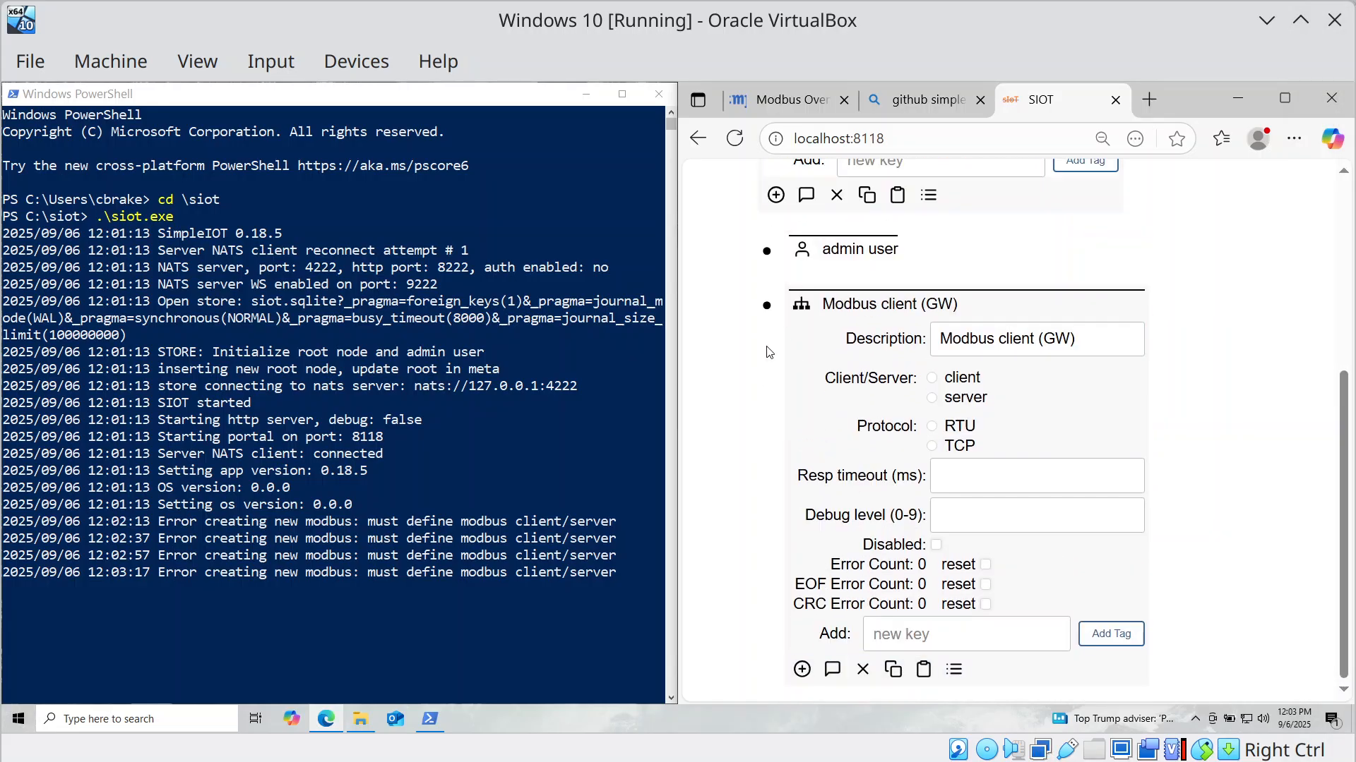
Add a Modbus IO node under the client with description 'Coil @0' and address 0.
left_click(802, 669)
scroll(802, 635, "down", 2)
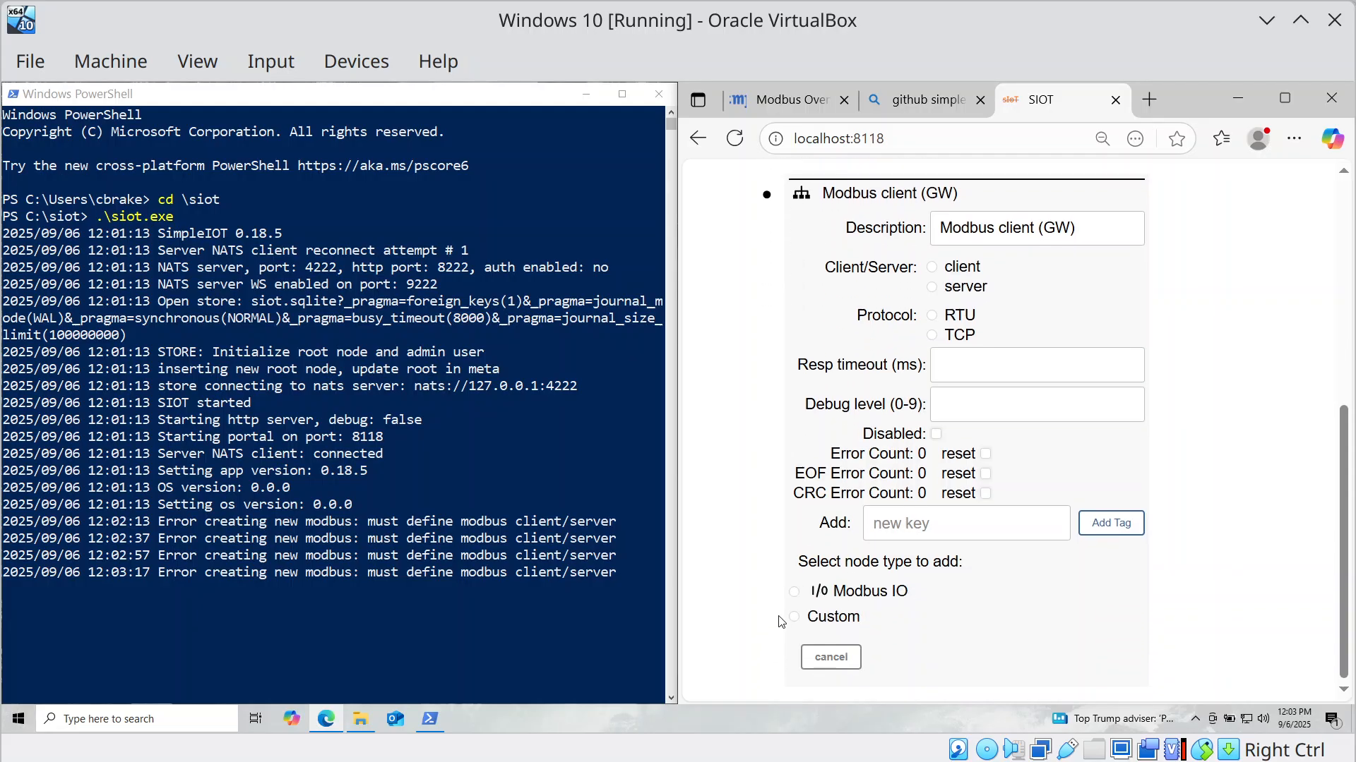
left_click(795, 592)
left_click(822, 658)
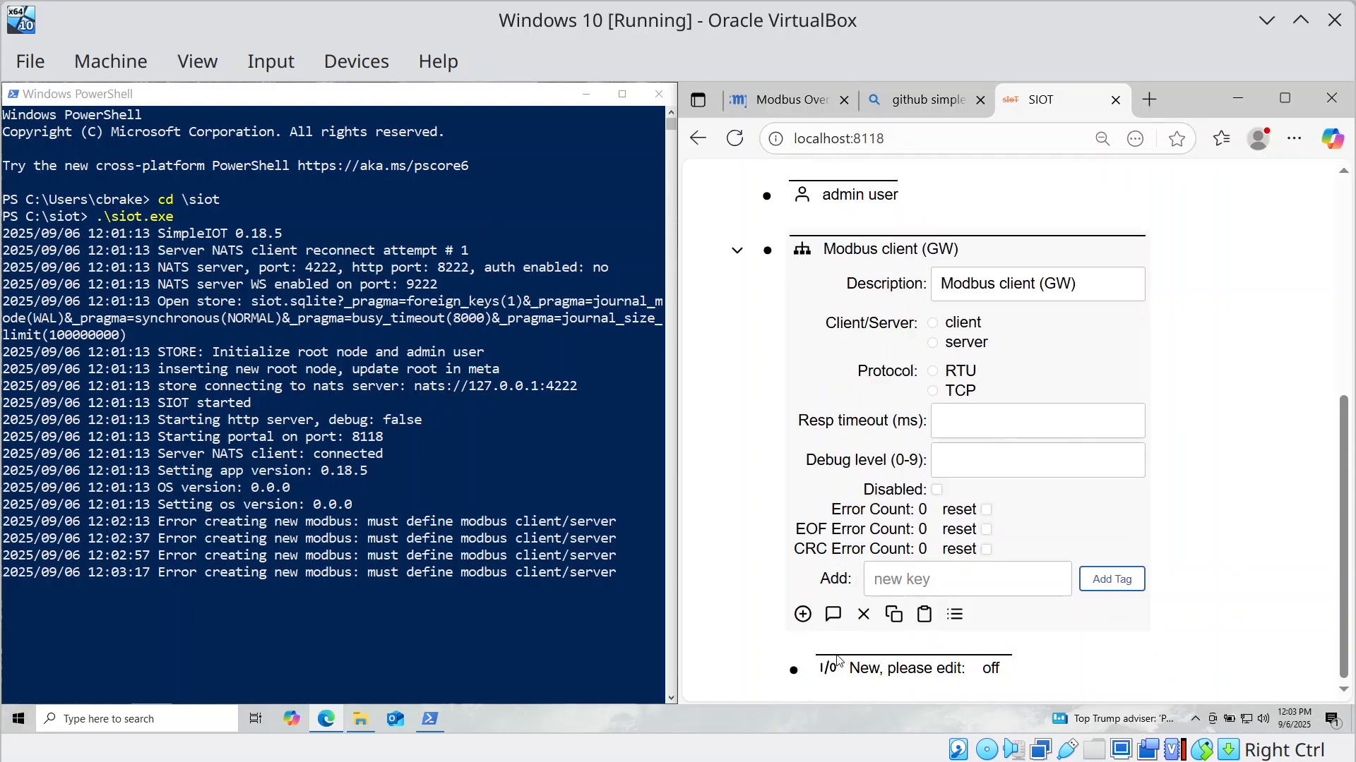
left_click(793, 669)
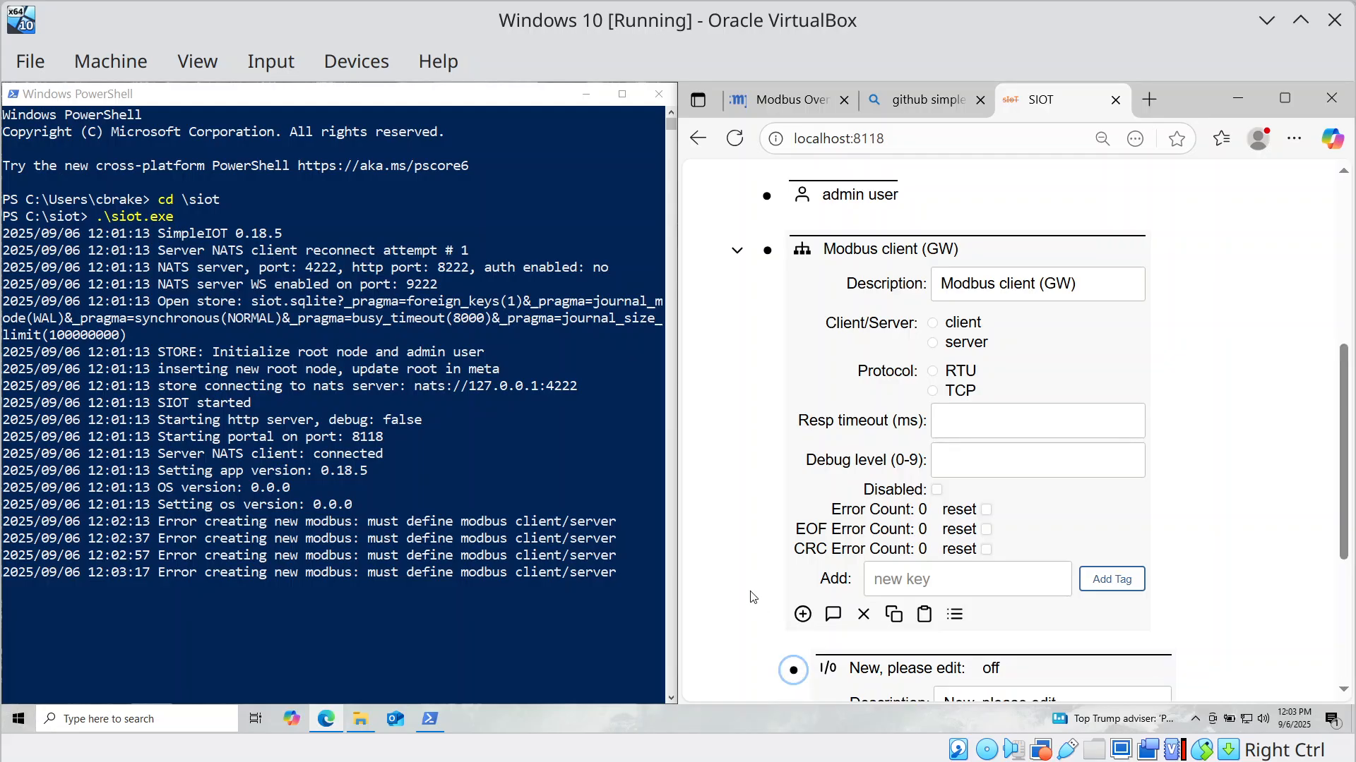
scroll(847, 569, "down", 4)
left_click_drag(1078, 408, 742, 374)
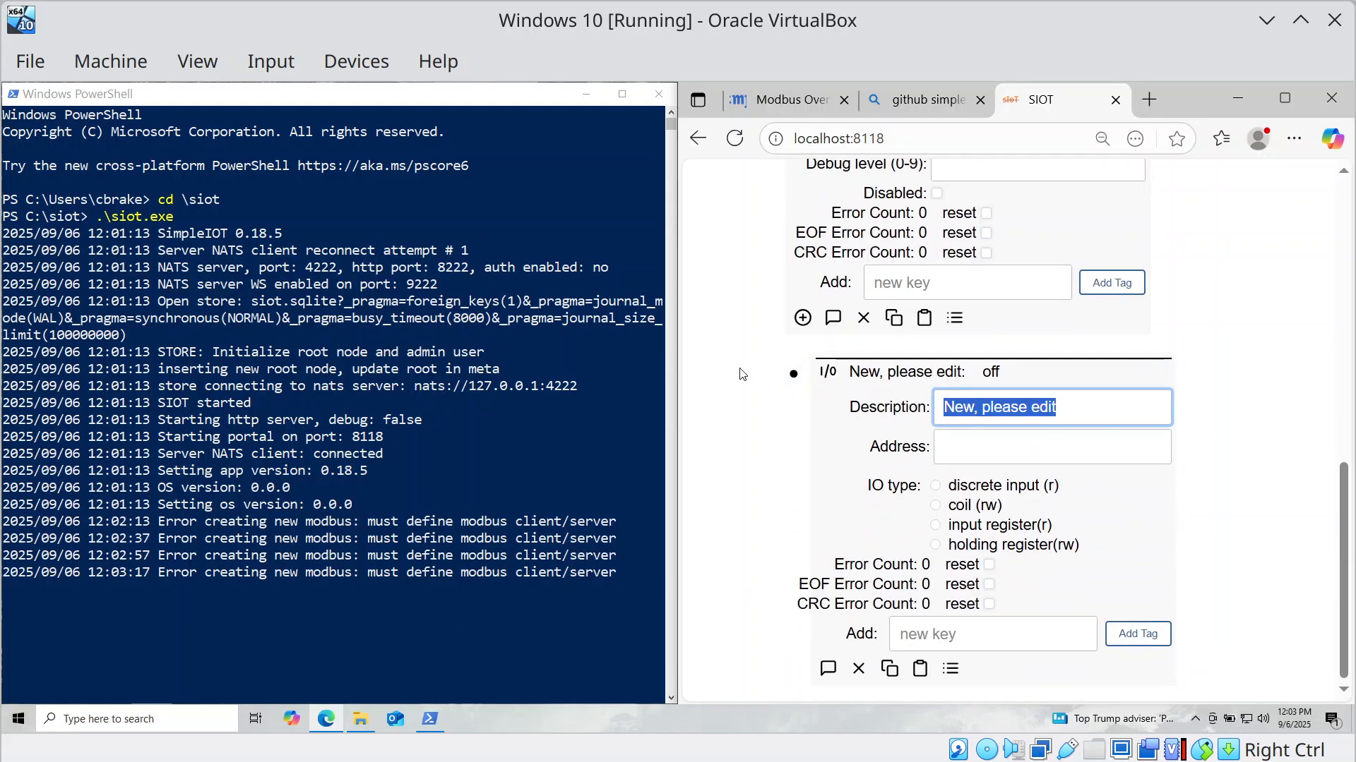
type("Coil @0")
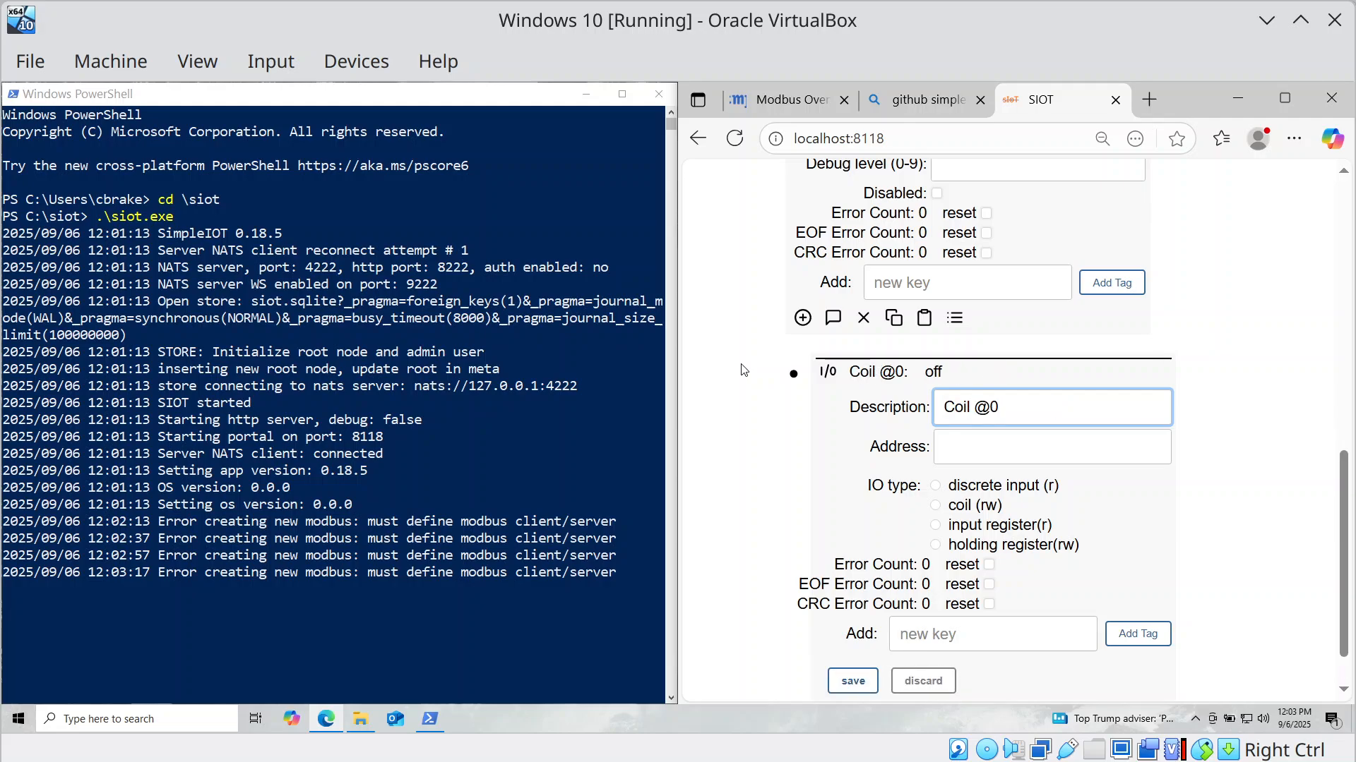
left_click(952, 457)
type("0")
Set the Modbus node to client mode using the RTU protocol.
scroll(914, 451, "up", 3)
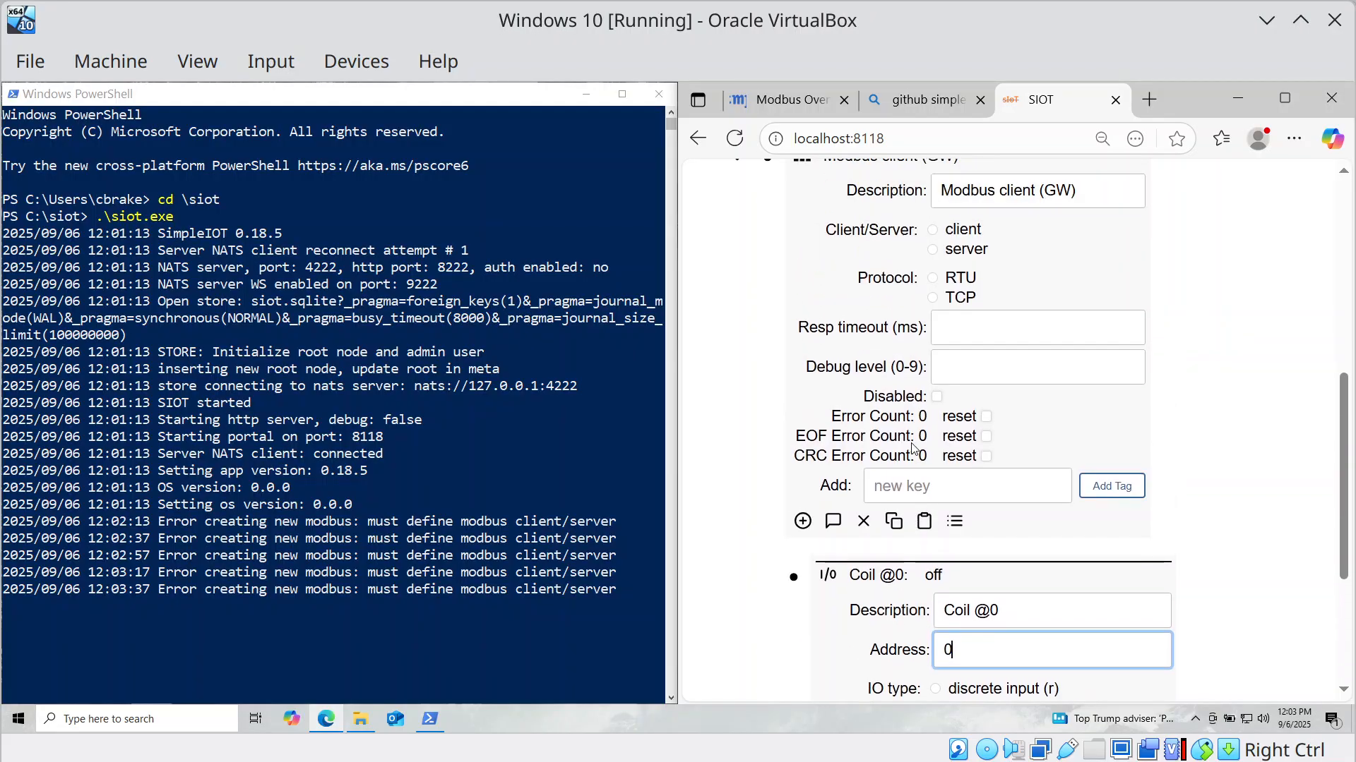
scroll(914, 451, "up", 2)
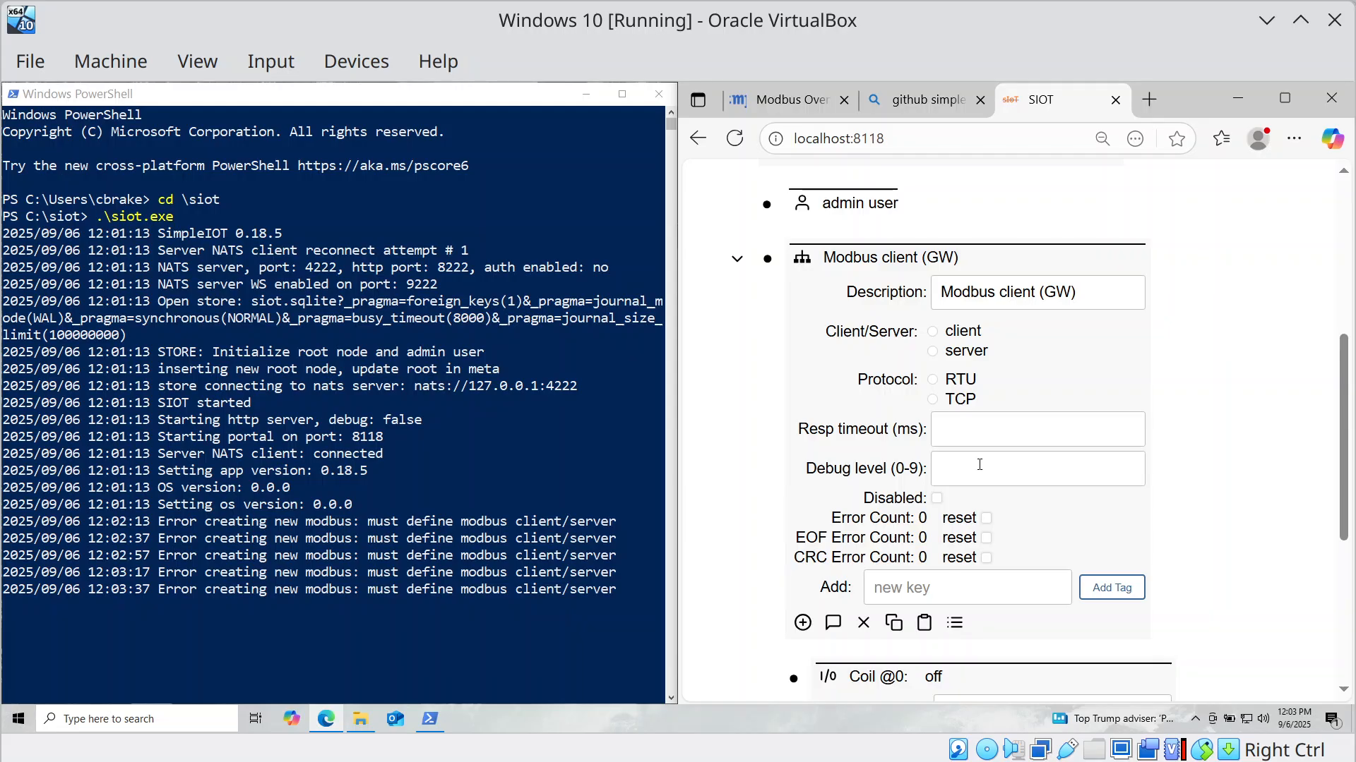
left_click(935, 336)
left_click(933, 379)
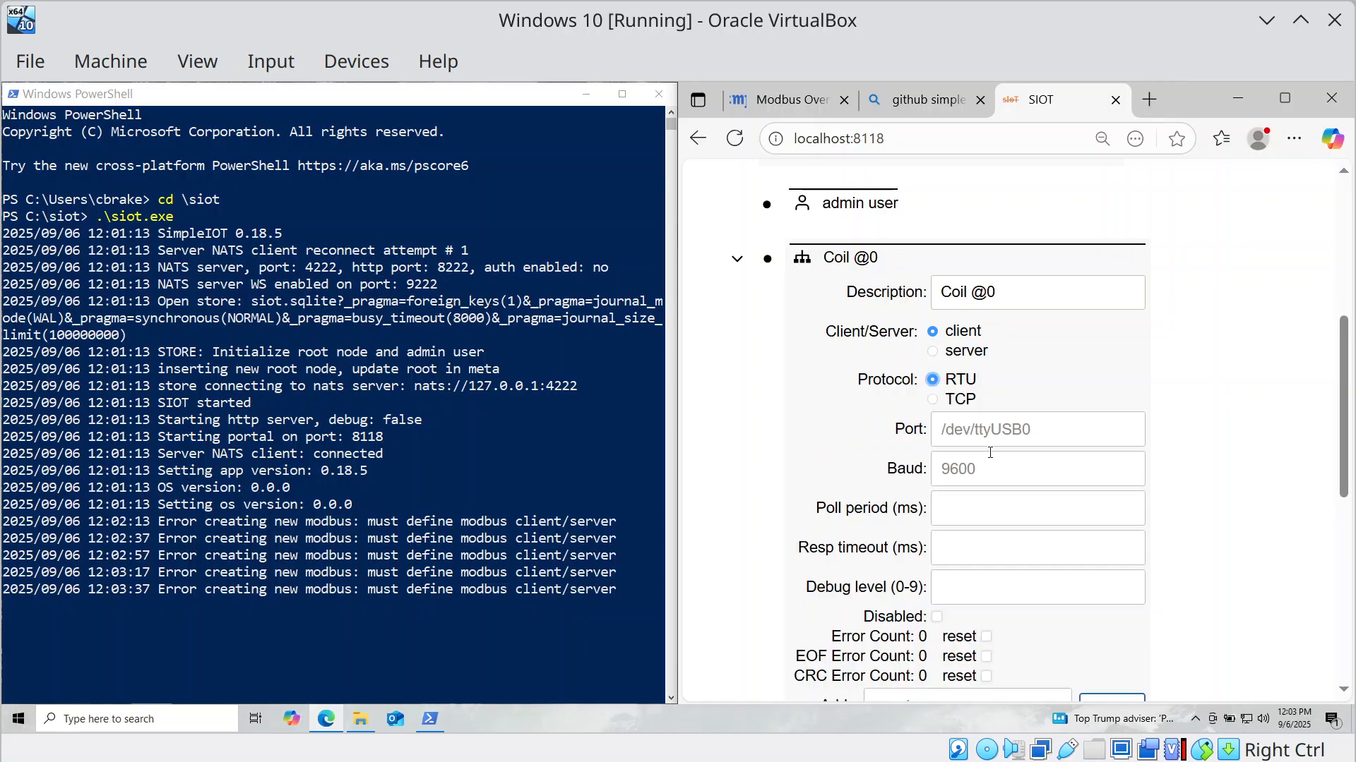
left_click(979, 428)
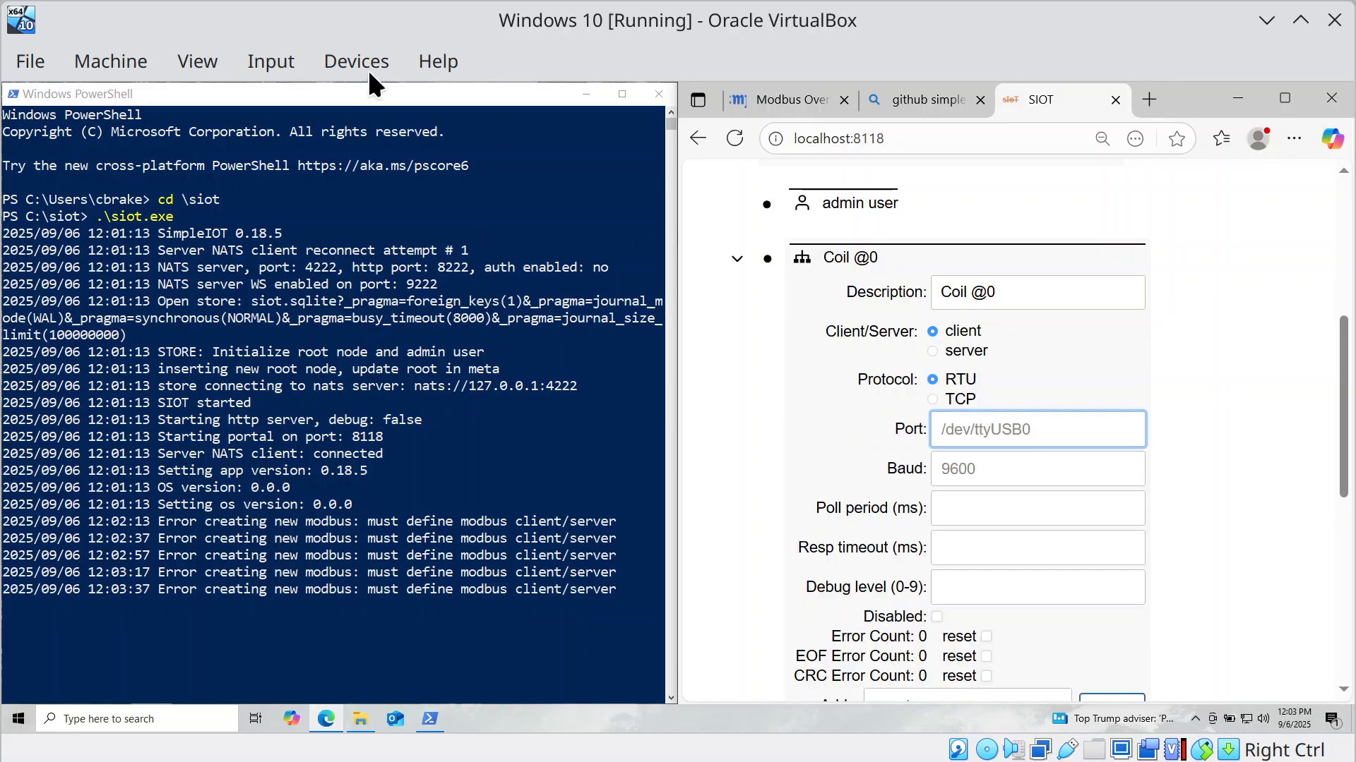
Attach the first and second FTDI FT232R USB UART adapters via VirtualBox's Devices > USB menu.
left_click(345, 62)
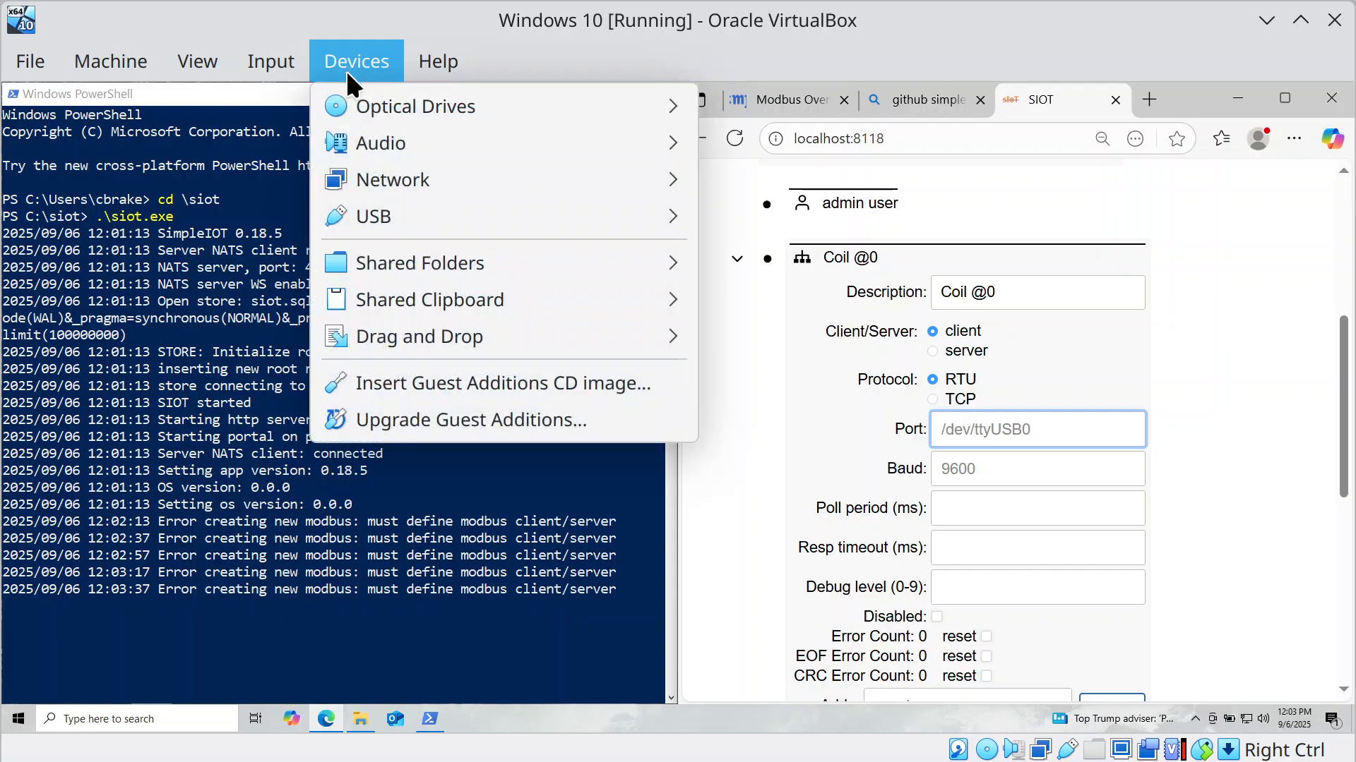
mouse_move(457, 211)
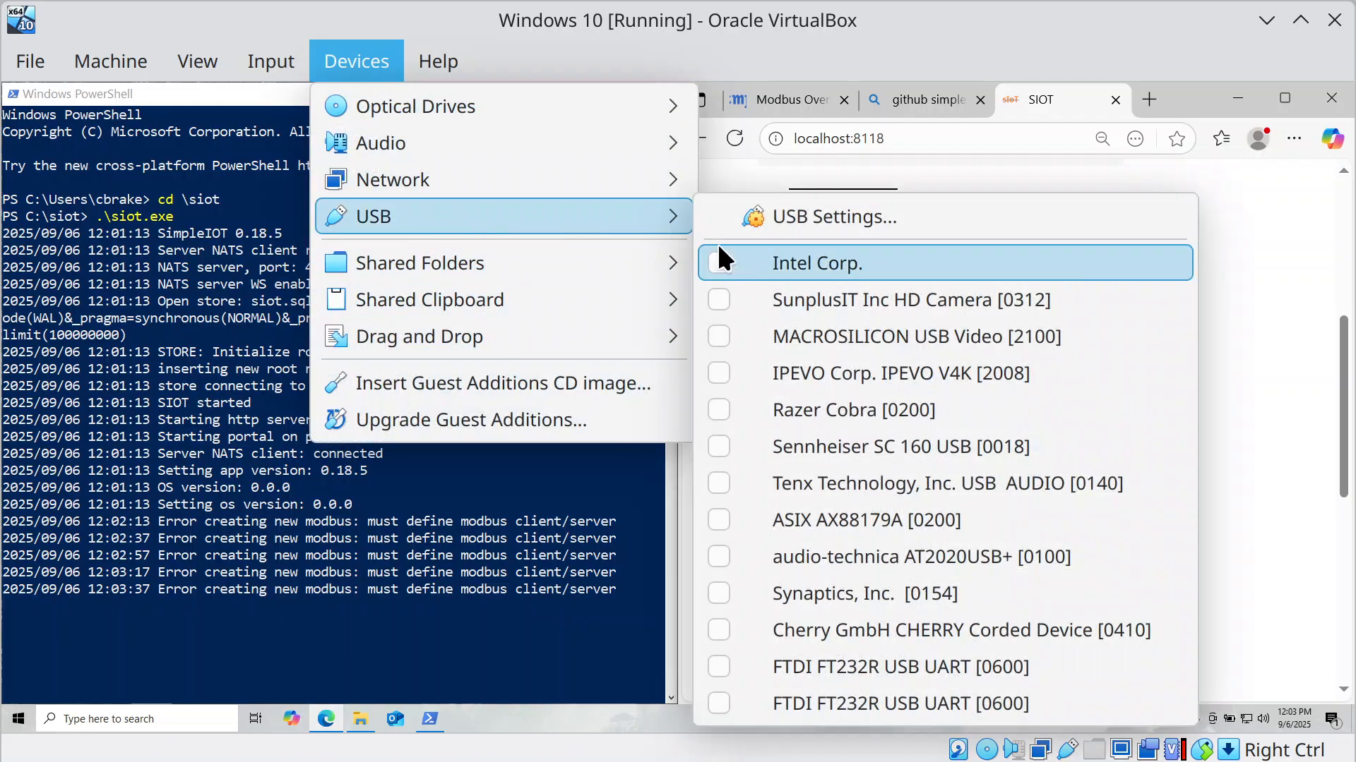
left_click(715, 672)
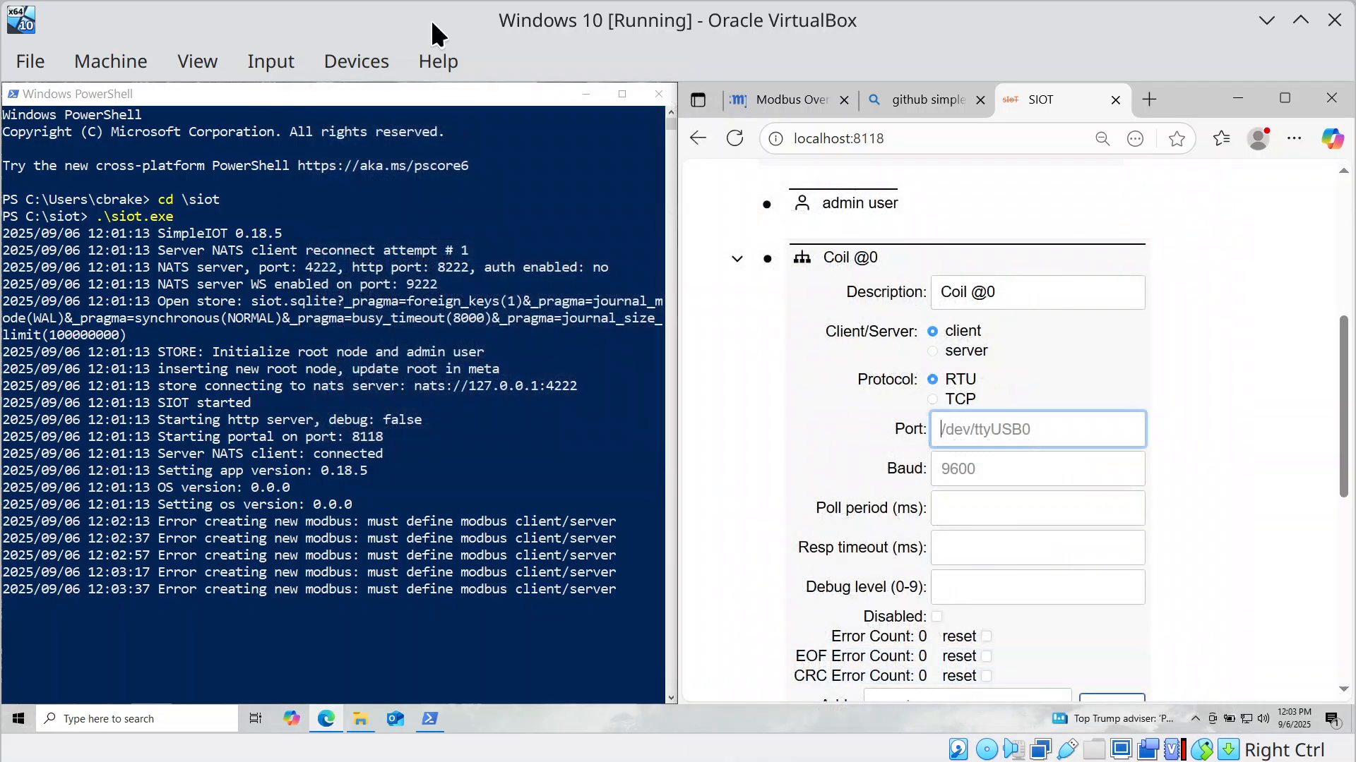
left_click(367, 57)
mouse_move(438, 60)
mouse_move(350, 63)
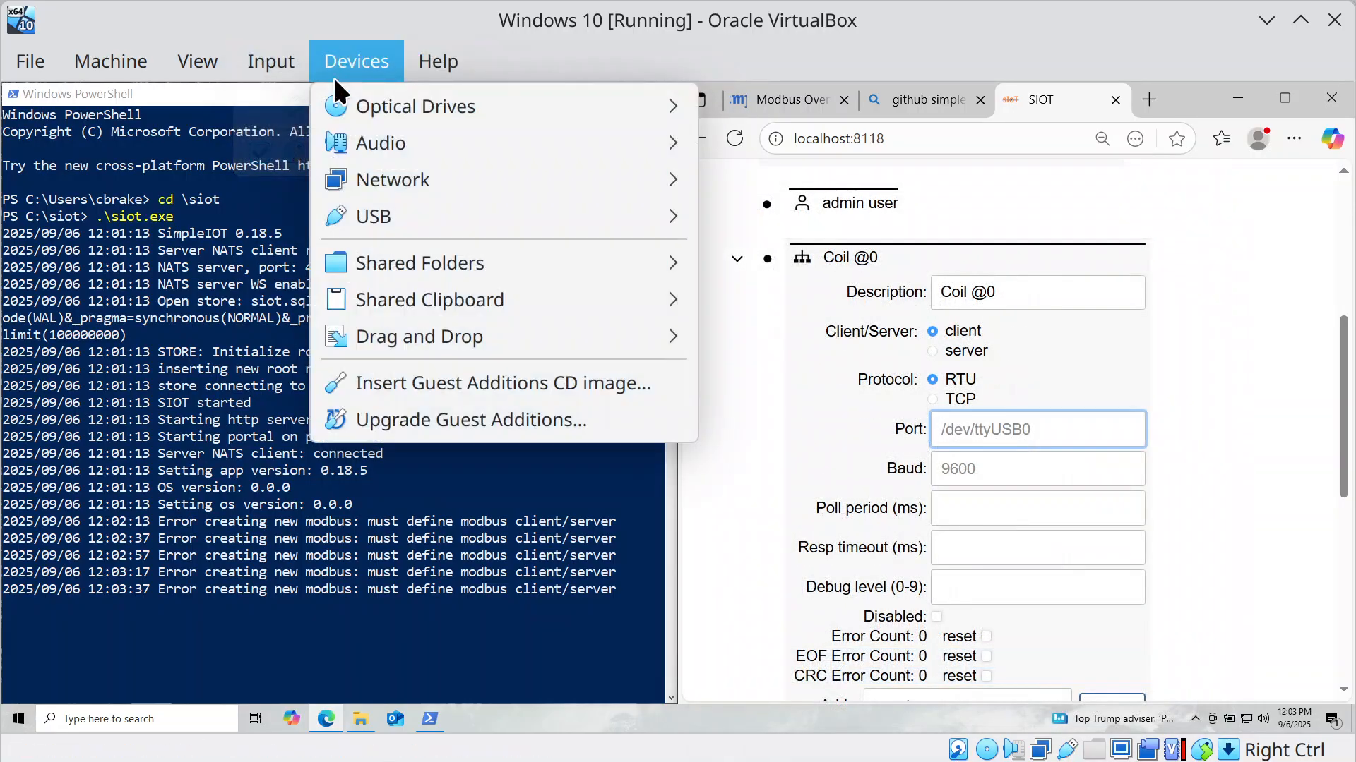
mouse_move(437, 215)
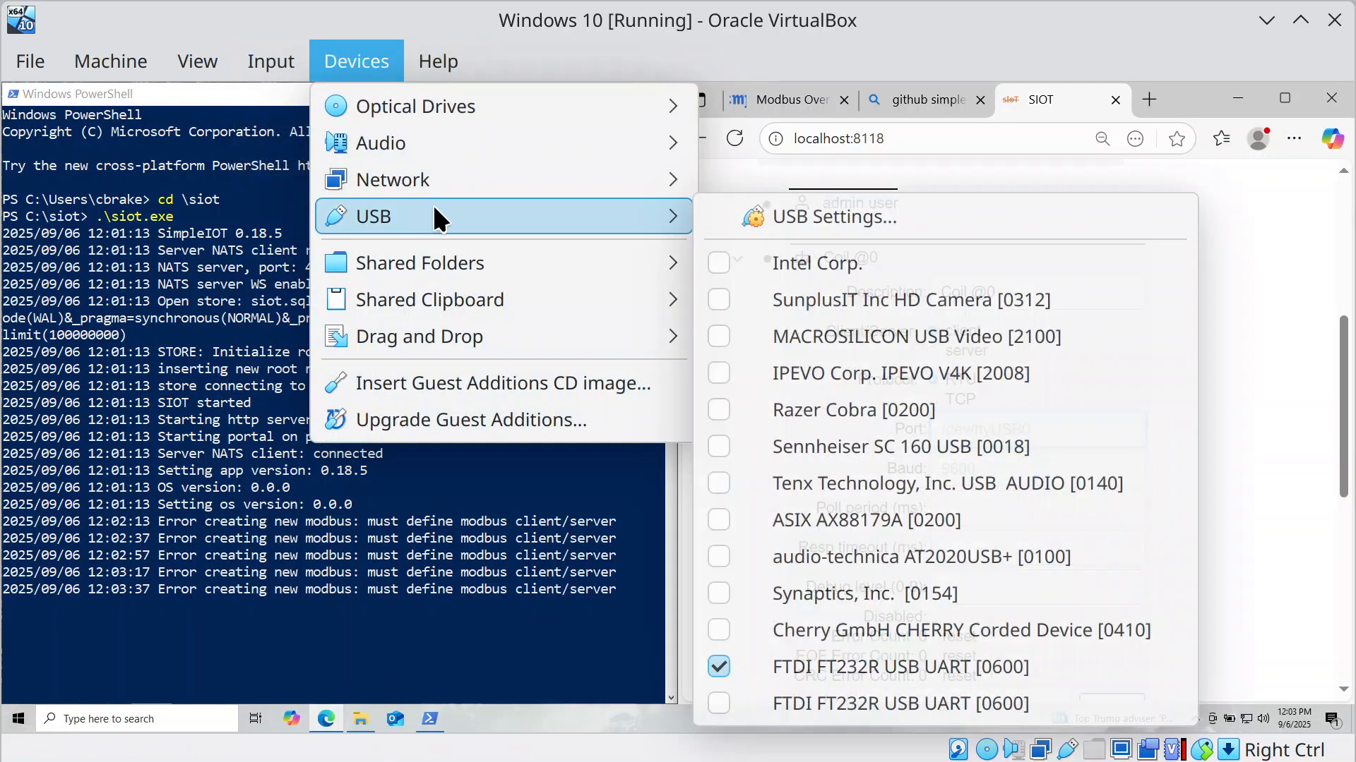
left_click(706, 698)
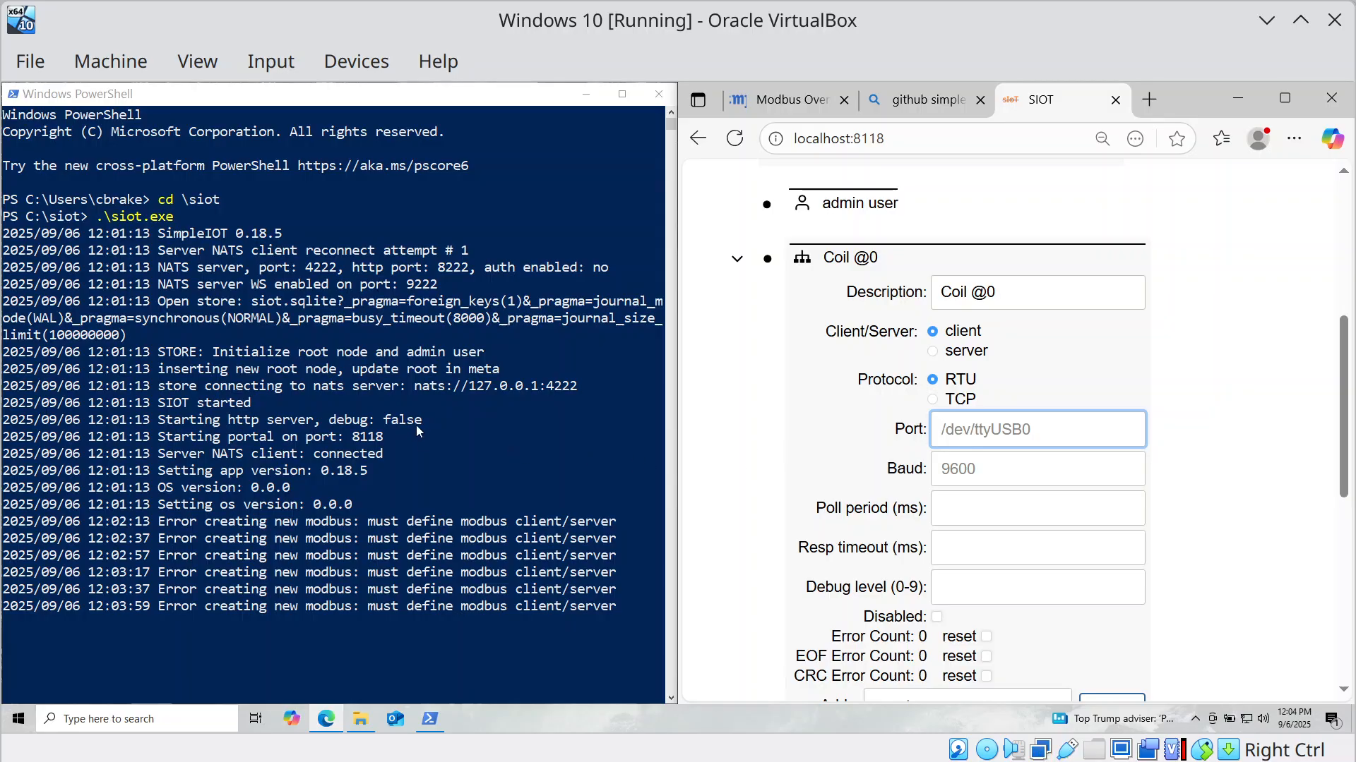
key("super")
type("de")
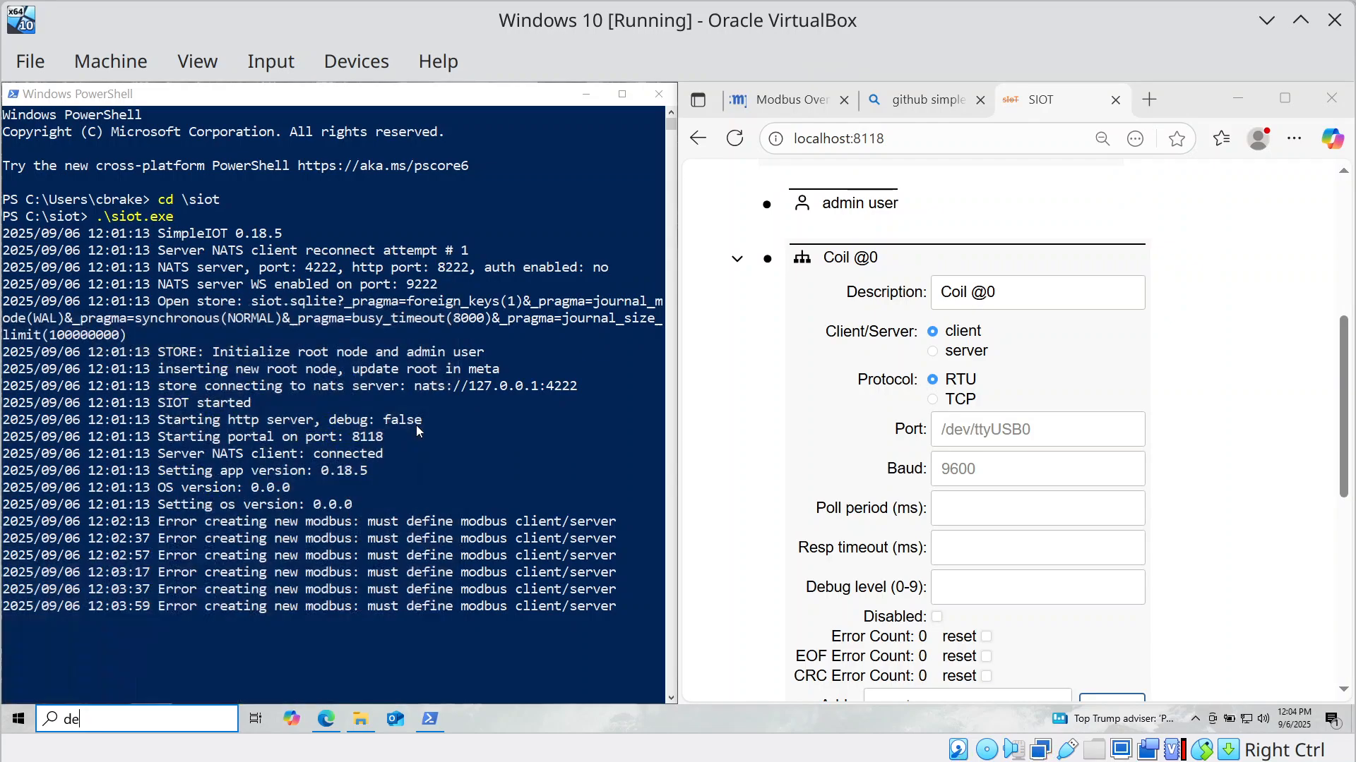
type("vi")
left_click(418, 428)
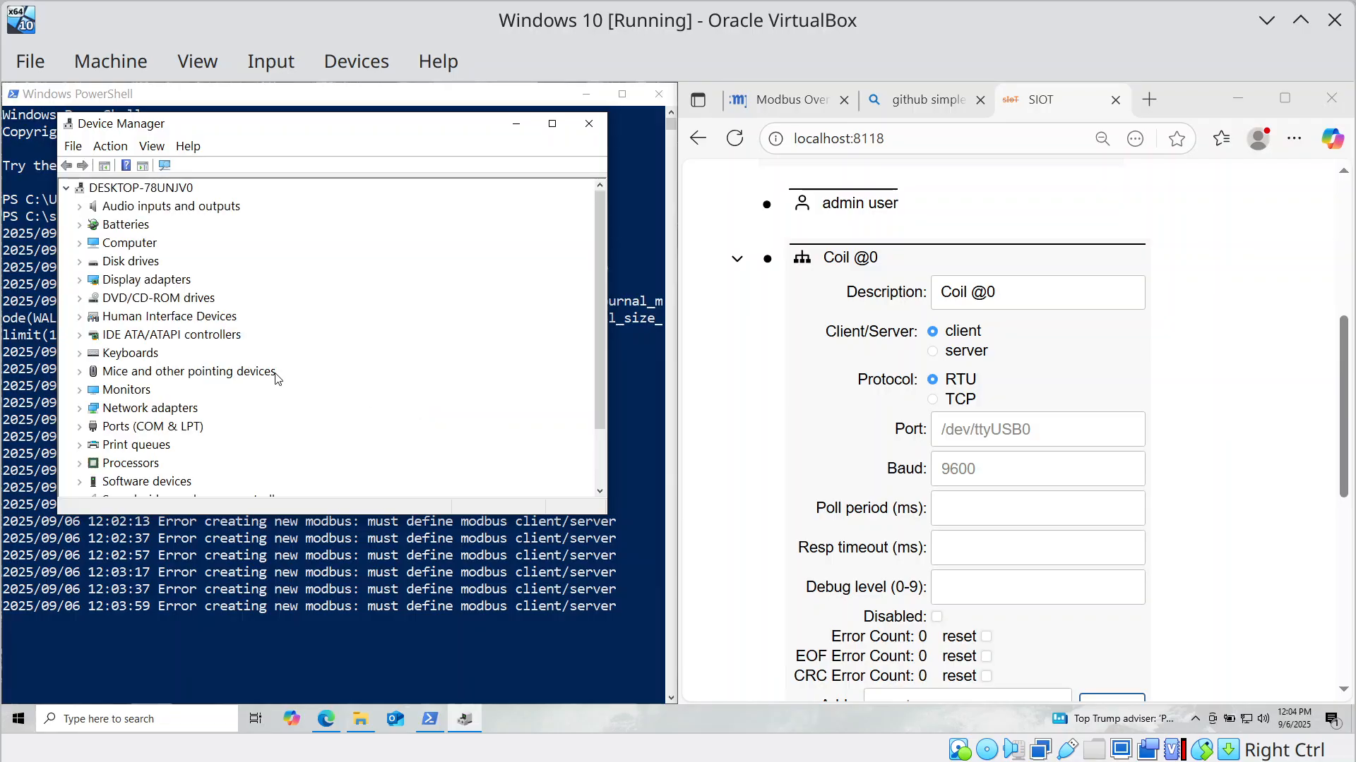
left_click(80, 427)
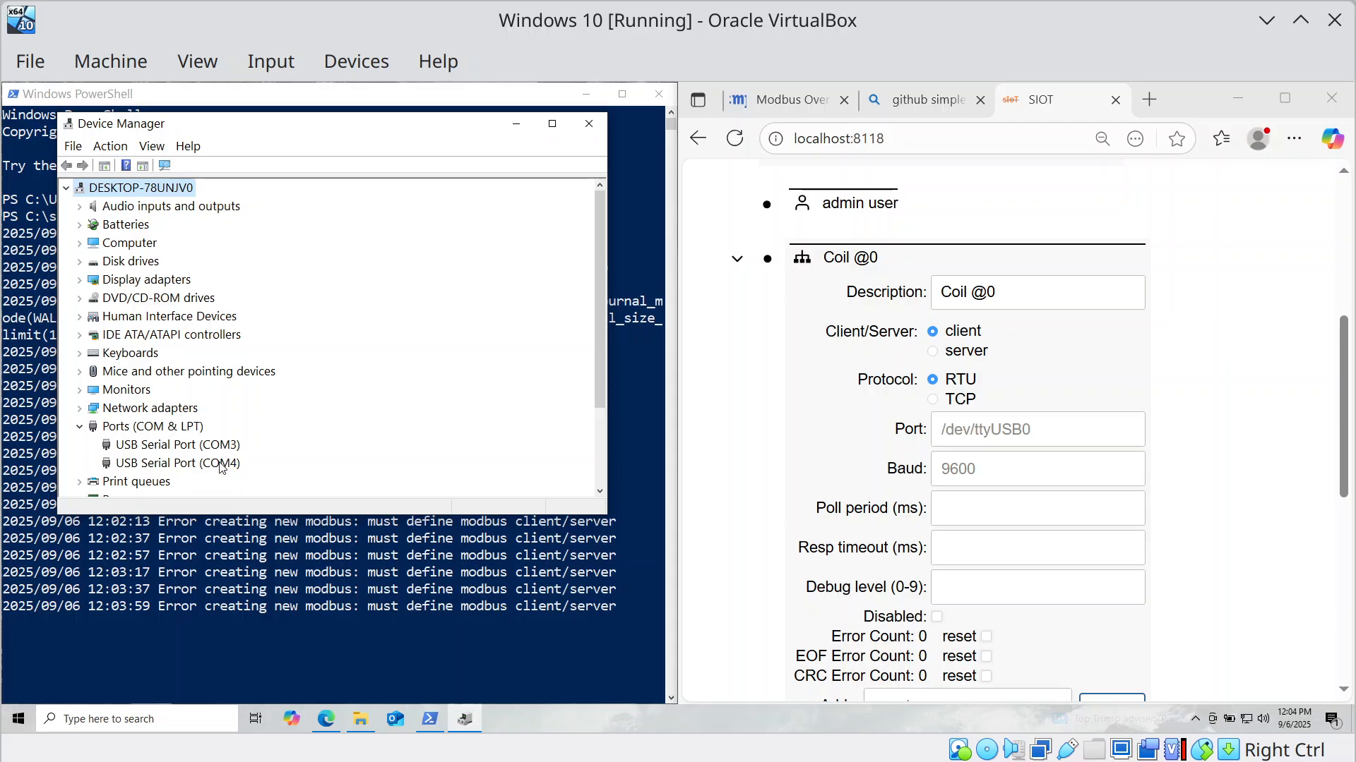
left_click(589, 123)
left_click(1105, 445)
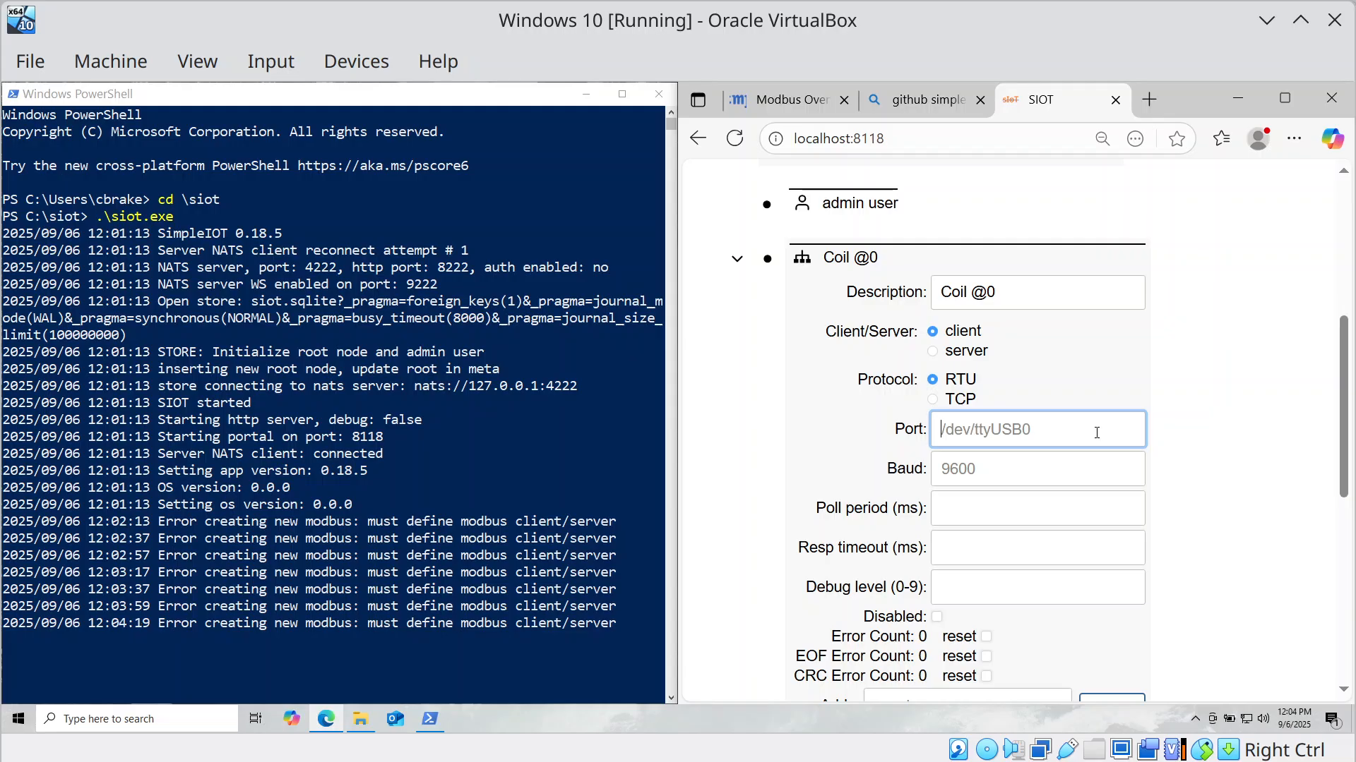
Set the Modbus client port to COM3 with 115200 baud.
type("COM3")
key("Tab")
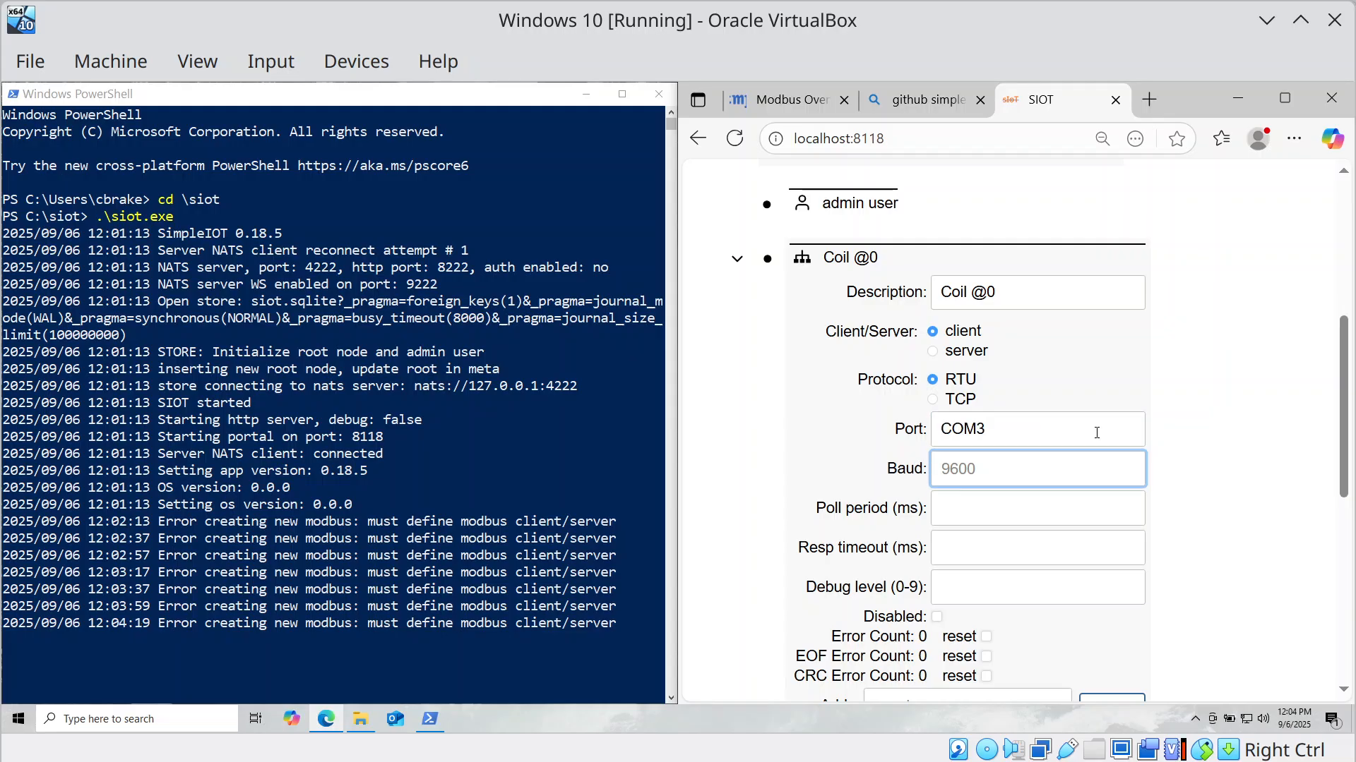
type("115200")
key("Tab")
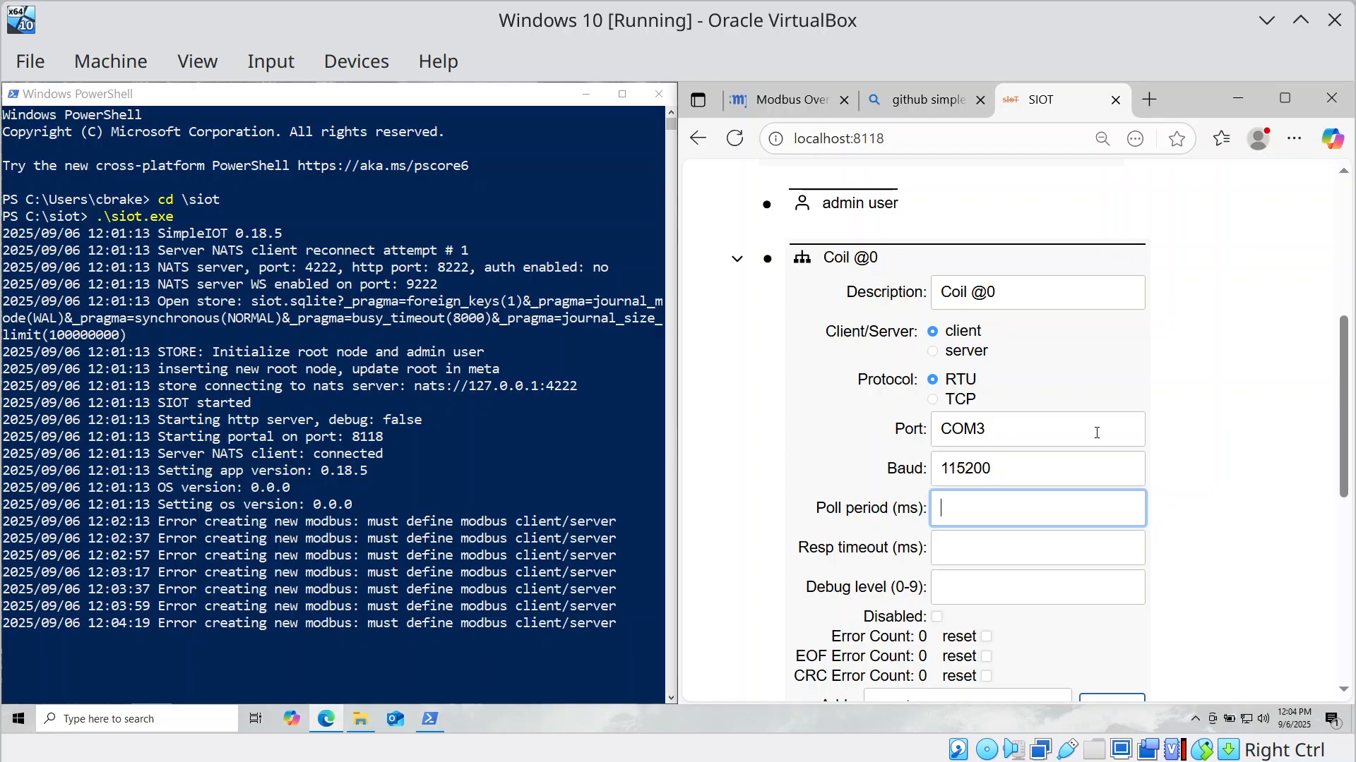
Set poll period 1000 ms, response timeout 200 ms and debug level 9, then save.
type("1000")
key("Tab")
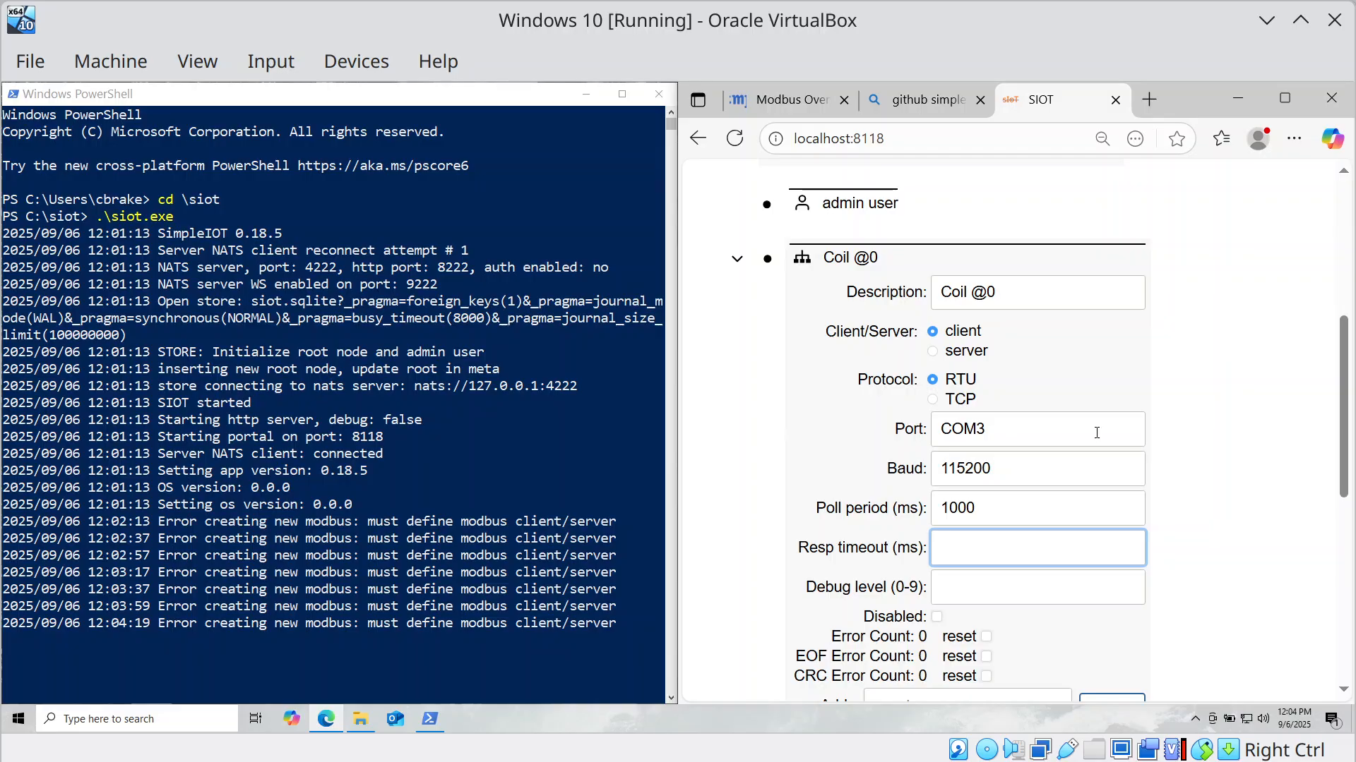
type("2000")
key("BackSpace")
key("Tab")
type("9")
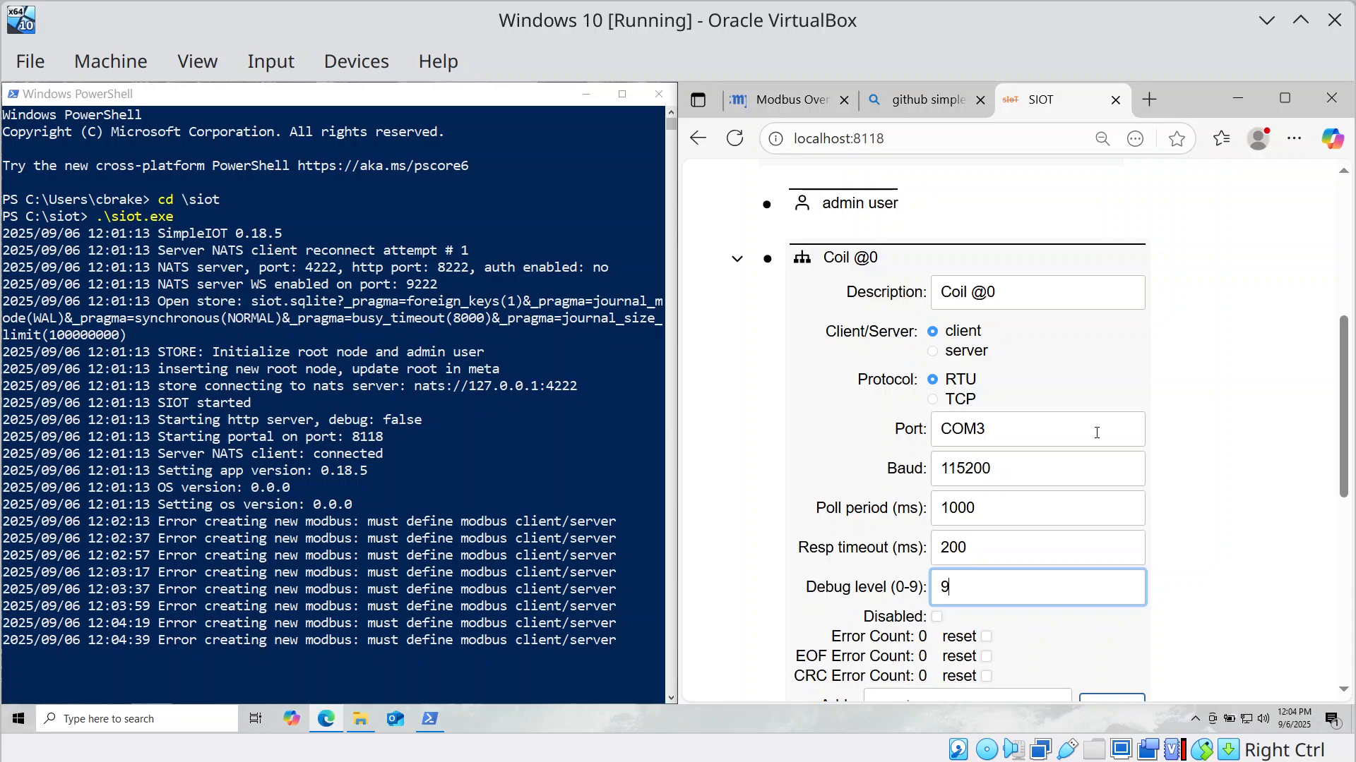
scroll(651, 582, "down", 2)
scroll(819, 462, "down", 4)
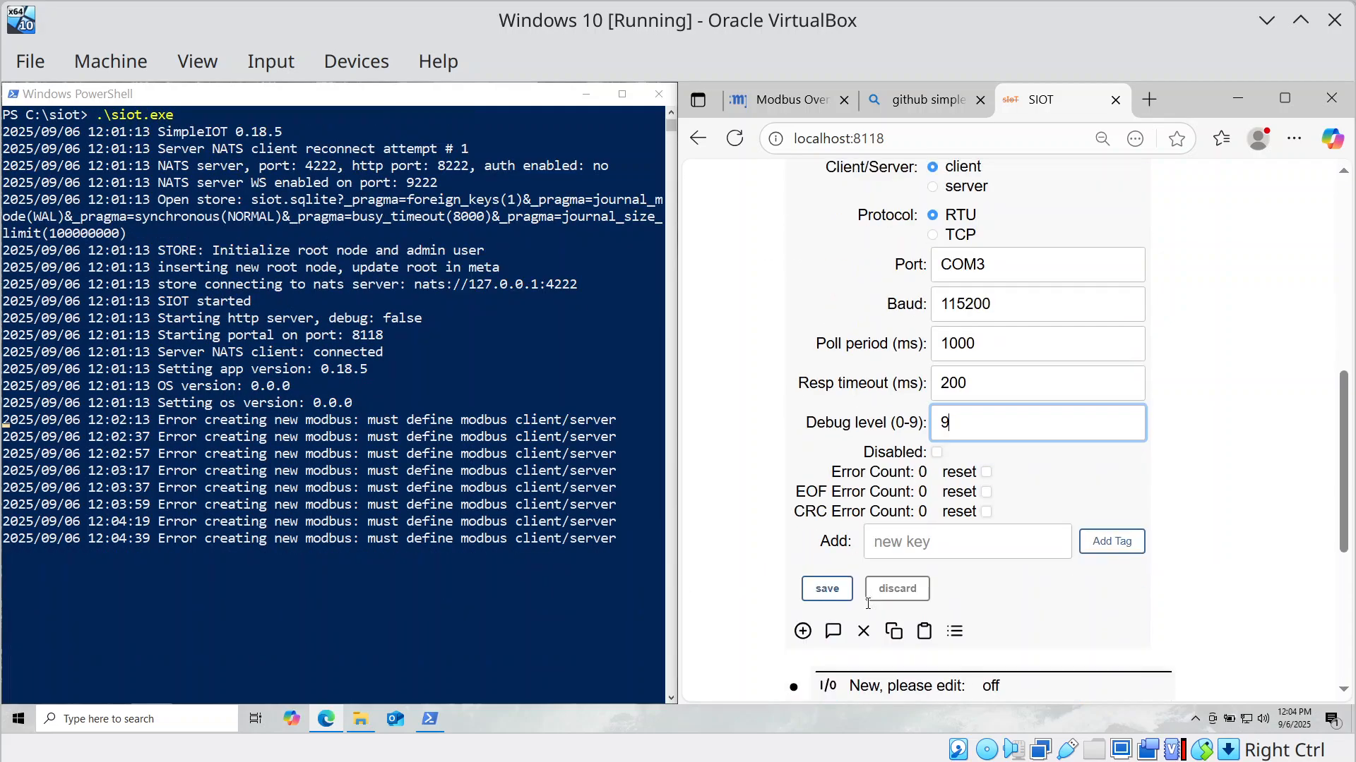
left_click(819, 459)
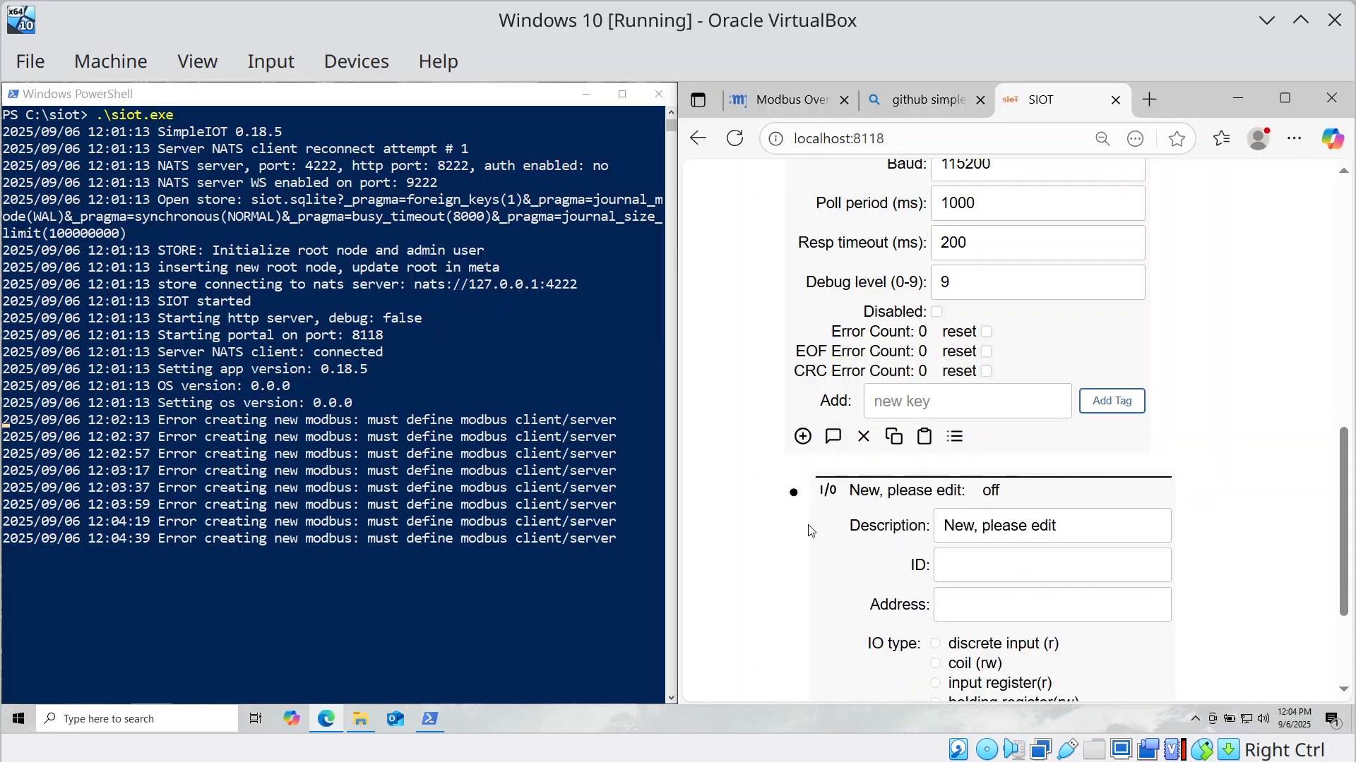
scroll(812, 526, "down", 3)
Give the new I/O point ID 1, address 0 and coil type, save it, and collapse both forms.
left_click(965, 393)
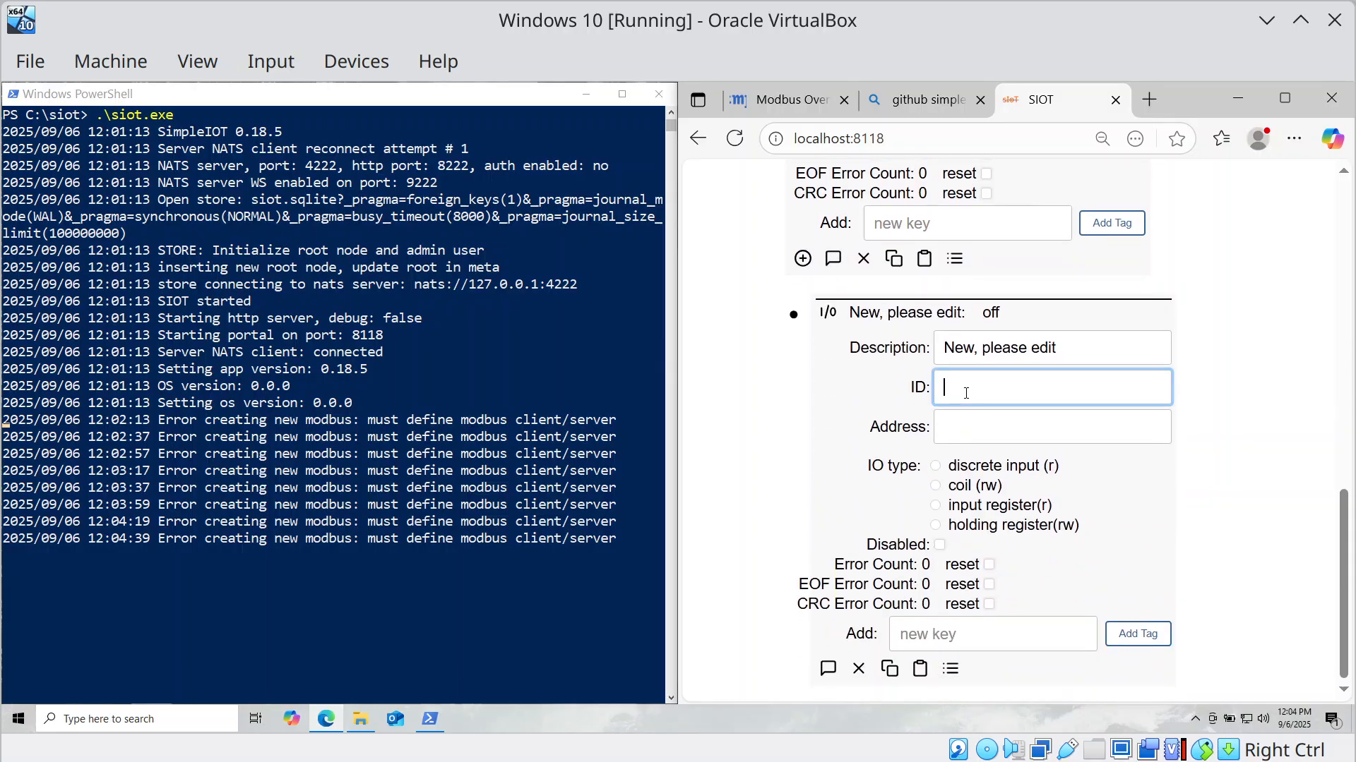
type("1")
key("Tab")
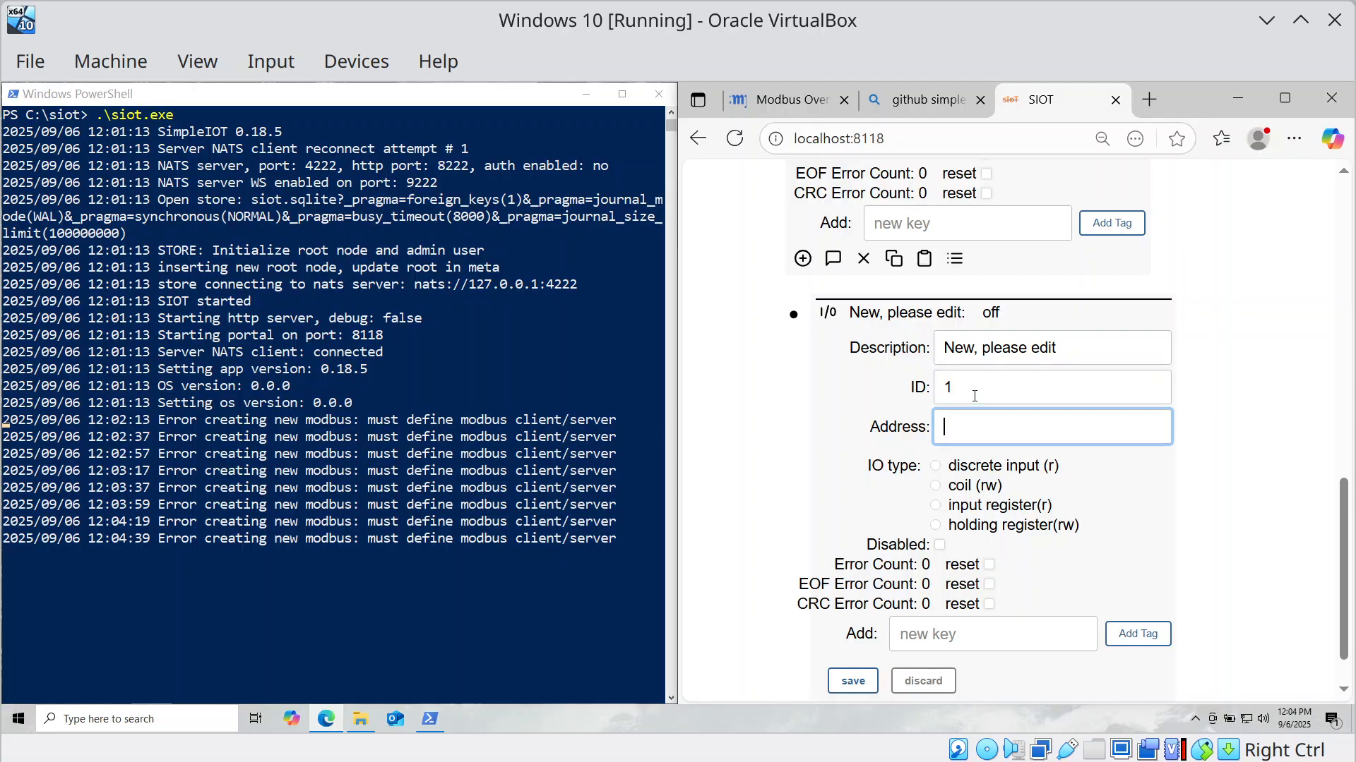
type("0")
key("Tab")
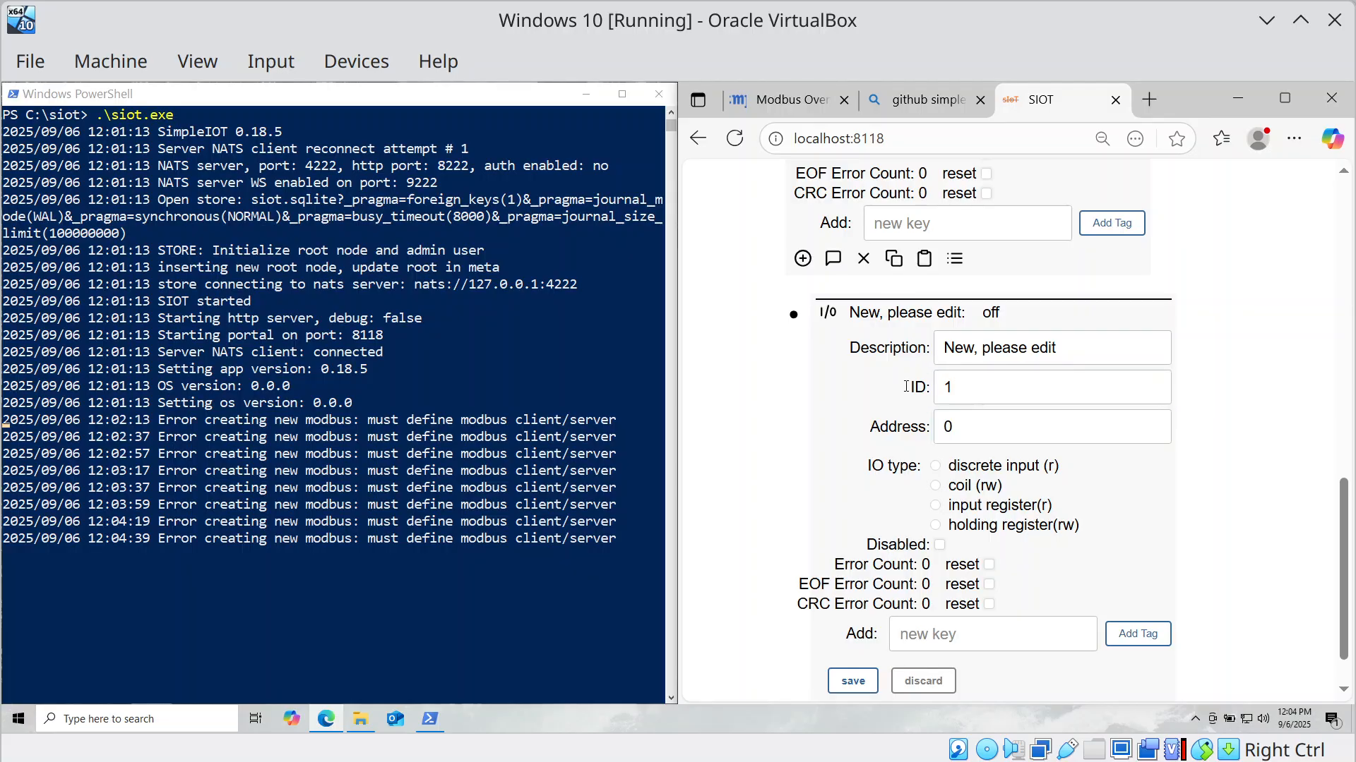
left_click(936, 487)
scroll(885, 583, "down", 1)
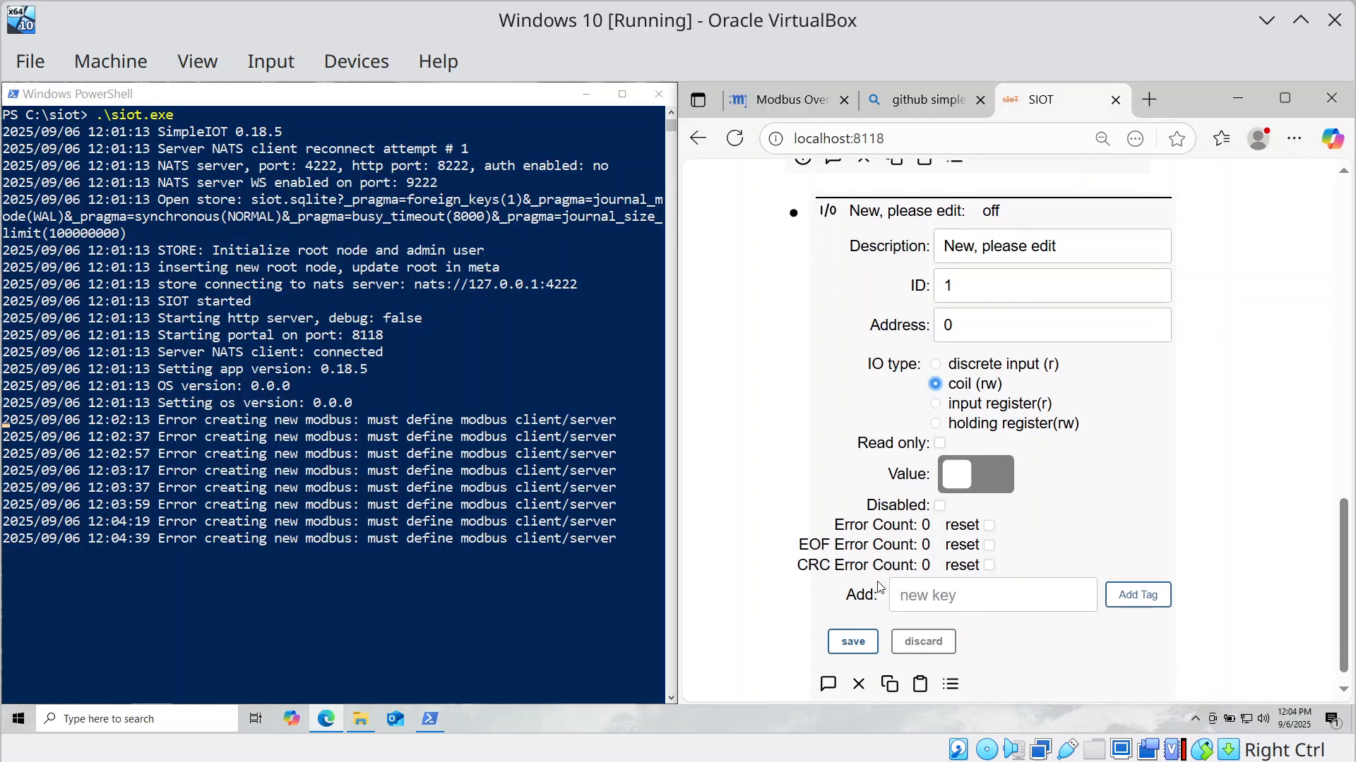
left_click(859, 643)
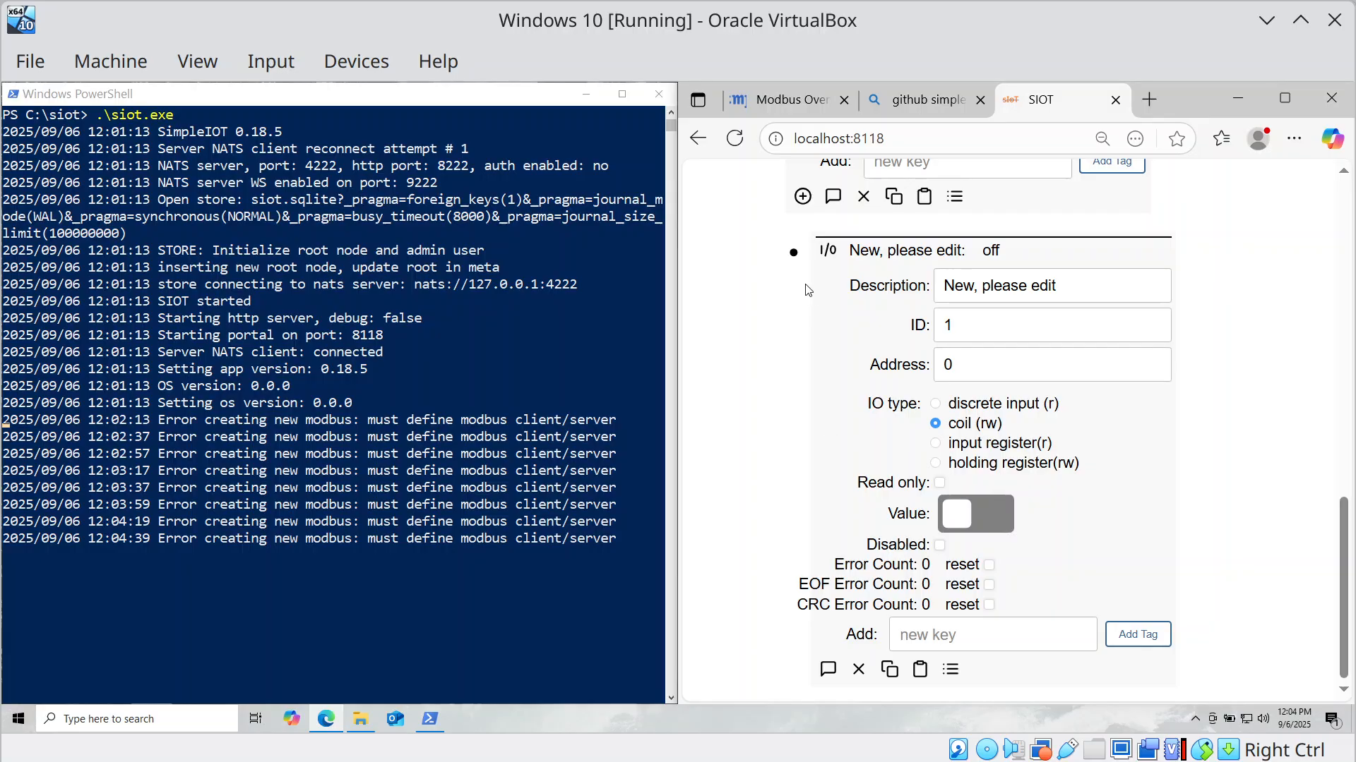
left_click(801, 260)
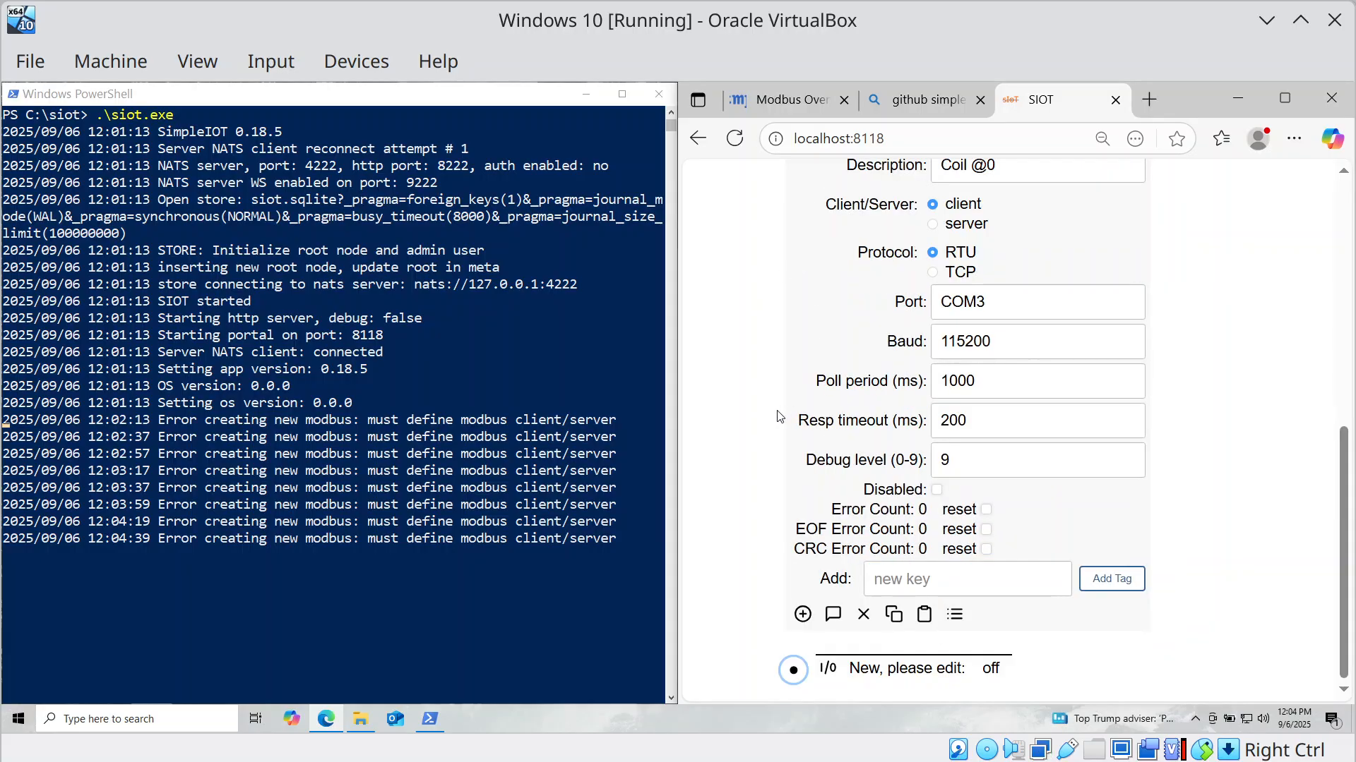
scroll(784, 318, "up", 3)
left_click(774, 340)
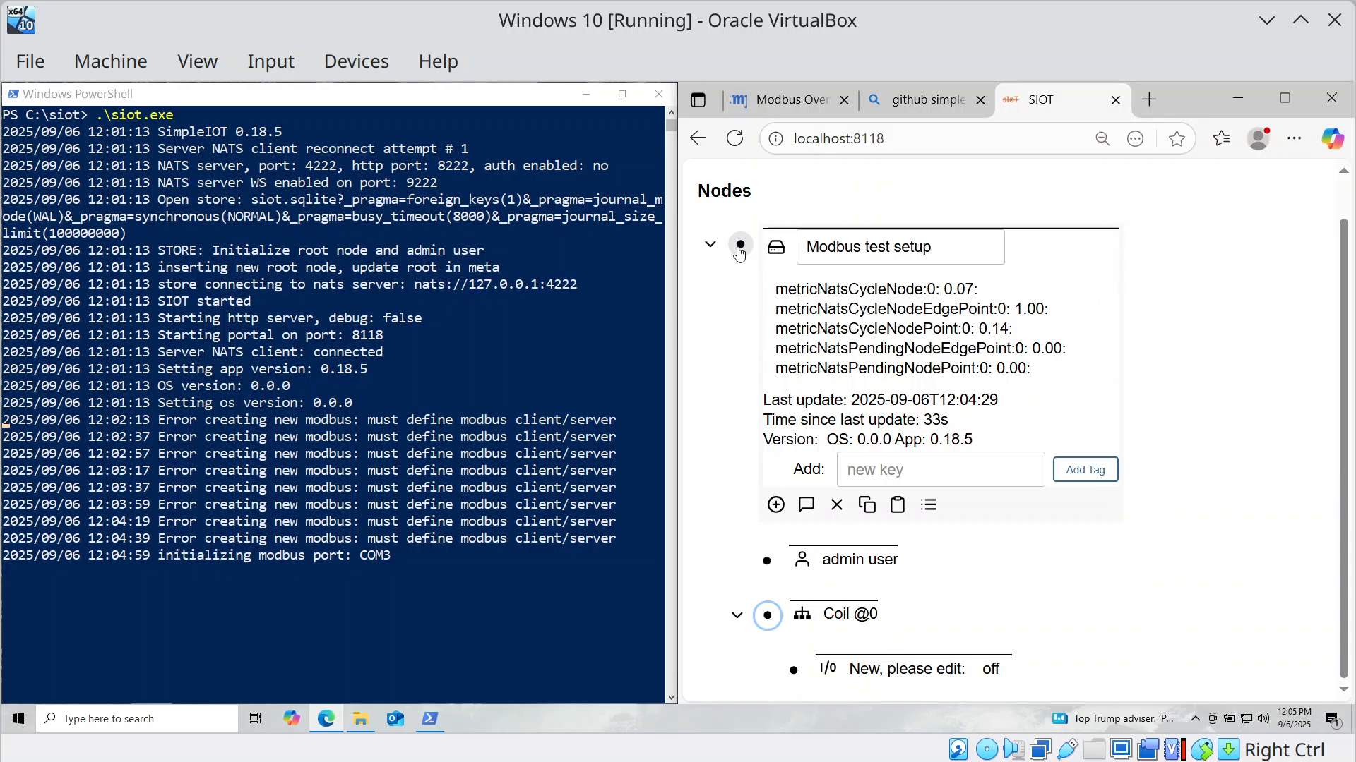
Rename the Modbus node's description to 'Modbus client (GW)'.
left_click(768, 615)
scroll(1004, 524, "down", 4)
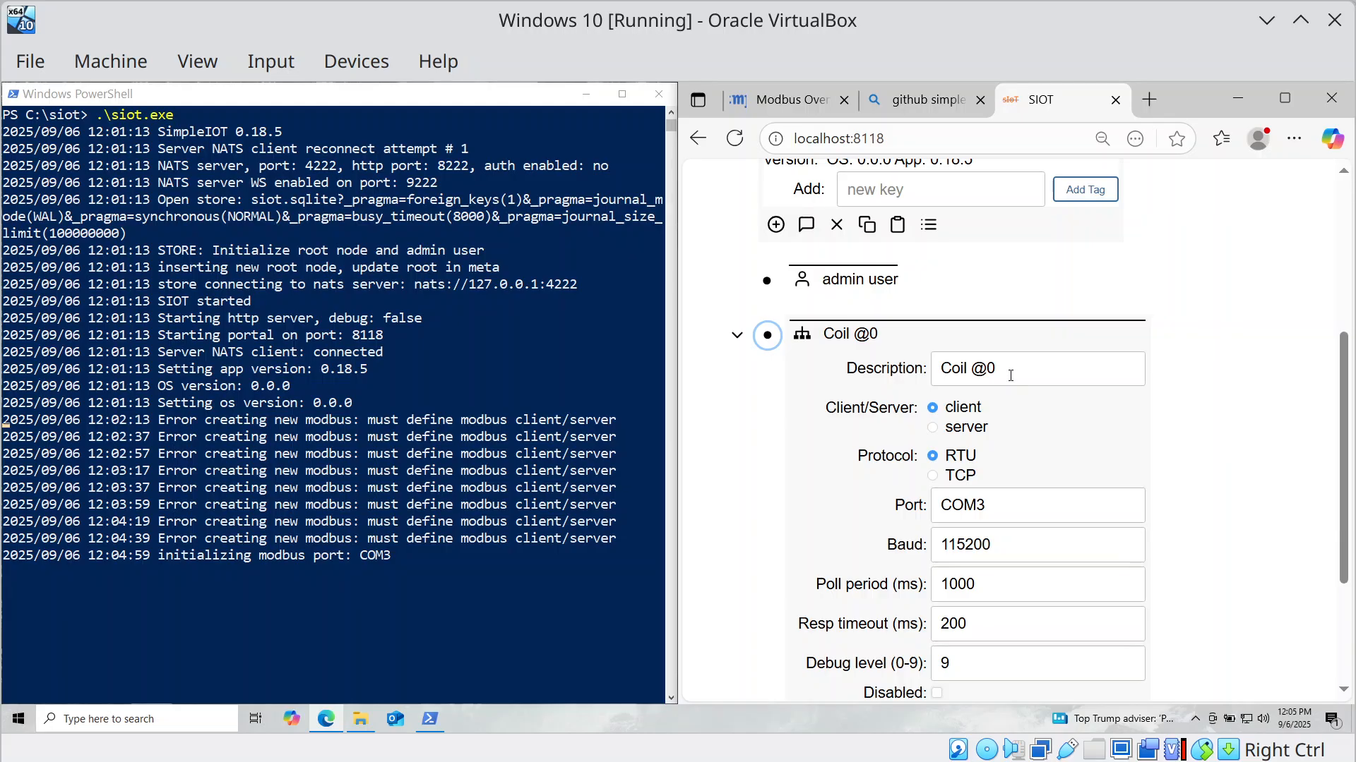
key("Tab")
type("Mod")
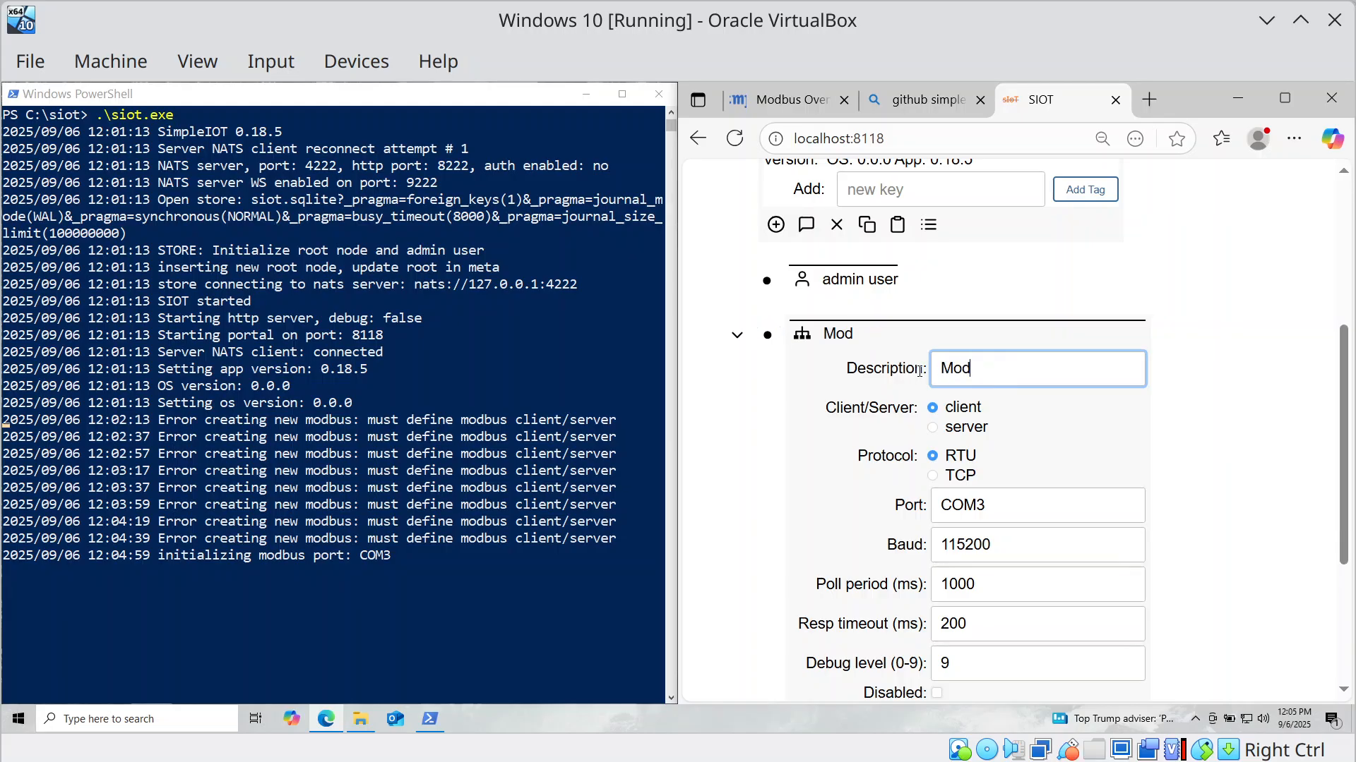
type("bus client")
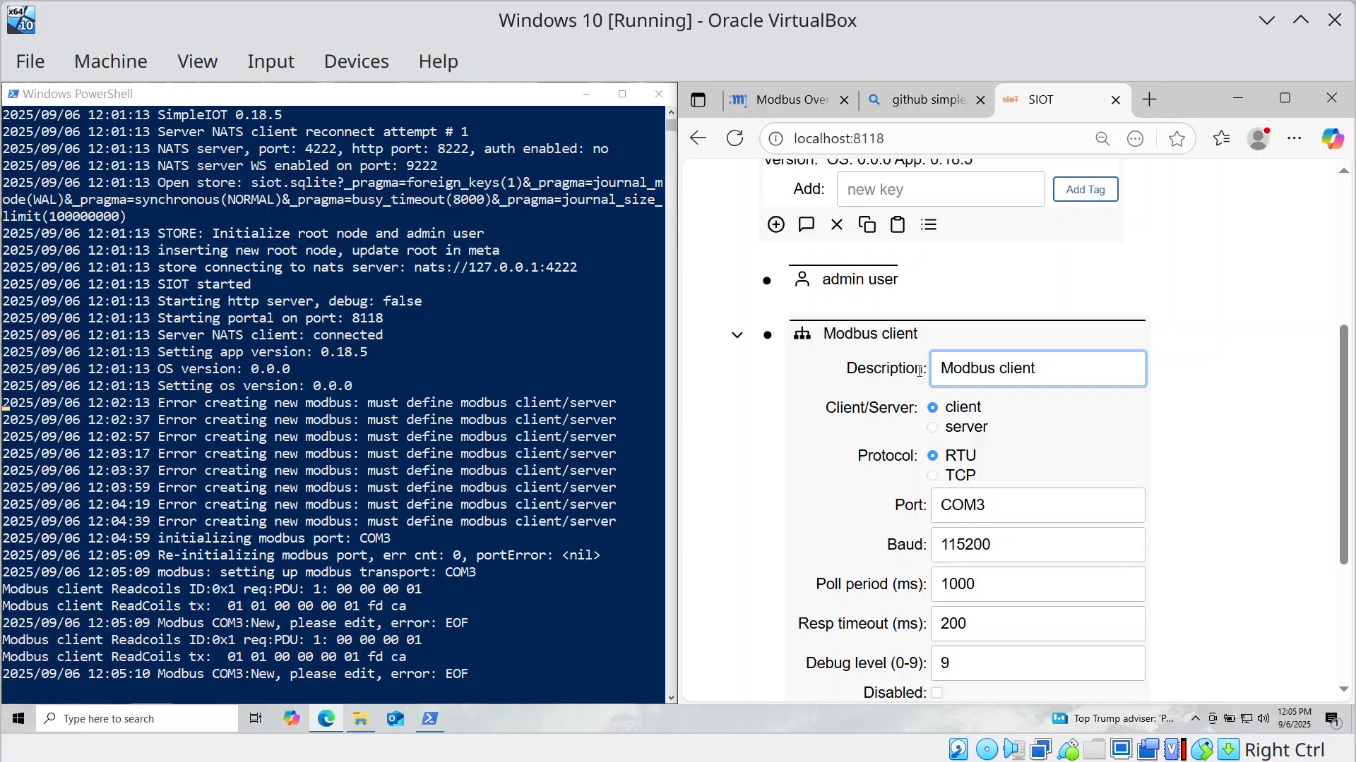
type(" (GW)")
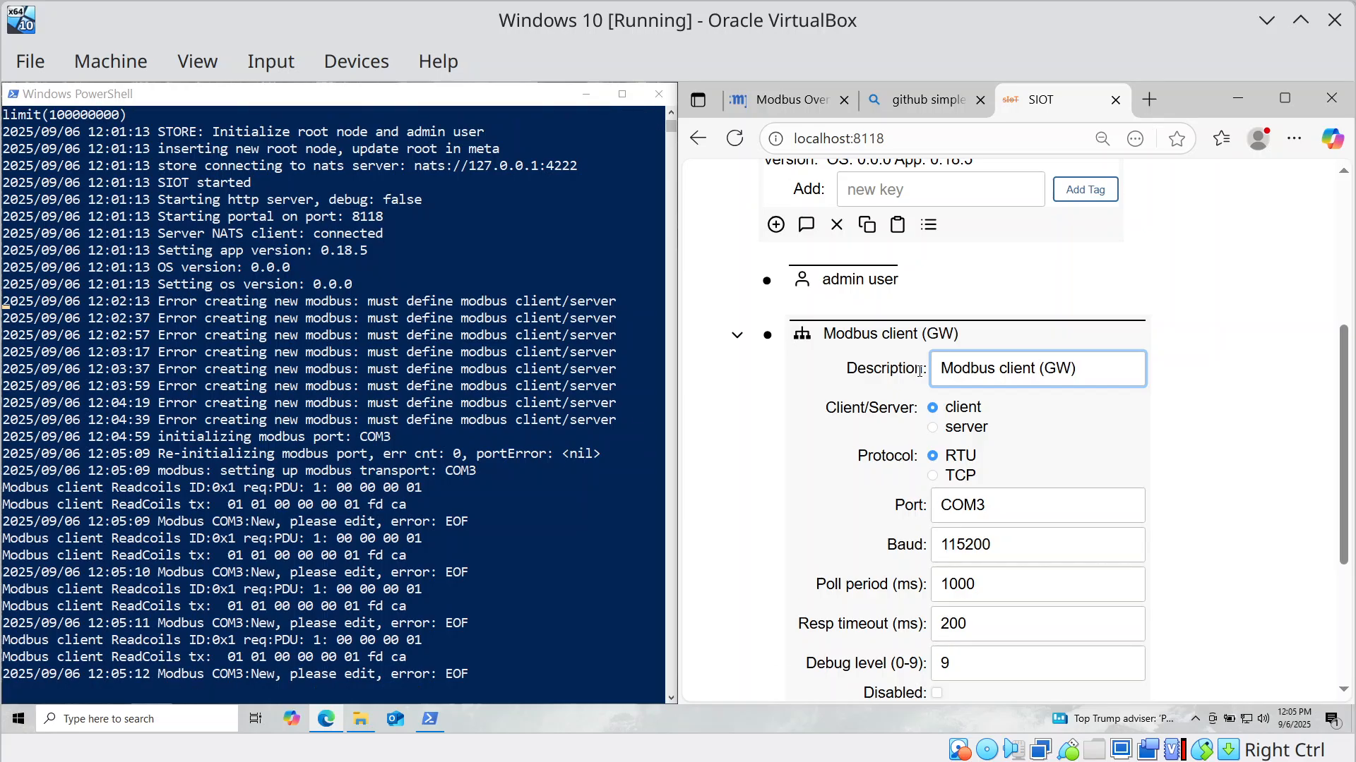
left_click(768, 335)
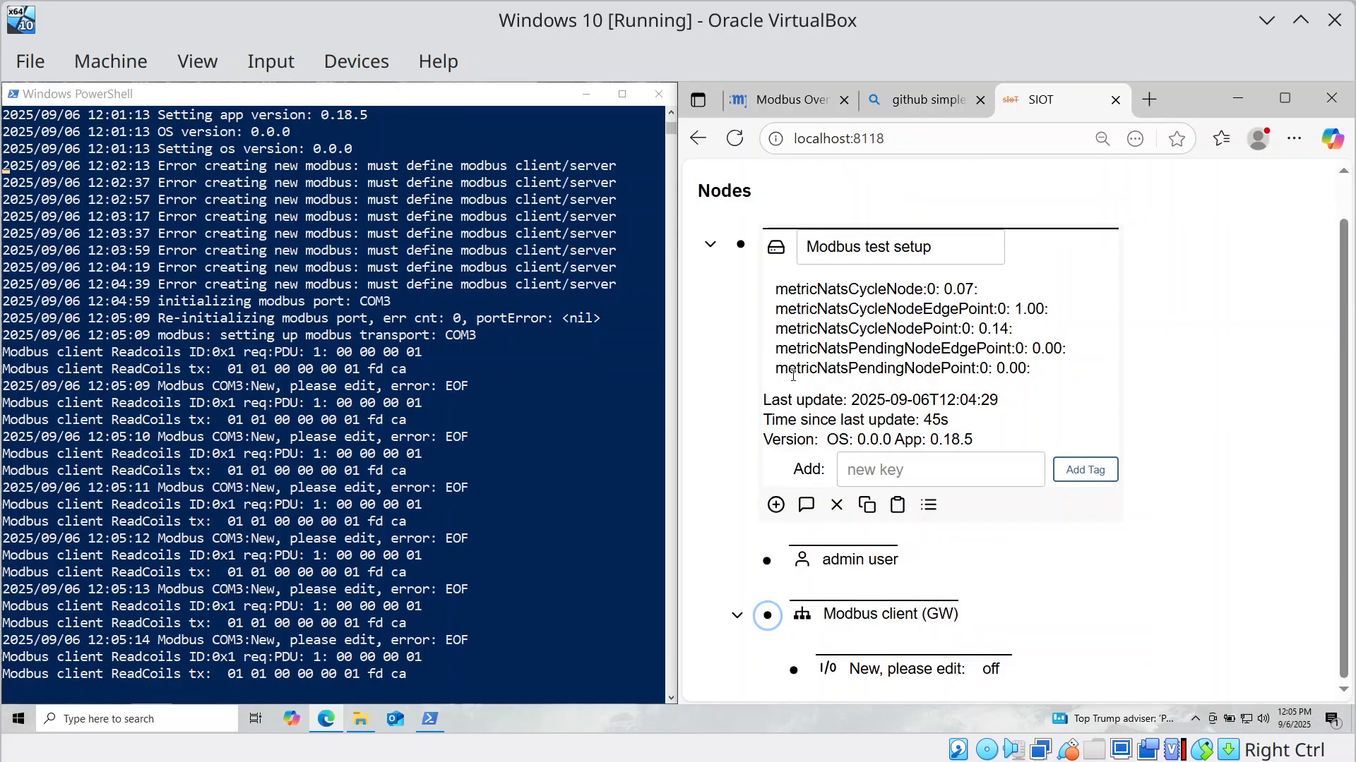
Replace the I/O point's 'New, please edit' description with 'Coil @0' and save it.
left_click(794, 667)
scroll(975, 620, "down", 2)
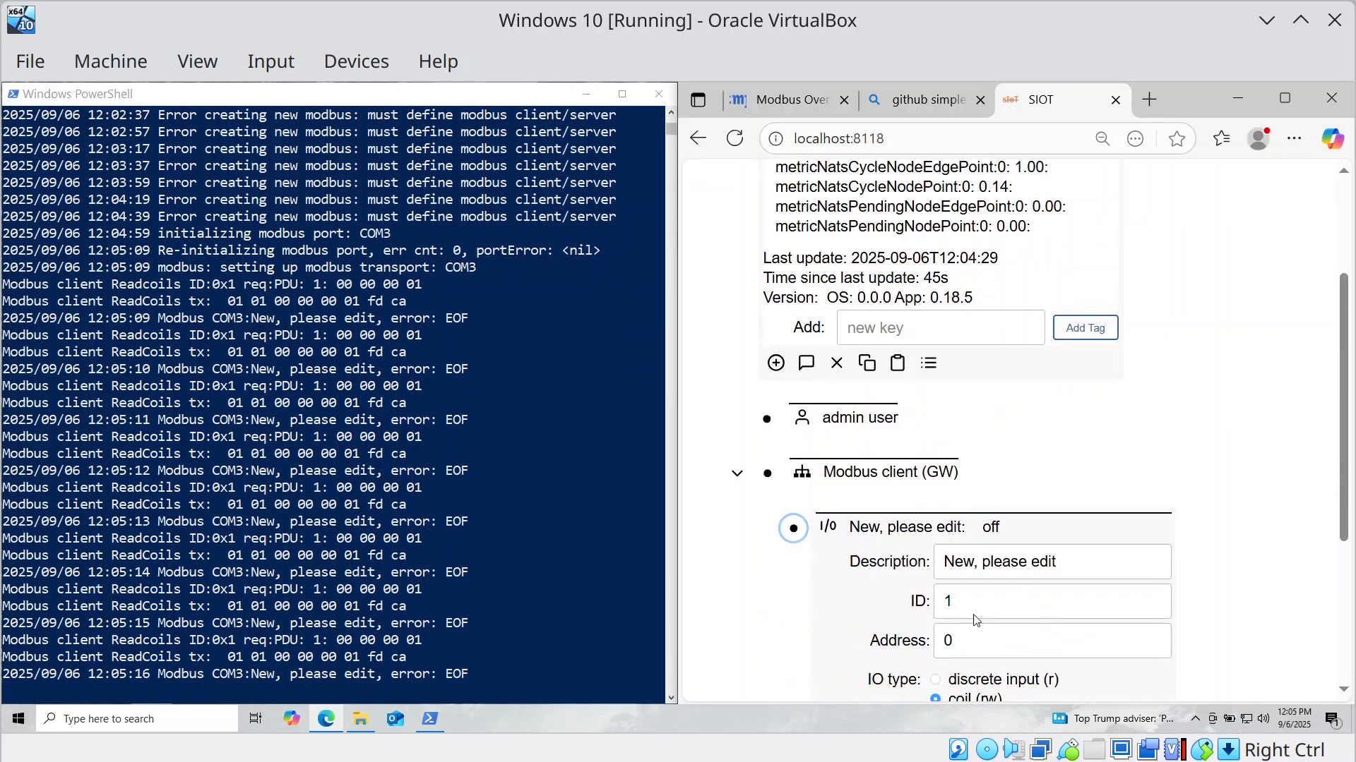
scroll(975, 620, "down", 4)
left_click_drag(1063, 311, 942, 284)
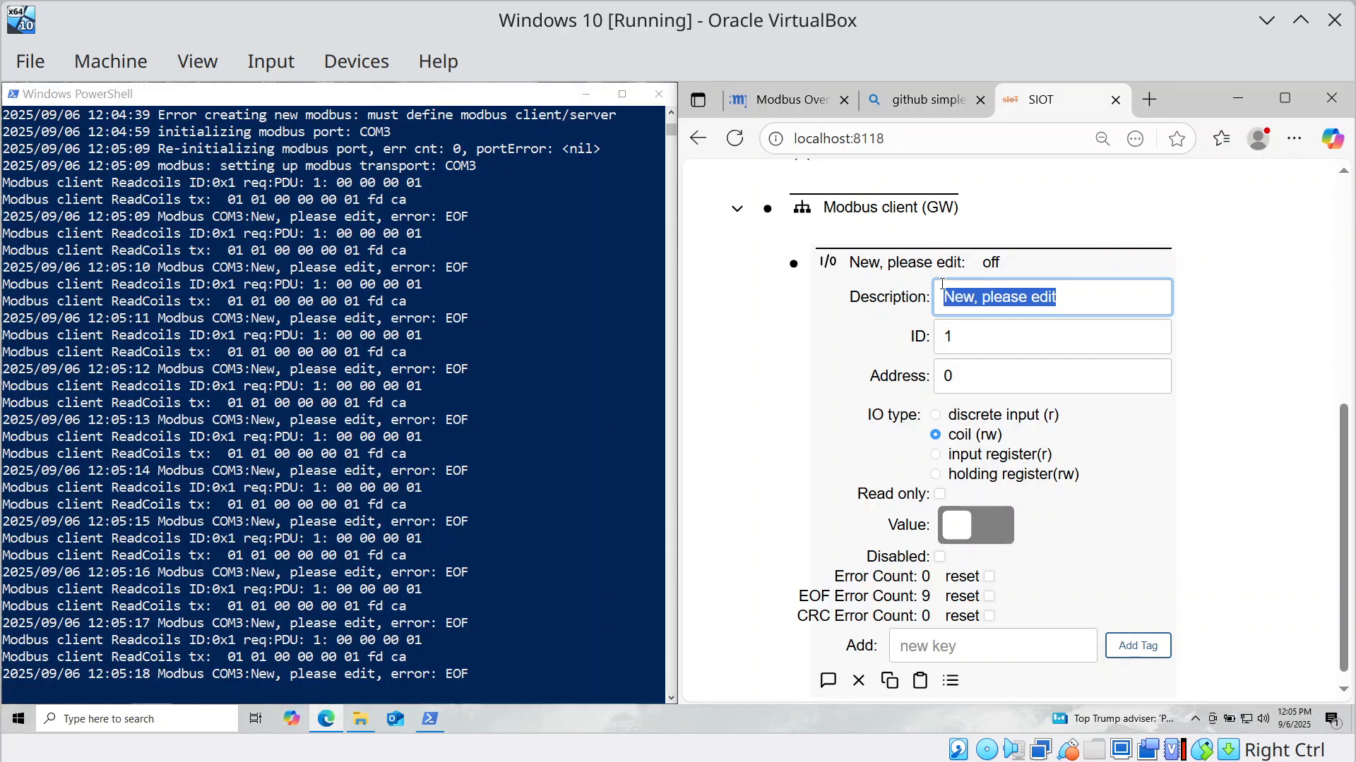
type("Coil @0")
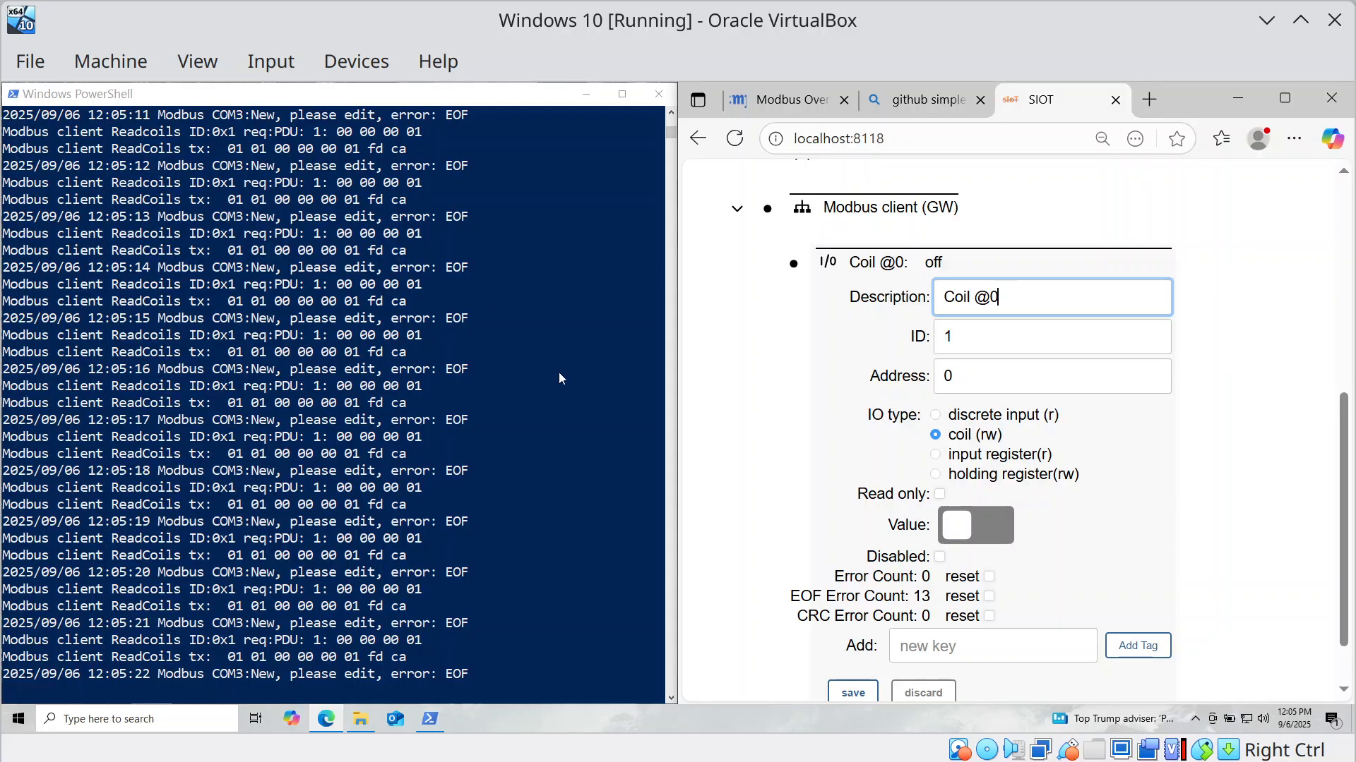
scroll(854, 600, "down", 1)
left_click(853, 626)
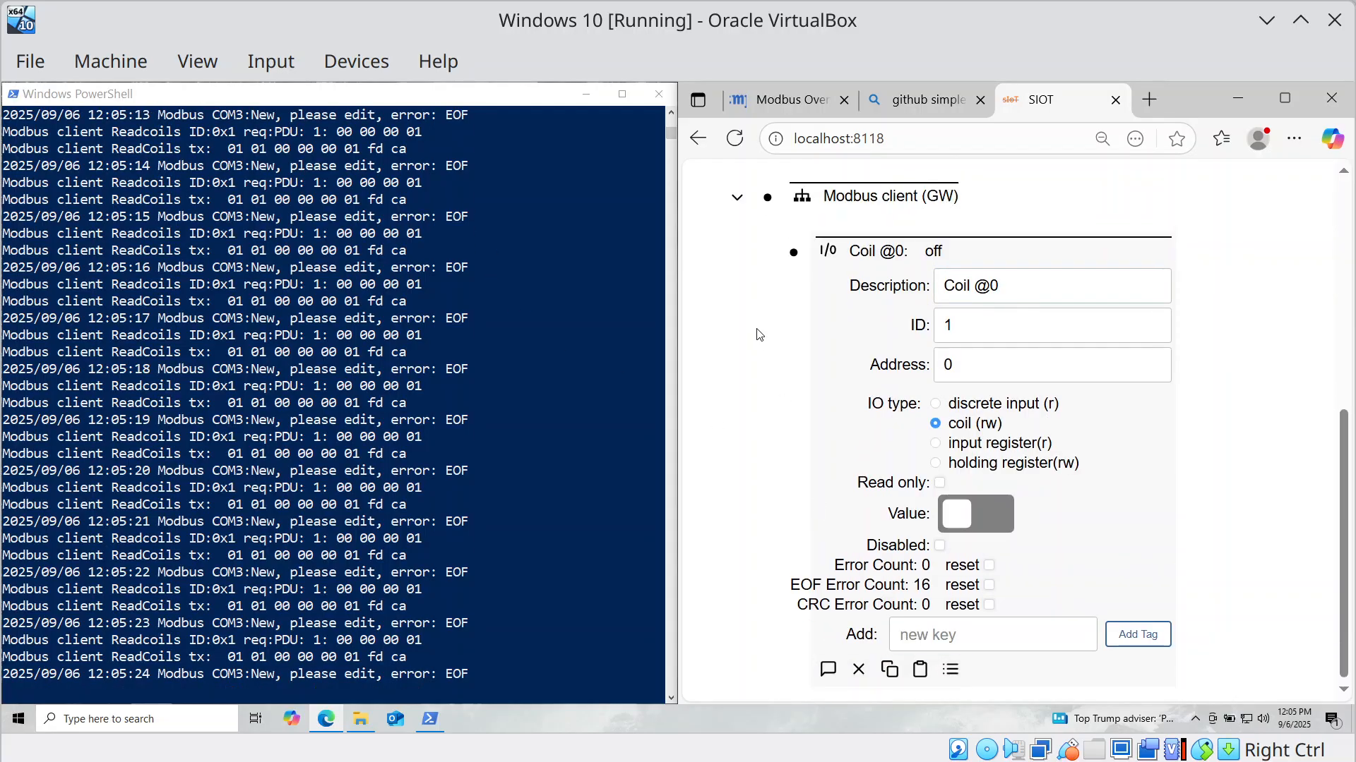
left_click(792, 260)
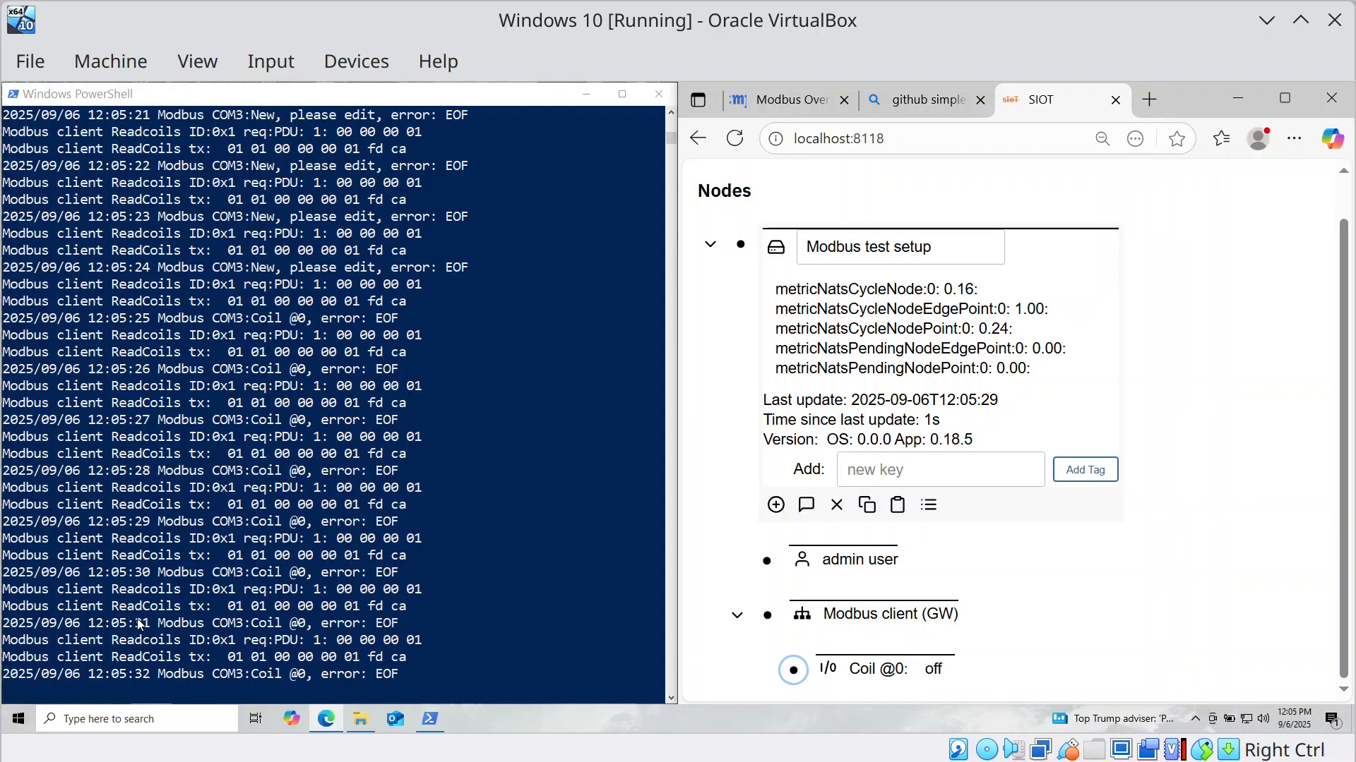
Replace the Modbus client (GW) poll period of 1000 with 5000 ms, then collapse the node.
left_click(769, 615)
scroll(918, 537, "down", 3)
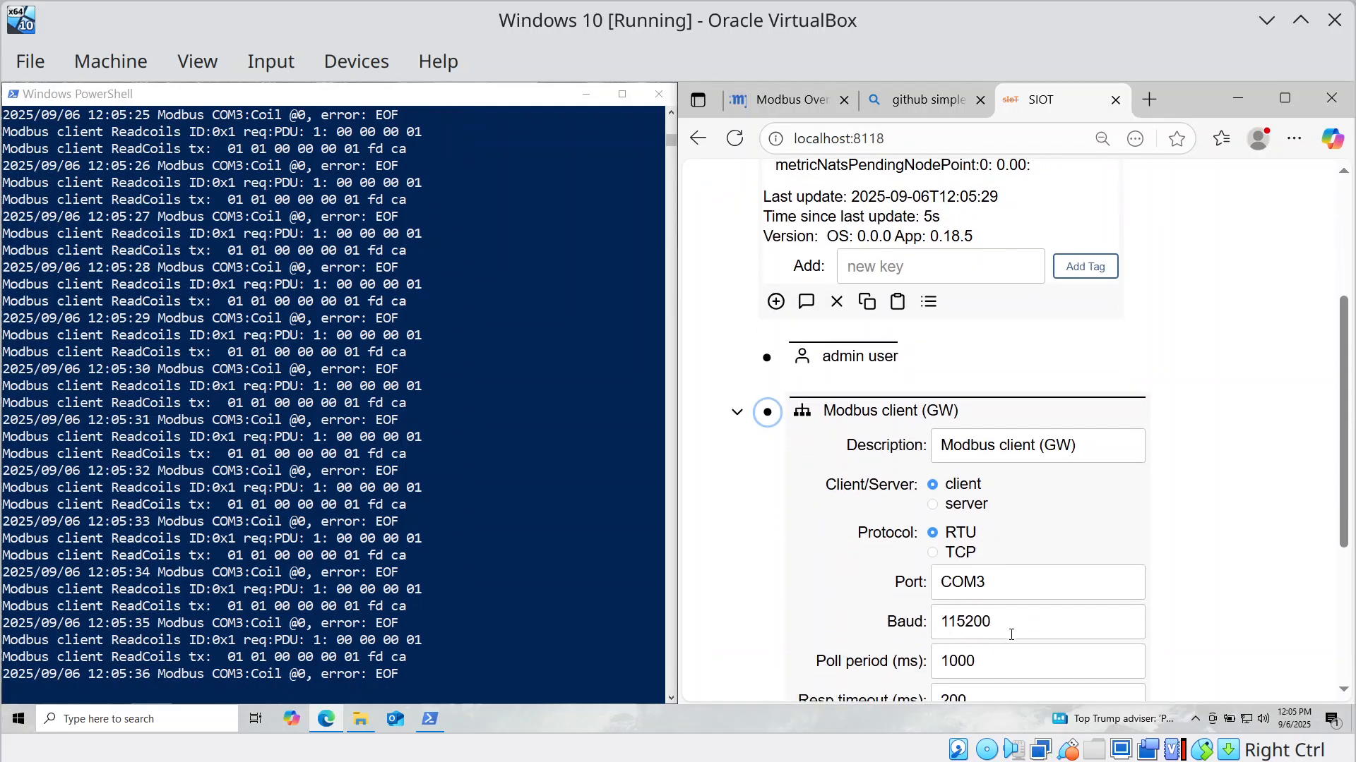
left_click_drag(975, 655, 918, 661)
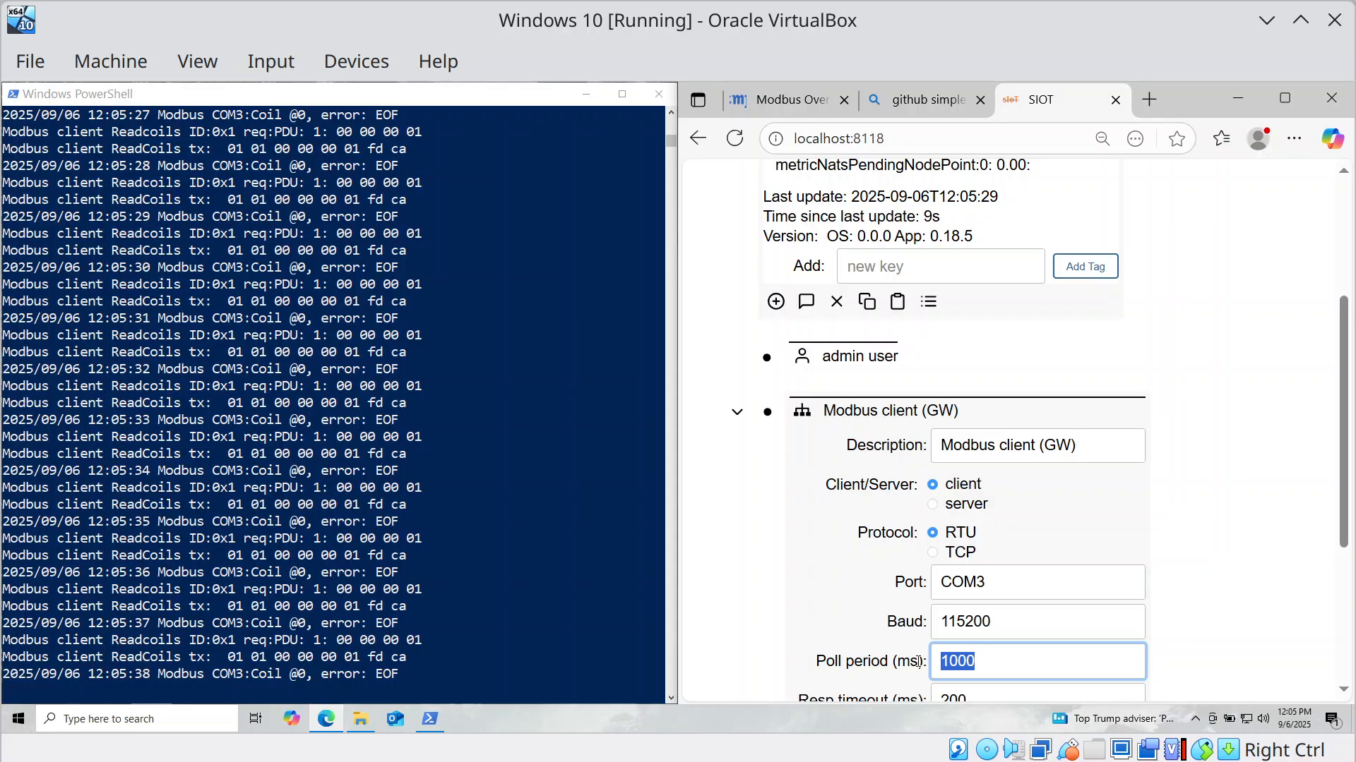
type("5000")
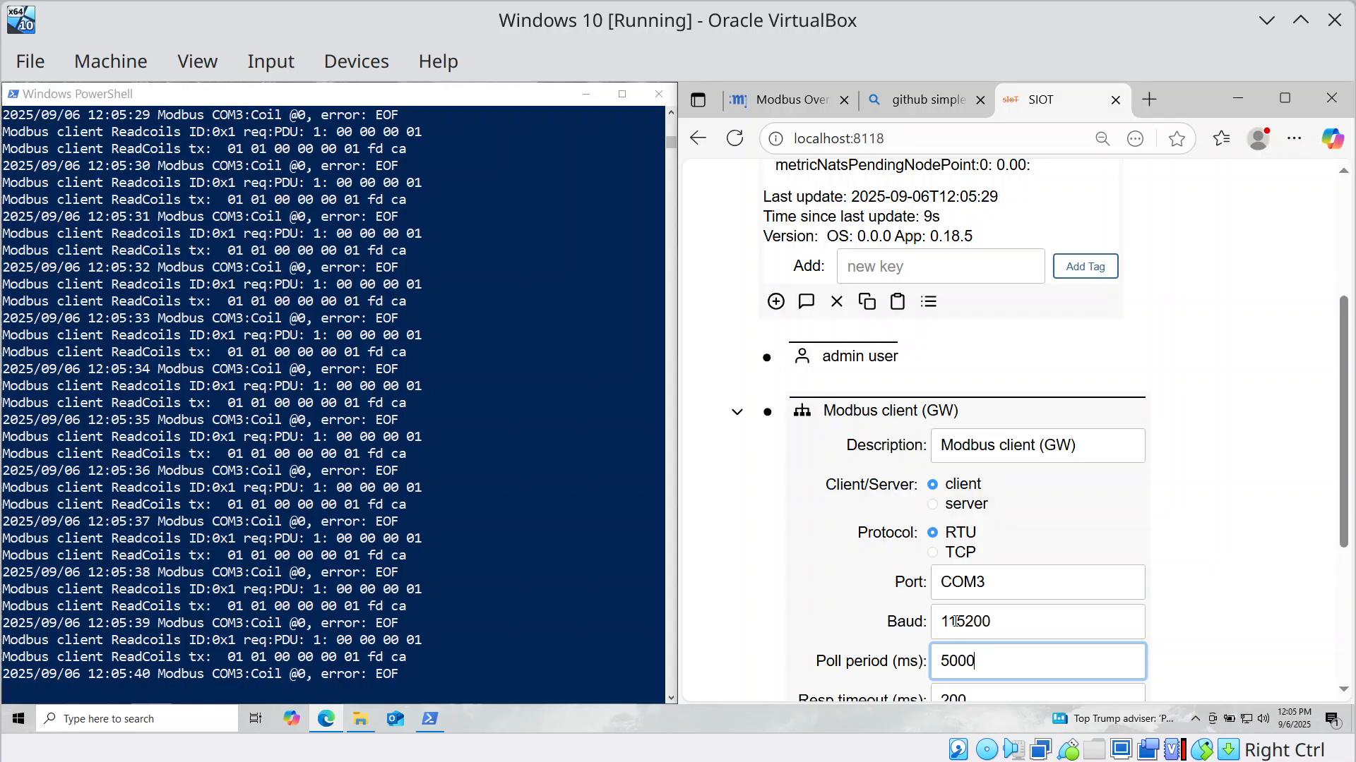
left_click(767, 411)
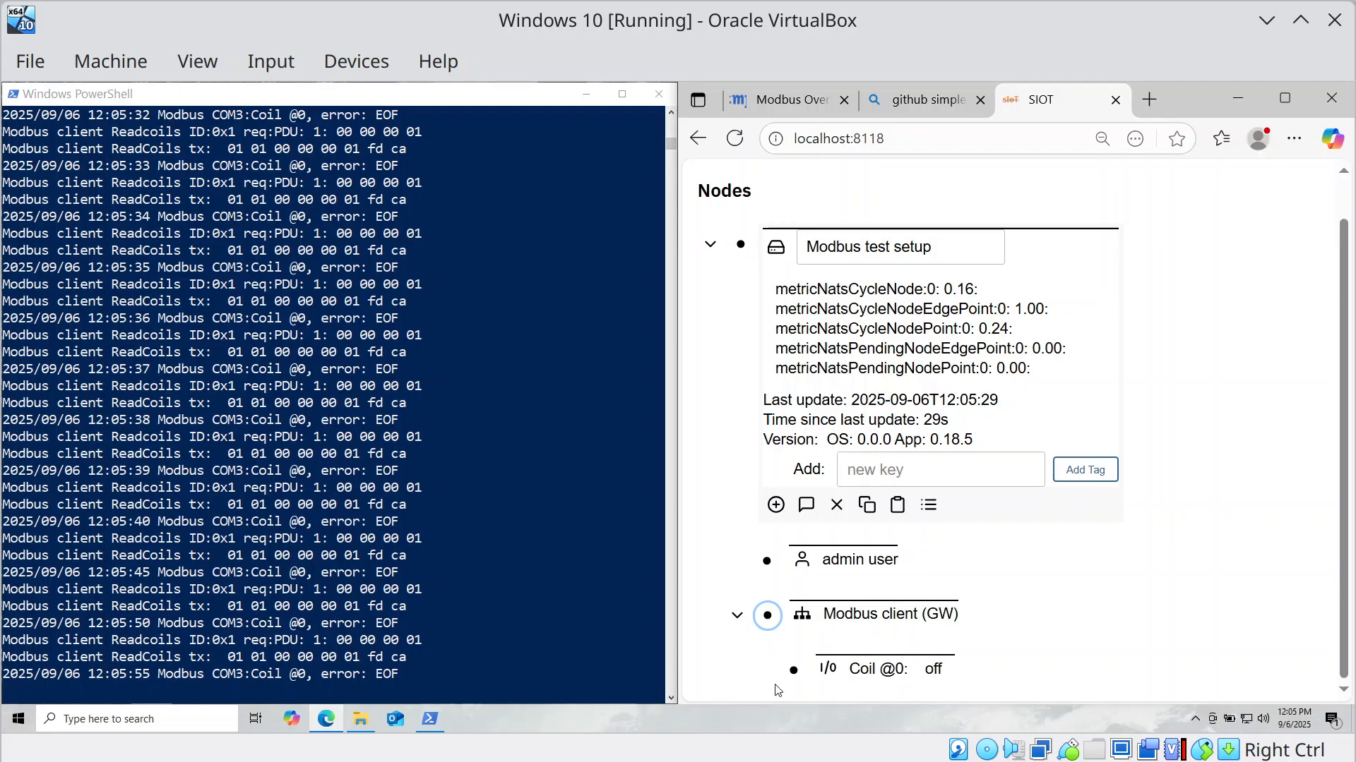
Look over the Coil @0 point's settings, then collapse them.
left_click(796, 672)
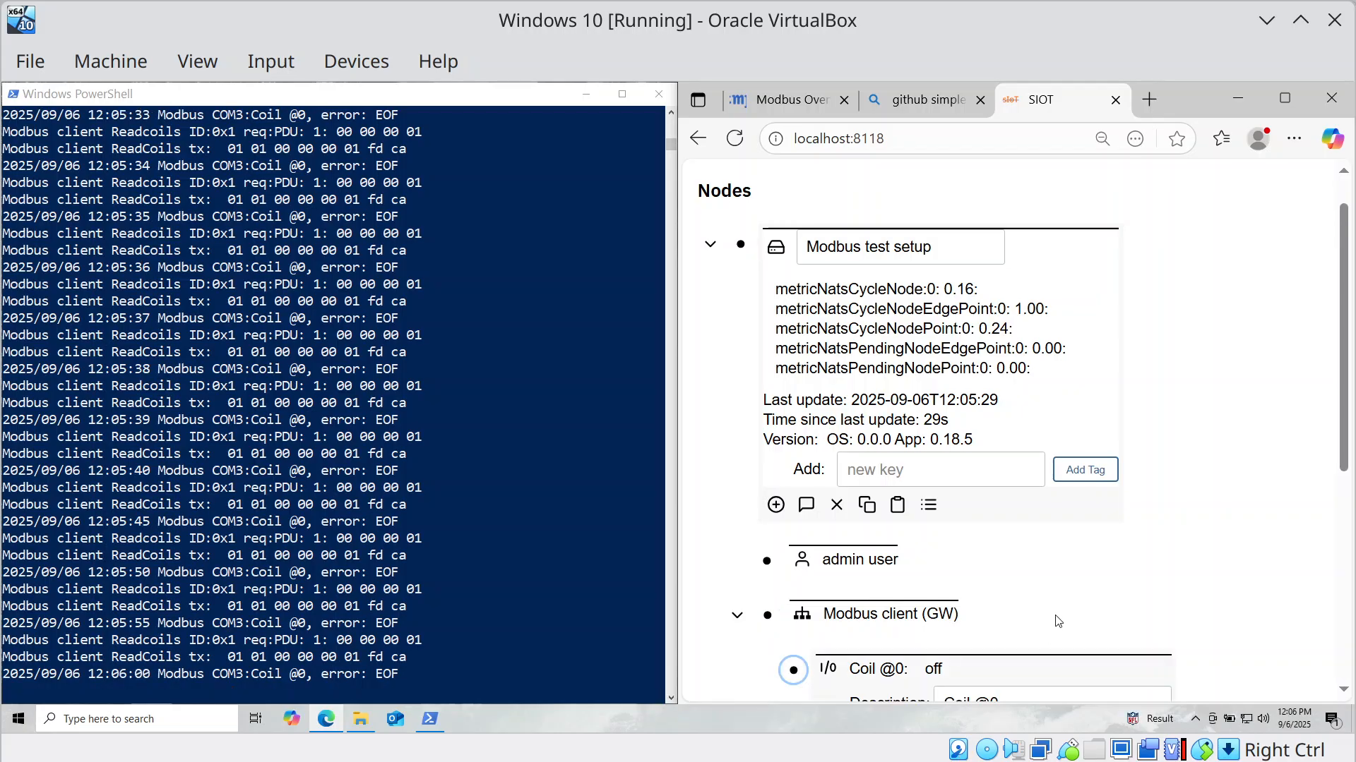
scroll(1056, 619, "down", 3)
scroll(1059, 614, "down", 2)
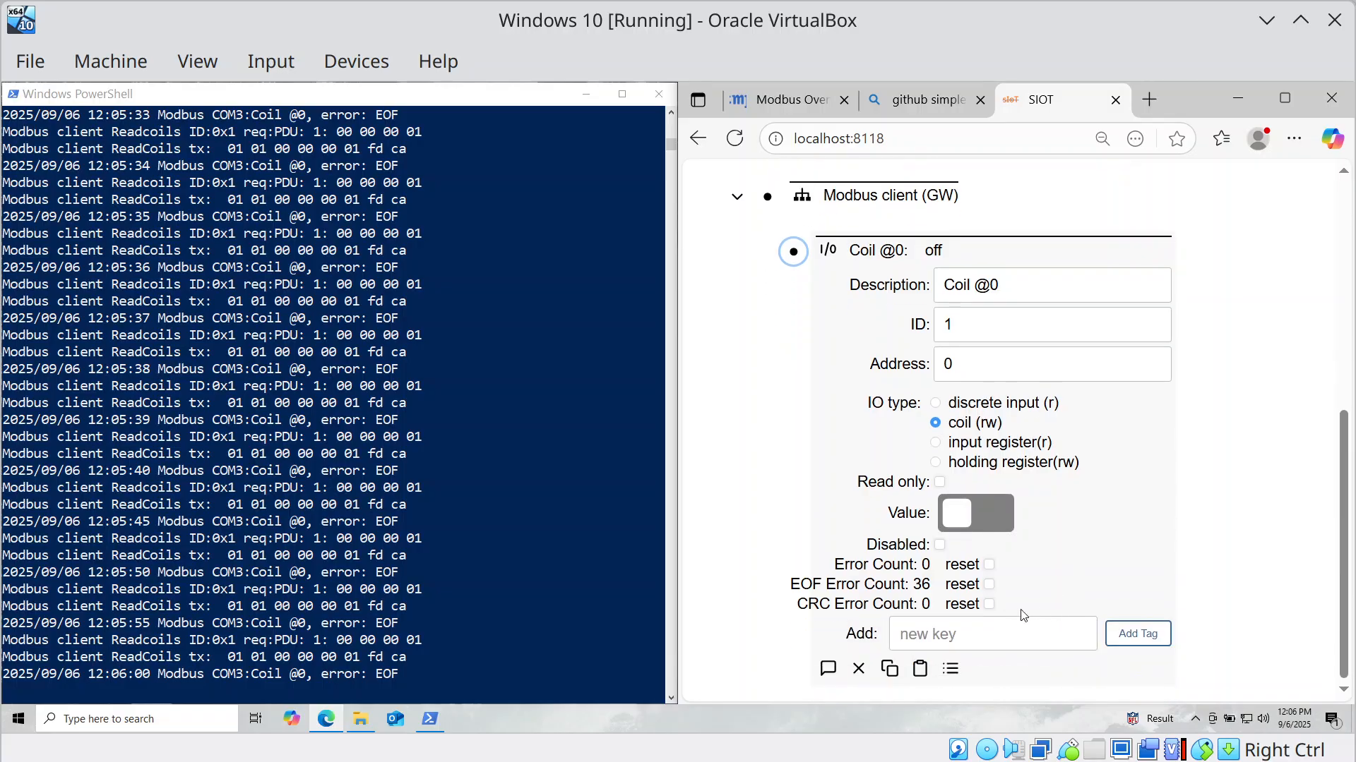
left_click(793, 252)
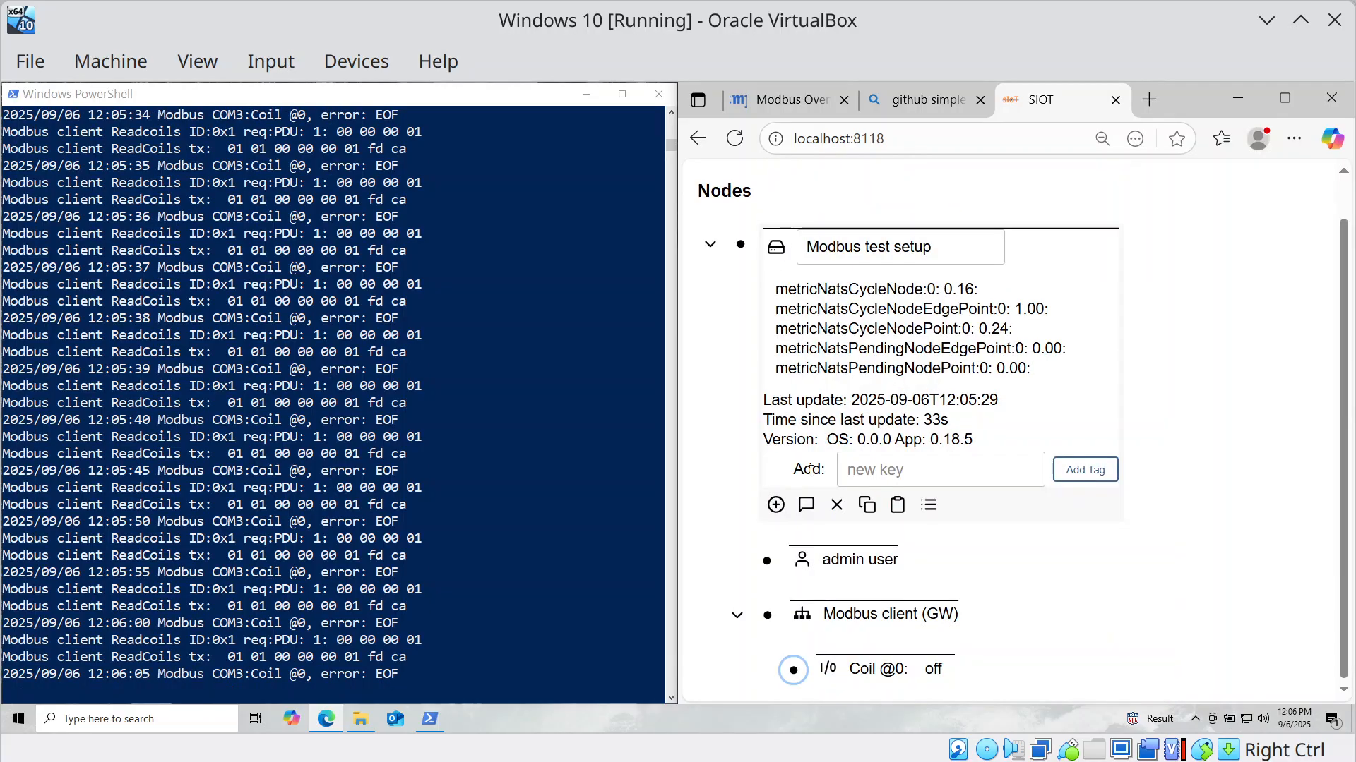
Change the Modbus client (GW) debug level from 9 to 6 and collapse the node.
left_click(767, 615)
scroll(896, 597, "down", 4)
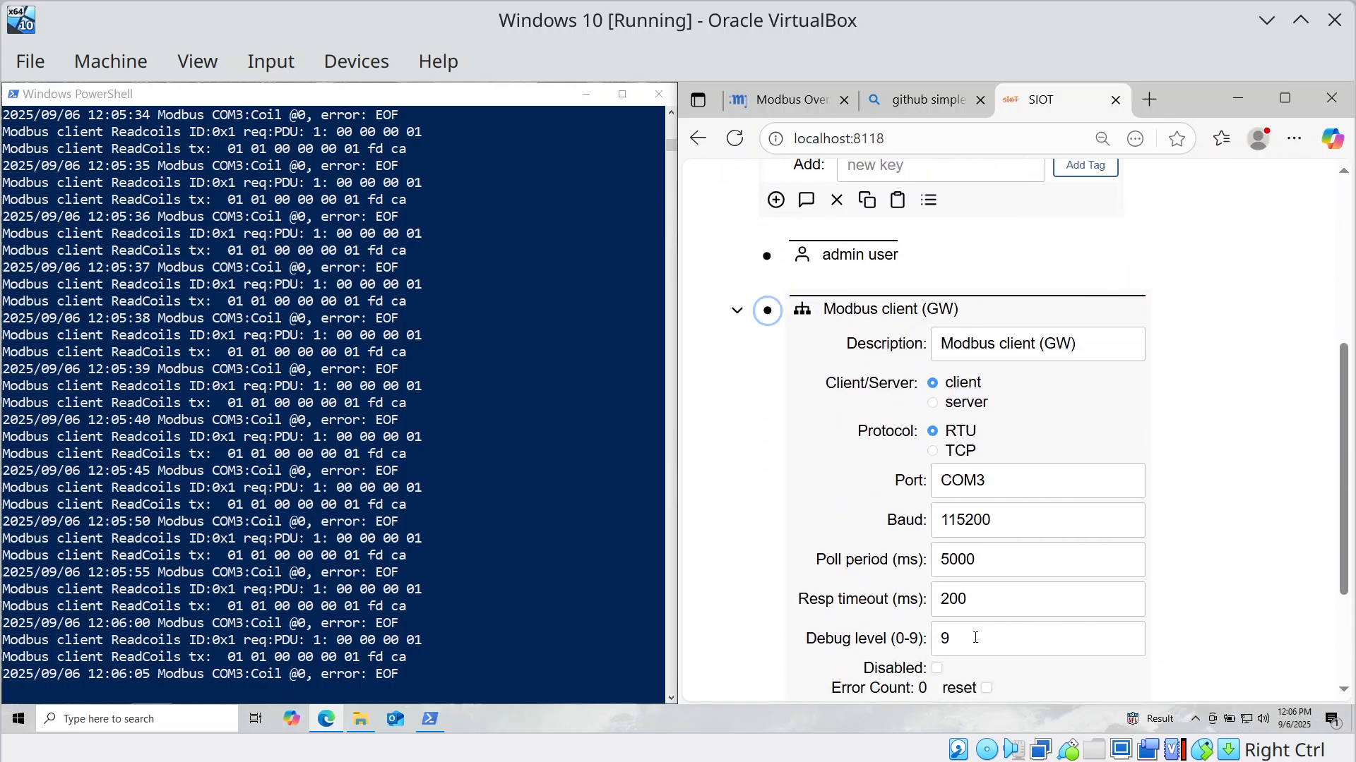
left_click(975, 637)
key("BackSpace")
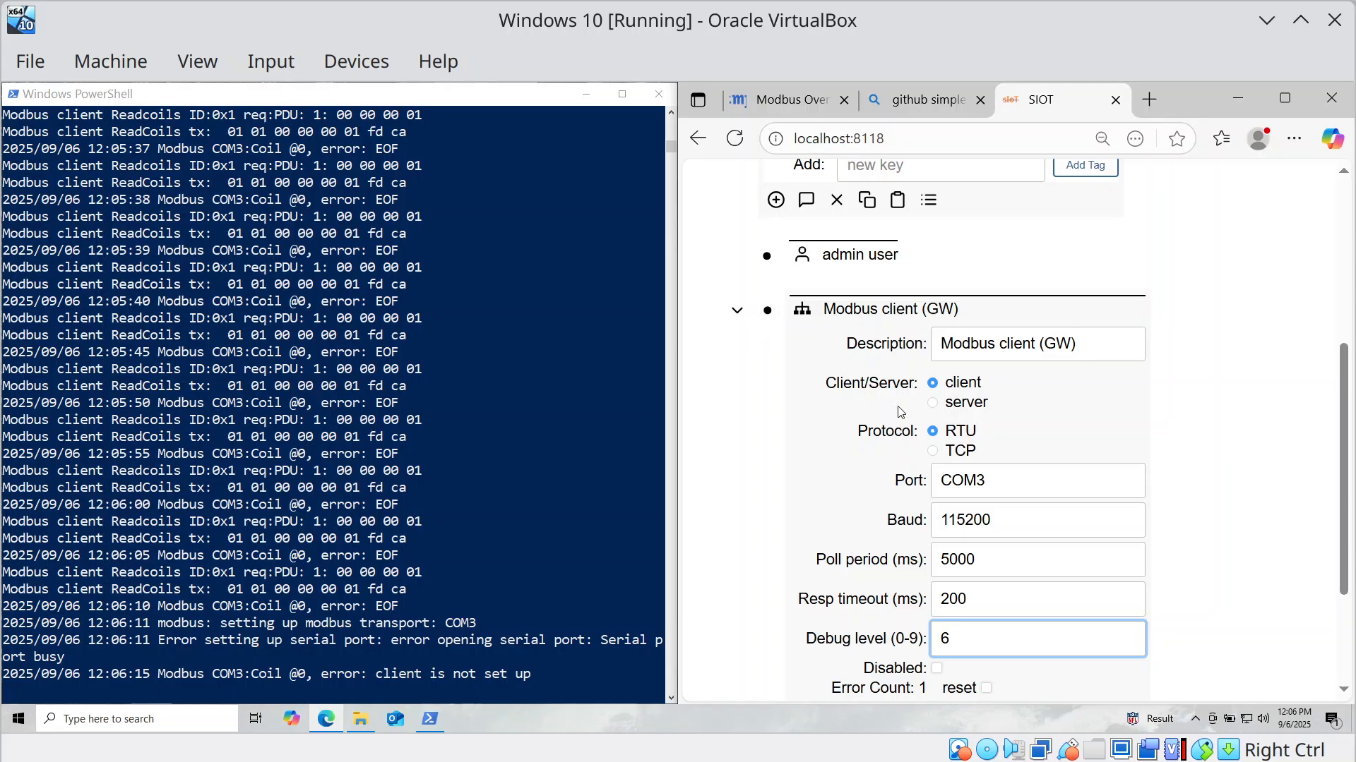
scroll(841, 400, "down", 2)
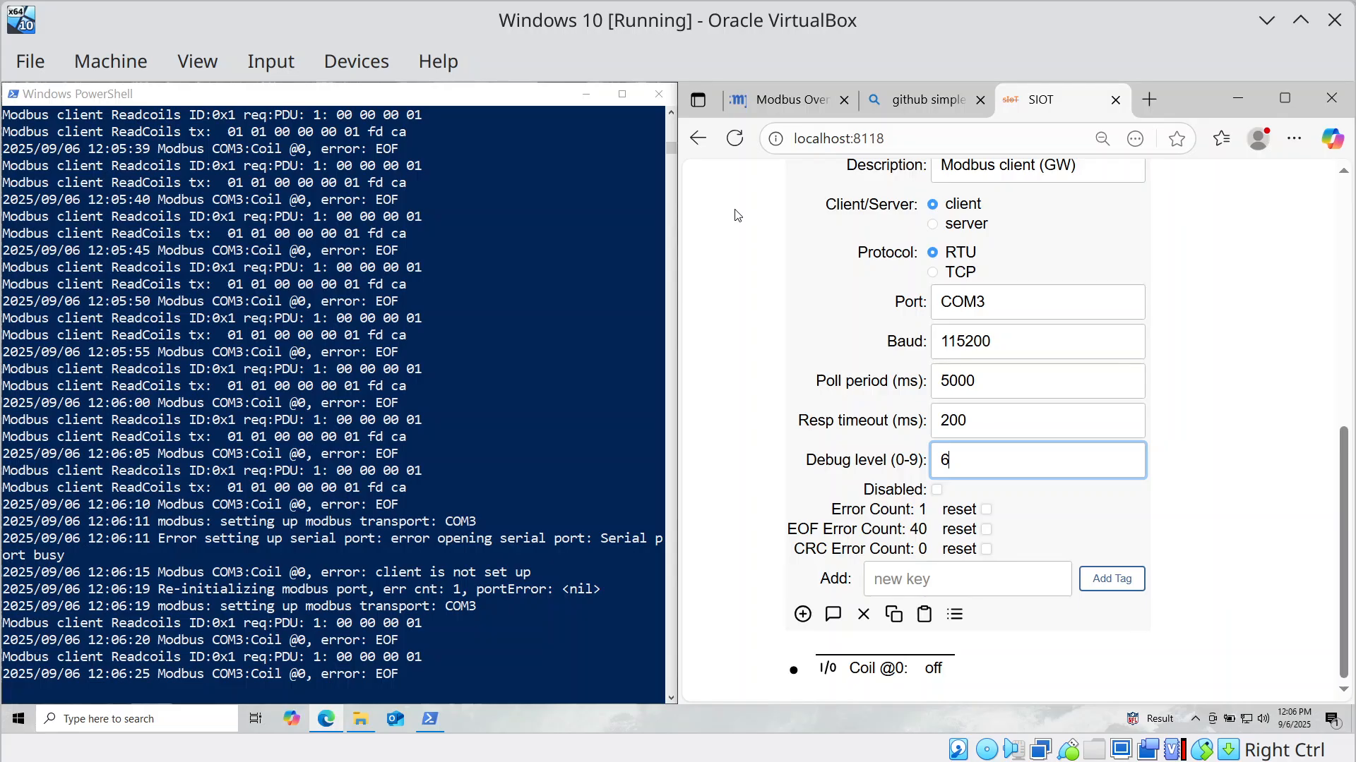
scroll(769, 208, "up", 5)
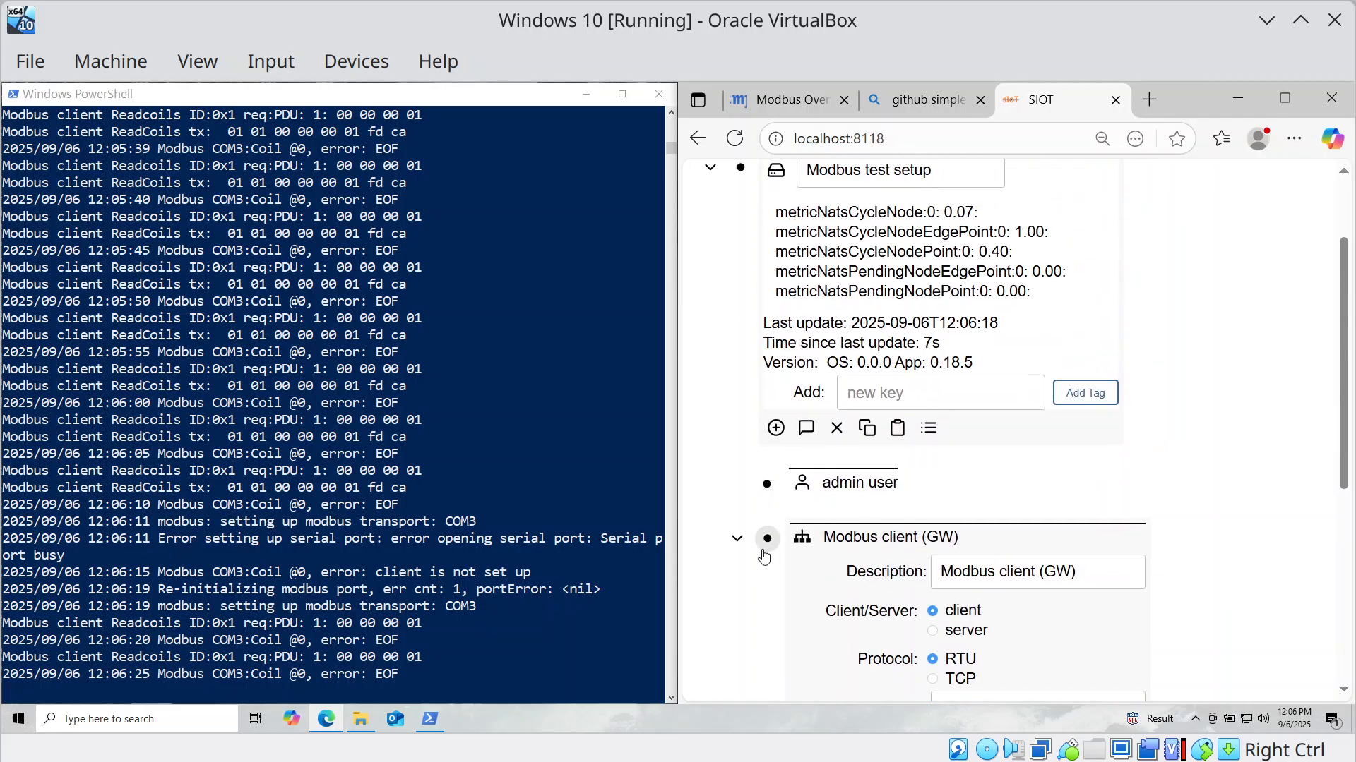
left_click(767, 540)
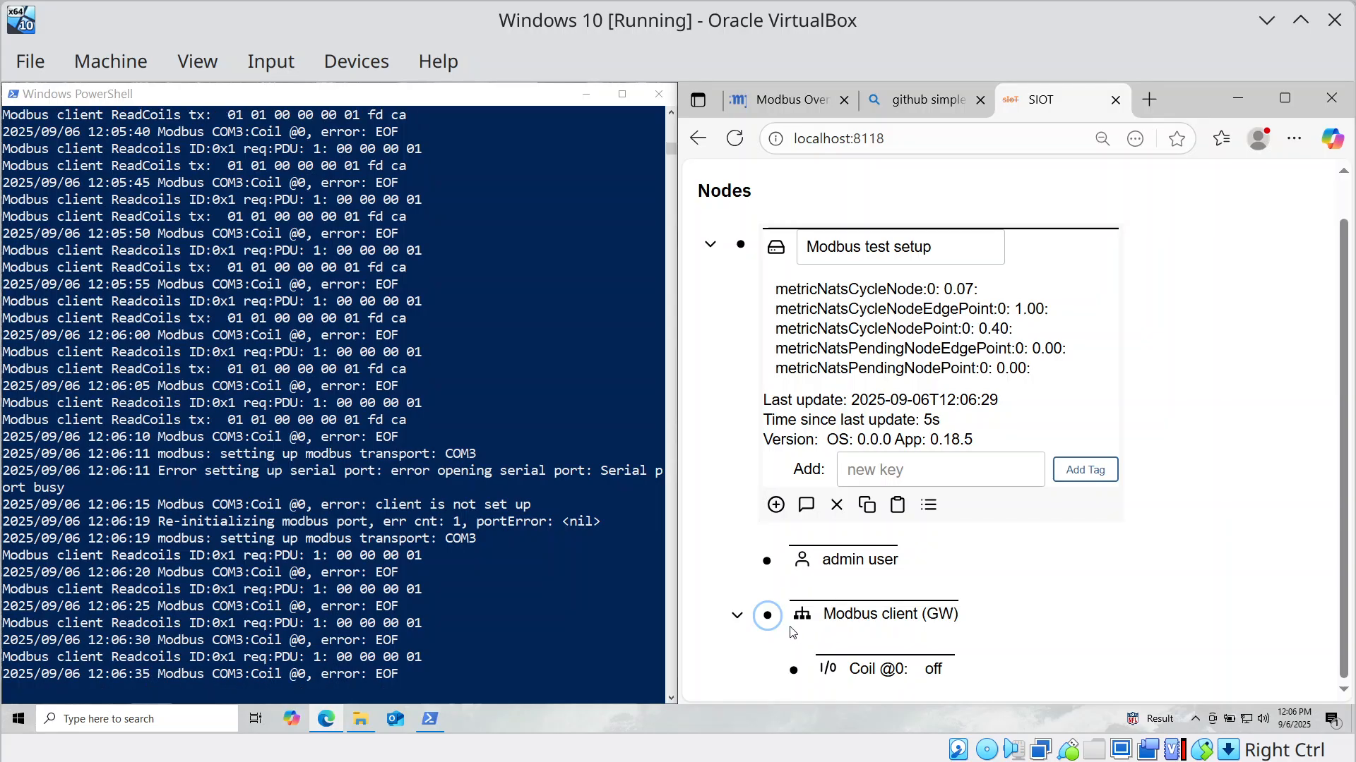
Copy the Modbus client (GW) node, then collapse it.
left_click(768, 615)
scroll(941, 644, "down", 7)
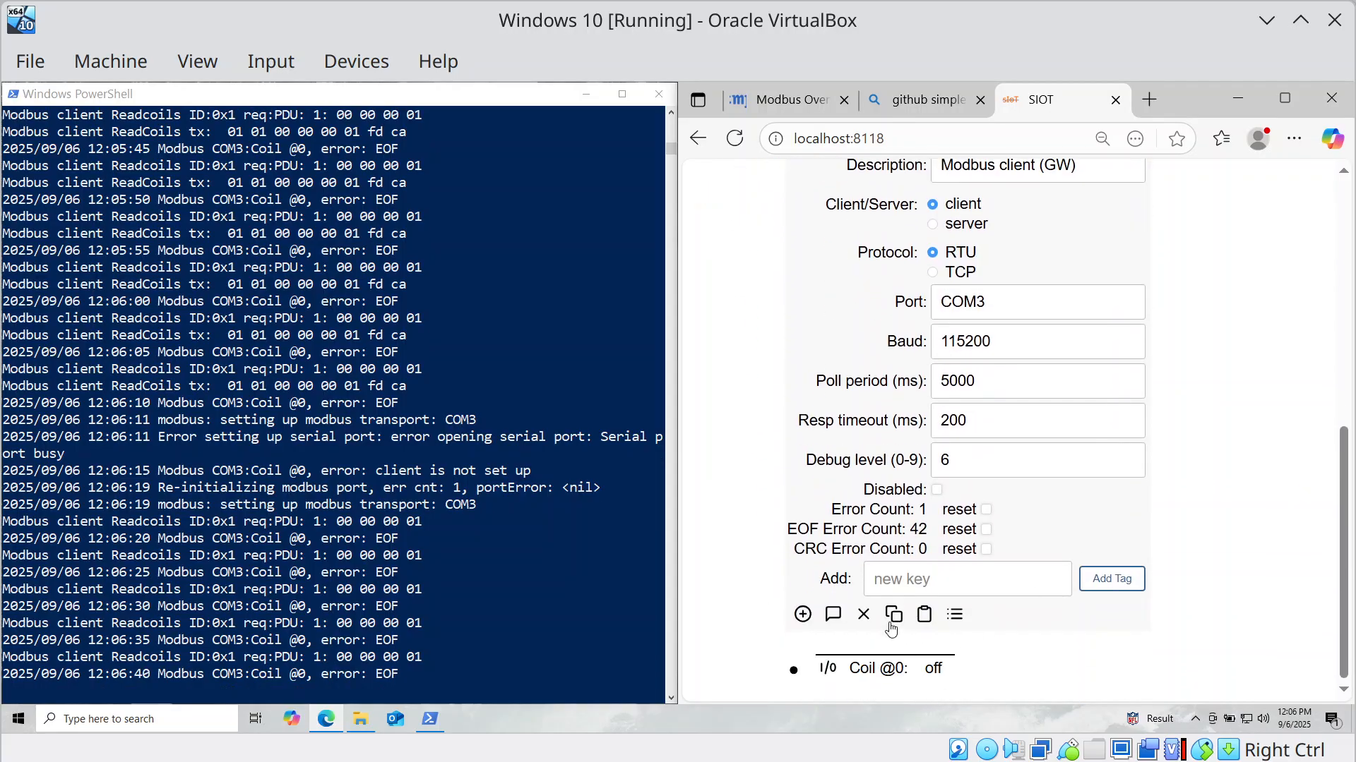
left_click(893, 614)
scroll(892, 621, "up", 4)
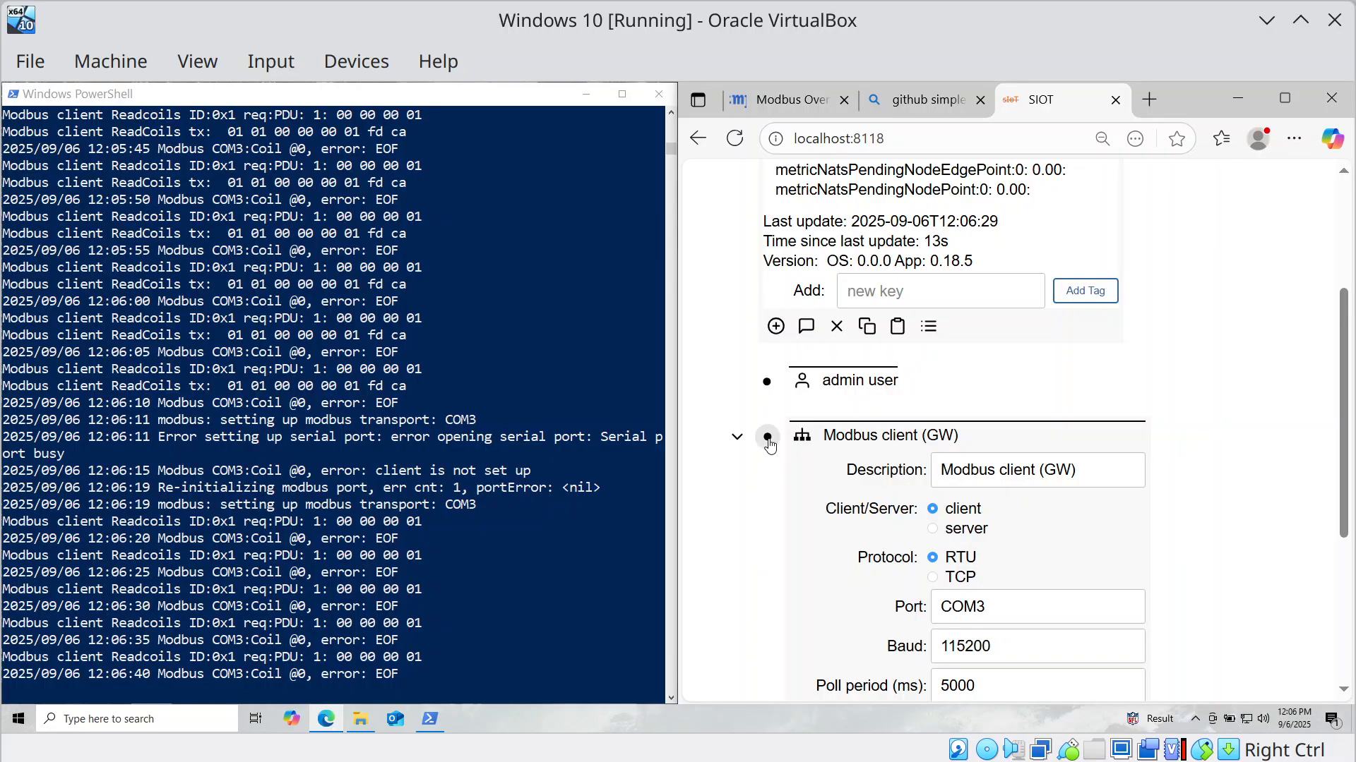
left_click(767, 437)
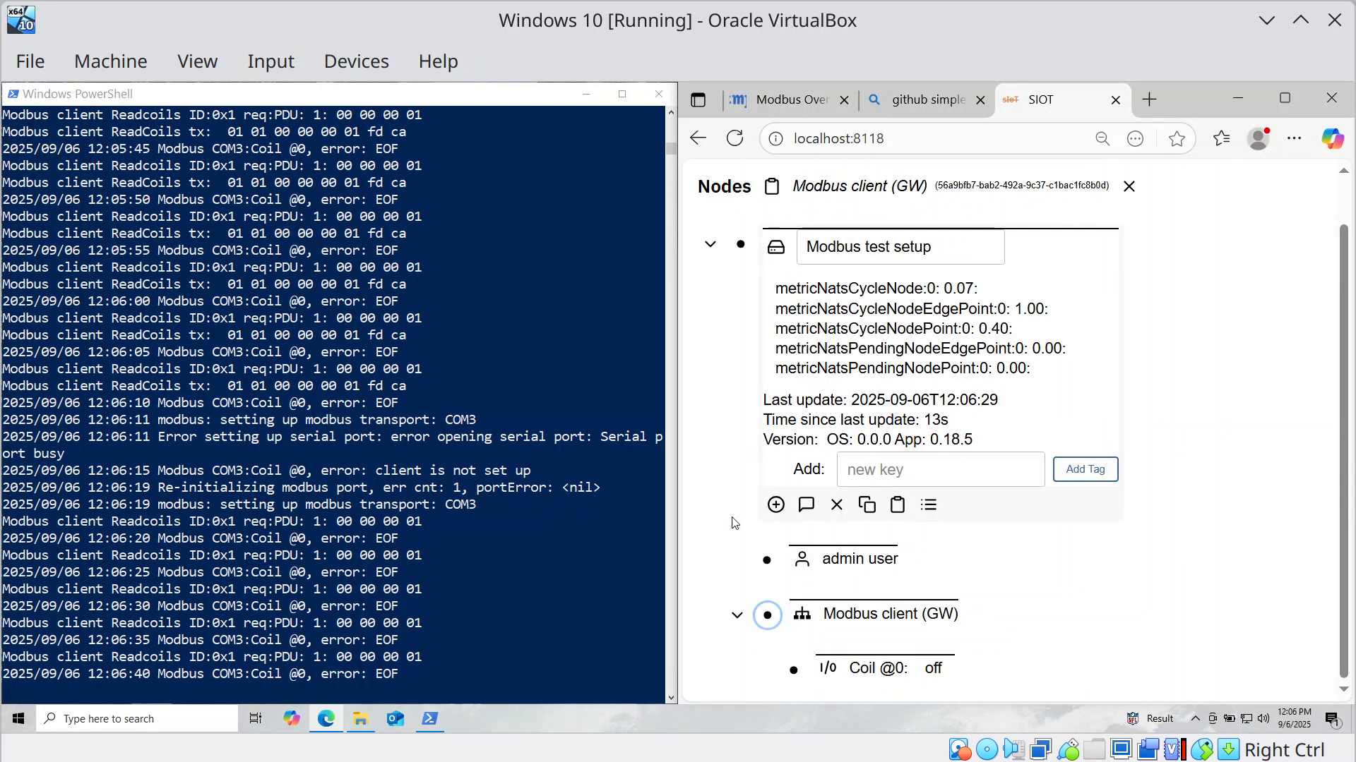
Paste the copied node into Modbus test setup as a duplicate and expand it.
left_click(741, 241)
left_click(741, 295)
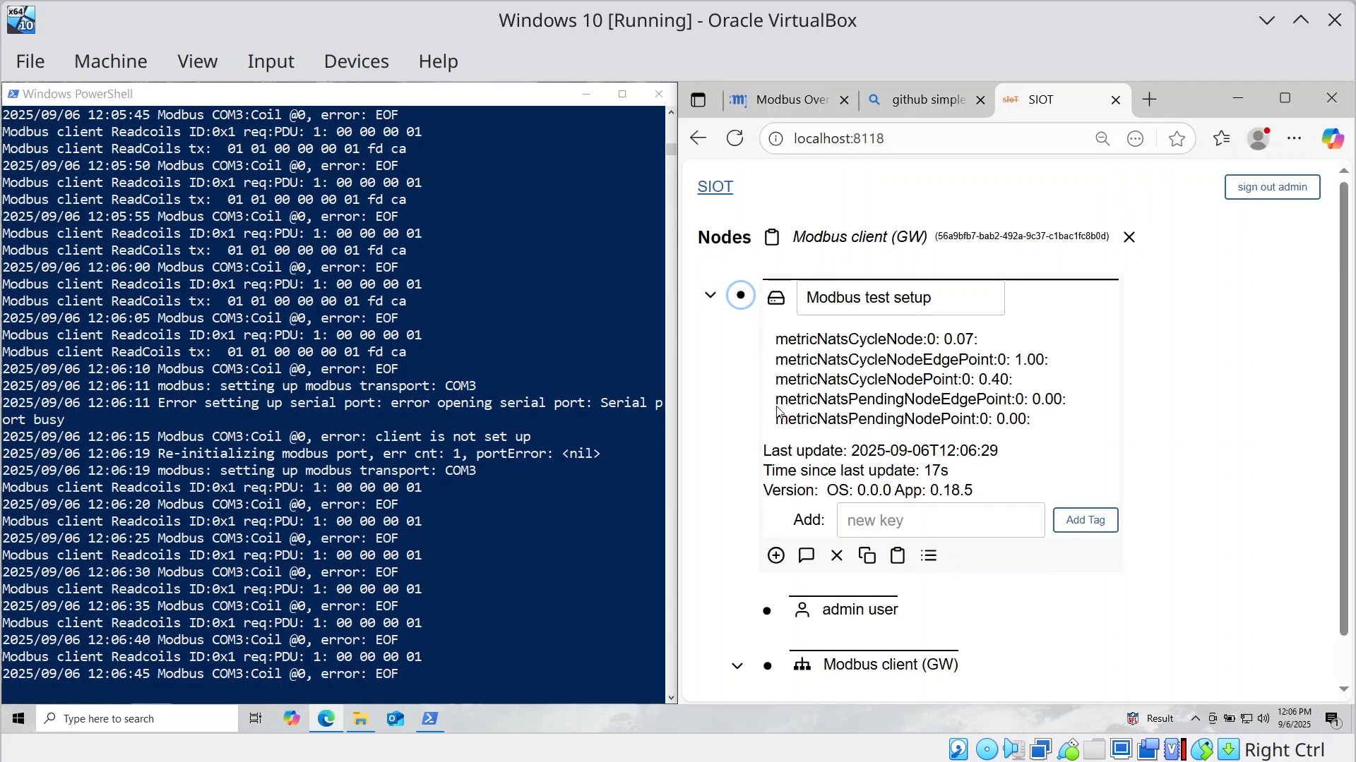
left_click(897, 556)
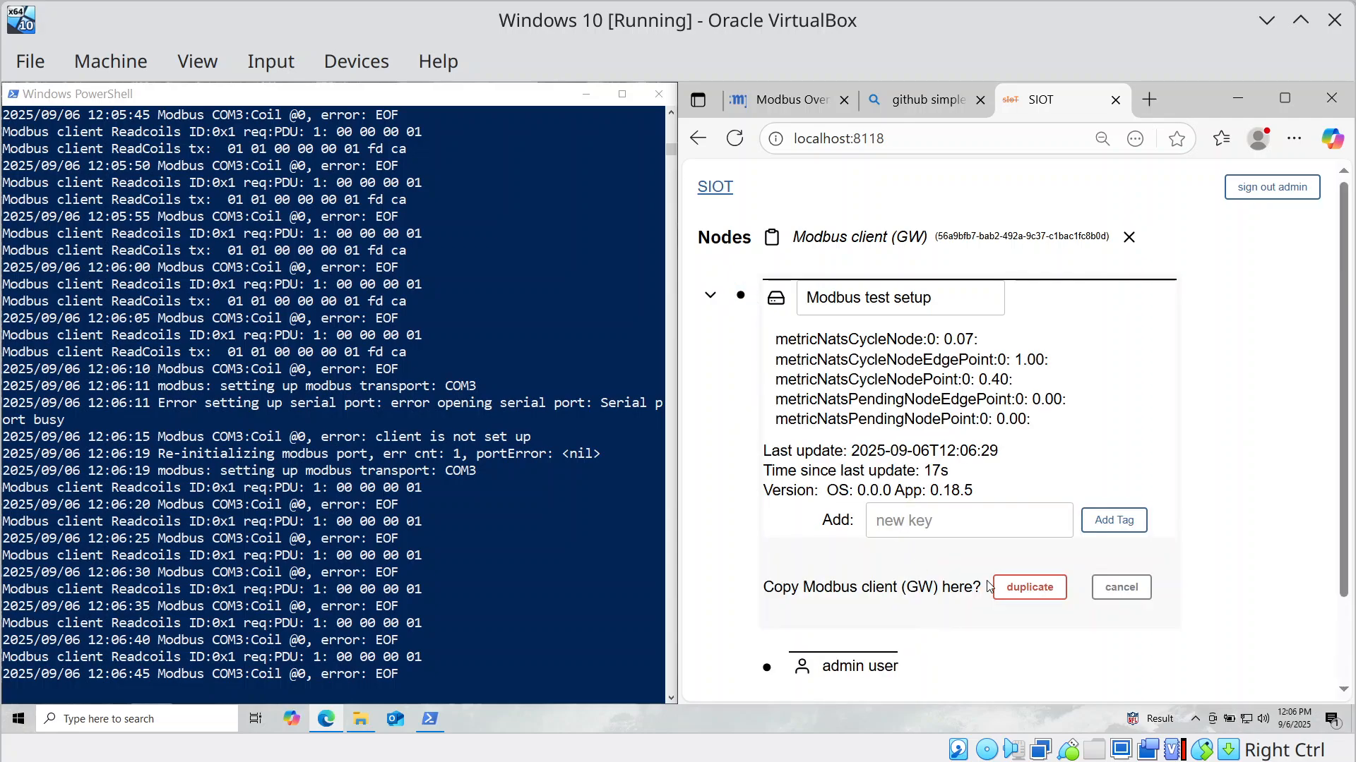
left_click(1025, 592)
left_click(741, 287)
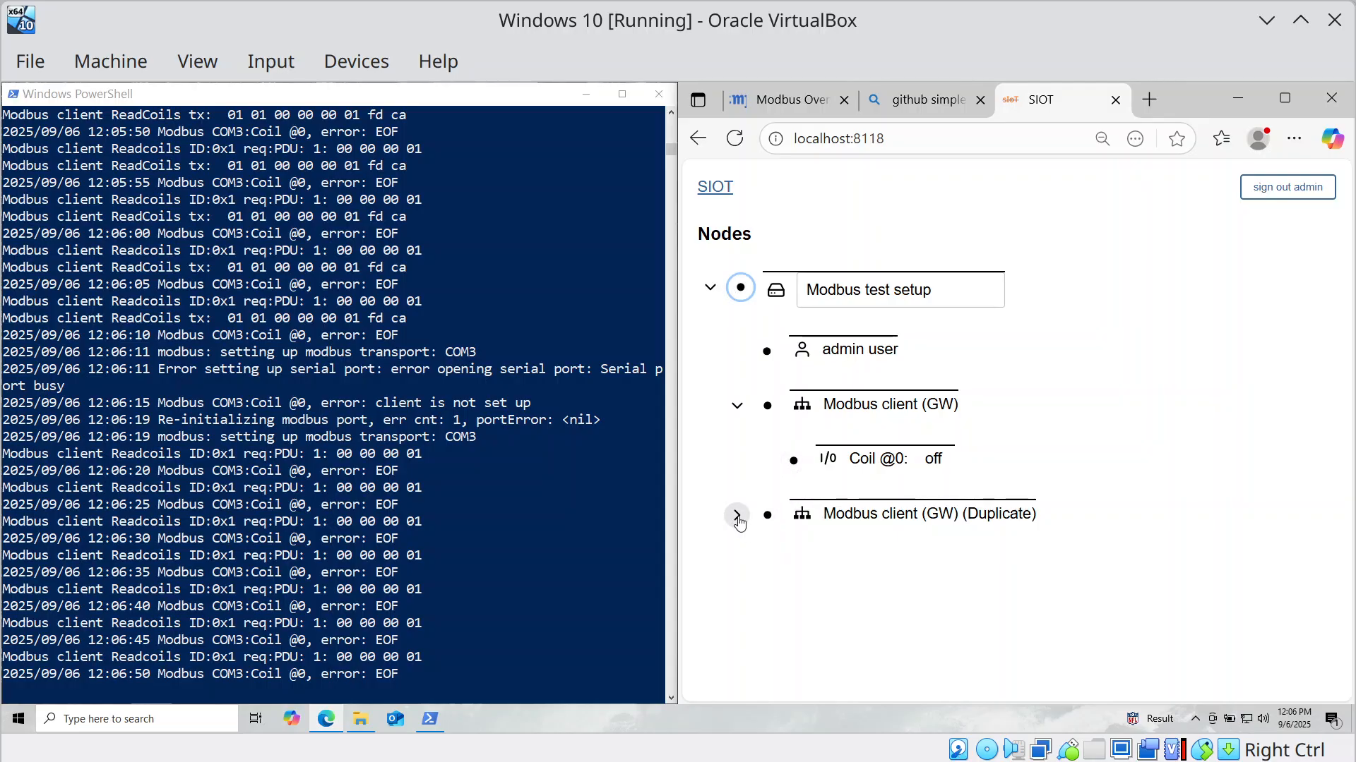
left_click(737, 515)
Rename the duplicate to 'Modbus server (device sim)', switch it to server mode on port COM4.
left_click(769, 517)
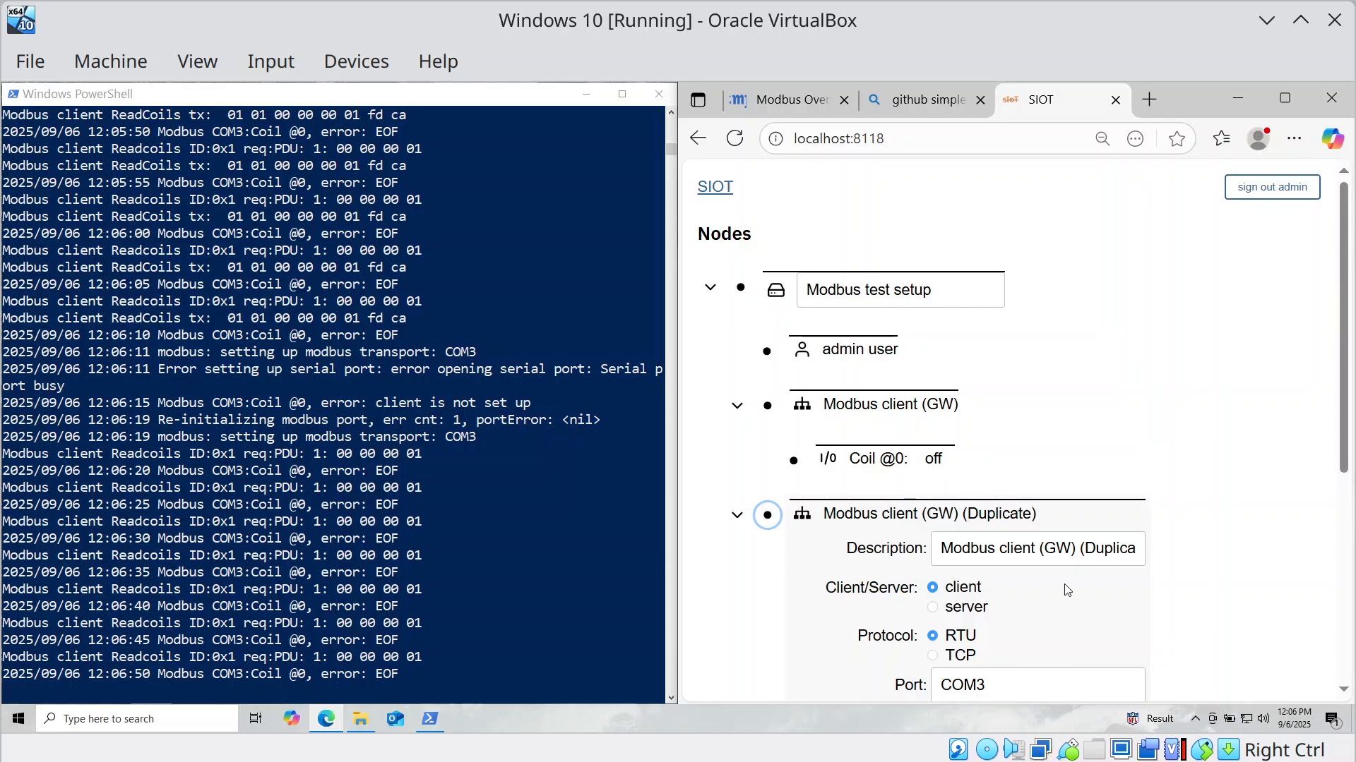
left_click(1039, 549)
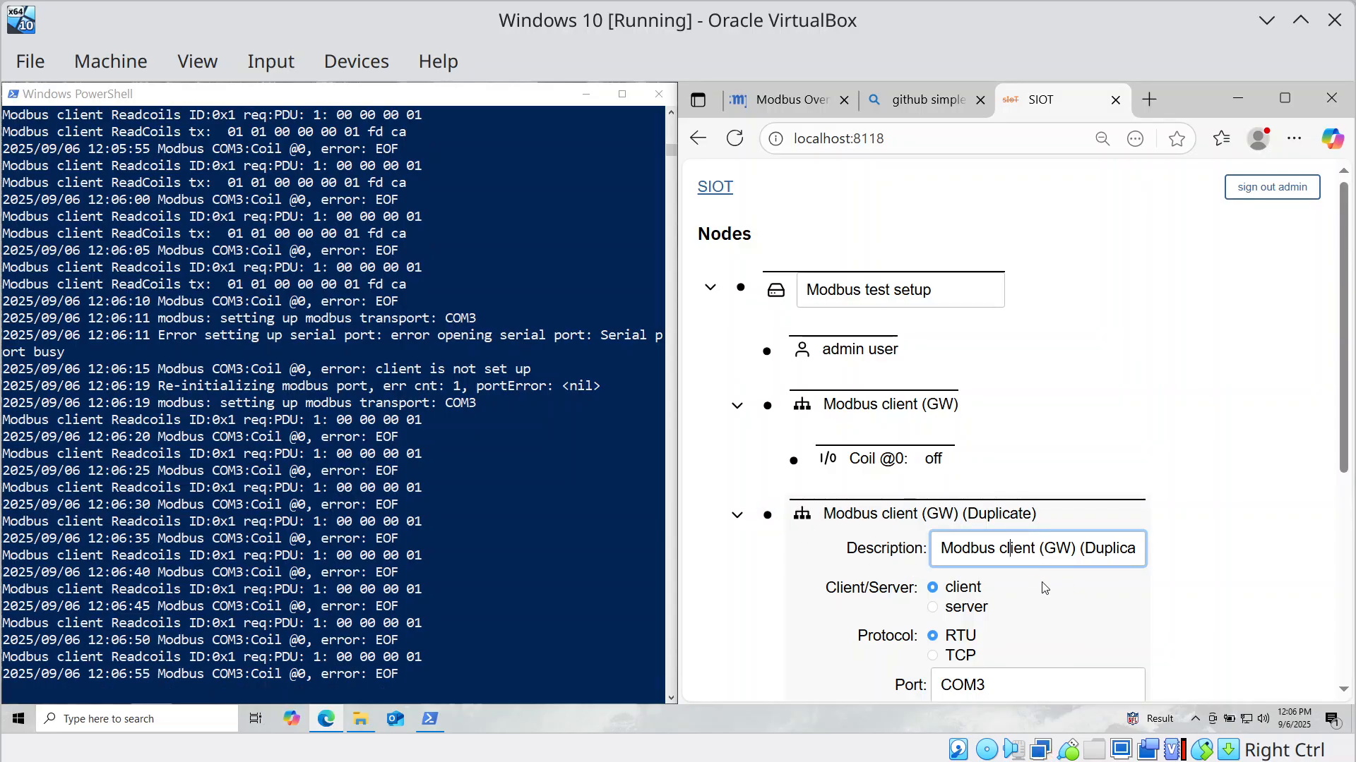
key("shift+End")
key("Delete")
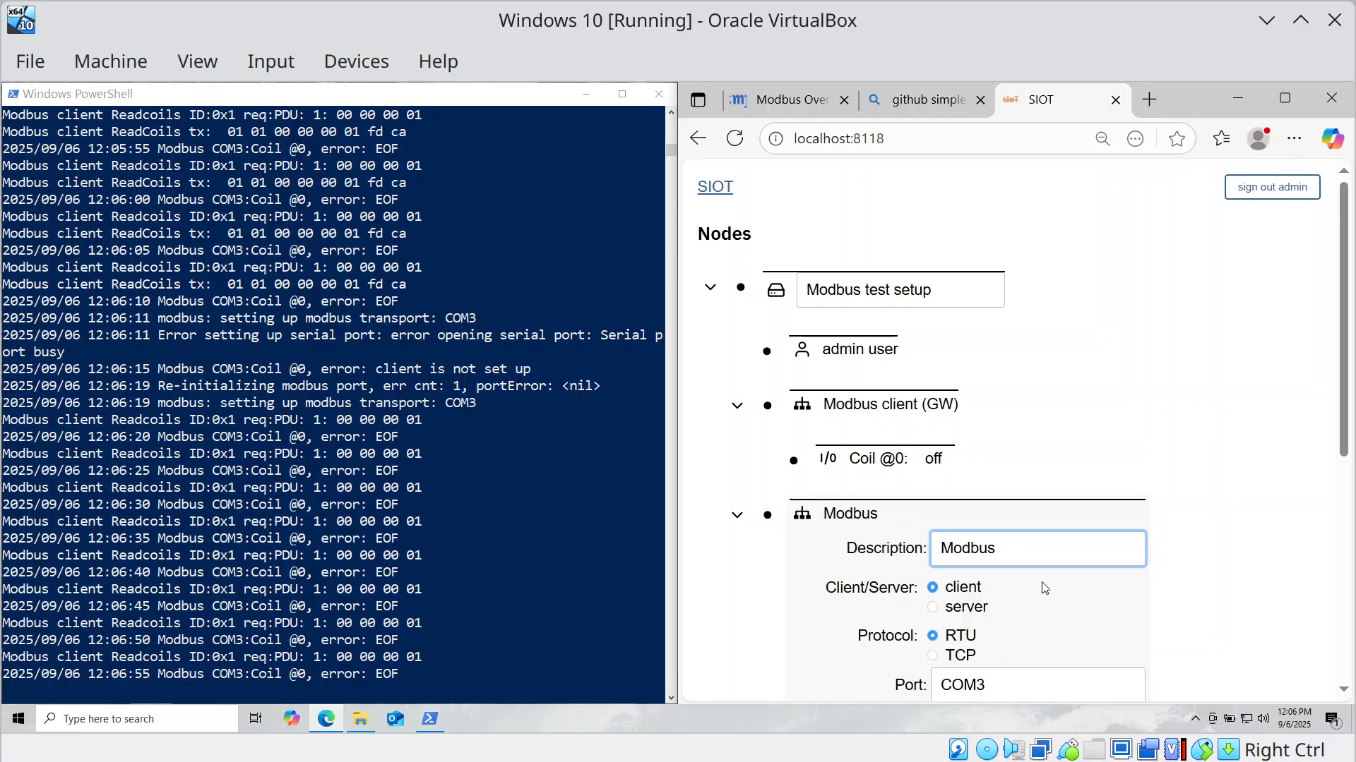
type("server (")
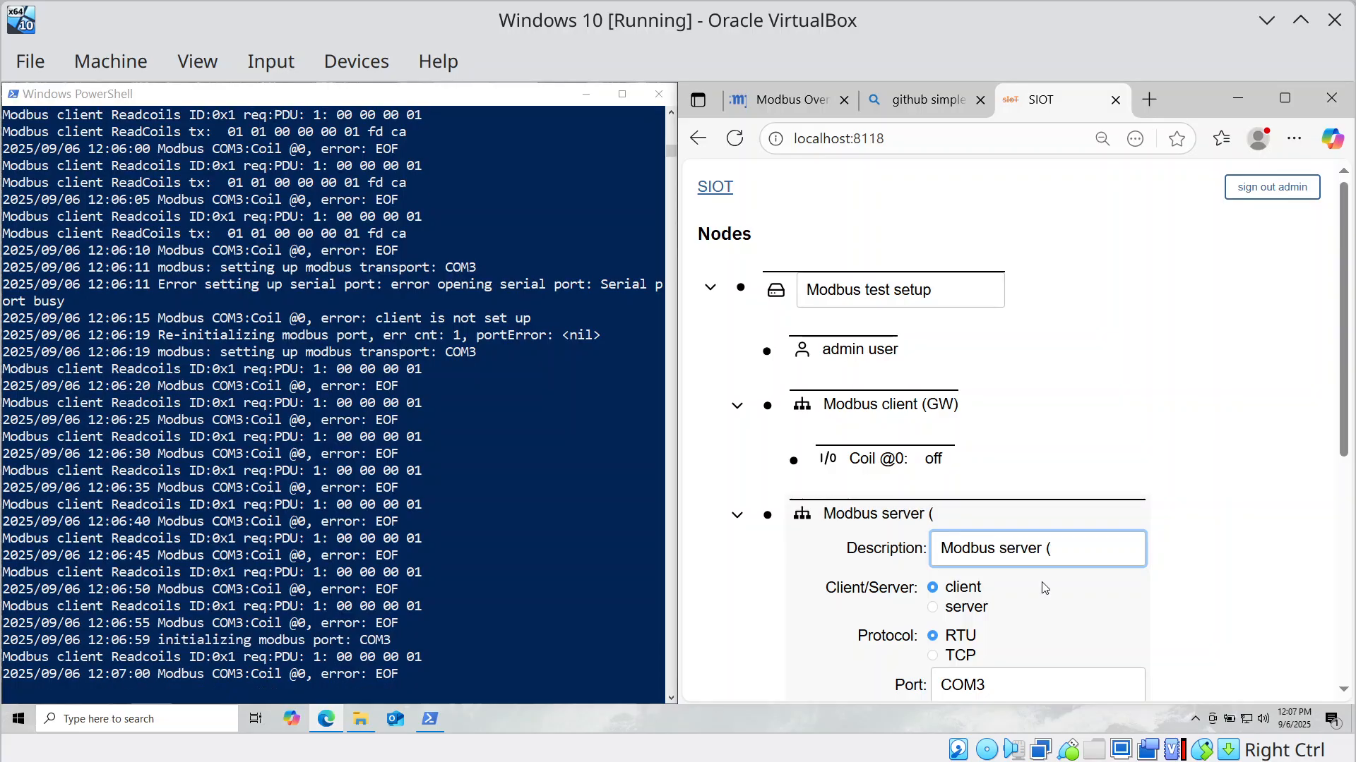
type("device sim")
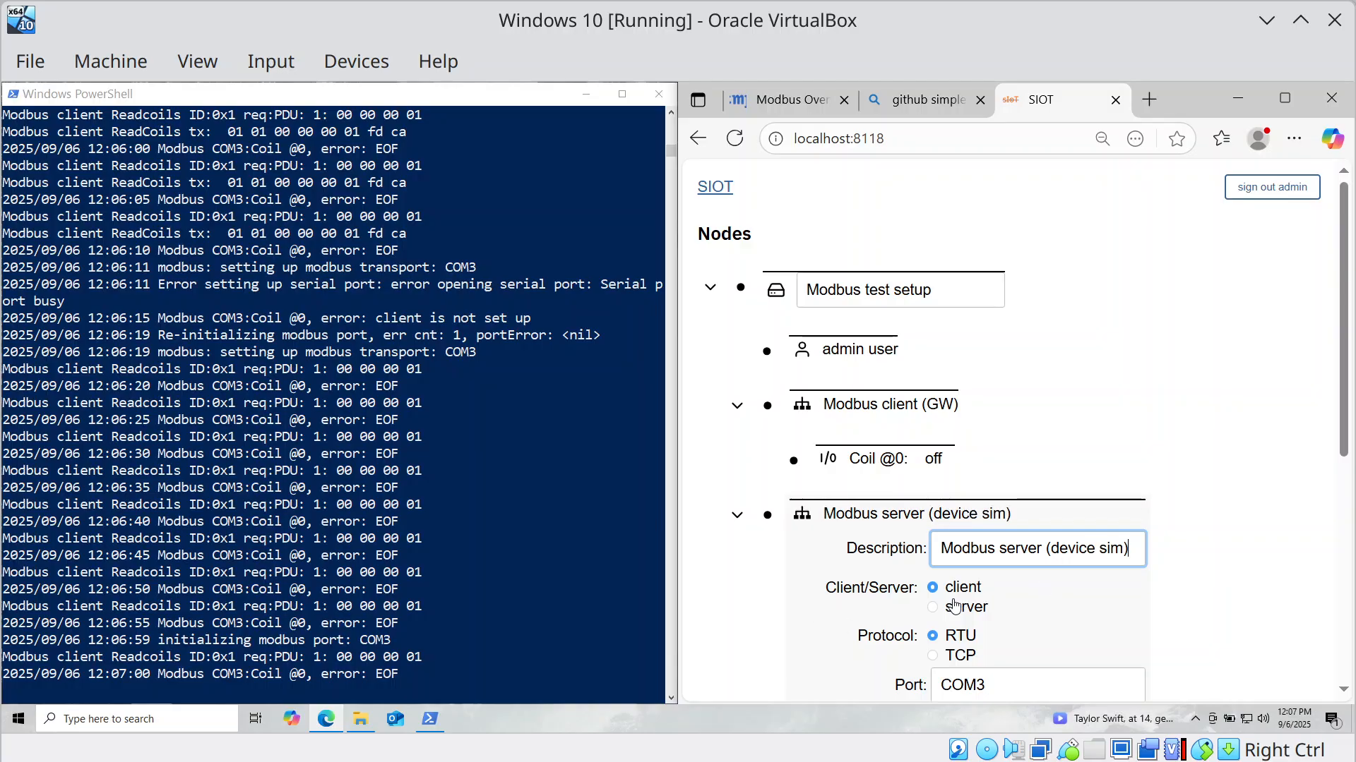
left_click(933, 611)
left_click(934, 611)
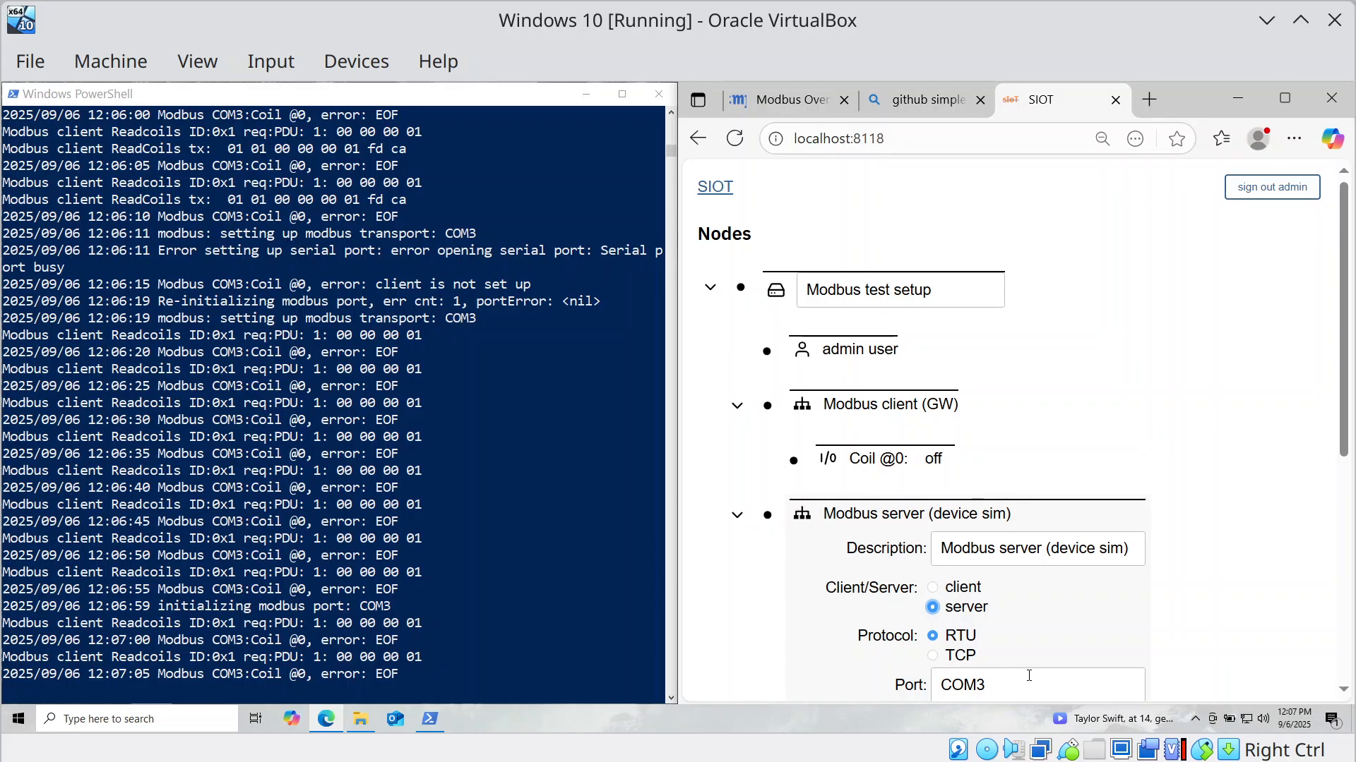
left_click(1026, 676)
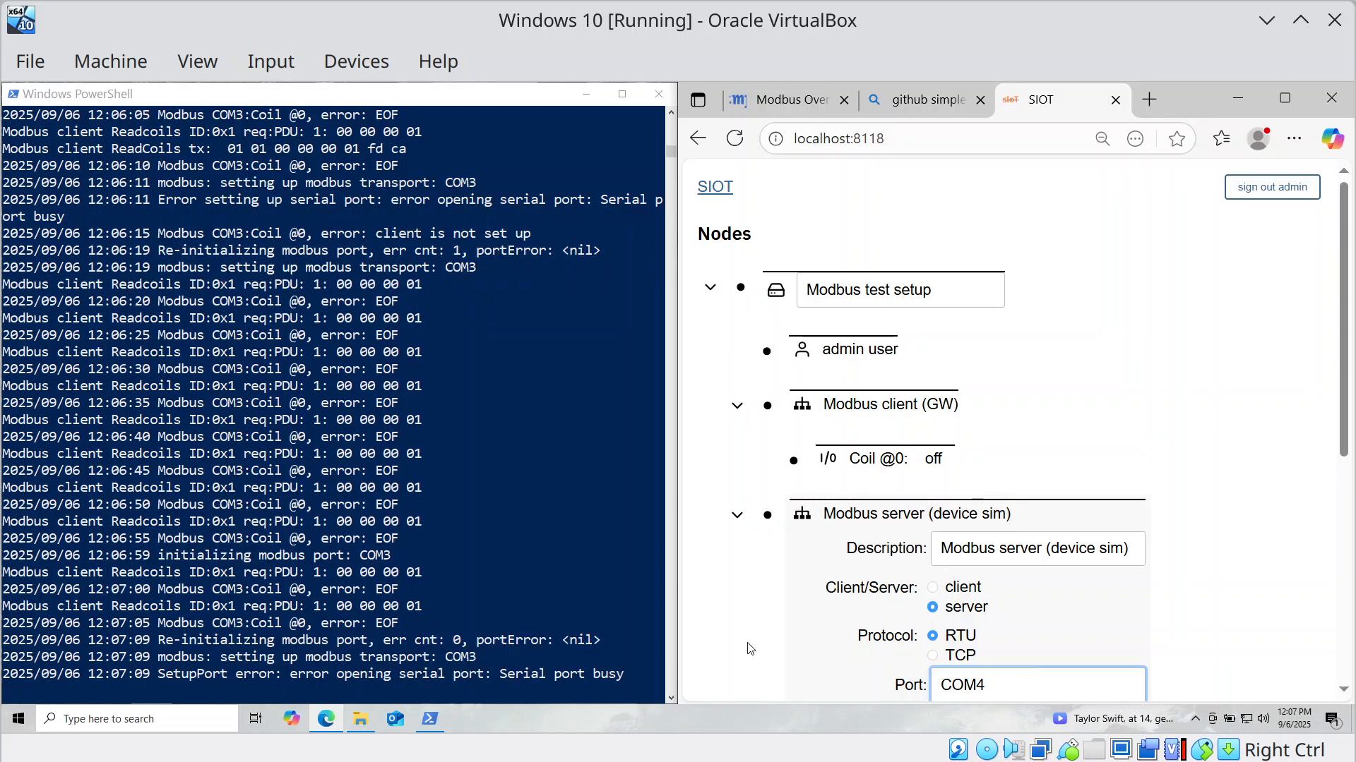
scroll(849, 578, "down", 7)
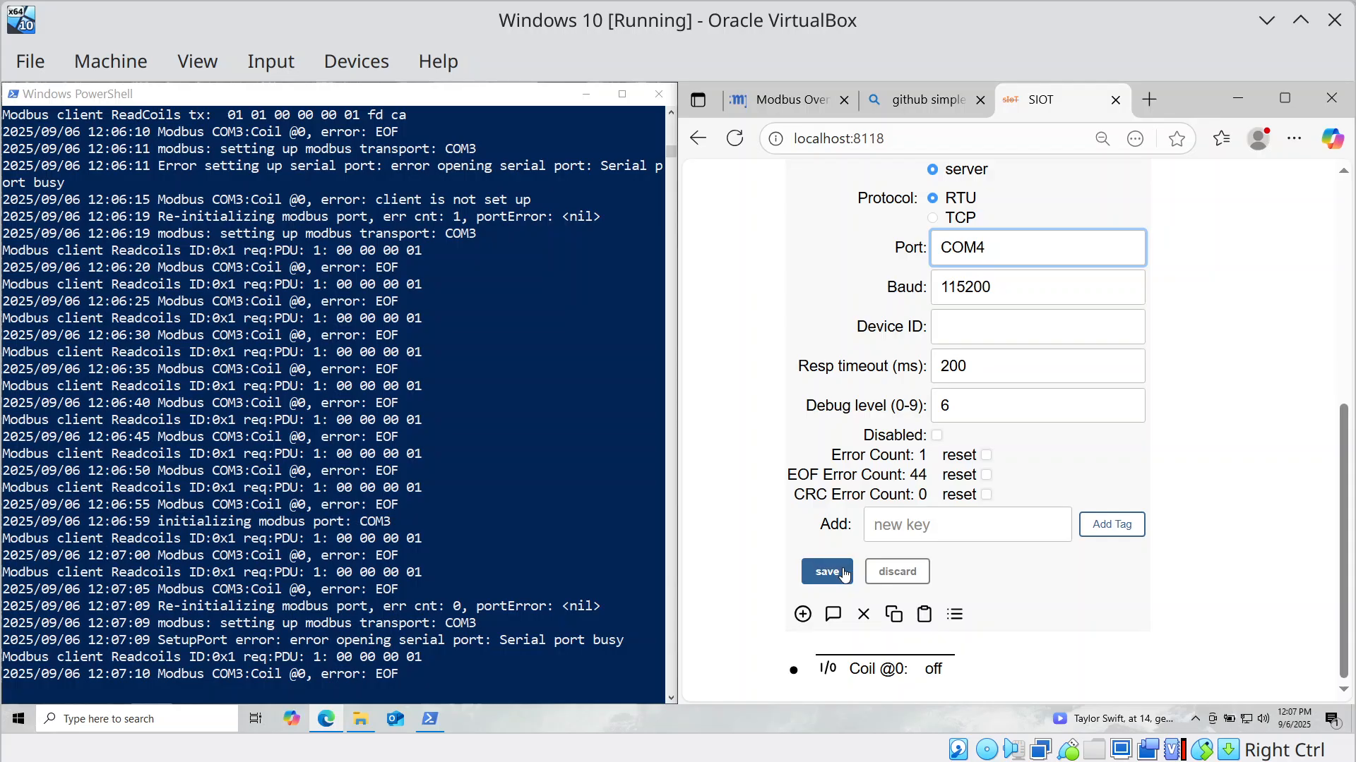
Save the server node, collapse it, and inspect its copied Coil @0 settings.
left_click(832, 572)
scroll(835, 554, "up", 3)
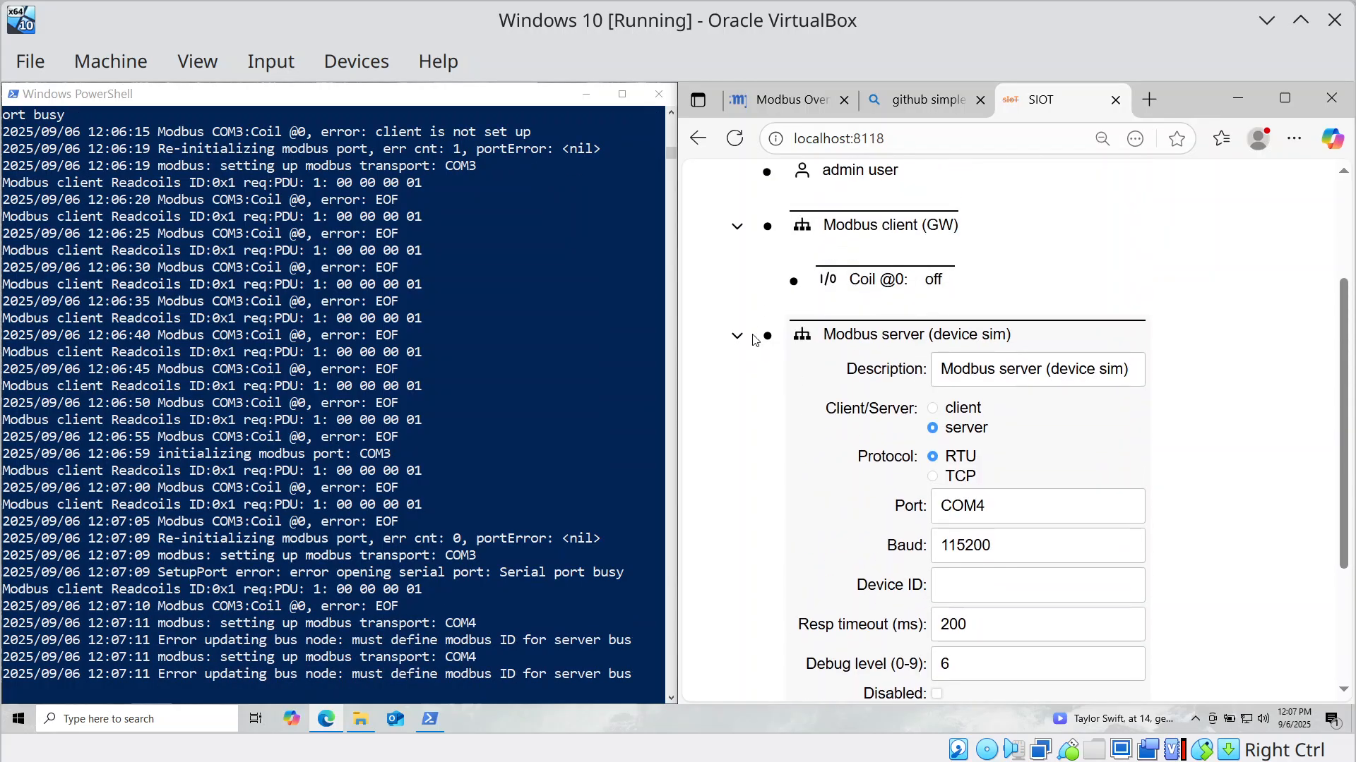
left_click(767, 336)
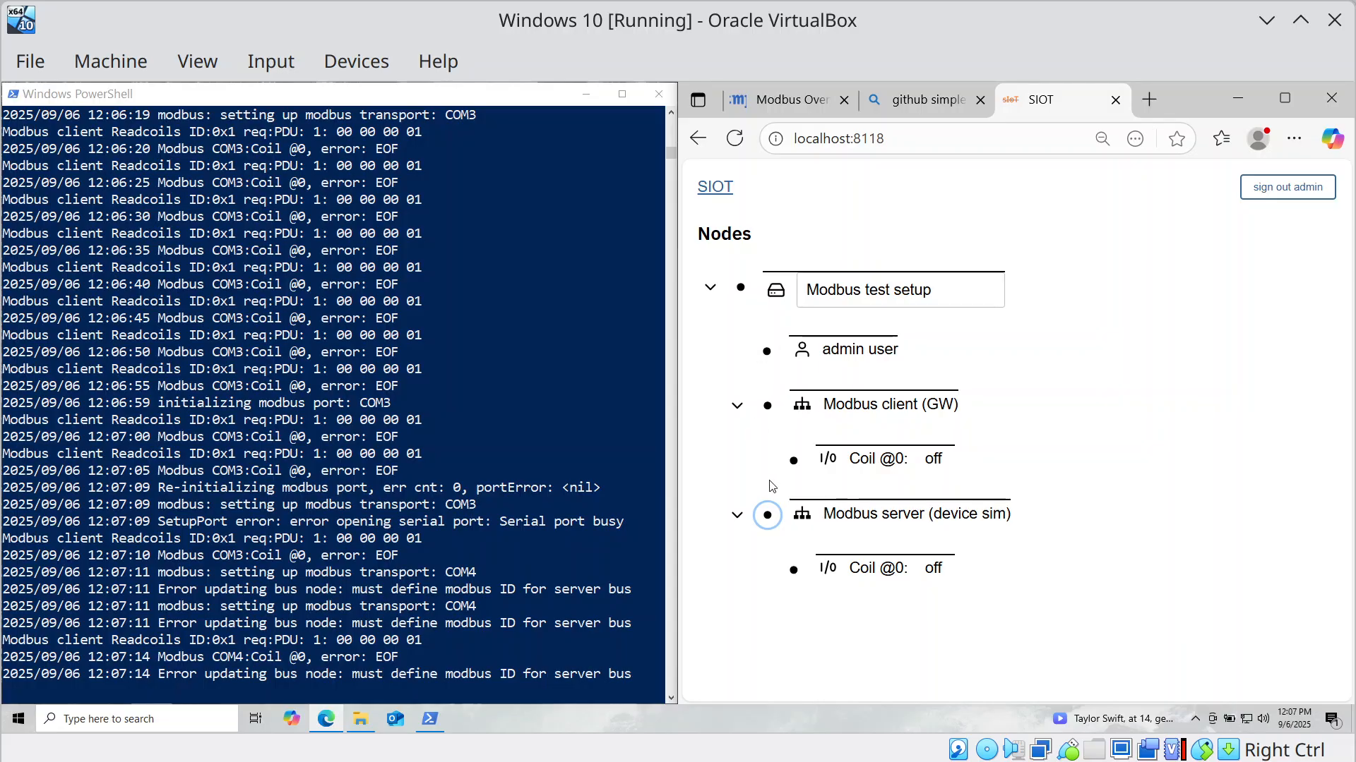
left_click(794, 570)
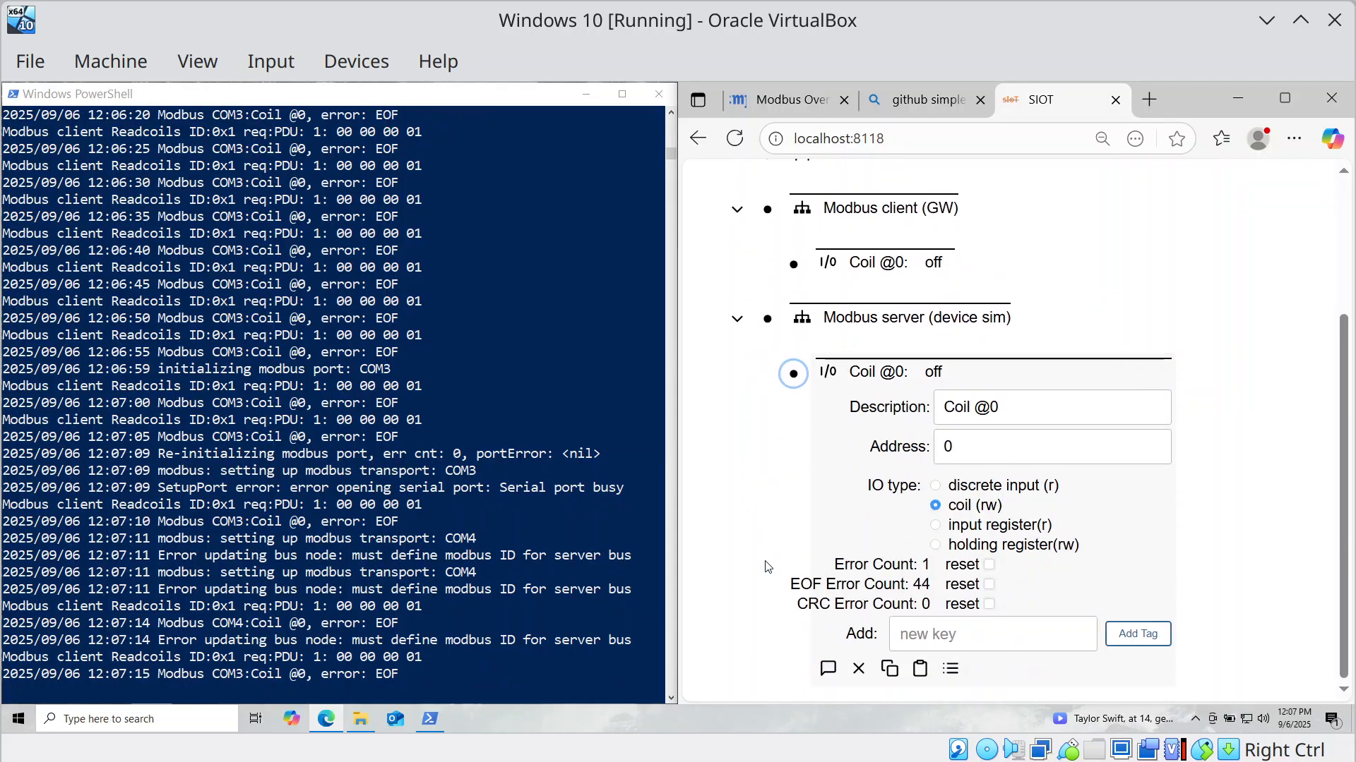
scroll(773, 556, "up", 2)
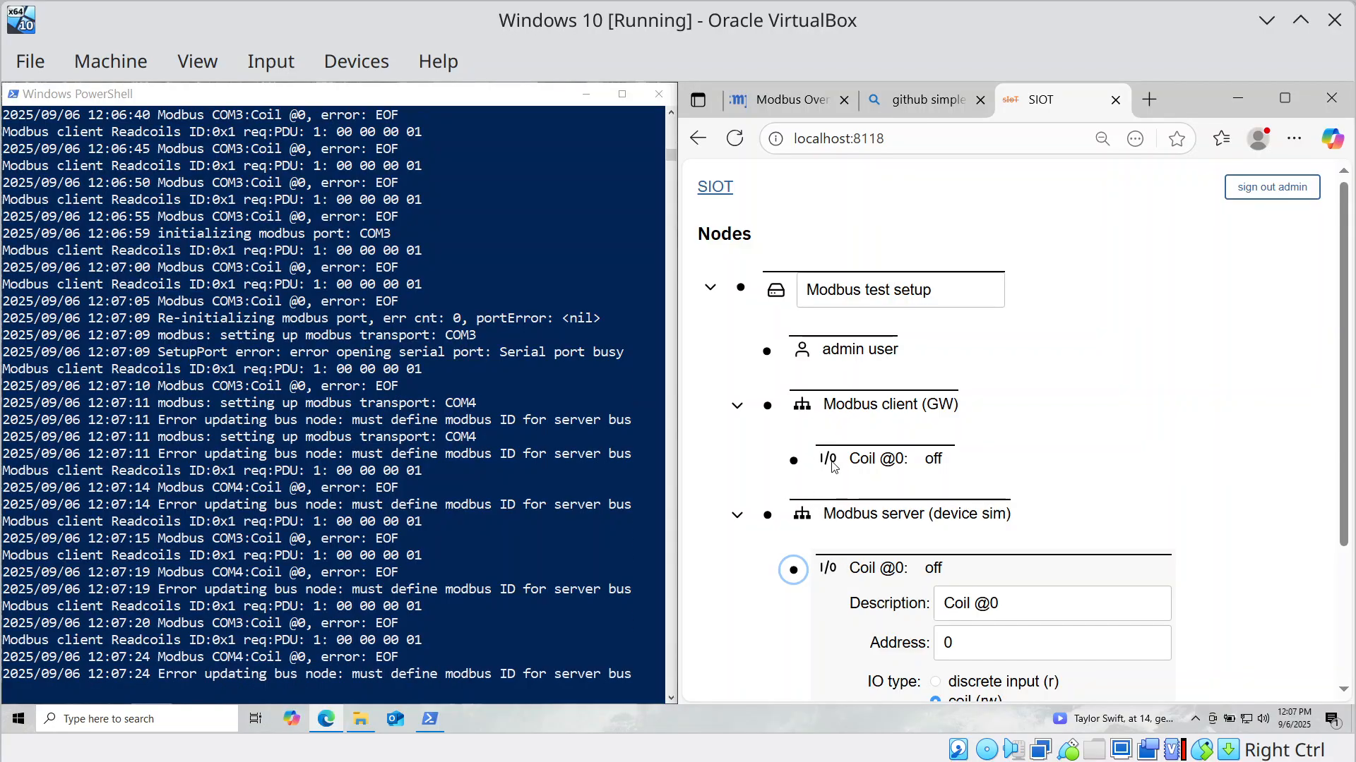
left_click(793, 569)
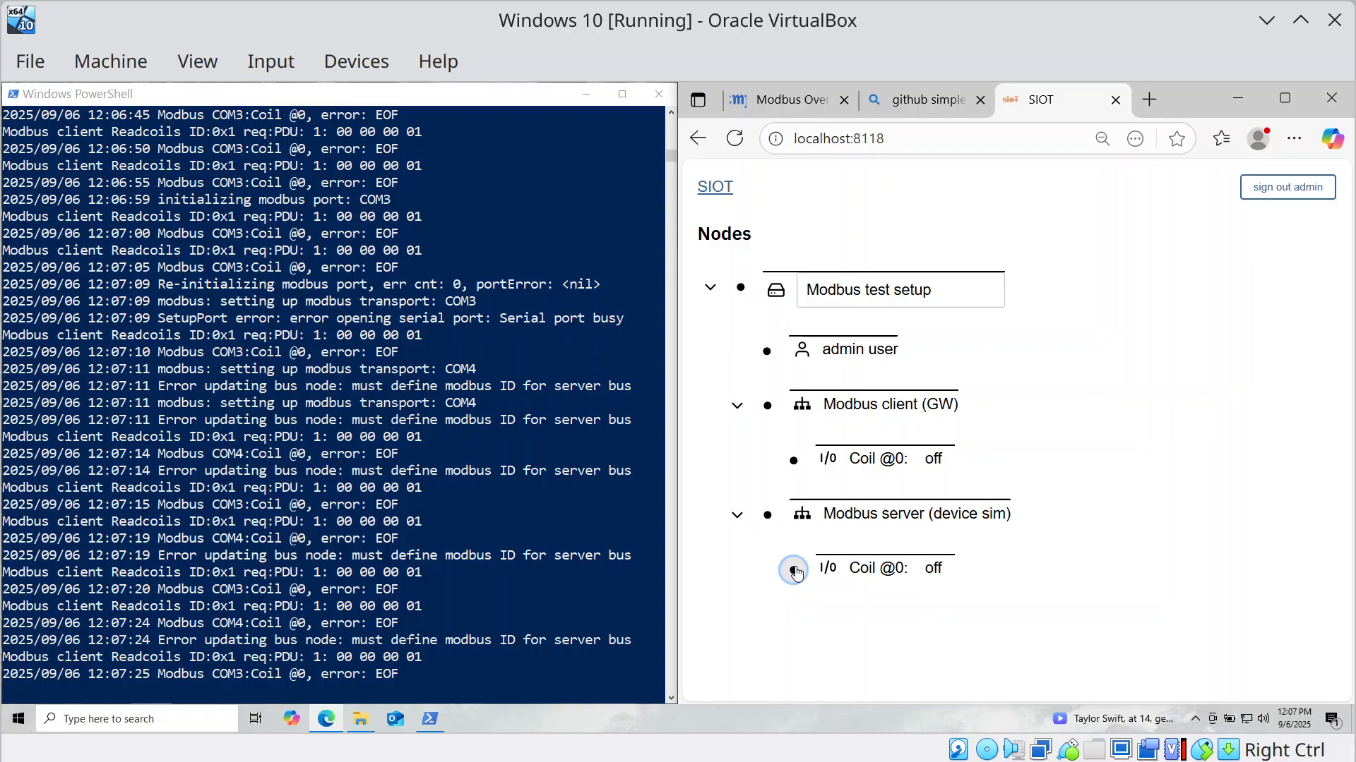
Bring up the client's Coil @0 settings and the Modbus server node's settings.
left_click(795, 461)
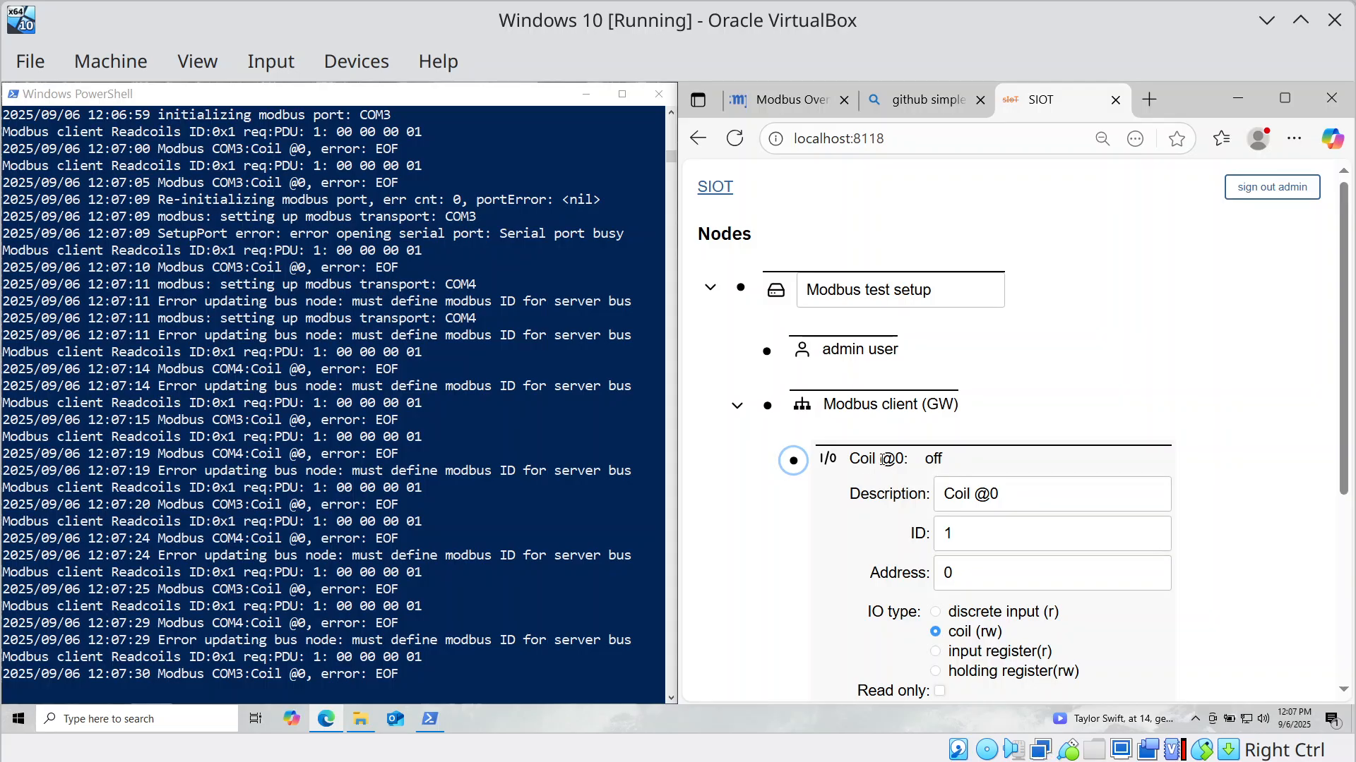
scroll(819, 480, "down", 5)
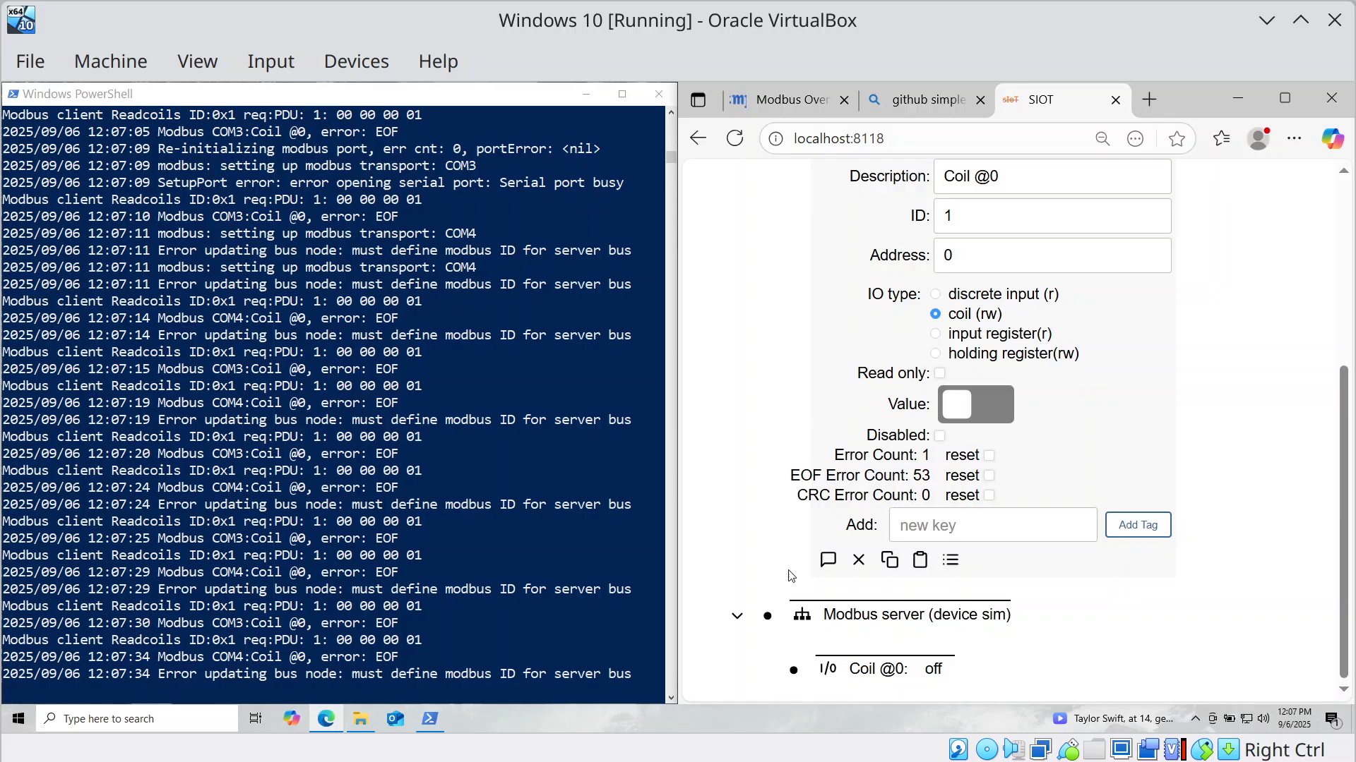
left_click(767, 615)
Enter Device ID 1 for the Modbus server (device sim).
scroll(777, 586, "down", 4)
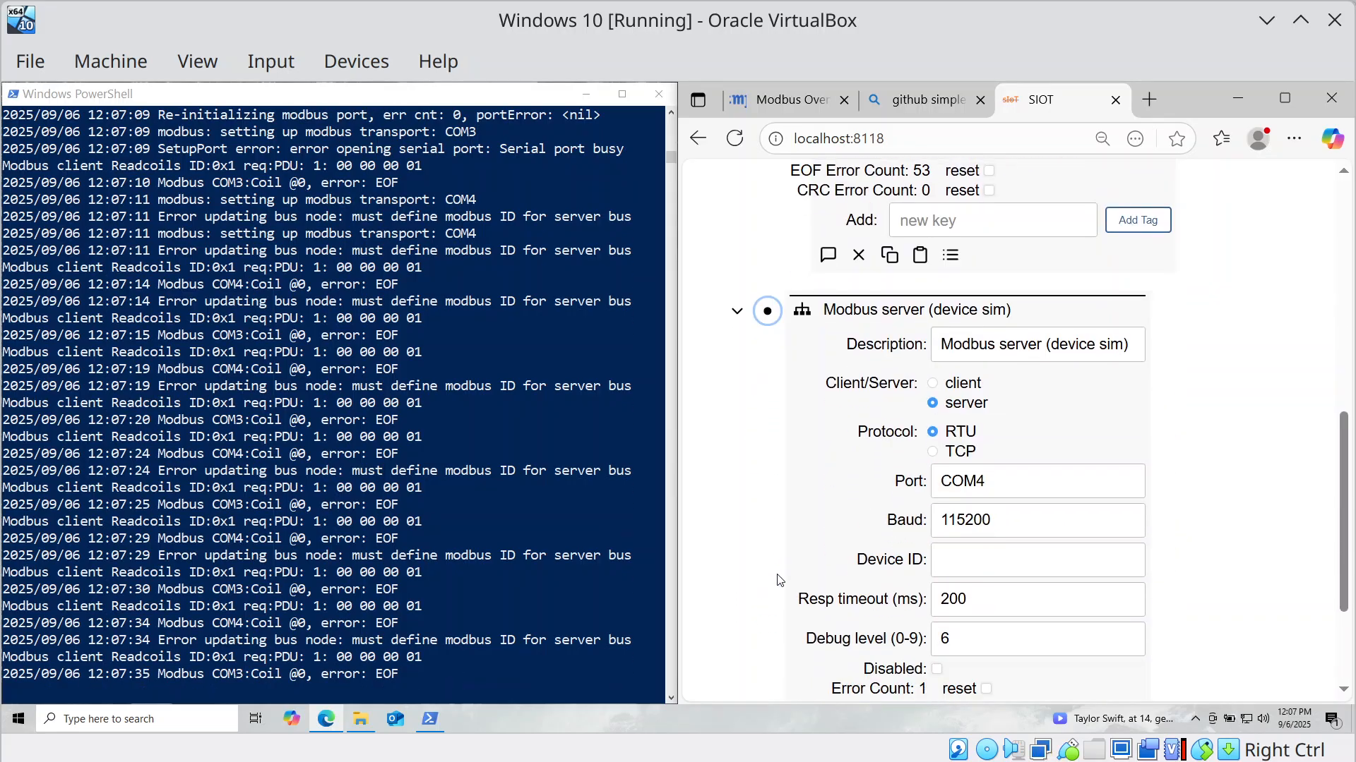
scroll(812, 557, "down", 1)
left_click(954, 470)
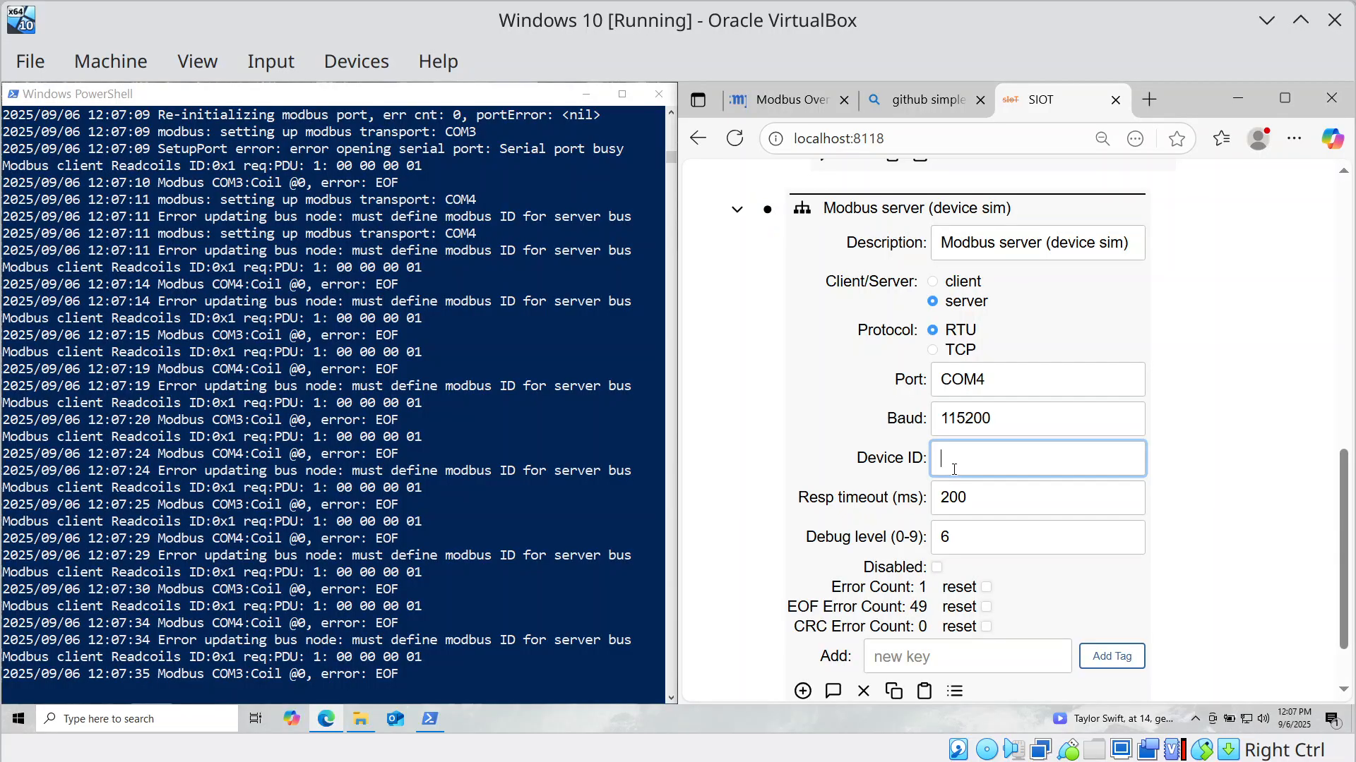
type("1")
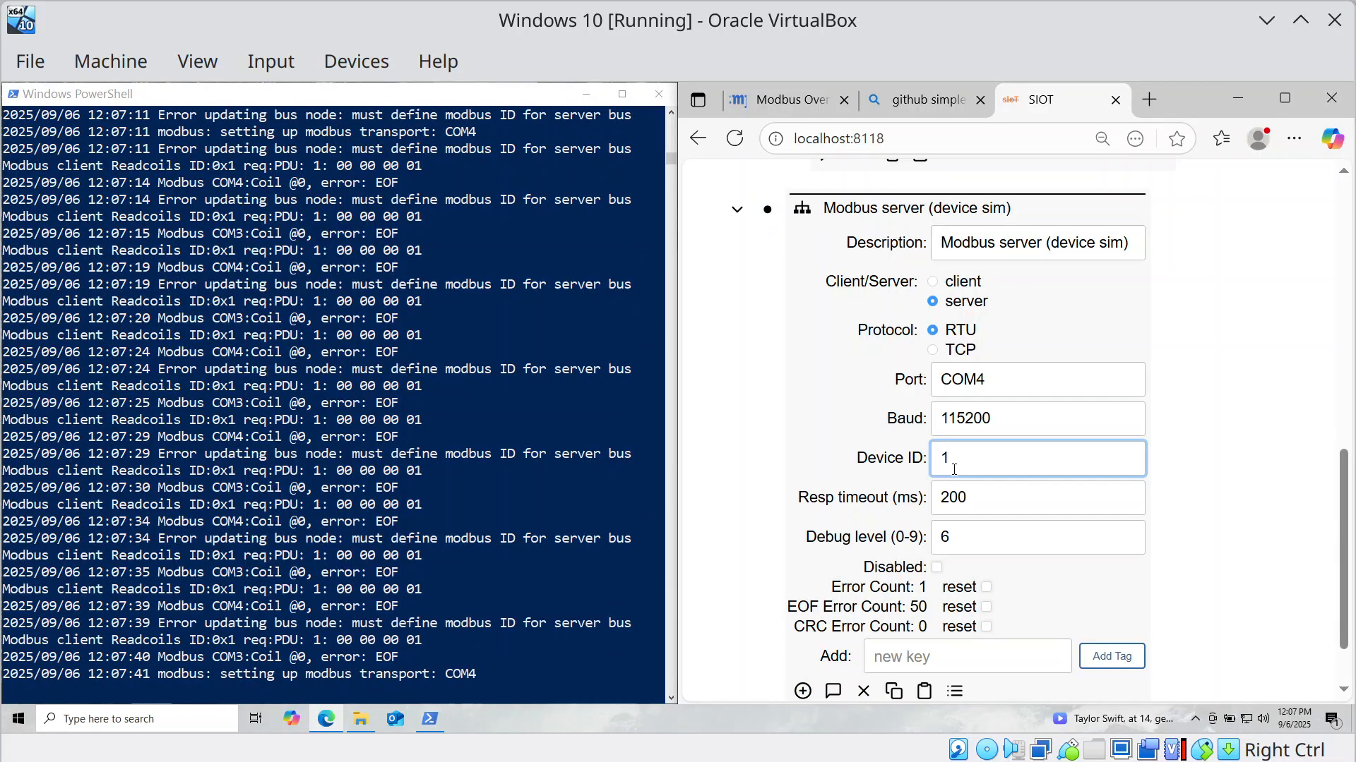
Review the Modbus client (GW) settings, then collapse the client, its Coil @0, and the server.
scroll(804, 387, "up", 10)
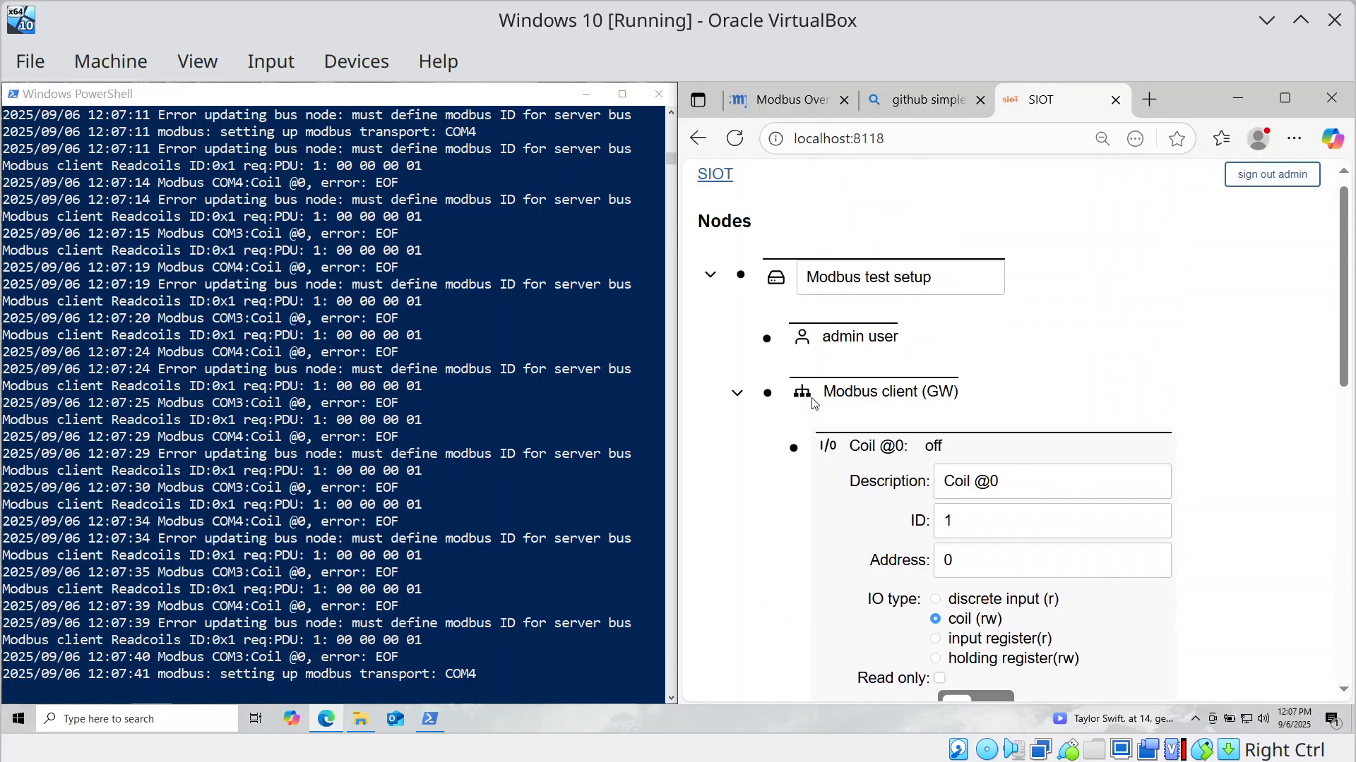
left_click(767, 393)
scroll(822, 437, "down", 1)
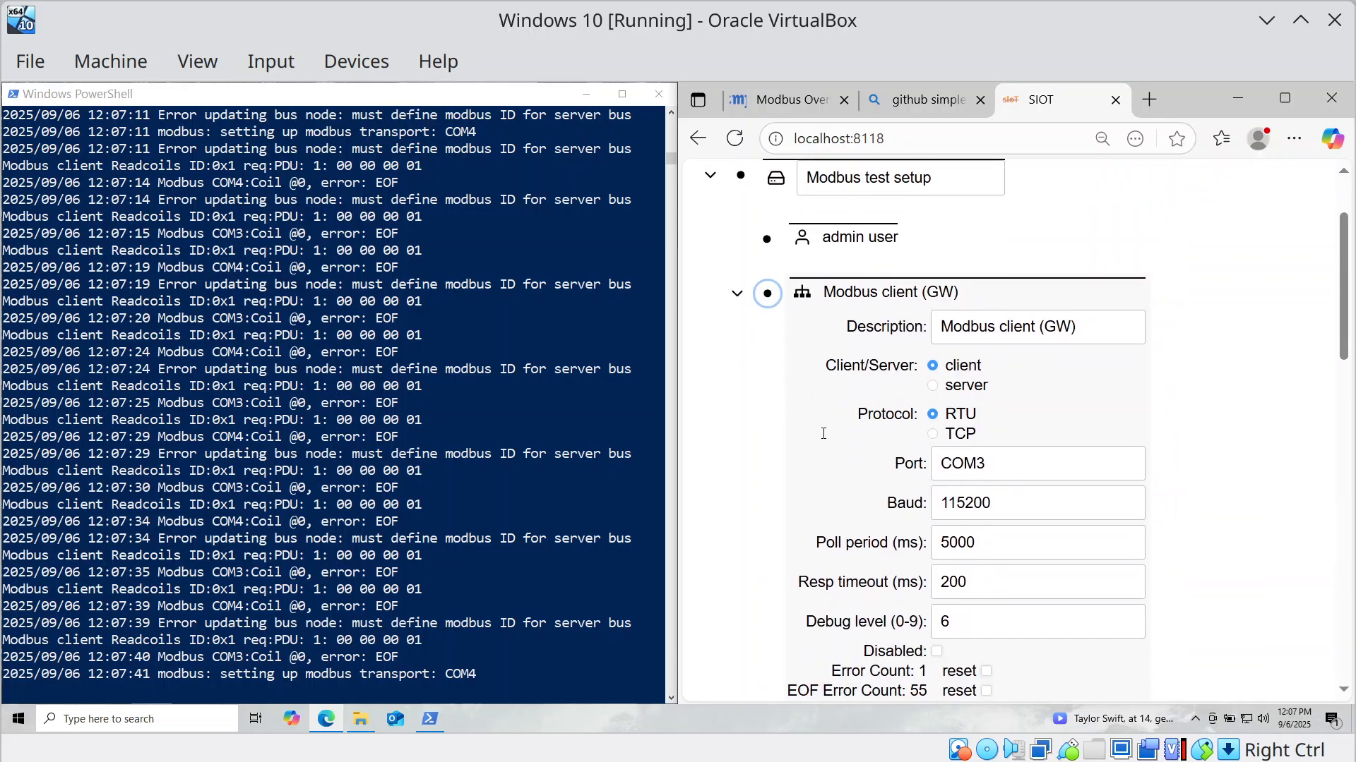
scroll(823, 438, "down", 1)
scroll(822, 437, "up", 2)
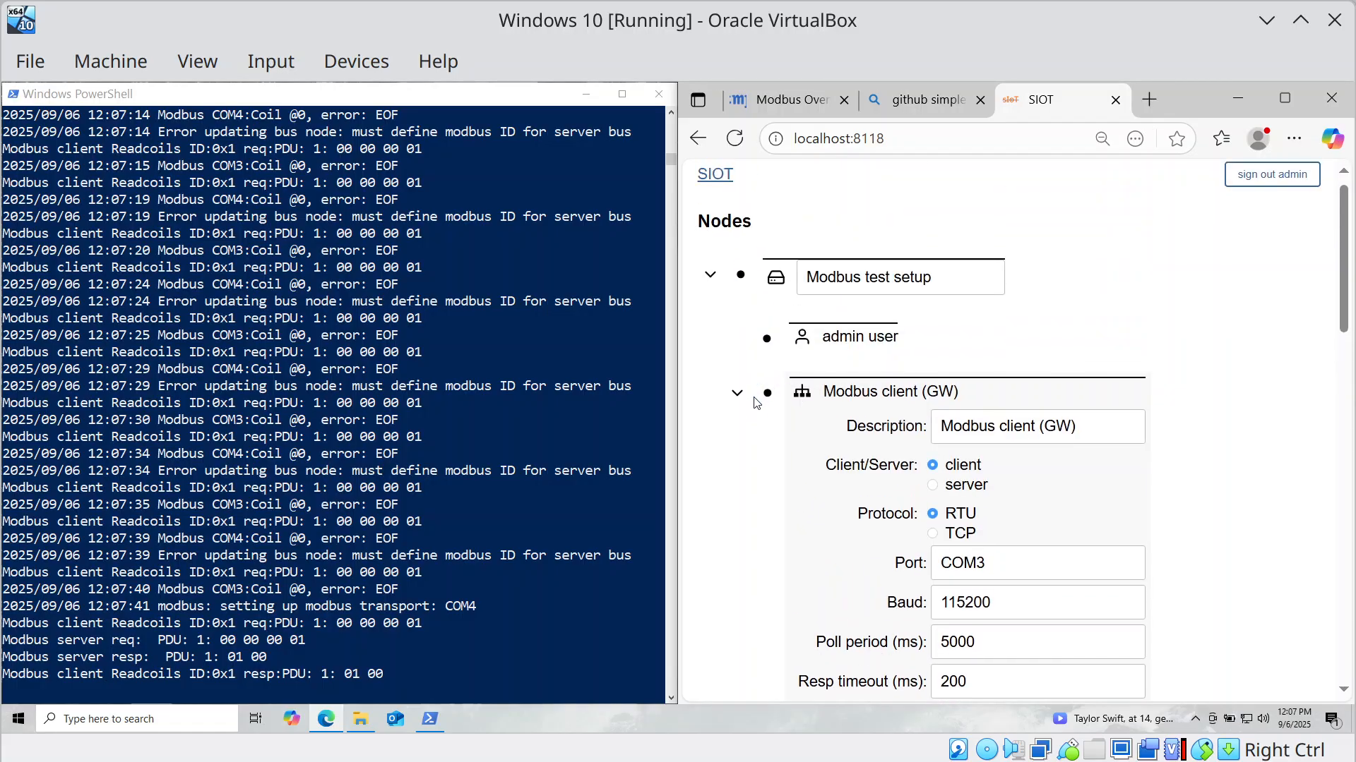
left_click(767, 392)
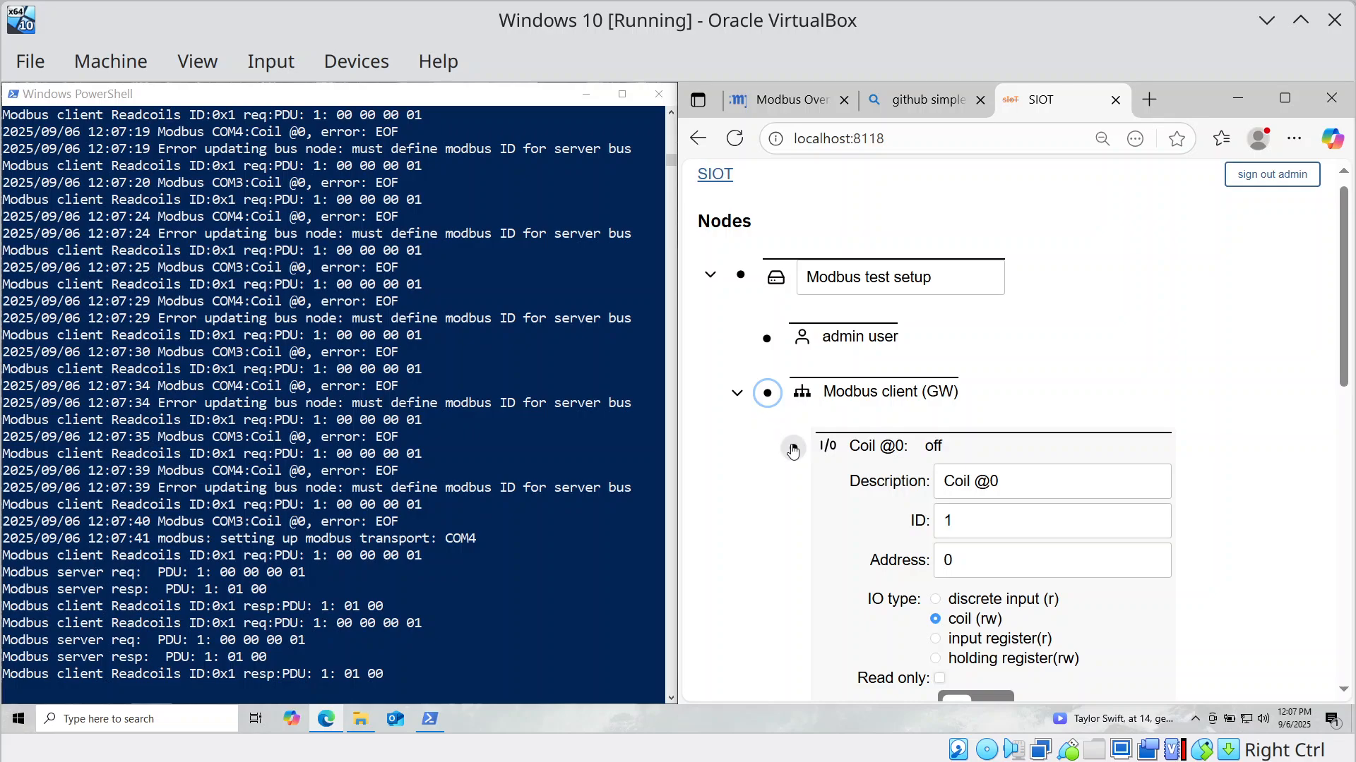
left_click(792, 449)
scroll(776, 424, "down", 1)
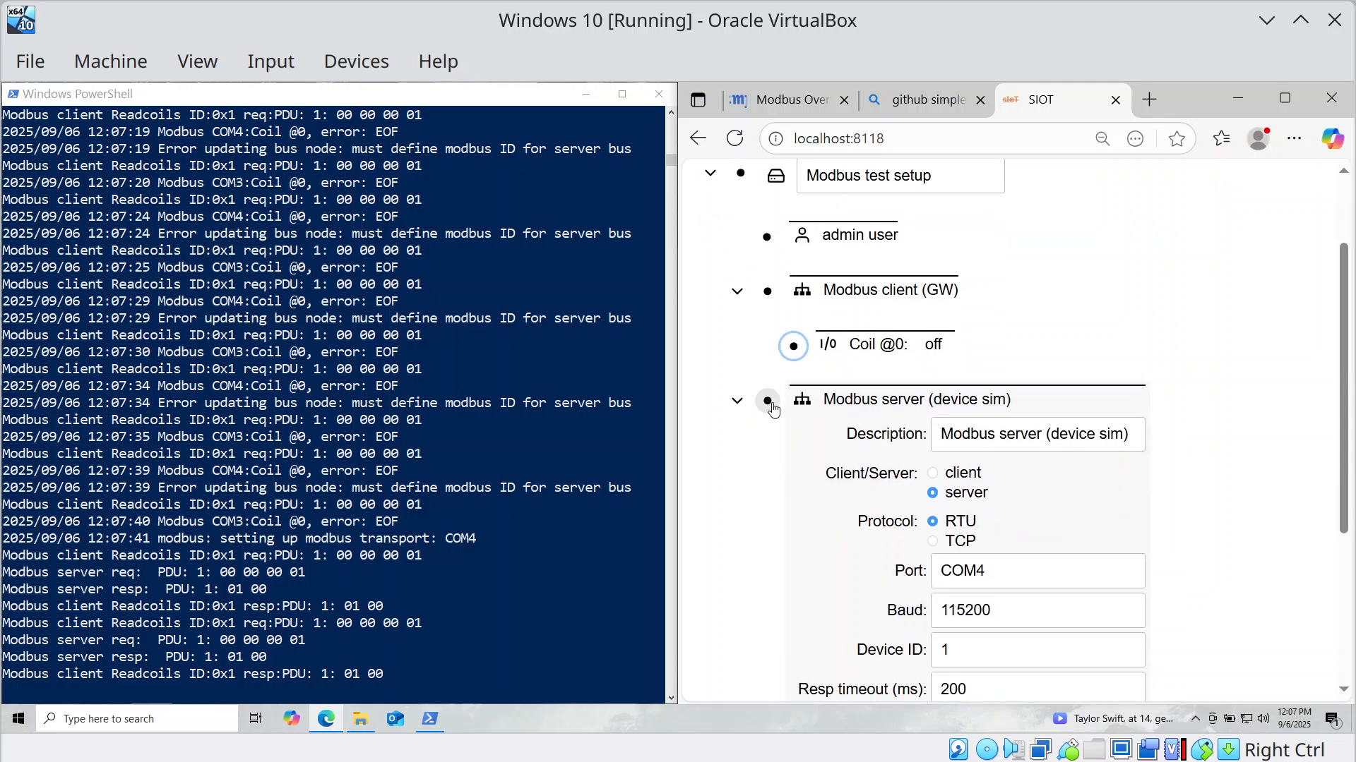
left_click(767, 400)
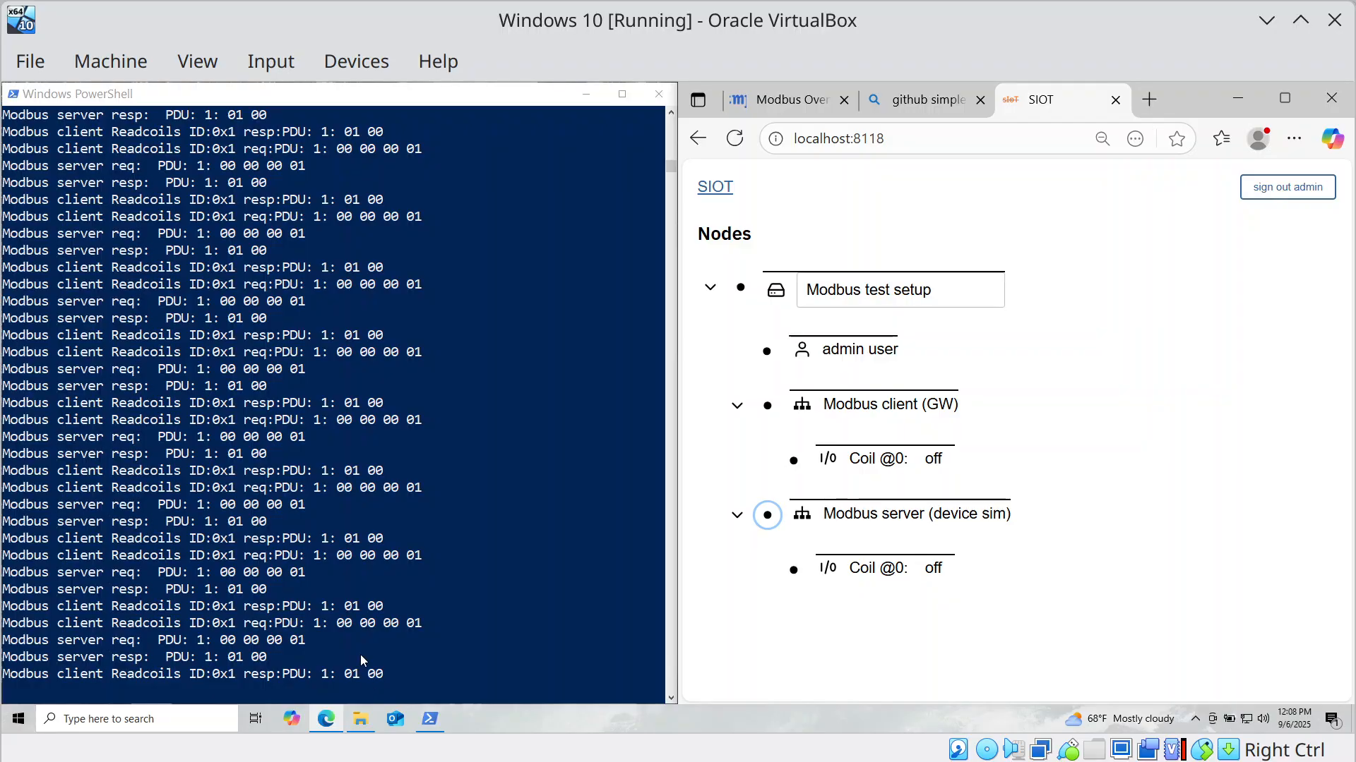
Zoom the page to 50% and toggle the client's Coil @0 value on.
left_click(785, 469)
scroll(785, 465, "down", 4)
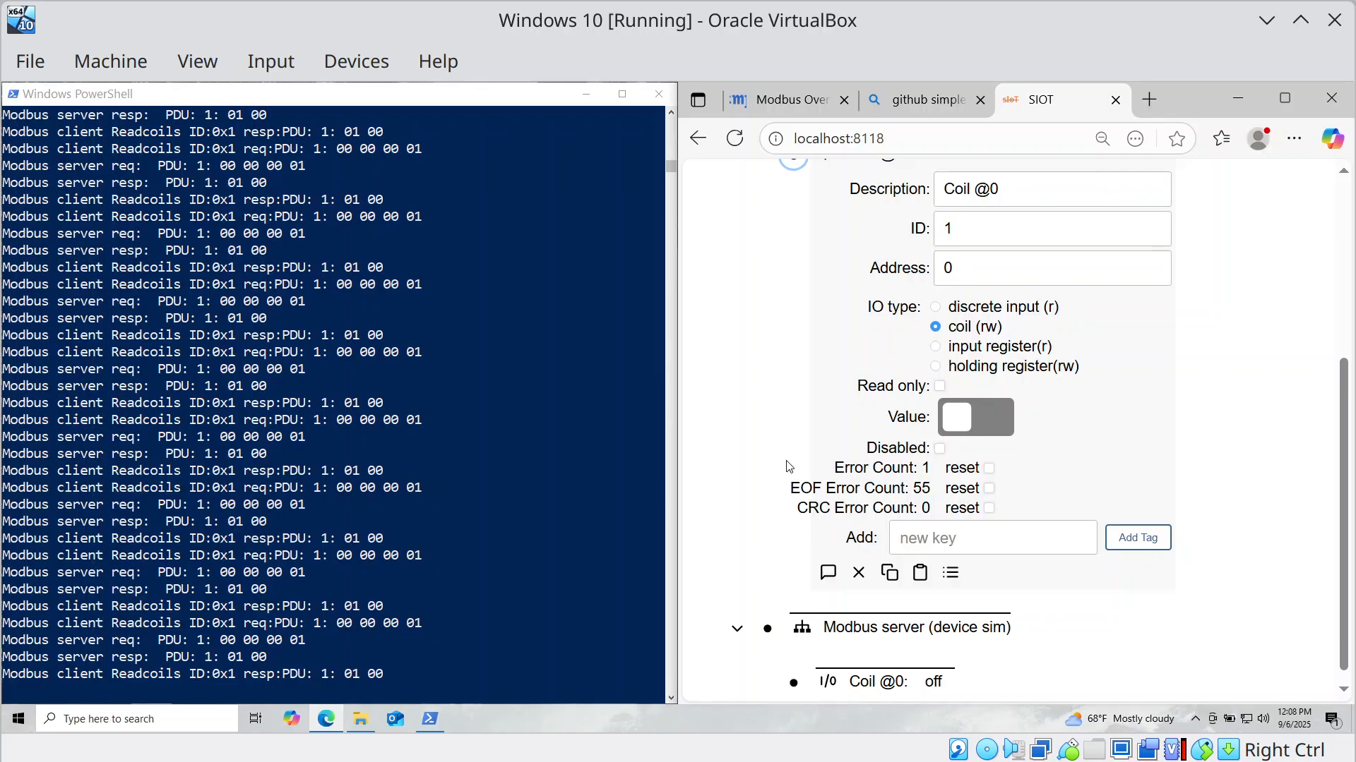
key("ctrl+minus")
key("ctrl+minus")
key("ctrl+minus")
key("ctrl+minus")
key("ctrl+minus")
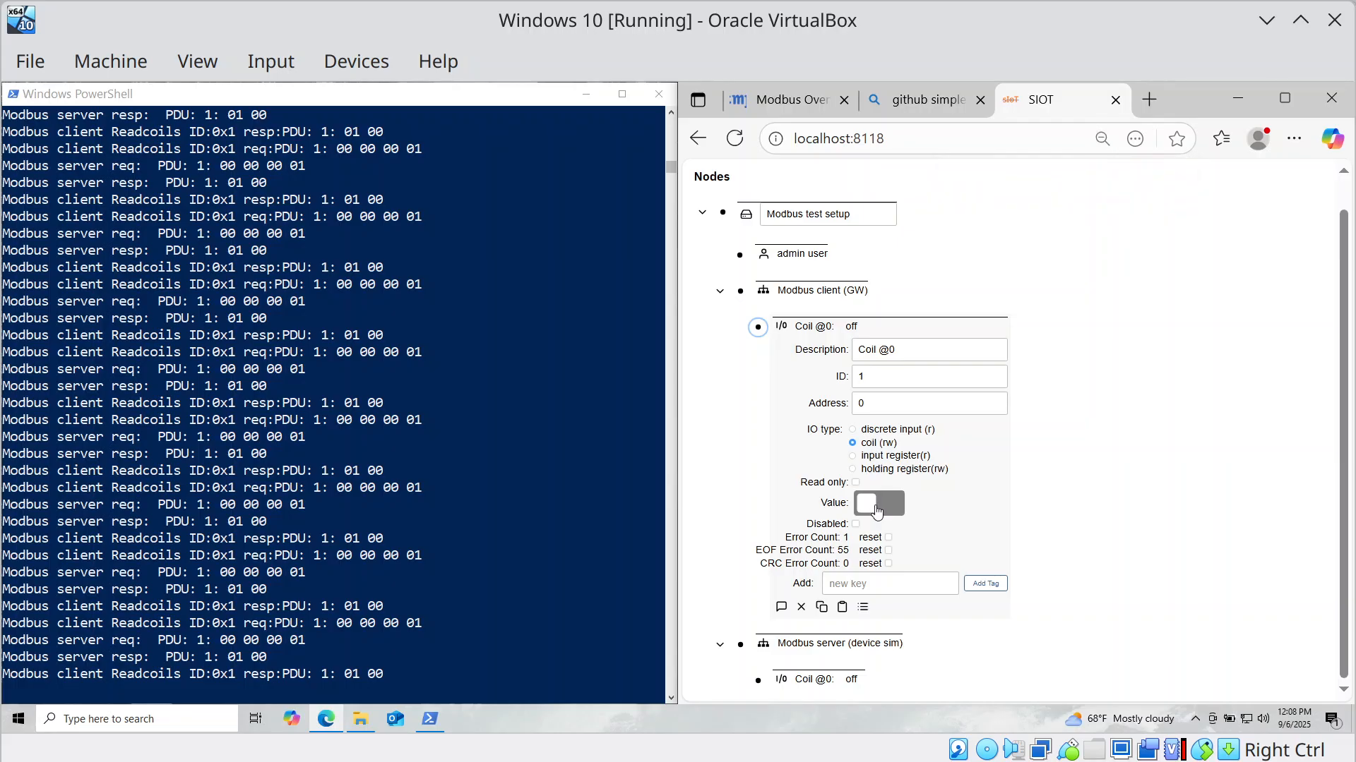
left_click(876, 510)
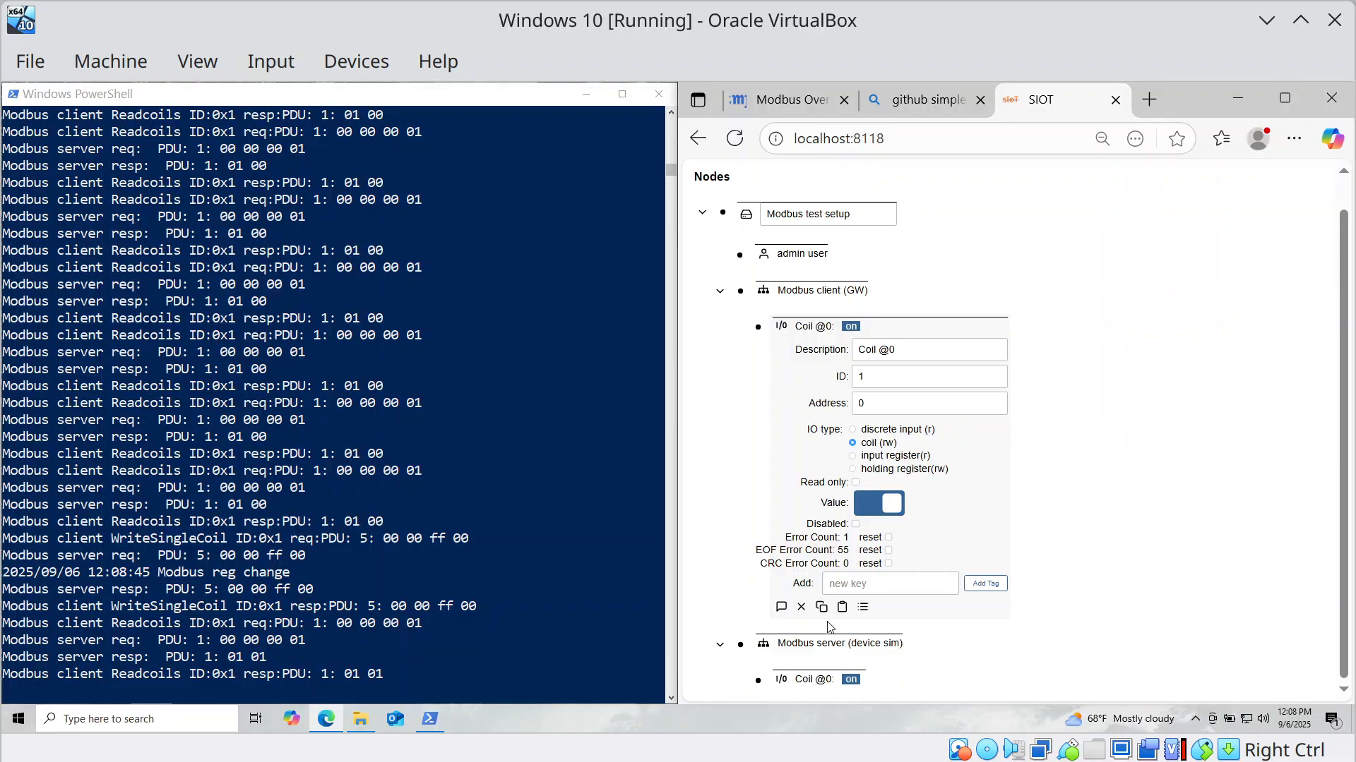
left_click(740, 645)
Add a new Modbus IO child node under the Modbus server.
scroll(872, 597, "down", 4)
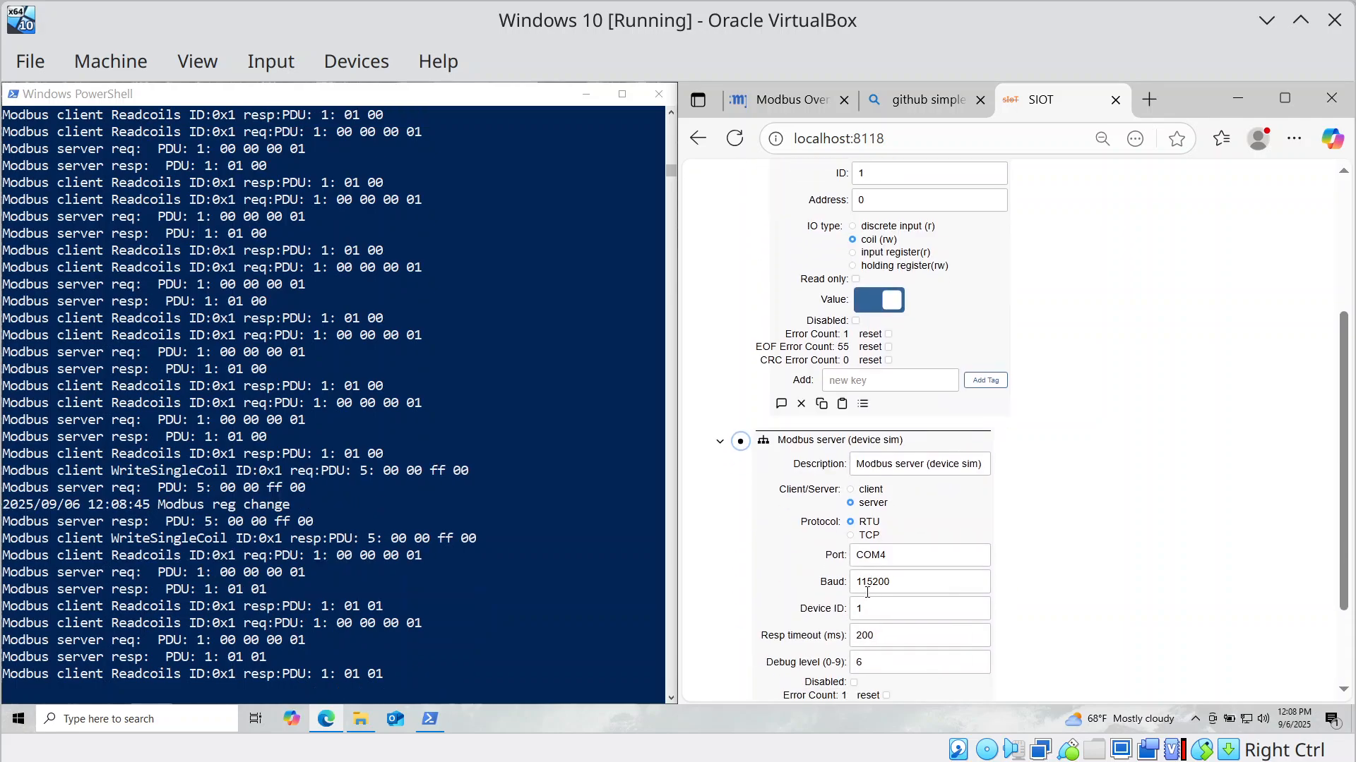
left_click(763, 644)
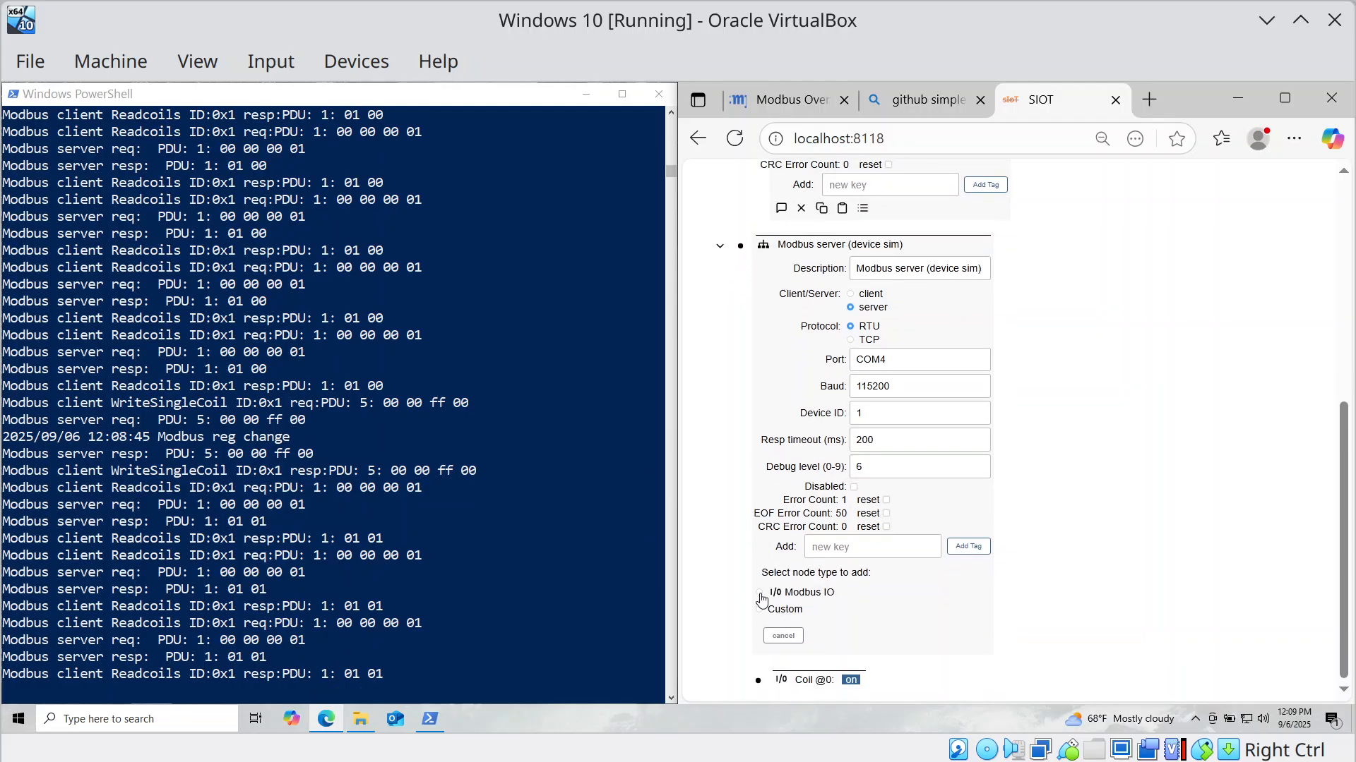
left_click(759, 595)
left_click(774, 636)
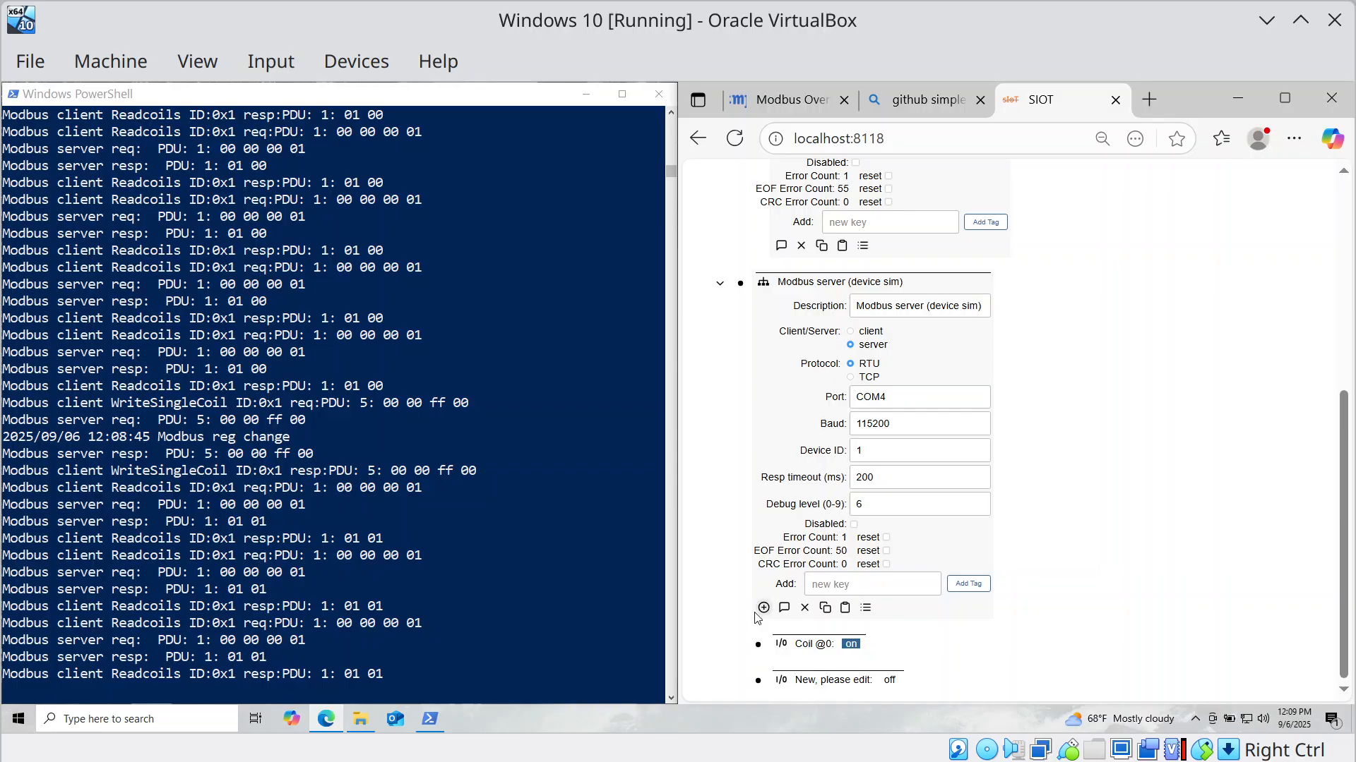
left_click(757, 680)
scroll(922, 592, "down", 3)
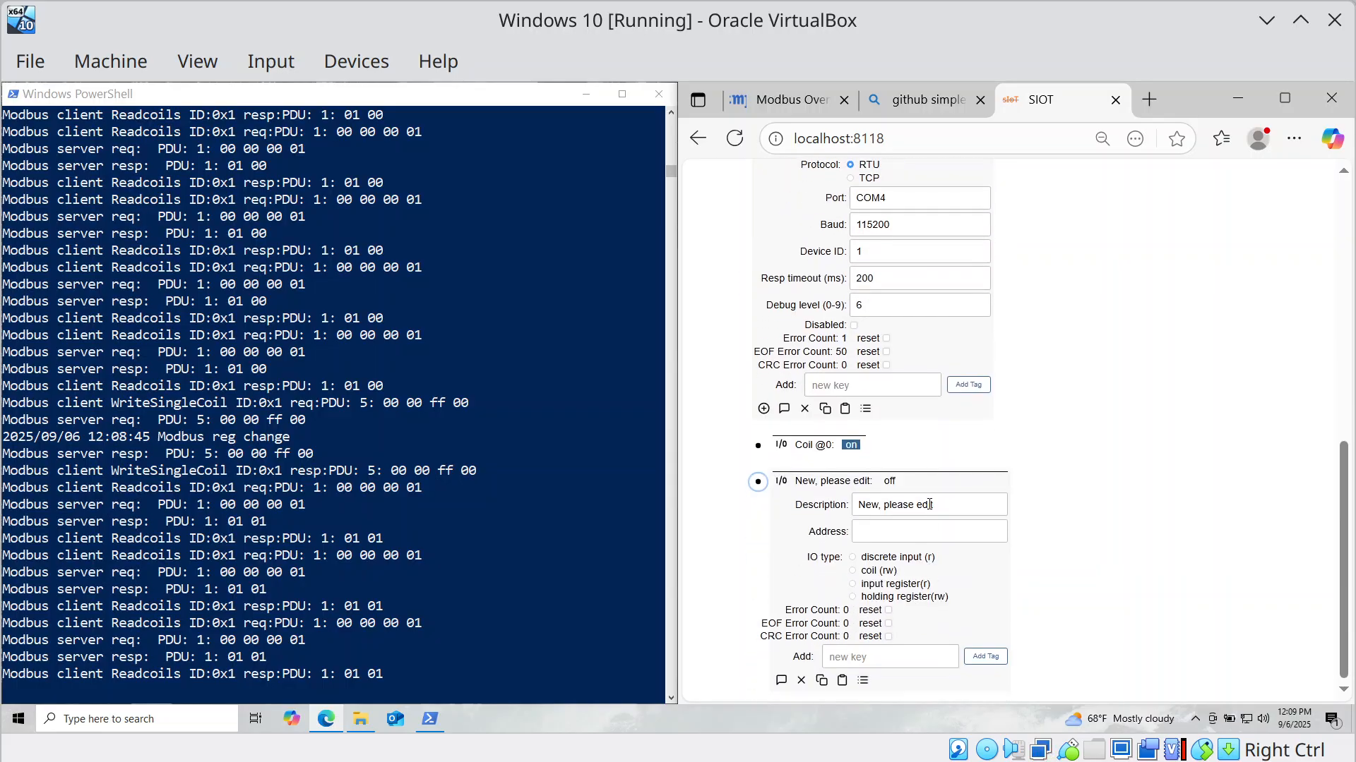
left_click_drag(929, 504, 812, 516)
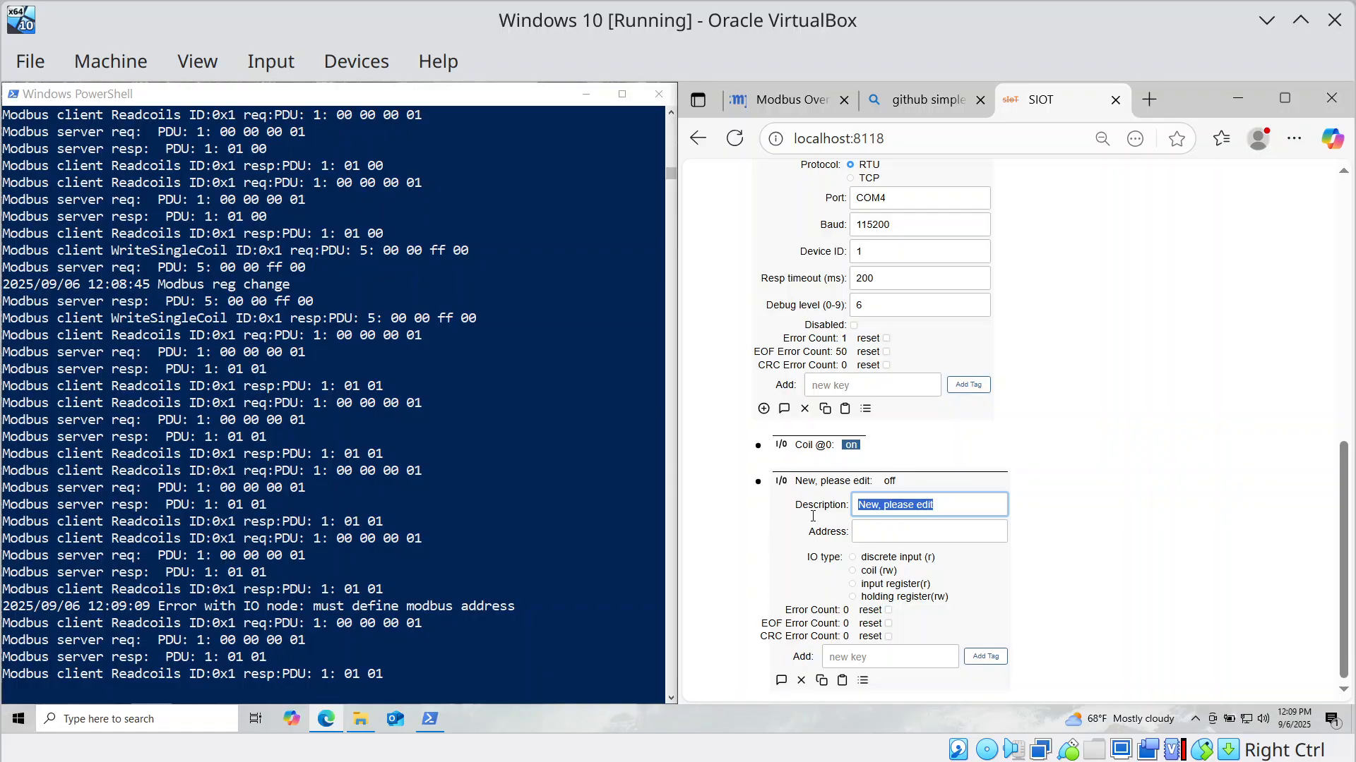
type("Input ")
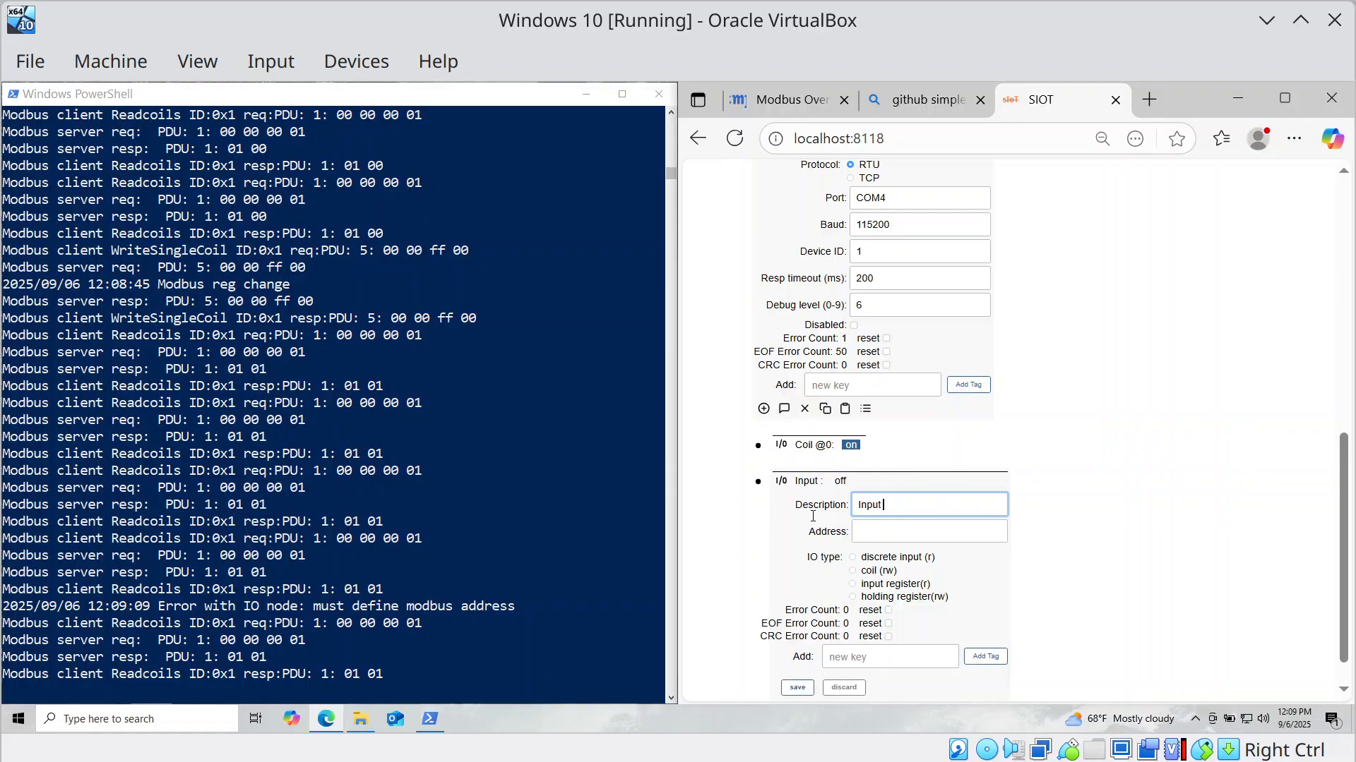
type("reg @")
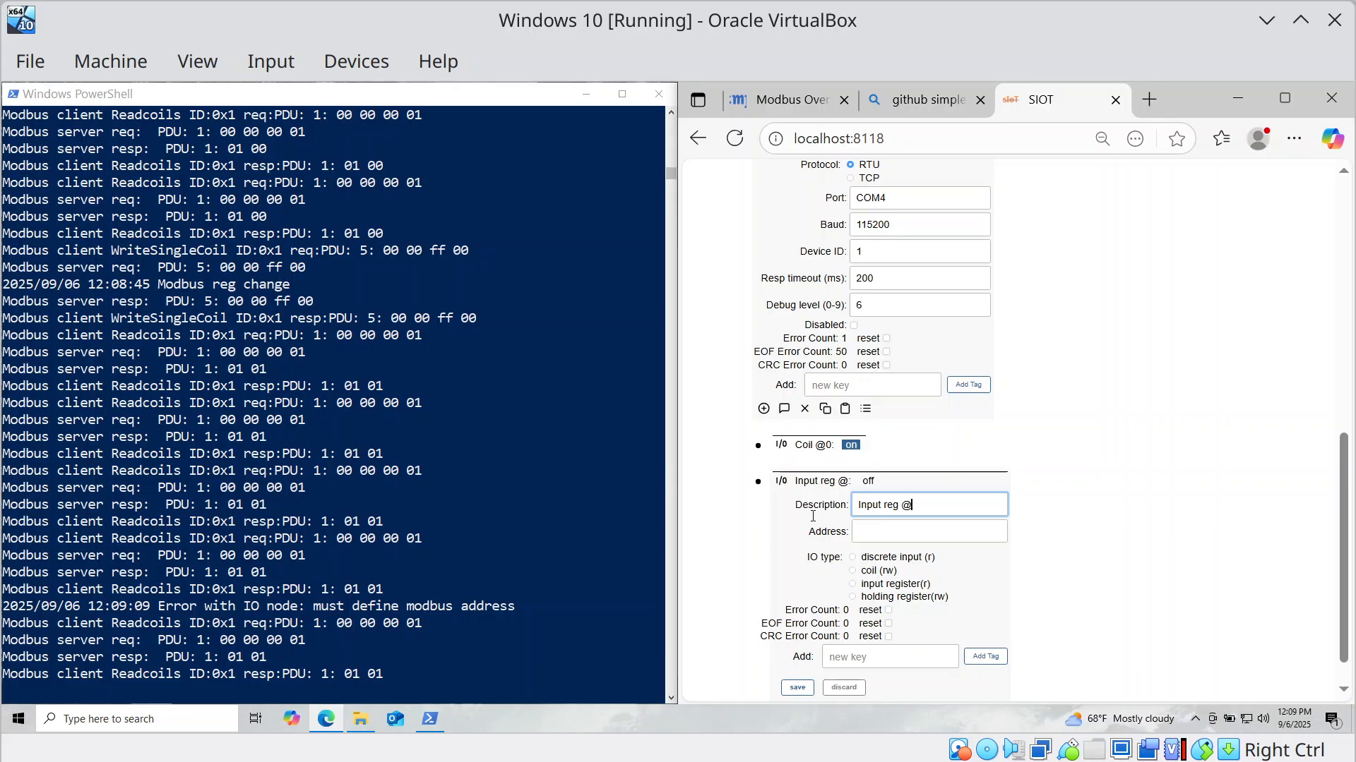
type("100")
key("Tab")
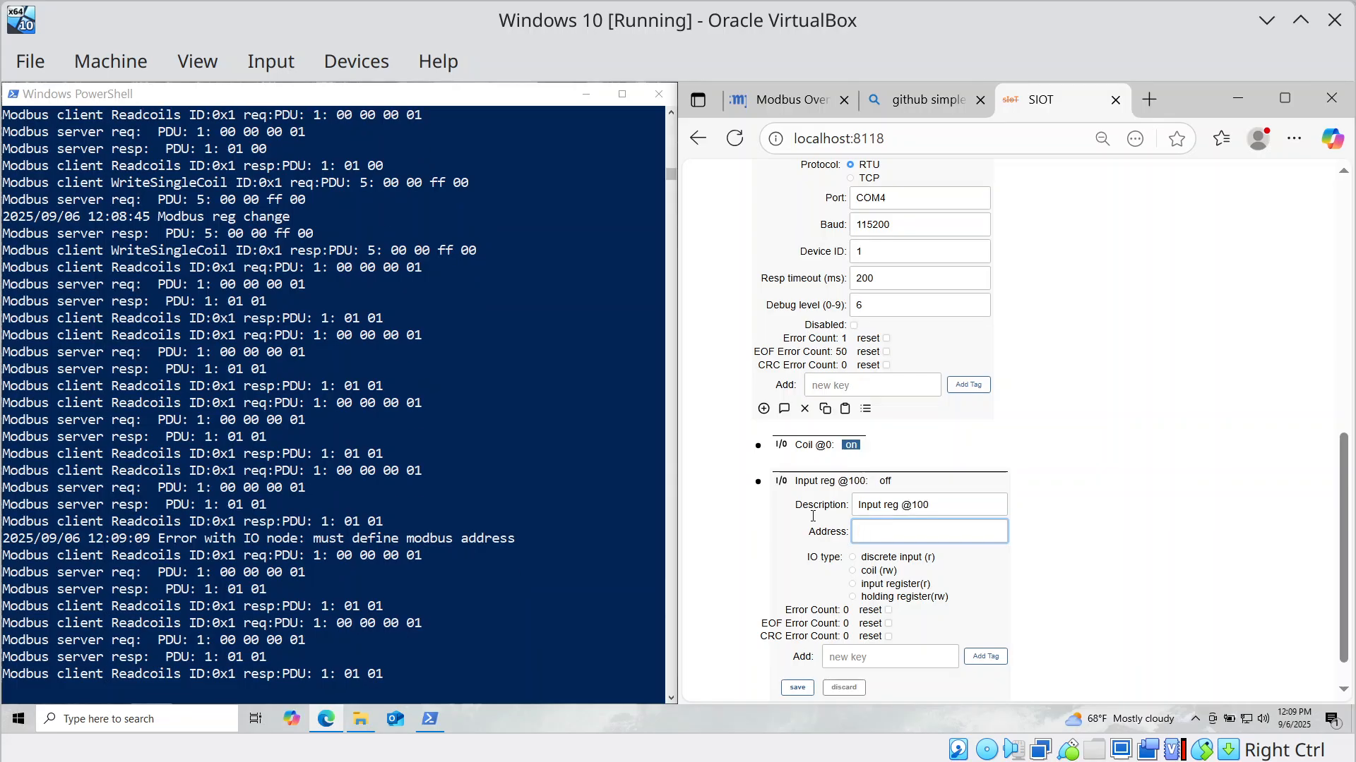
key("Tab")
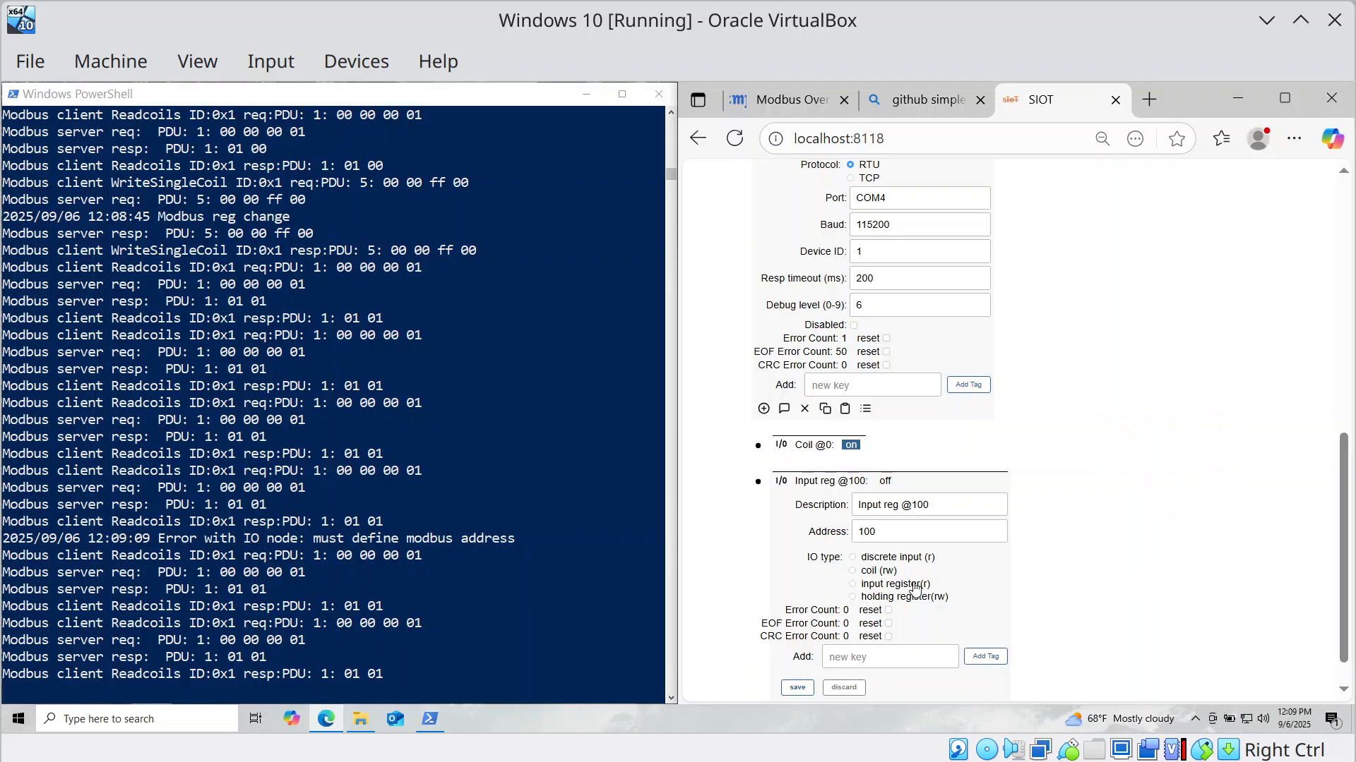
left_click(852, 583)
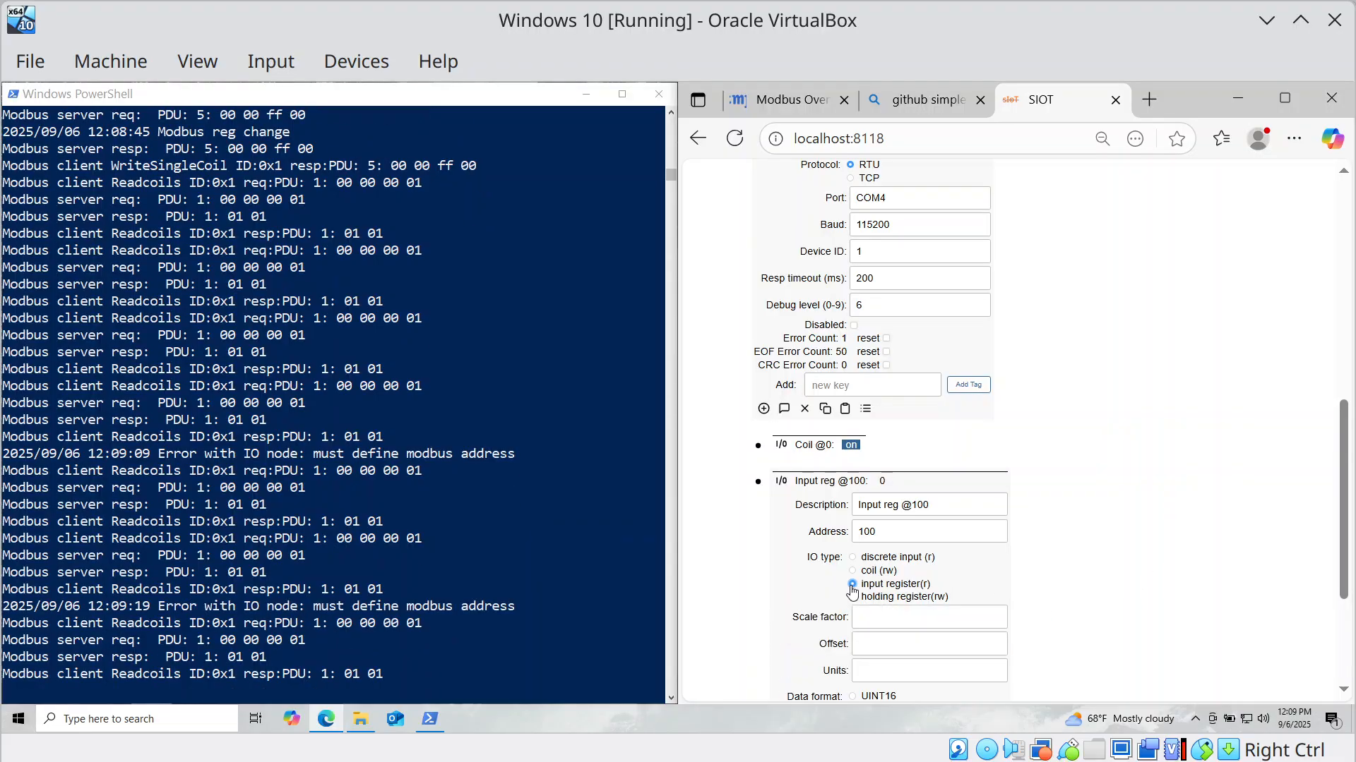
Set scale 1, offset 0, units Gal, UINT16 format and value 556, then save.
left_click(878, 615)
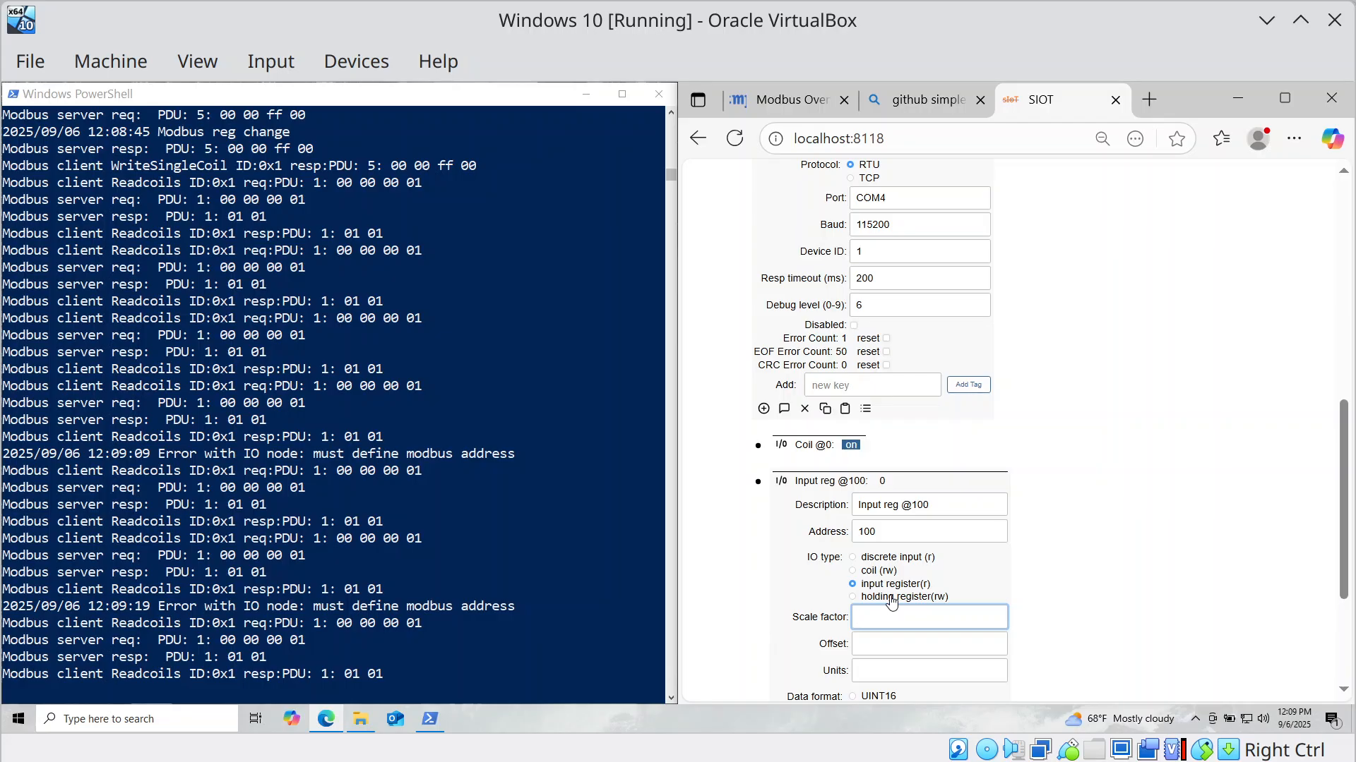
type("1")
key("Tab")
type("0")
key("Tab")
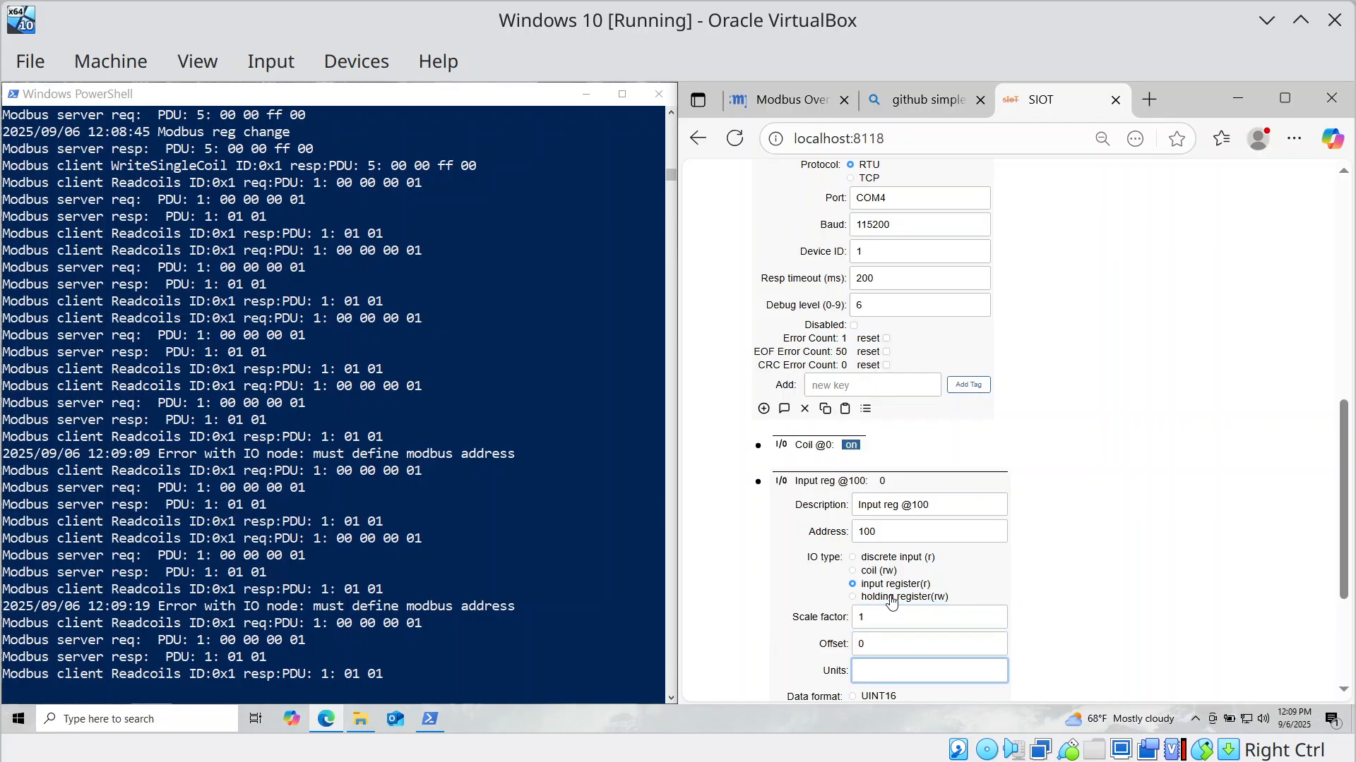
type("Gal")
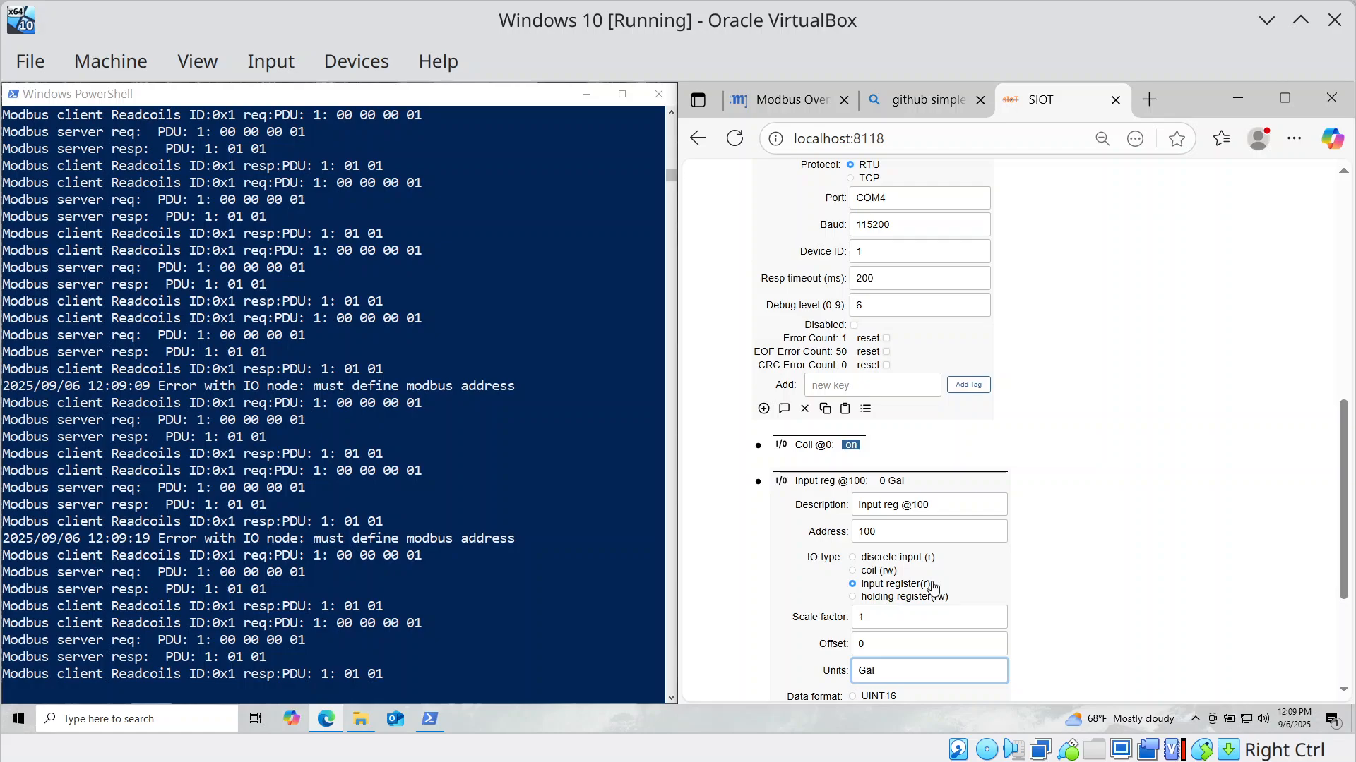
scroll(760, 592, "down", 3)
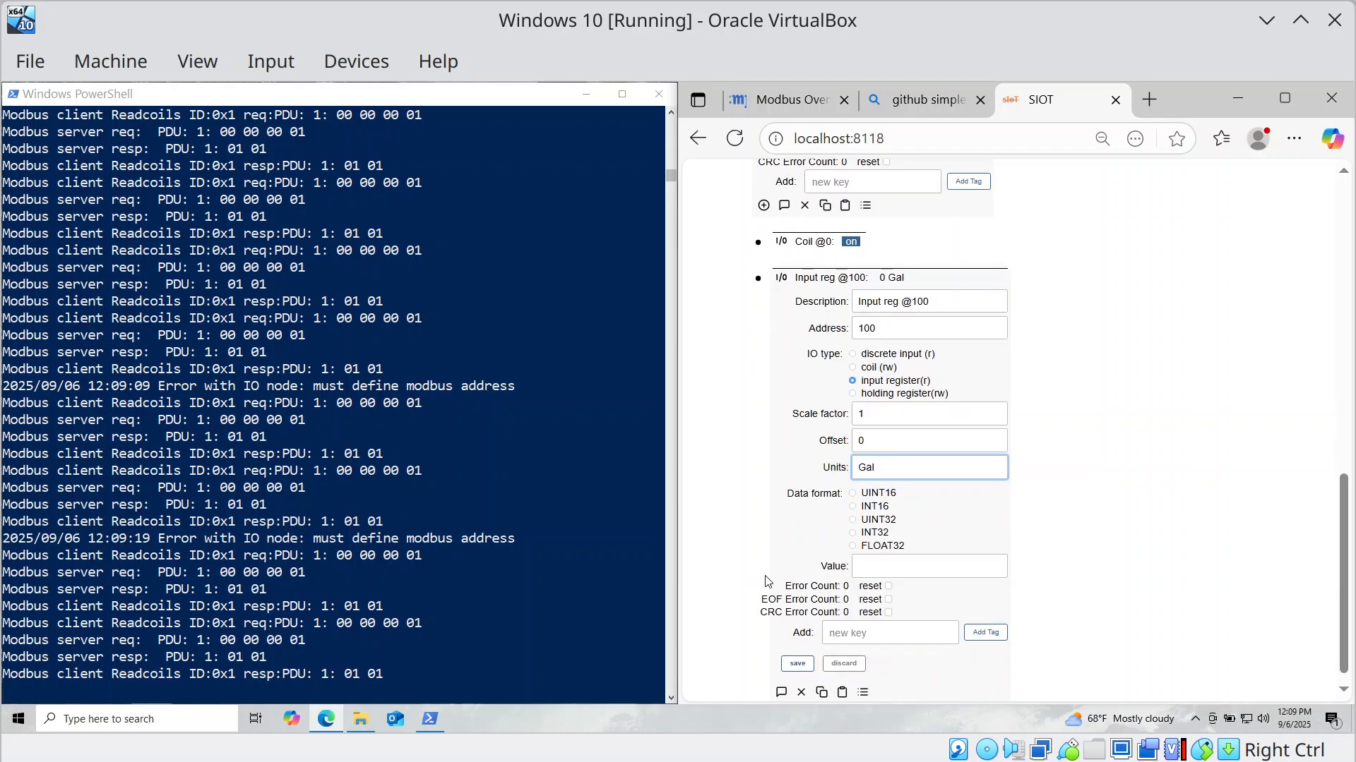
left_click(851, 493)
left_click(864, 574)
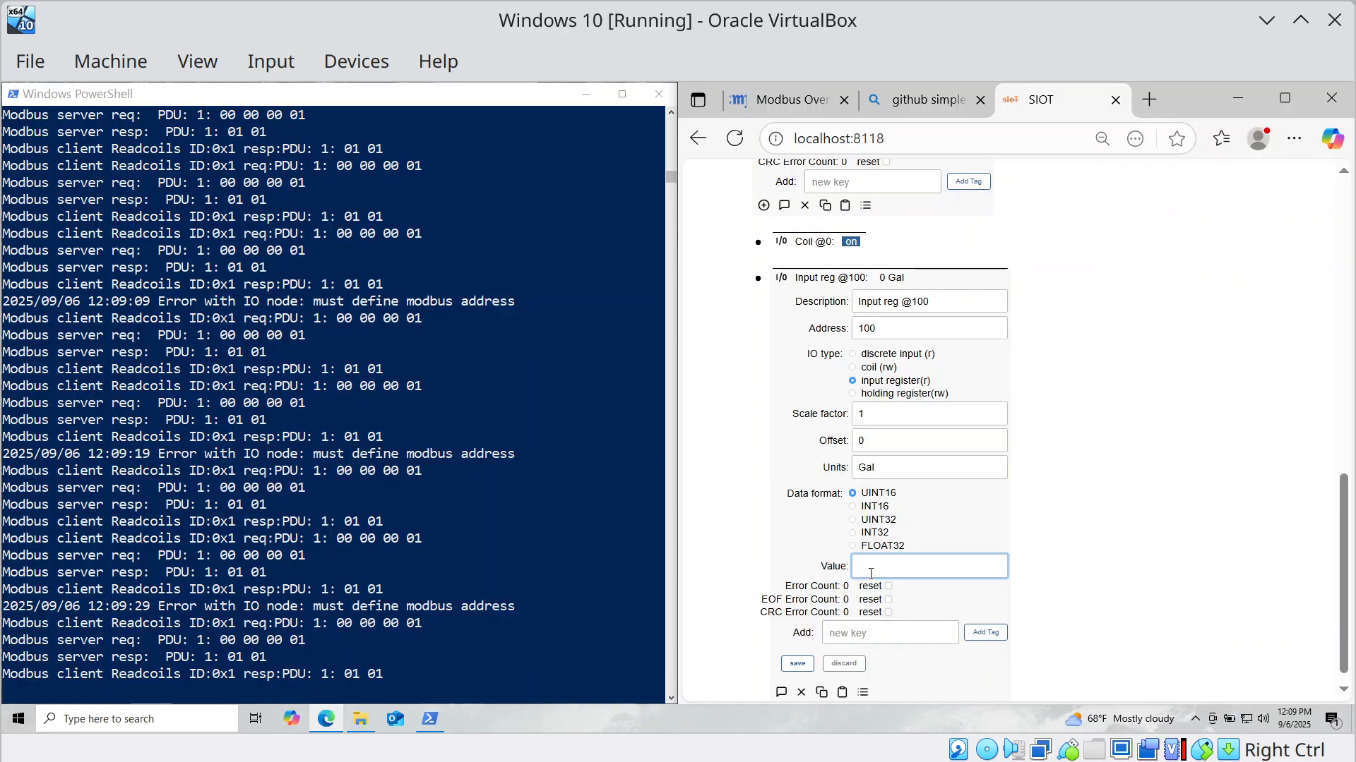
type("556")
left_click(798, 665)
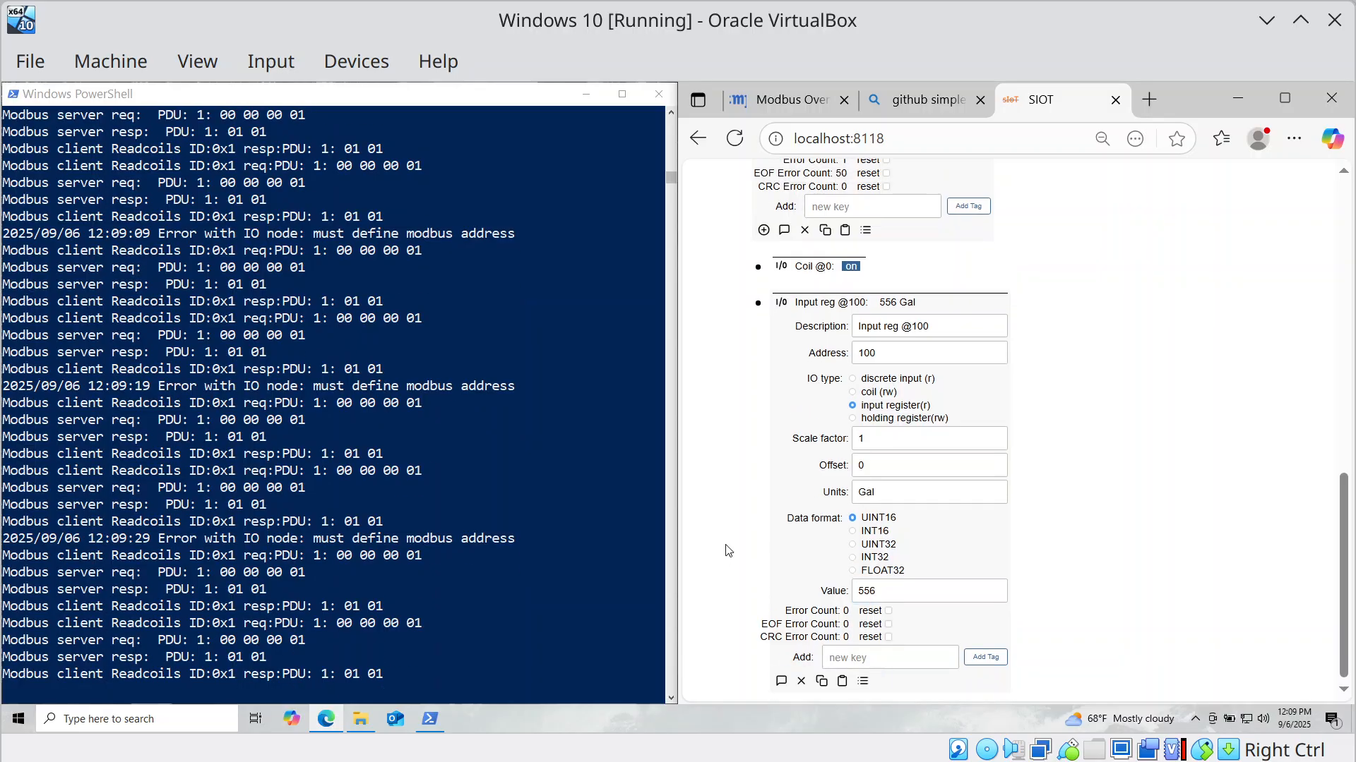
left_click(758, 303)
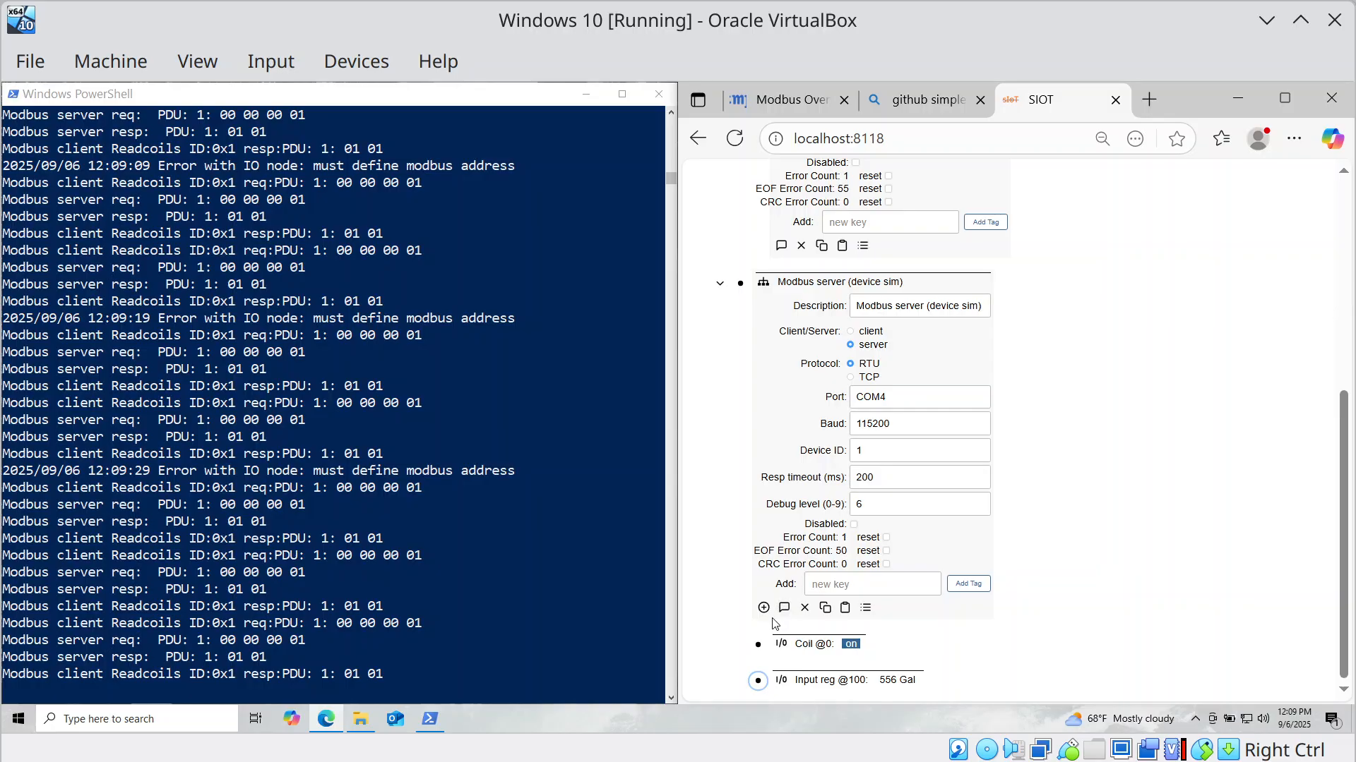
left_click(757, 680)
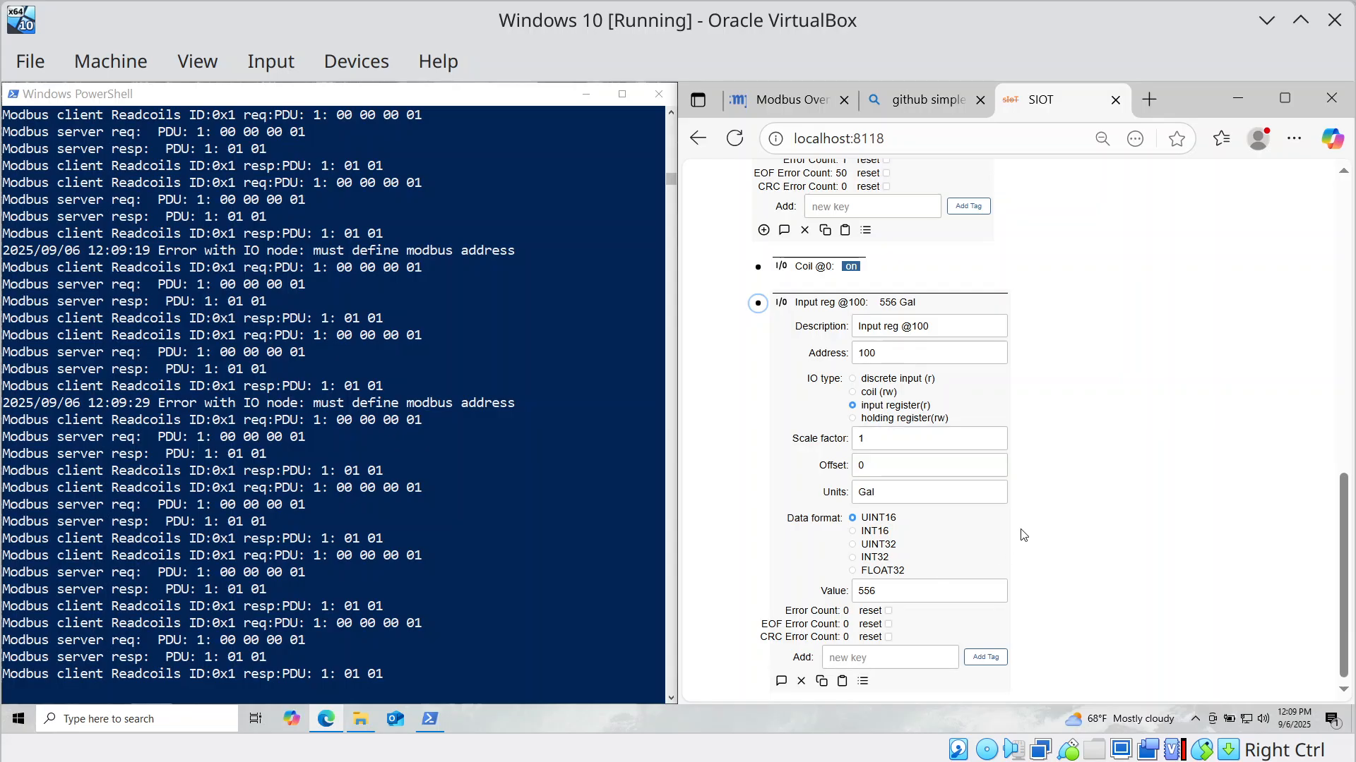
scroll(1002, 535, "up", 3)
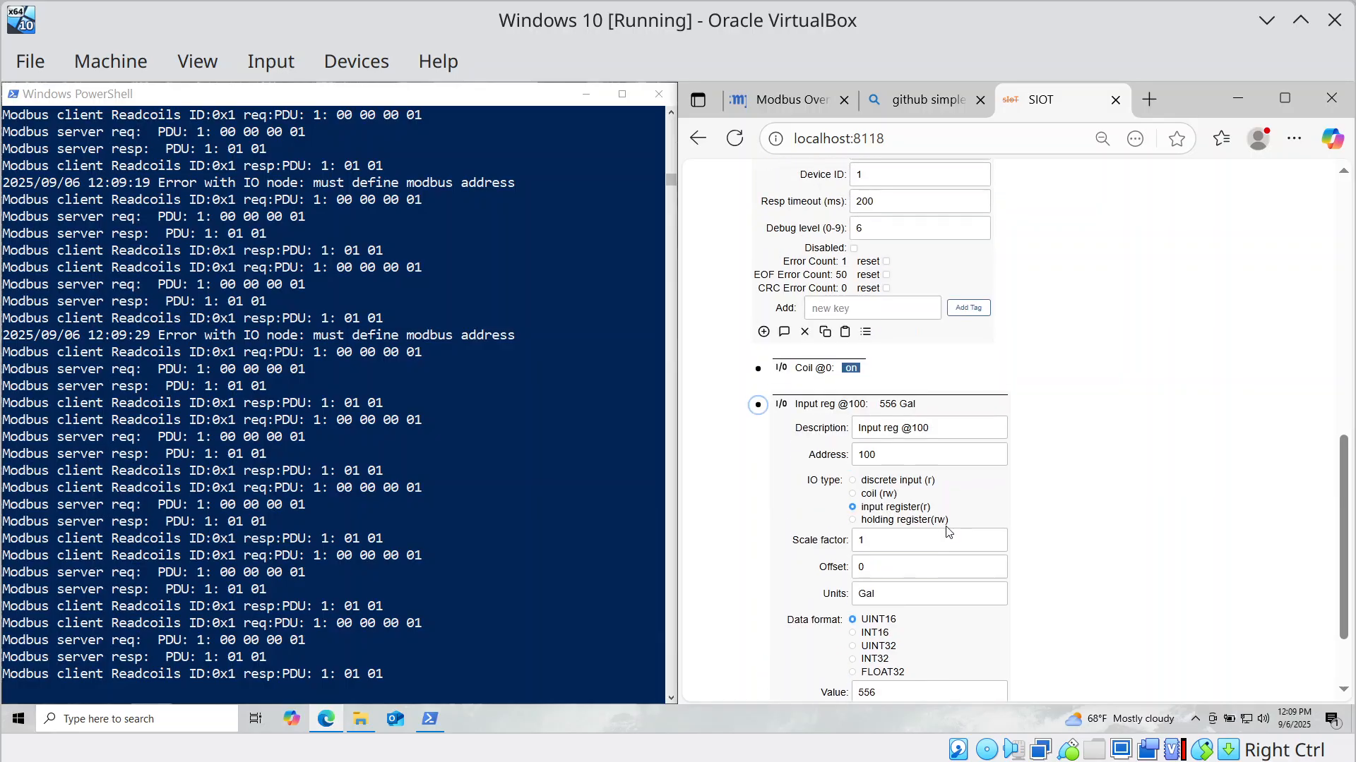
scroll(947, 531, "up", 9)
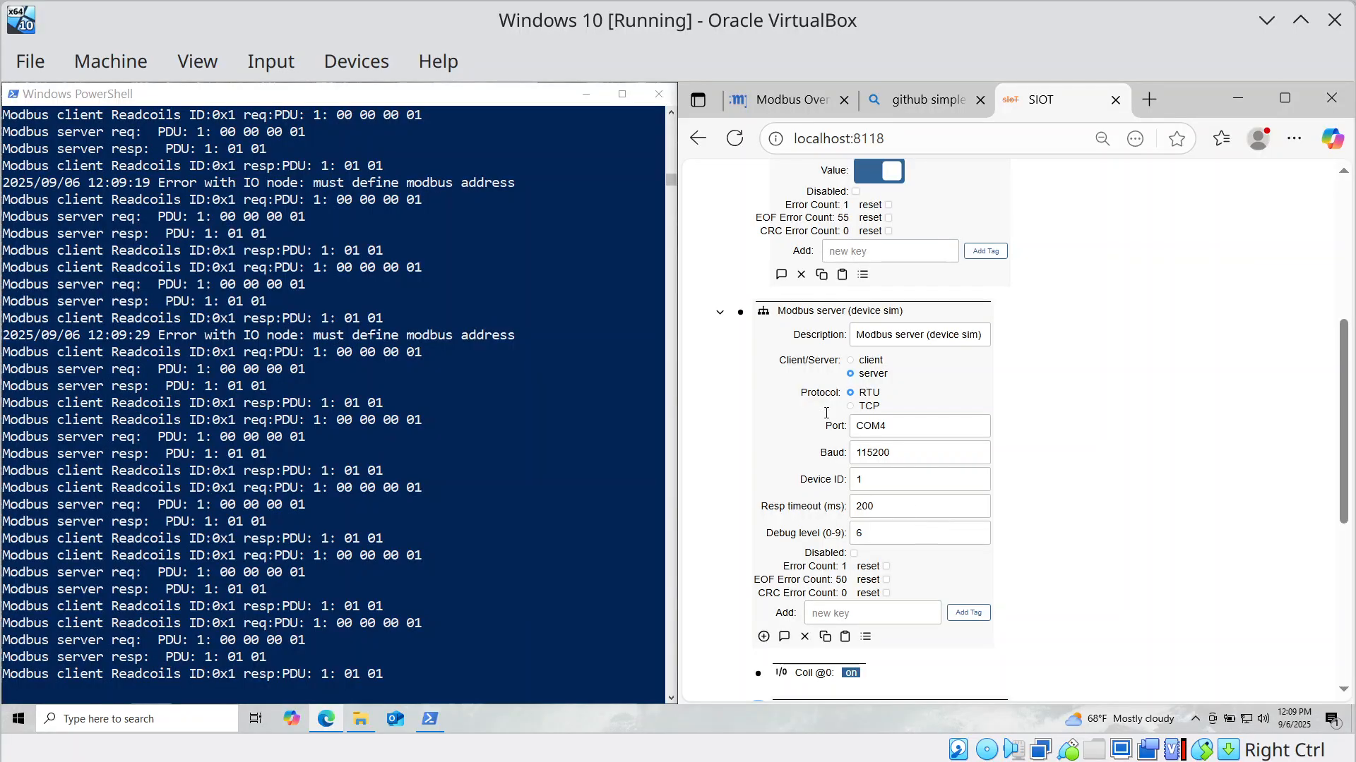
scroll(826, 413, "up", 11)
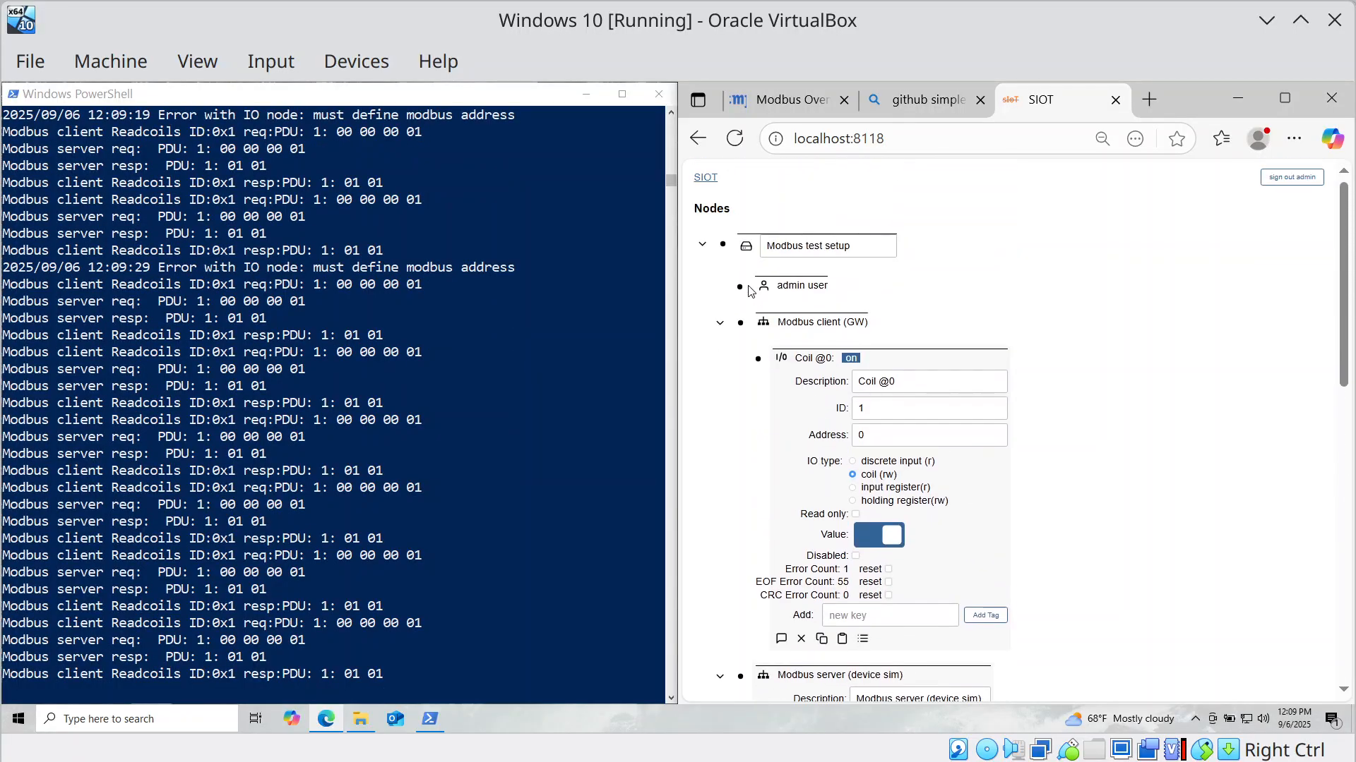
Open the Modbus client (GW) settings and list the node types to add beneath it.
left_click(740, 322)
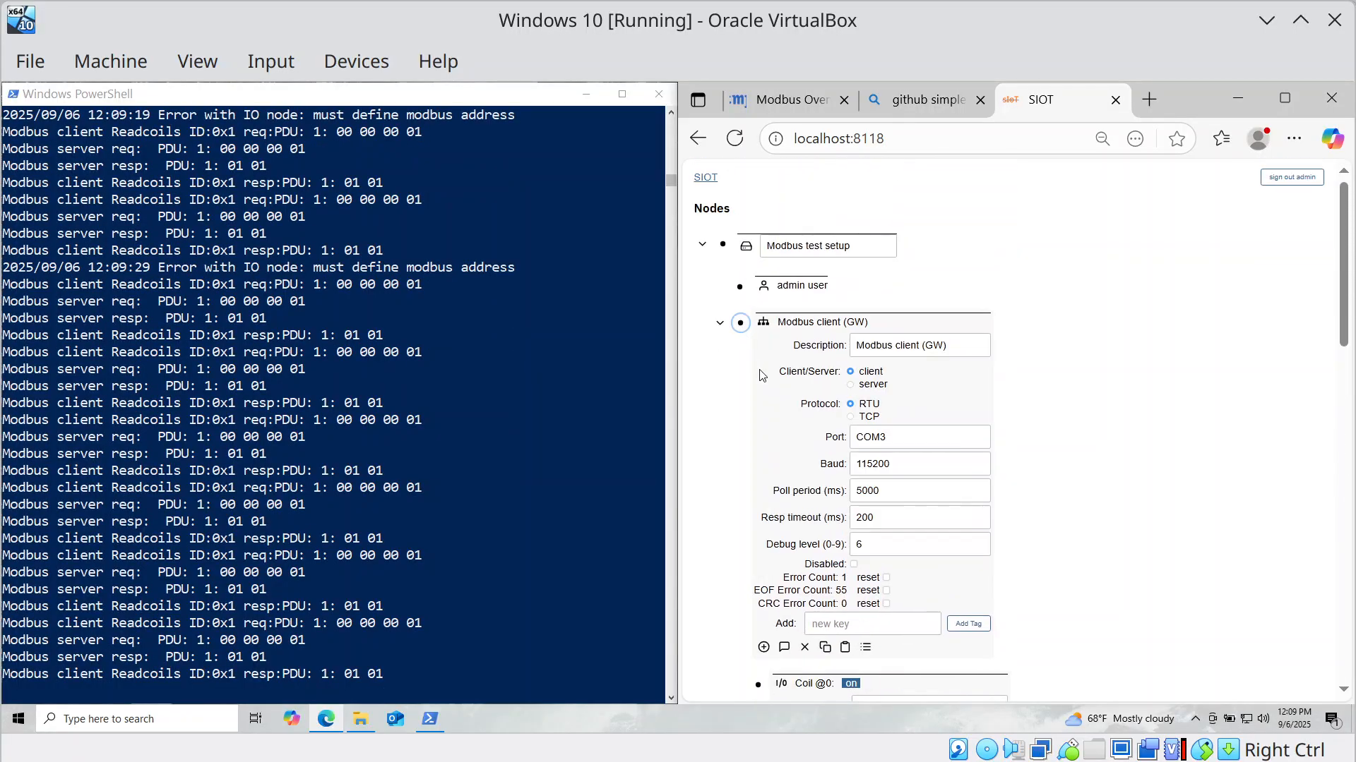
left_click(763, 647)
scroll(935, 603, "down", 5)
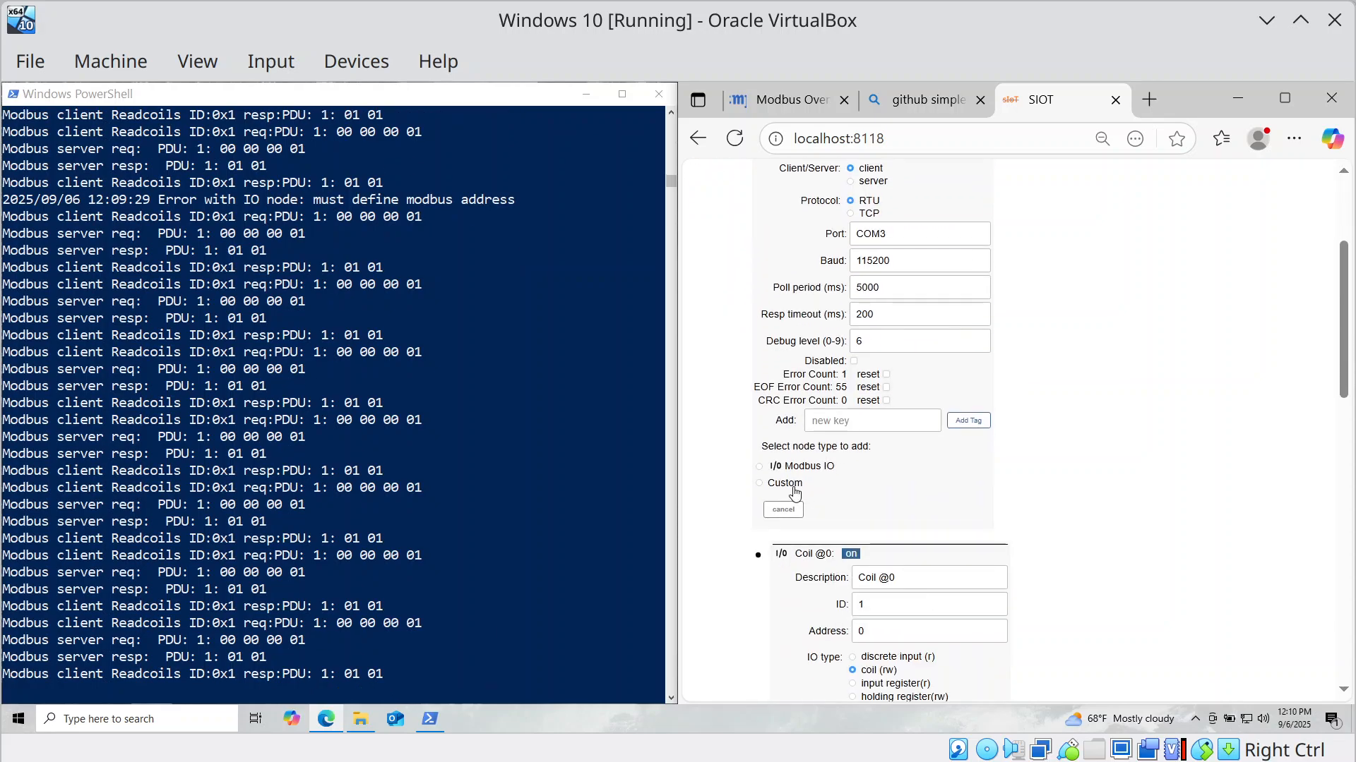
Add a new Modbus IO node under the client and open its settings.
left_click(759, 467)
left_click(778, 511)
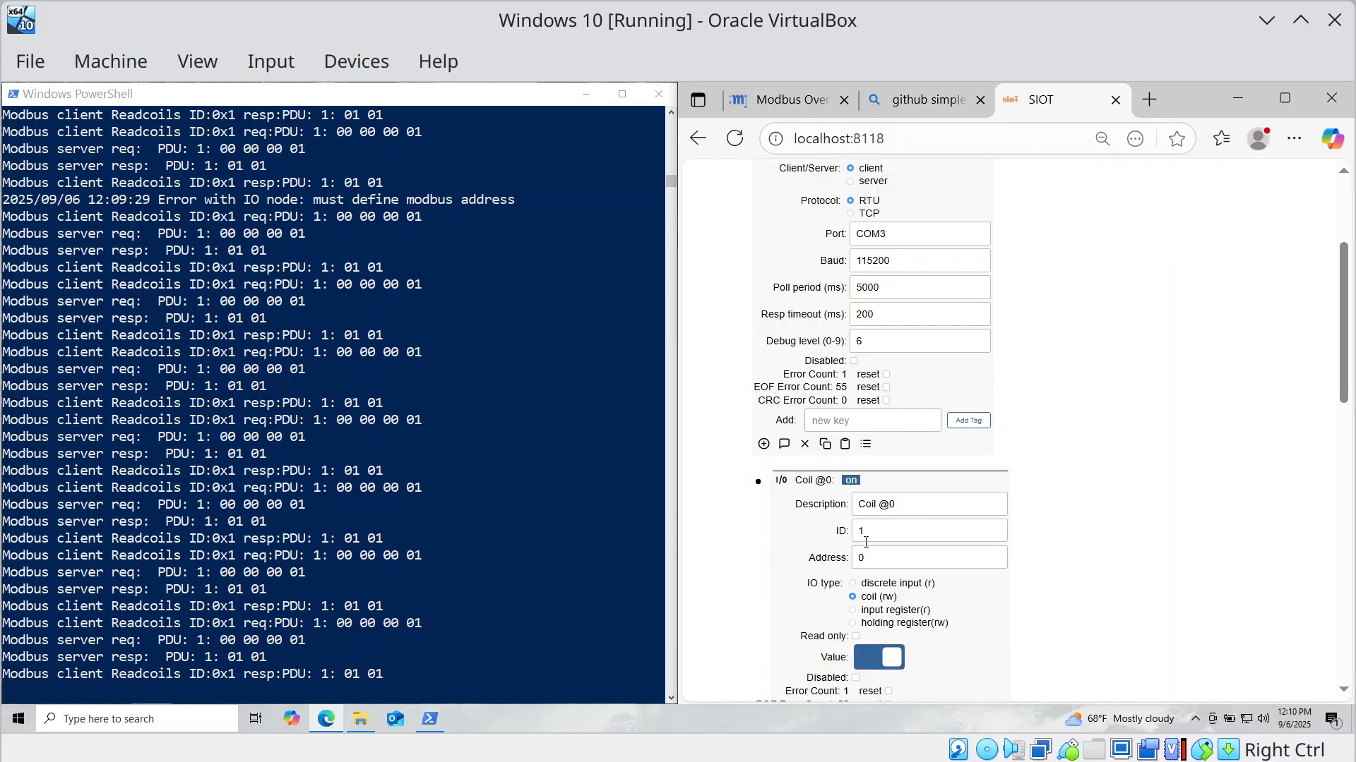
left_click(918, 504)
scroll(783, 520, "down", 4)
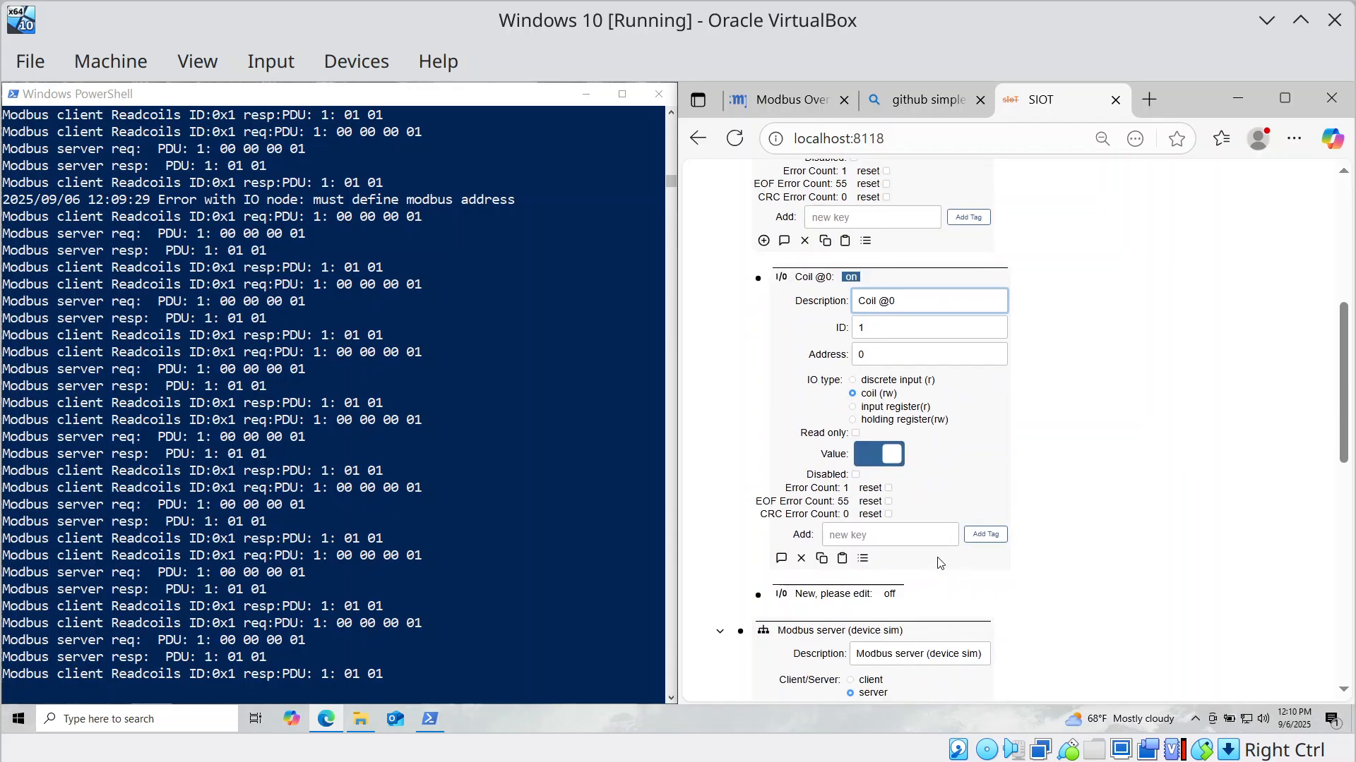
left_click(757, 493)
scroll(972, 515, "down", 1)
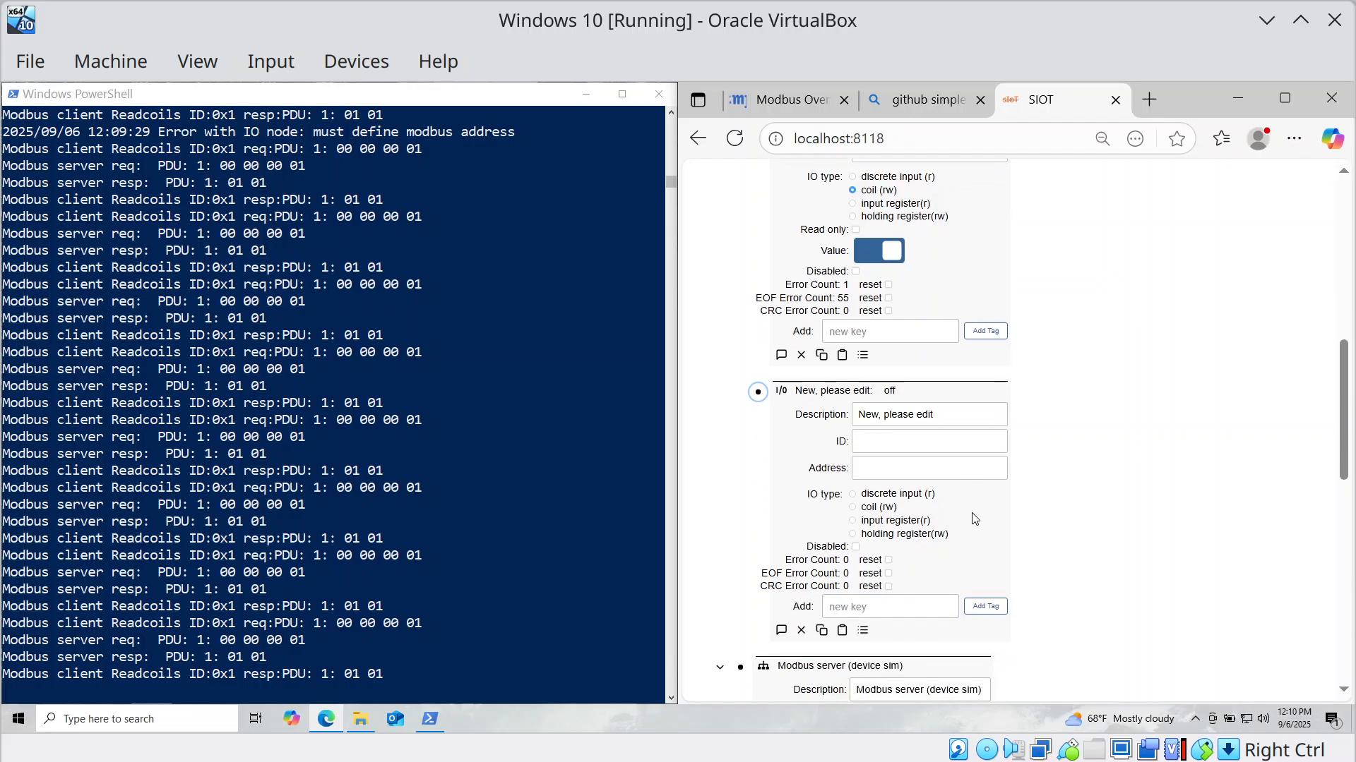
left_click_drag(959, 412, 839, 393)
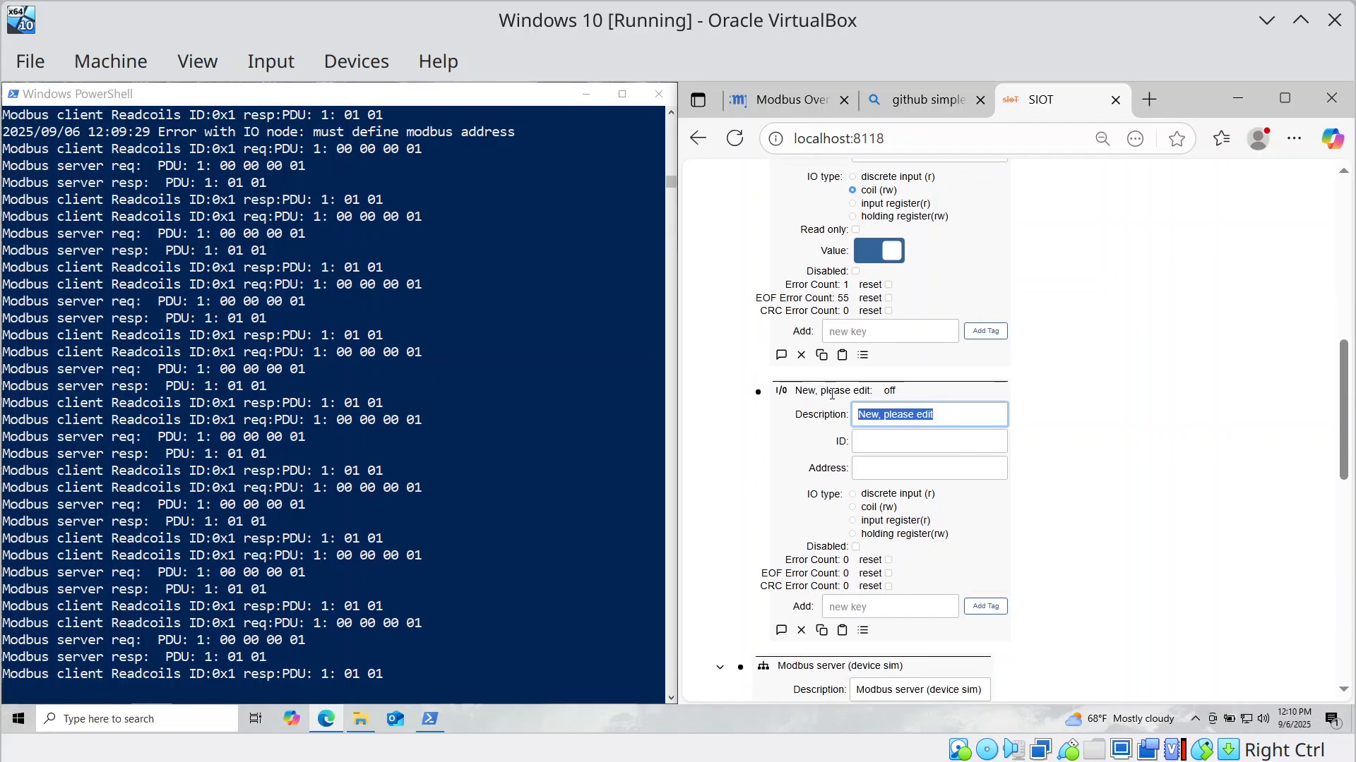
type("input reg")
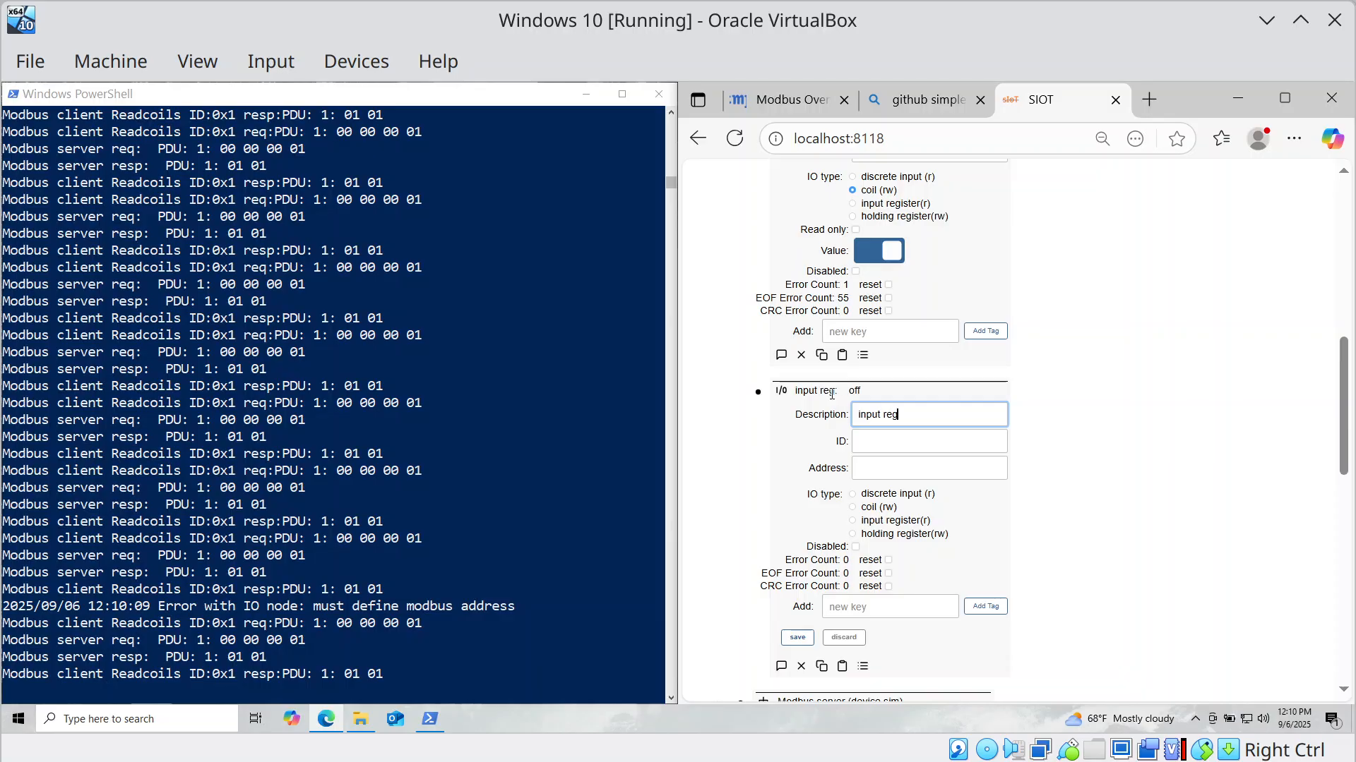
type(" @100")
key("Tab")
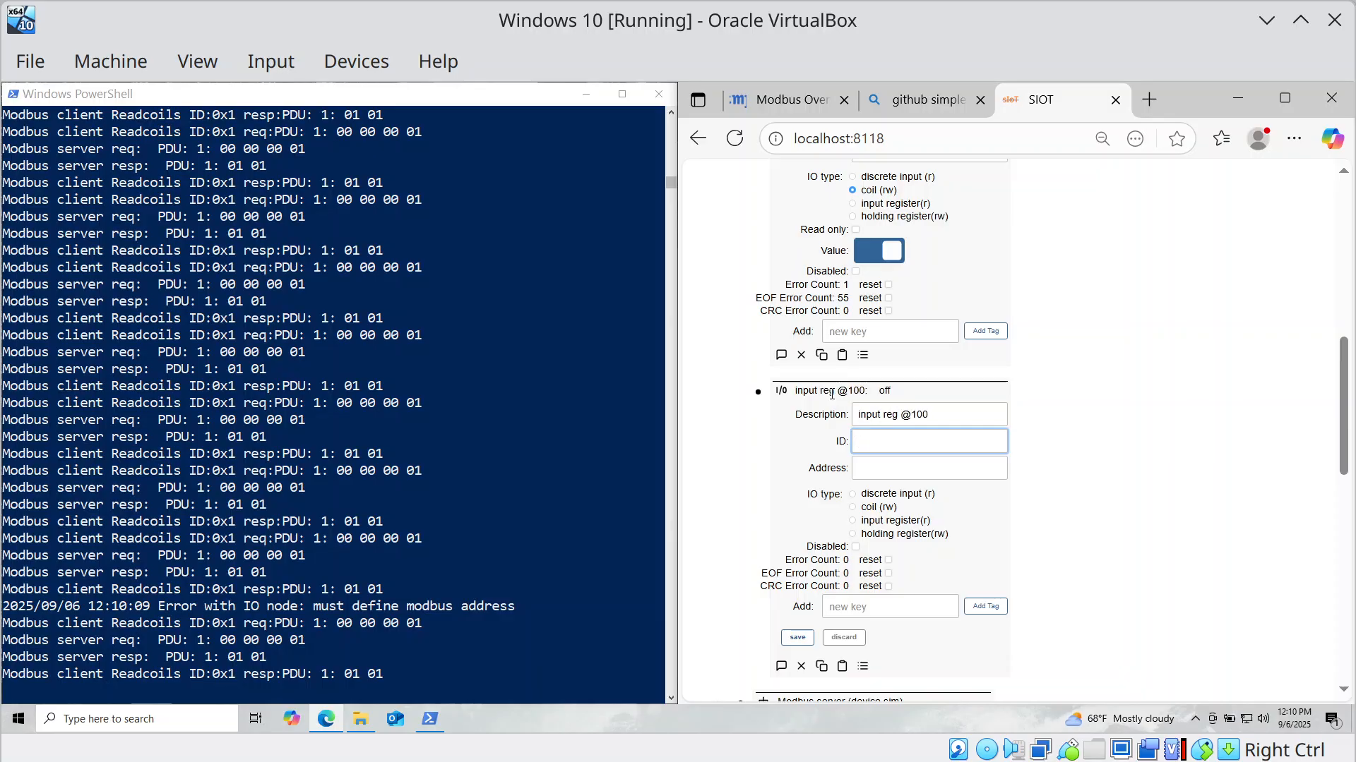
key("Tab")
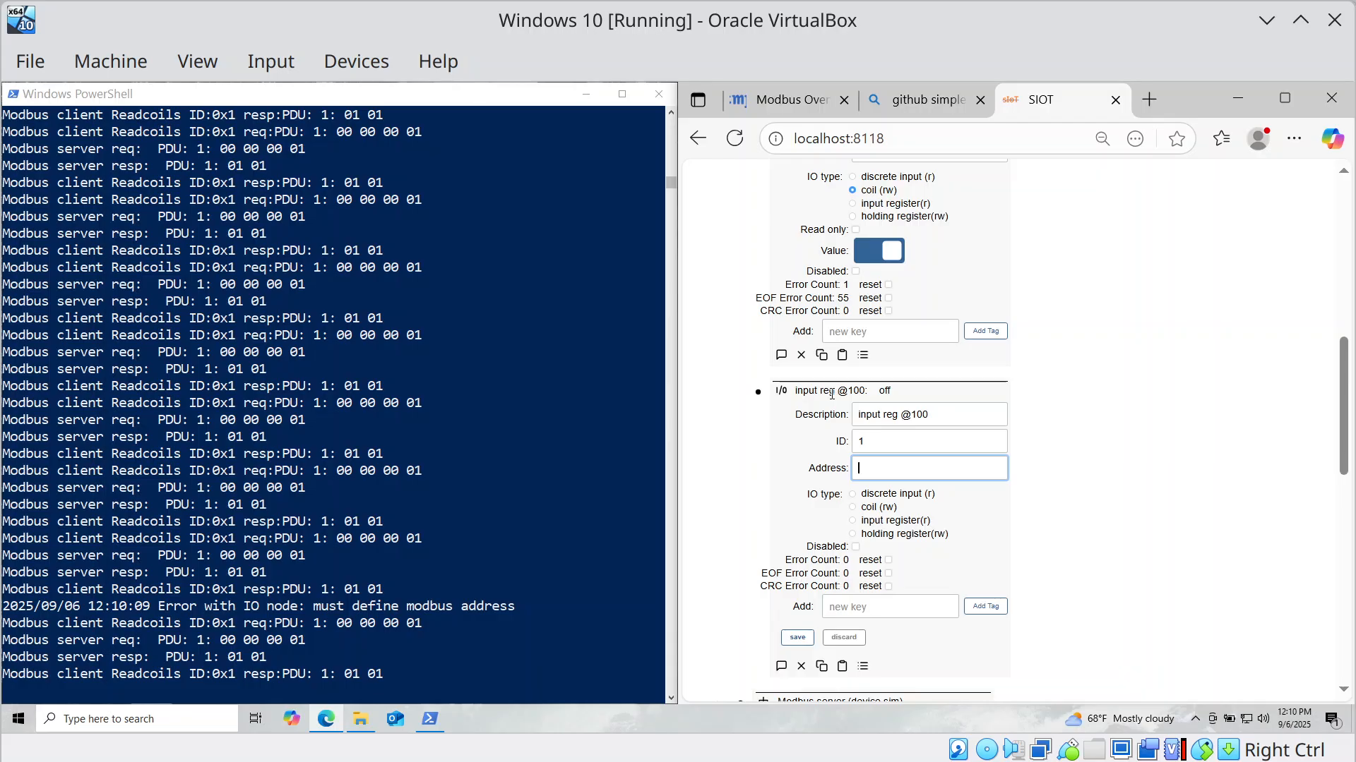
type("1000")
key("Tab")
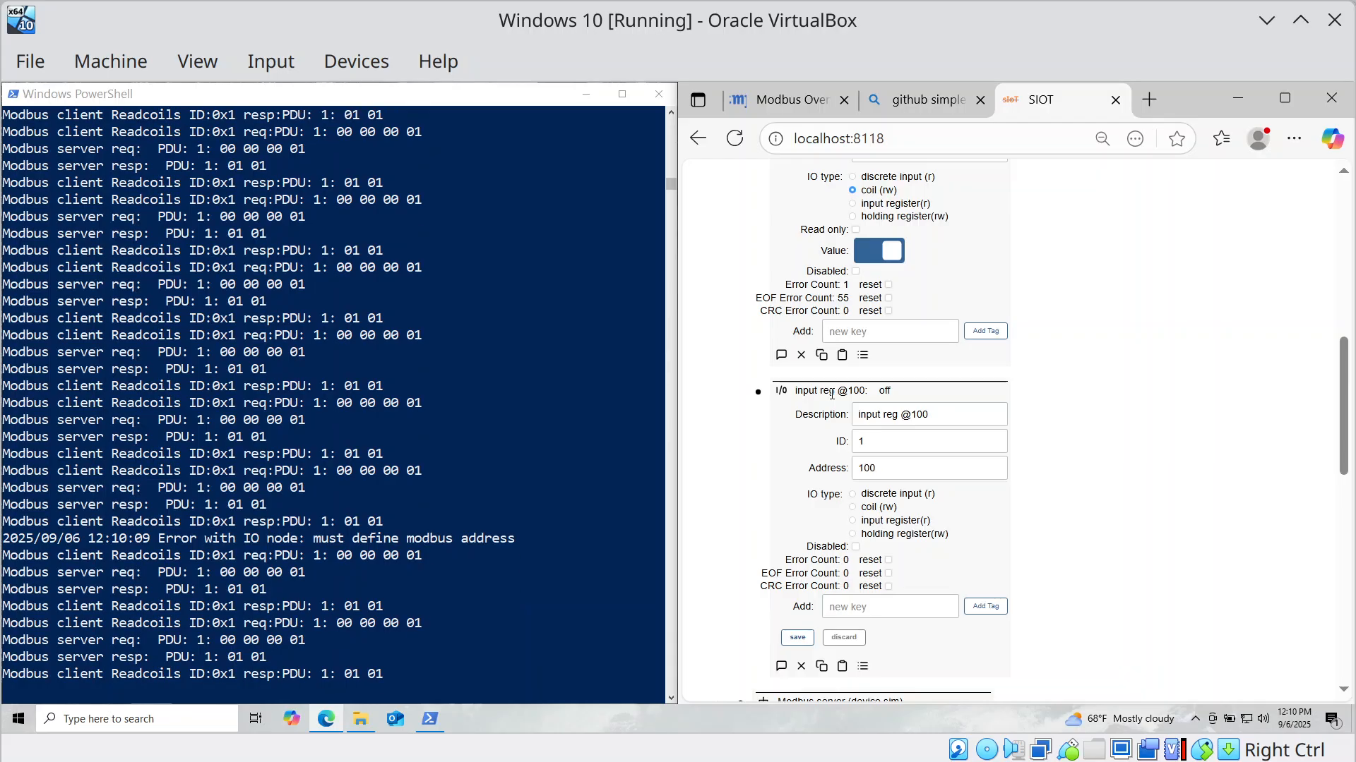
left_click(854, 522)
Set scale 1, offset 0, units Gal and UINT16 data format, then save the register.
left_click(865, 548)
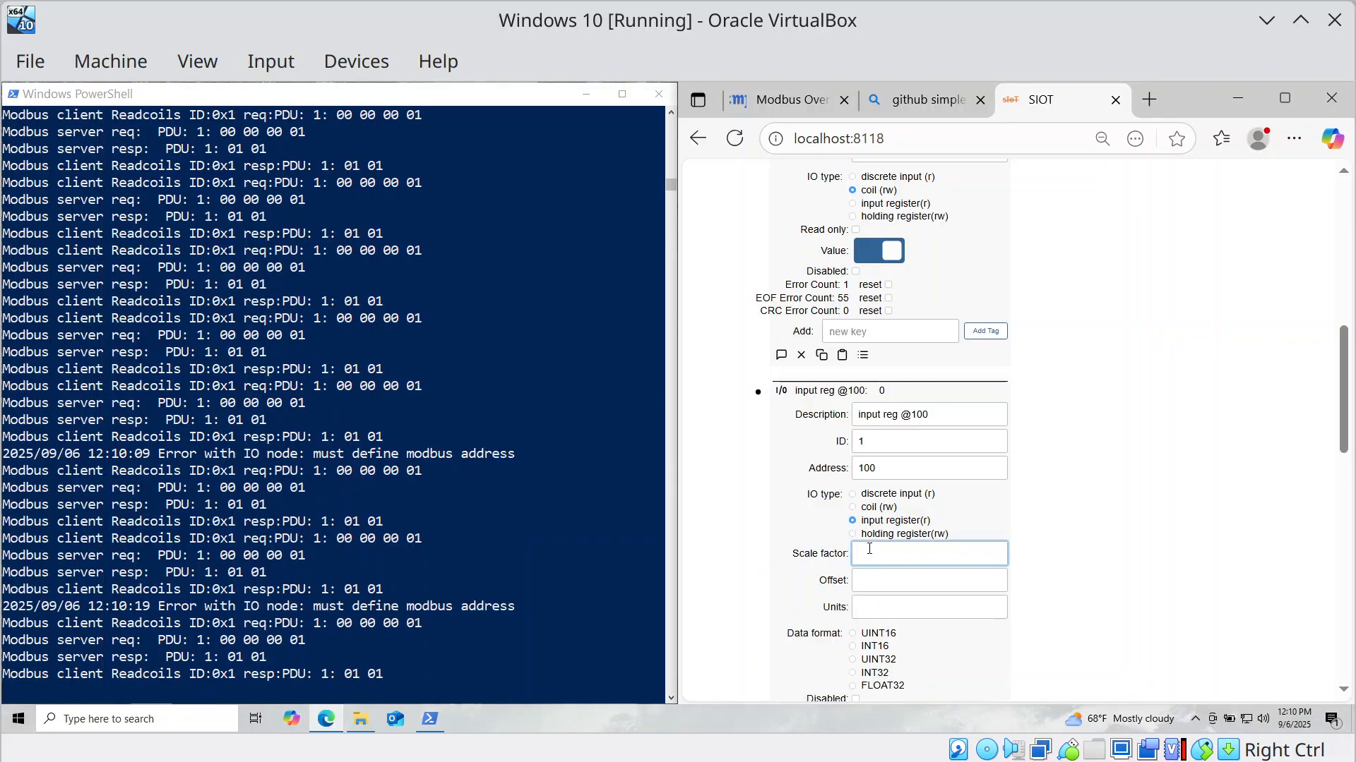
type("1")
key("Tab")
type("0")
key("Tab")
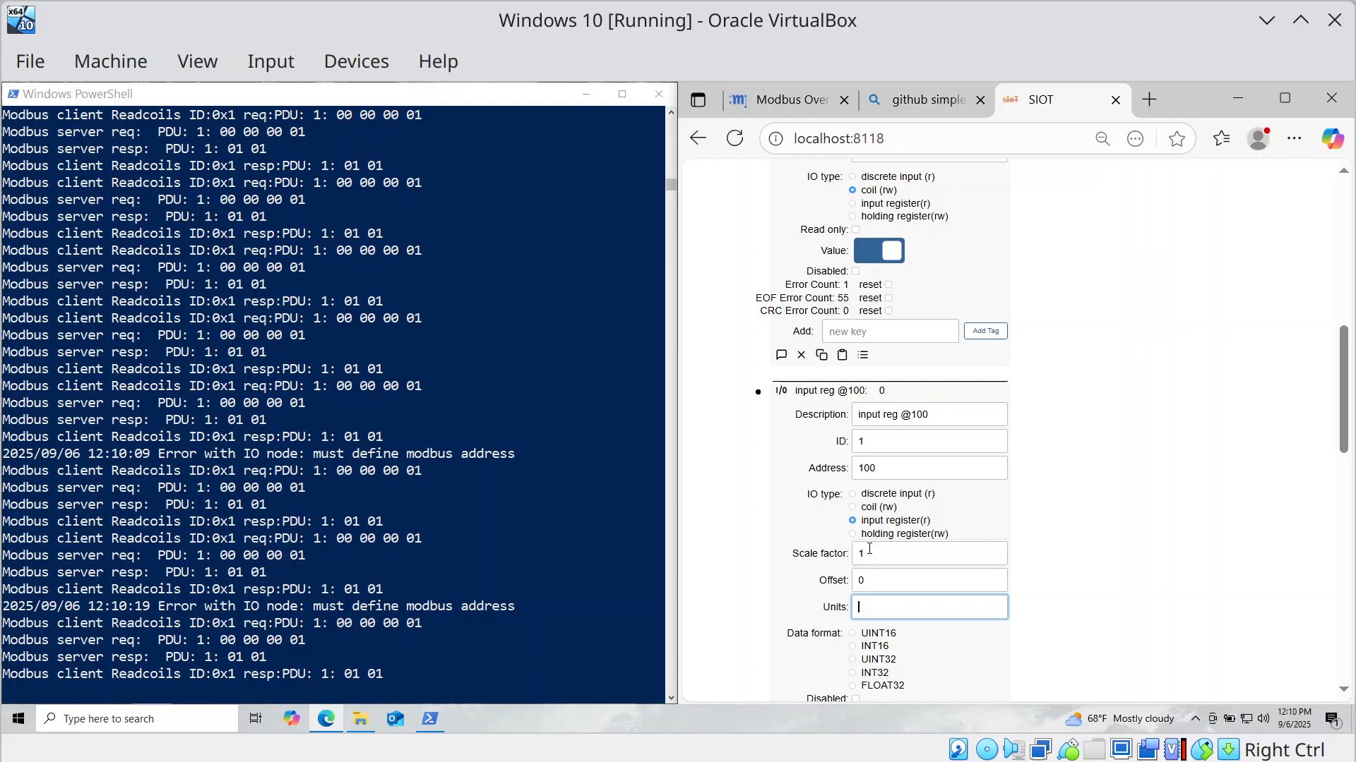
type("gAL")
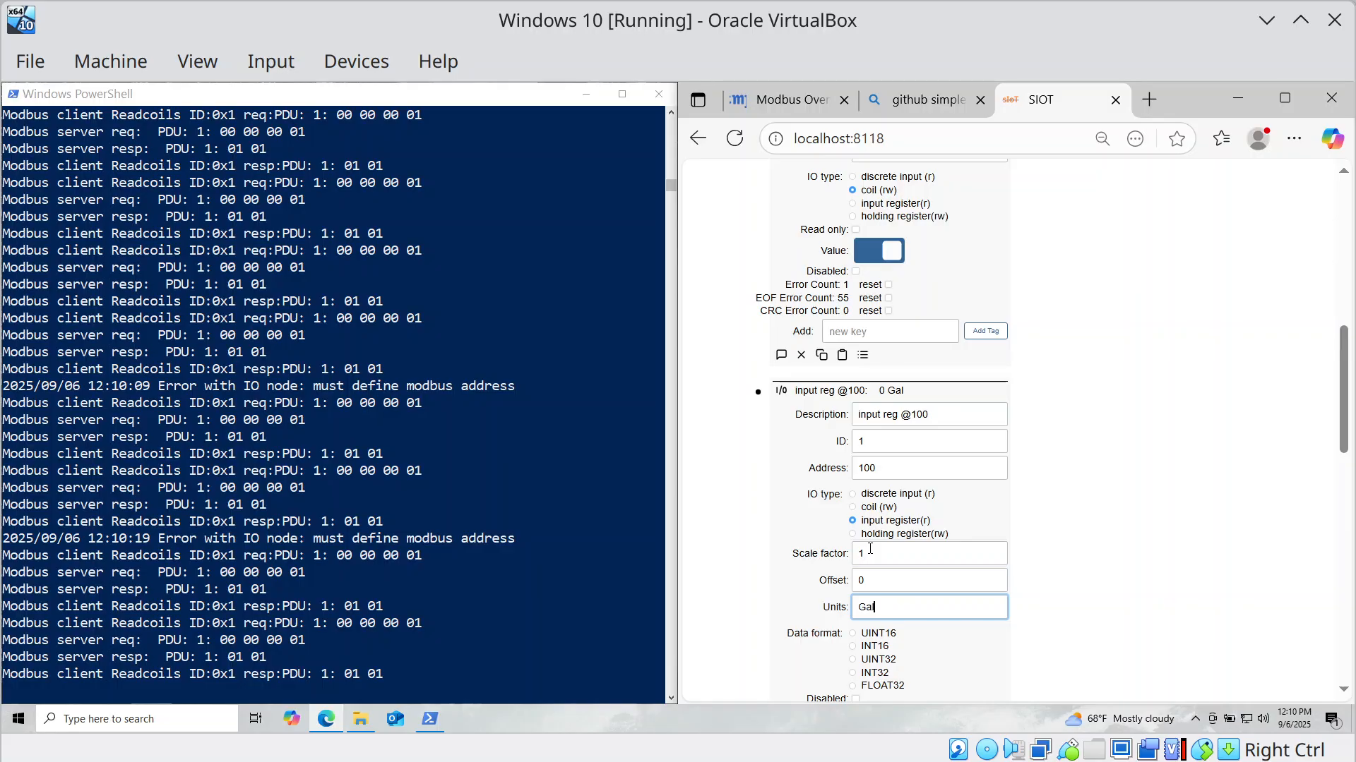
scroll(1068, 548, "down", 4)
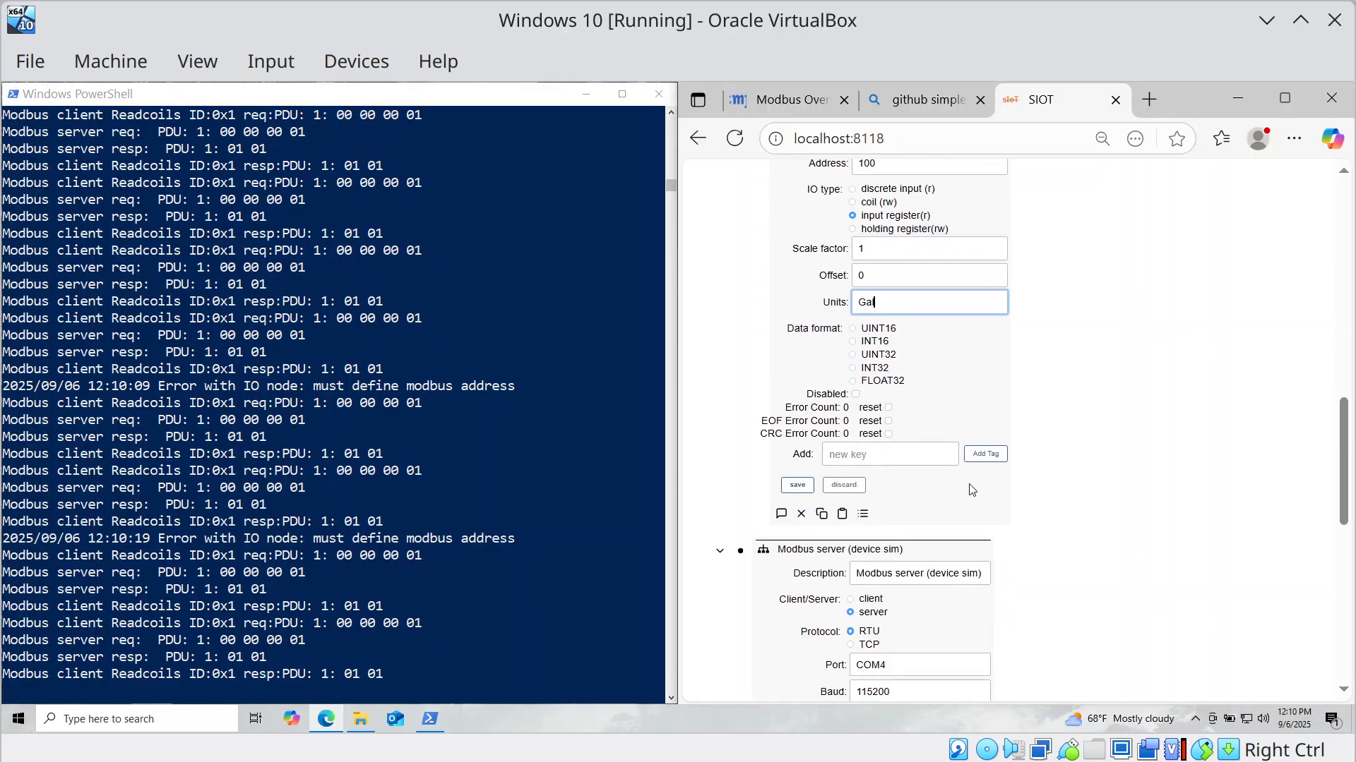
left_click(851, 329)
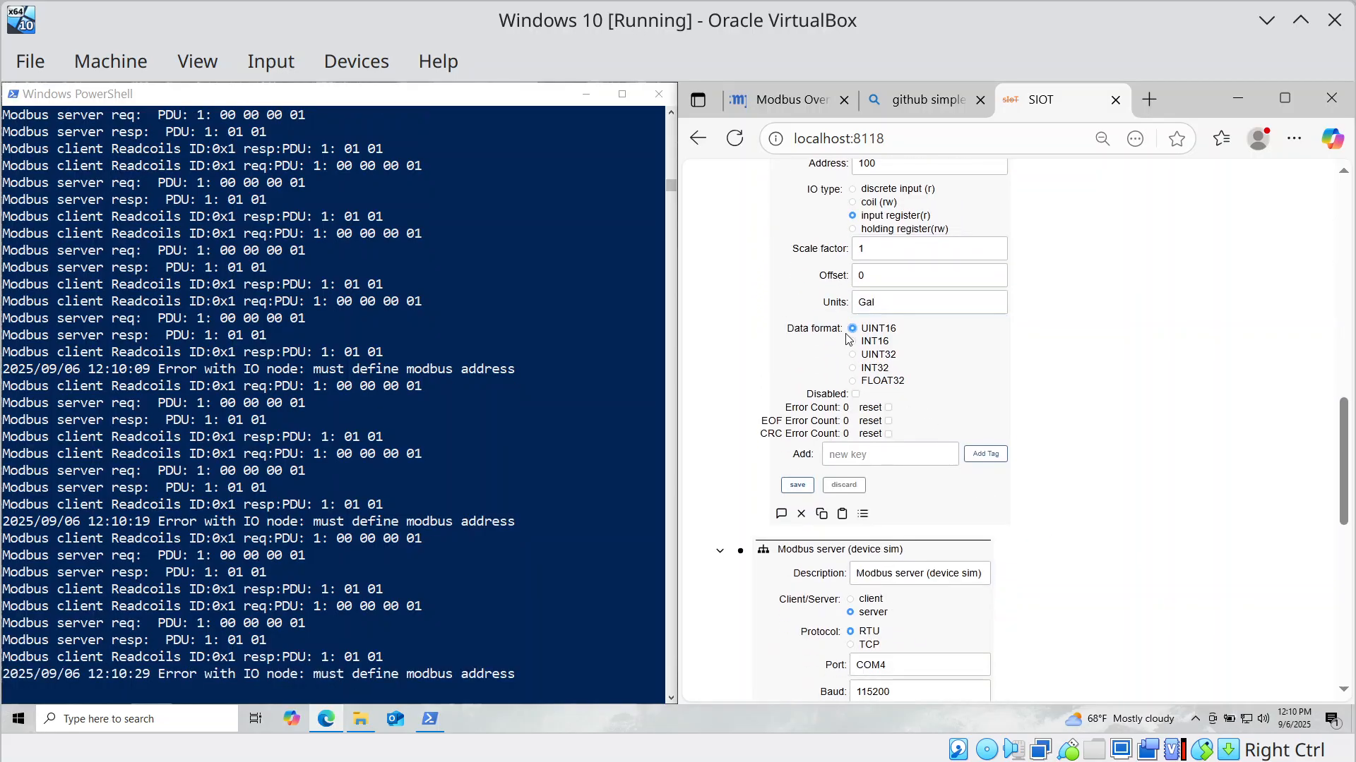
left_click(808, 485)
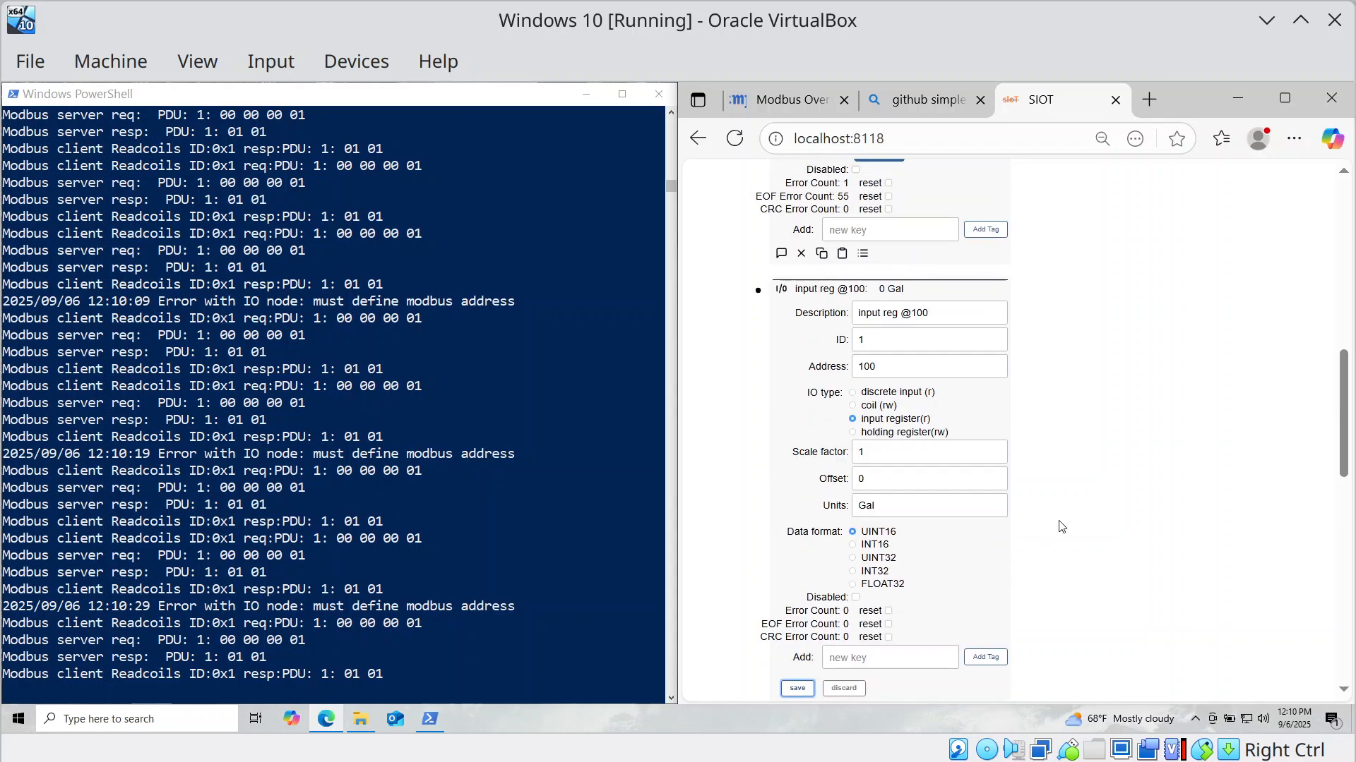
scroll(1053, 526, "down", 1)
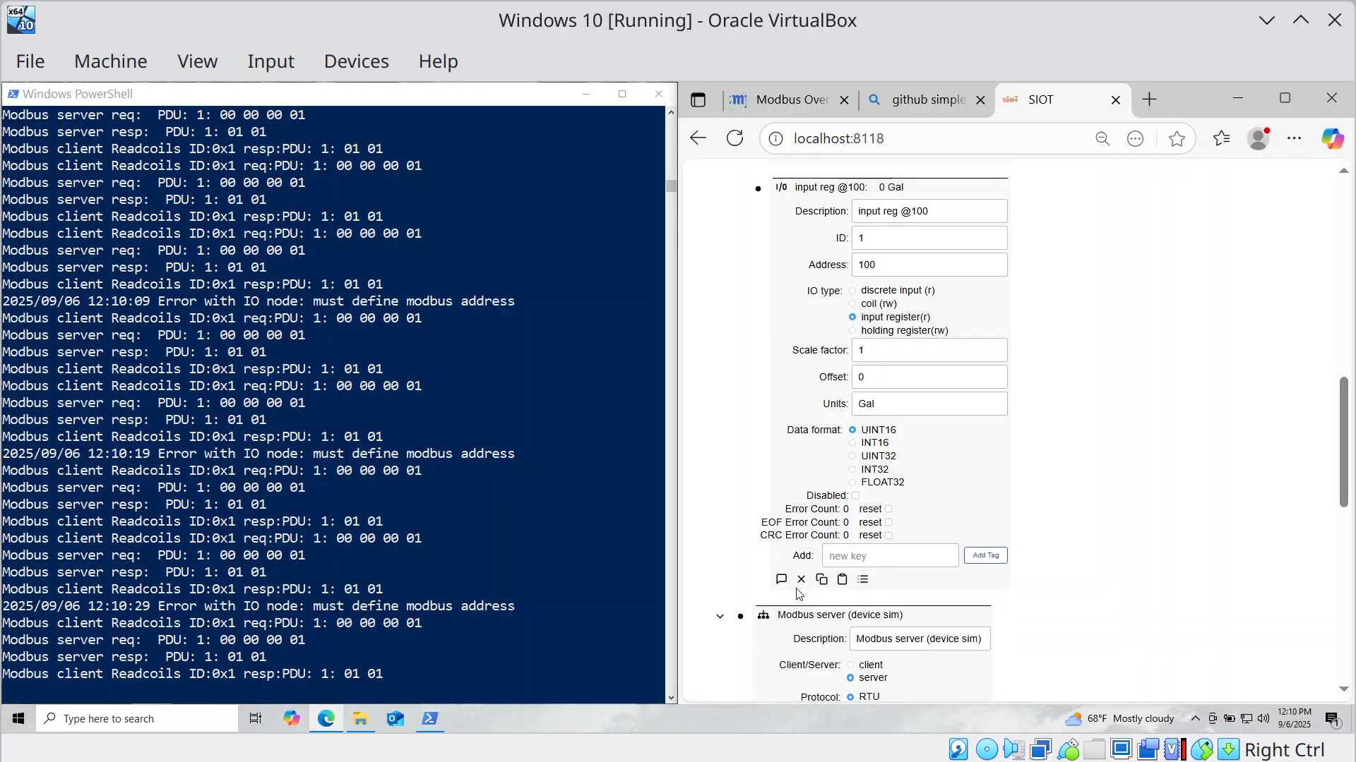
scroll(944, 543, "up", 1)
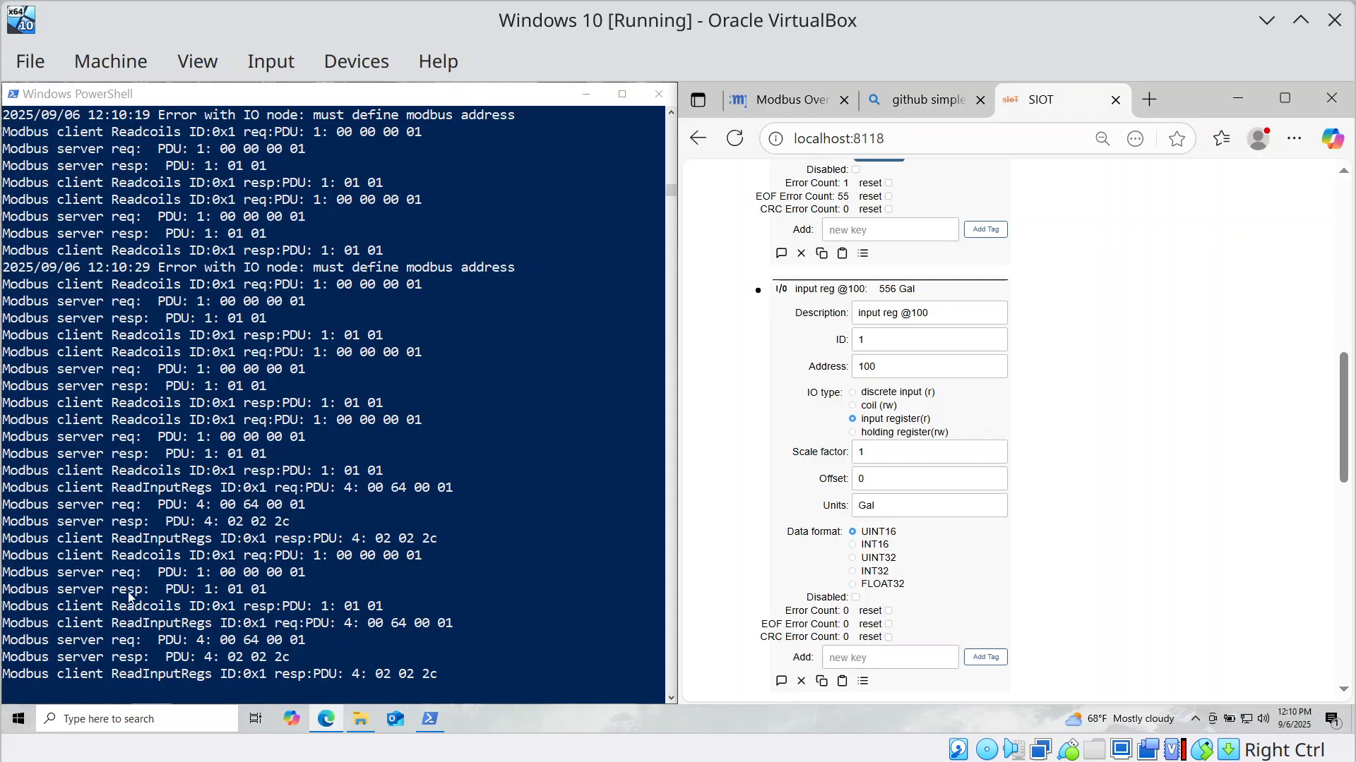
left_click(757, 290)
scroll(754, 310, "up", 5)
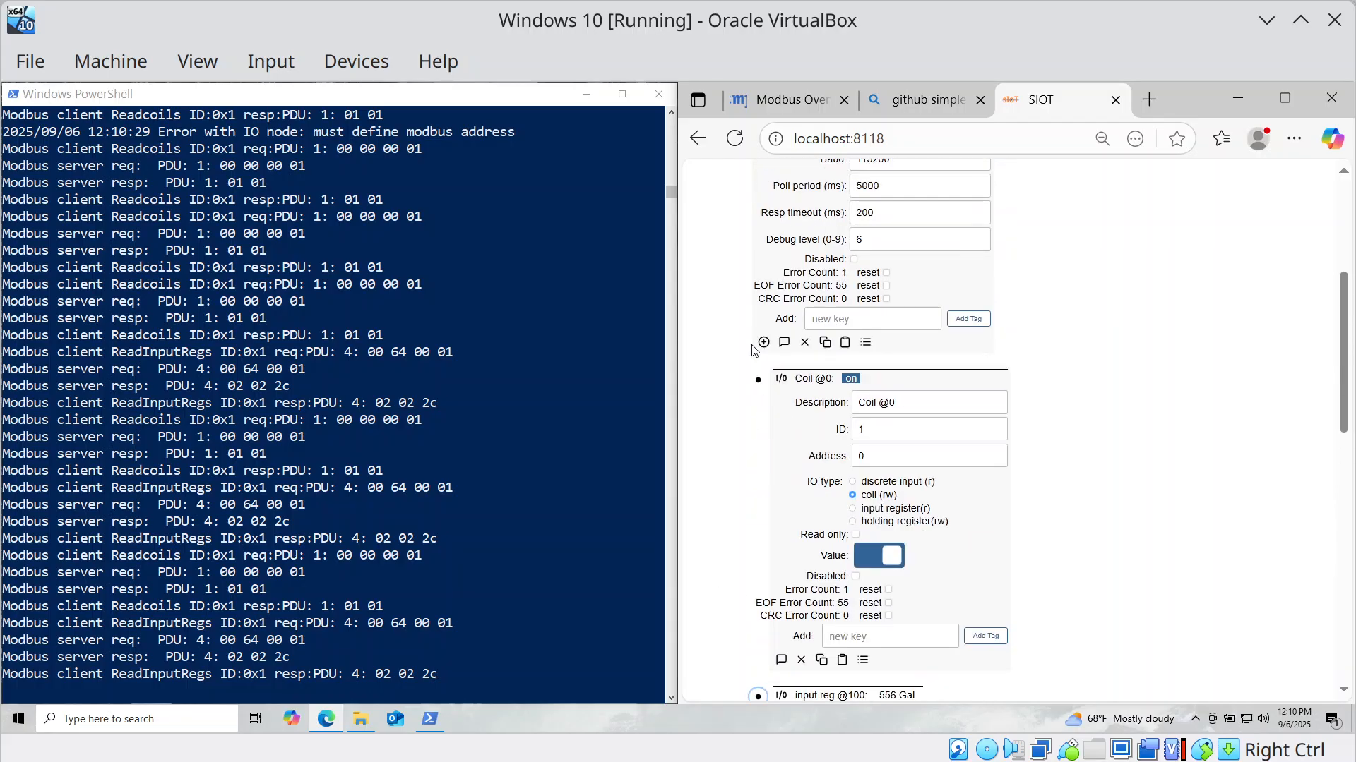
left_click(754, 381)
scroll(749, 358, "up", 3)
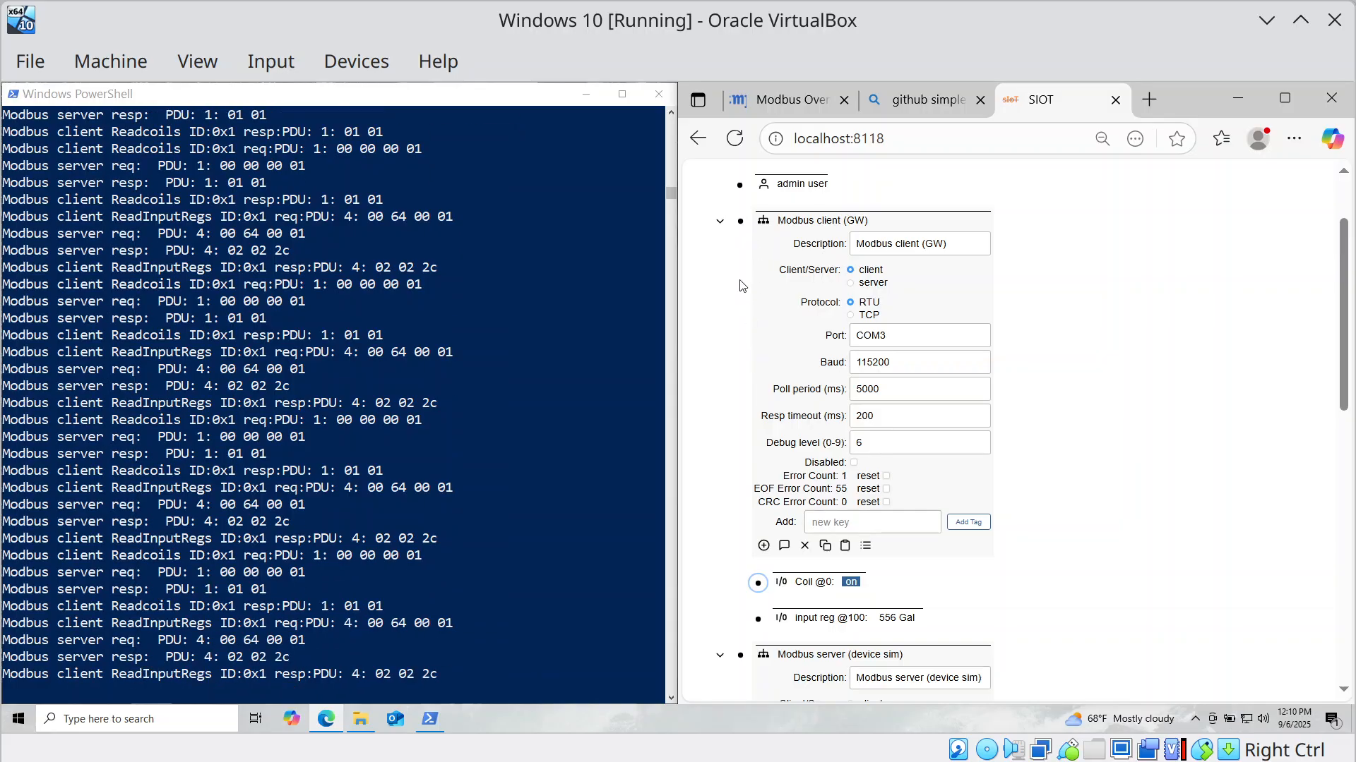
left_click(739, 221)
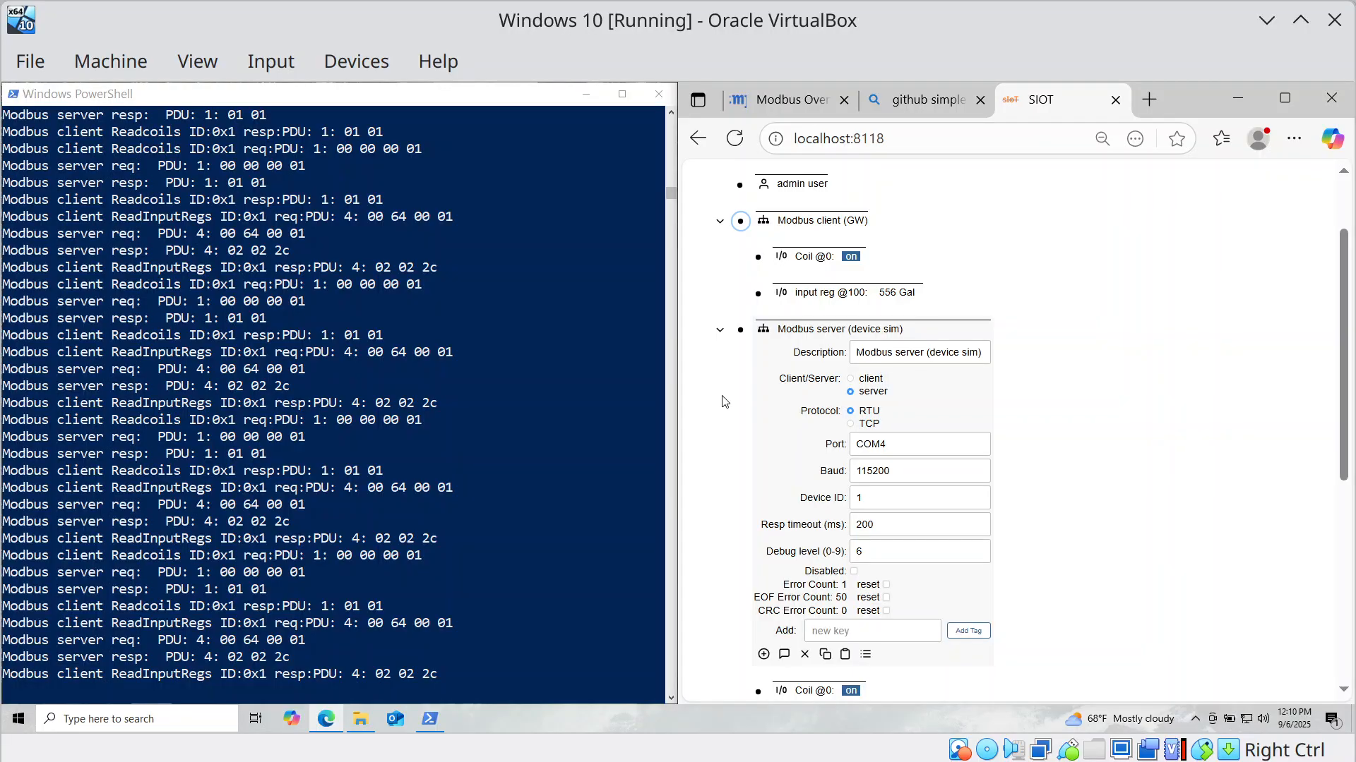
left_click(741, 331)
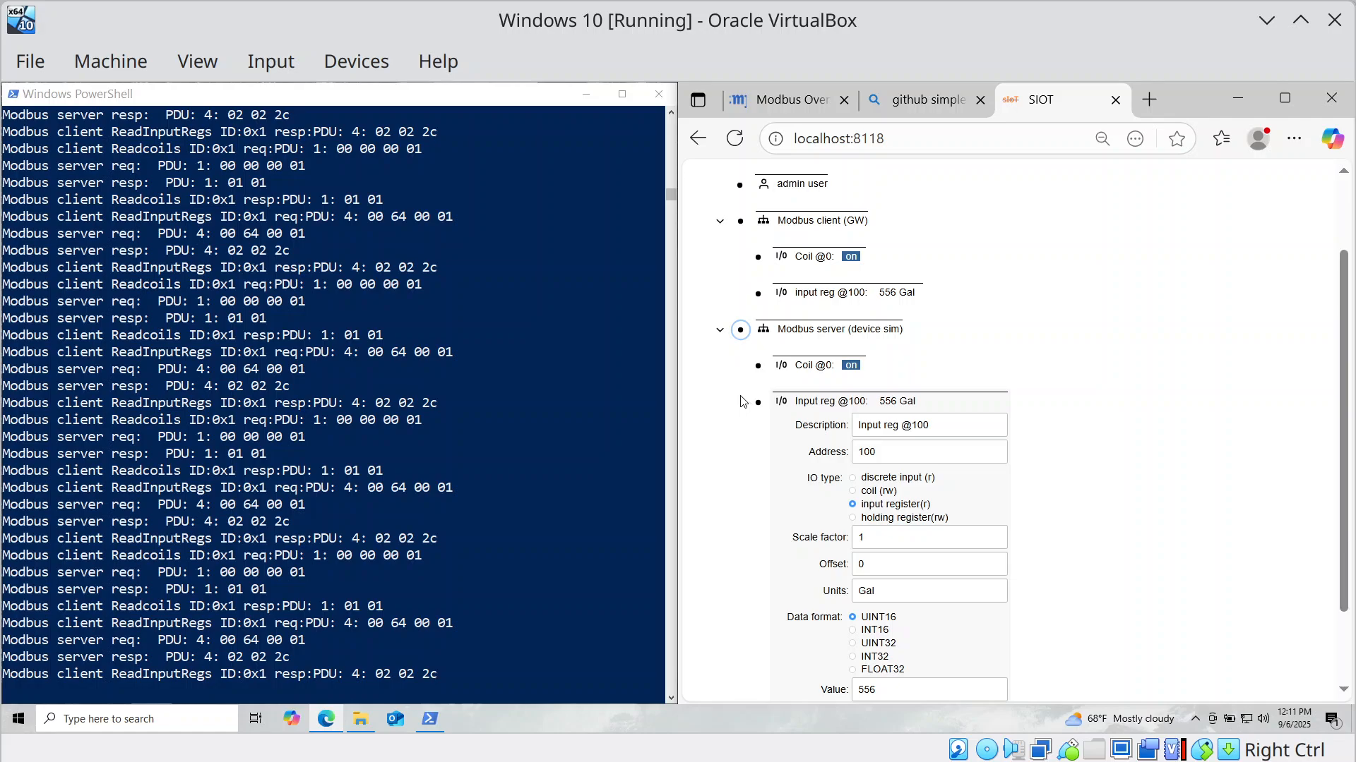
scroll(741, 398, "up", 2)
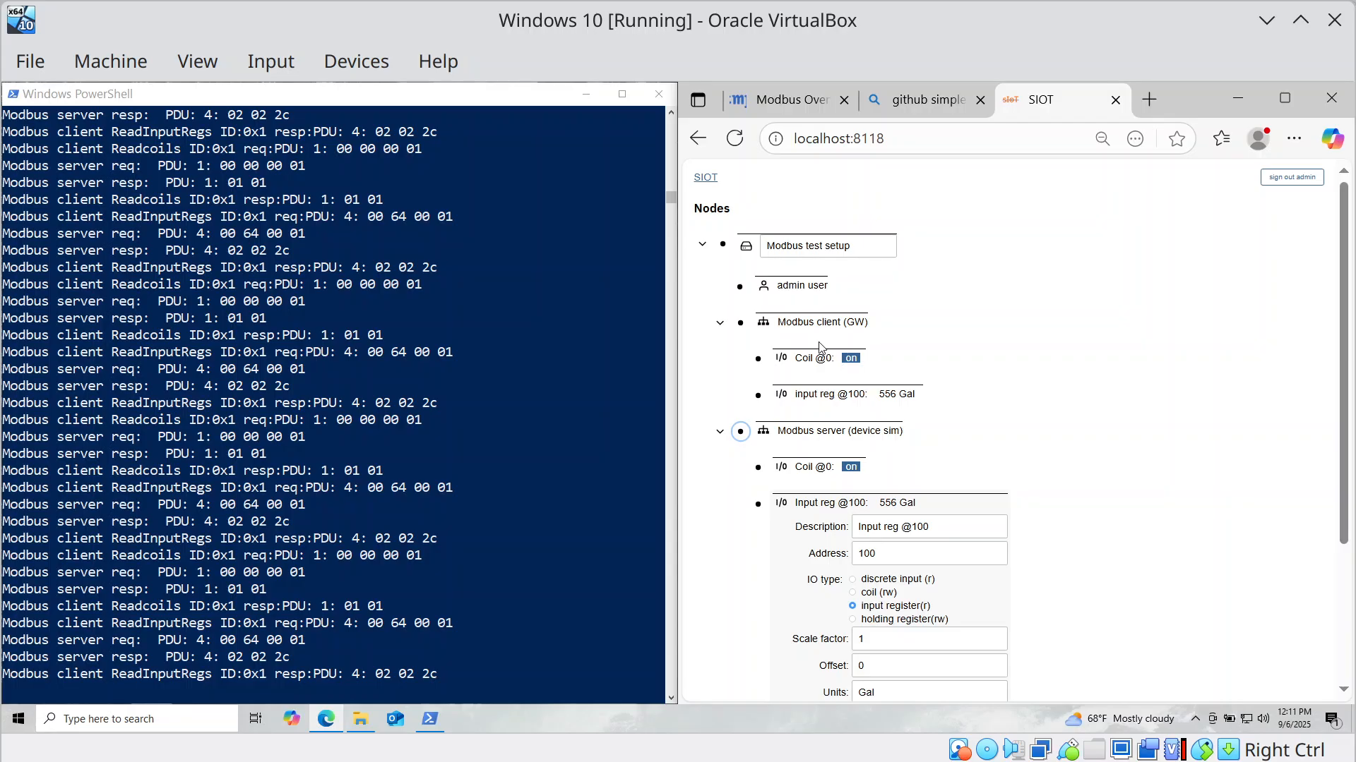
scroll(918, 537, "down", 3)
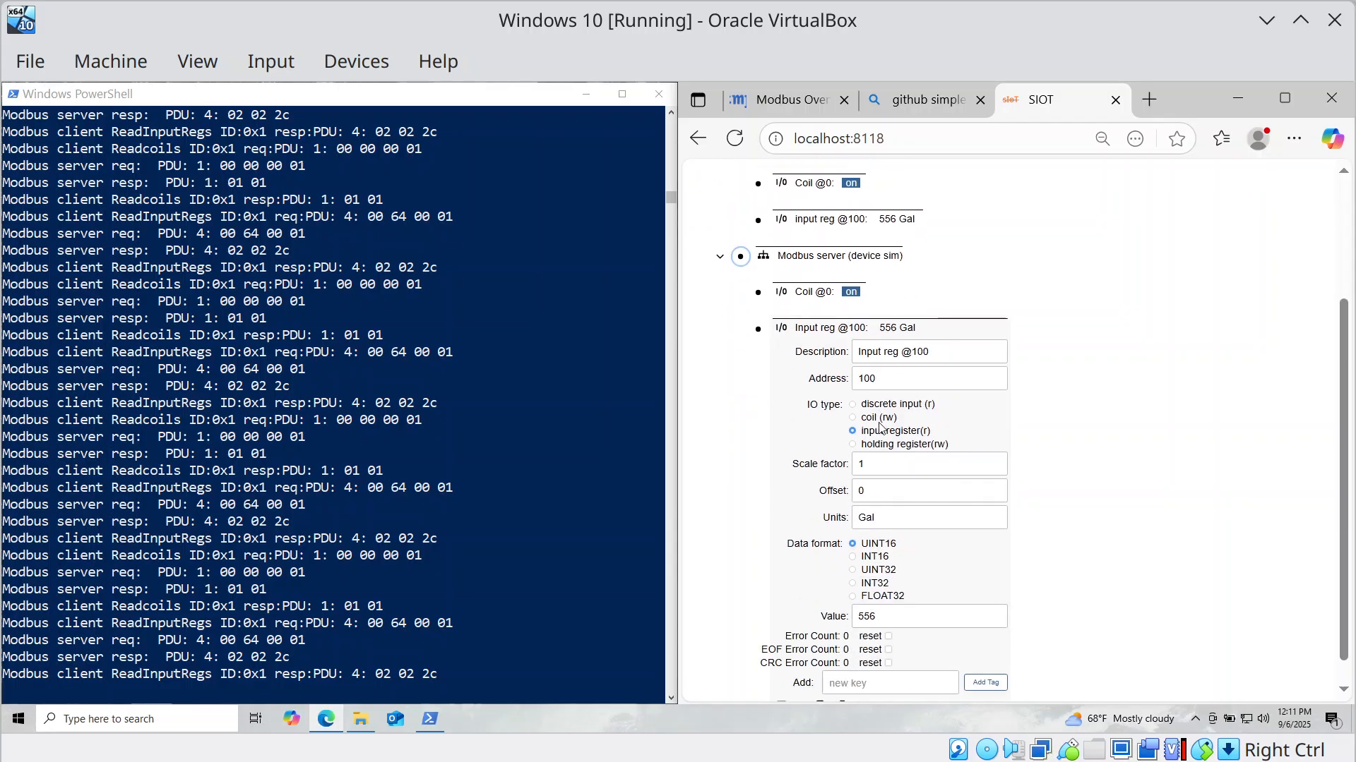
double_click(899, 589)
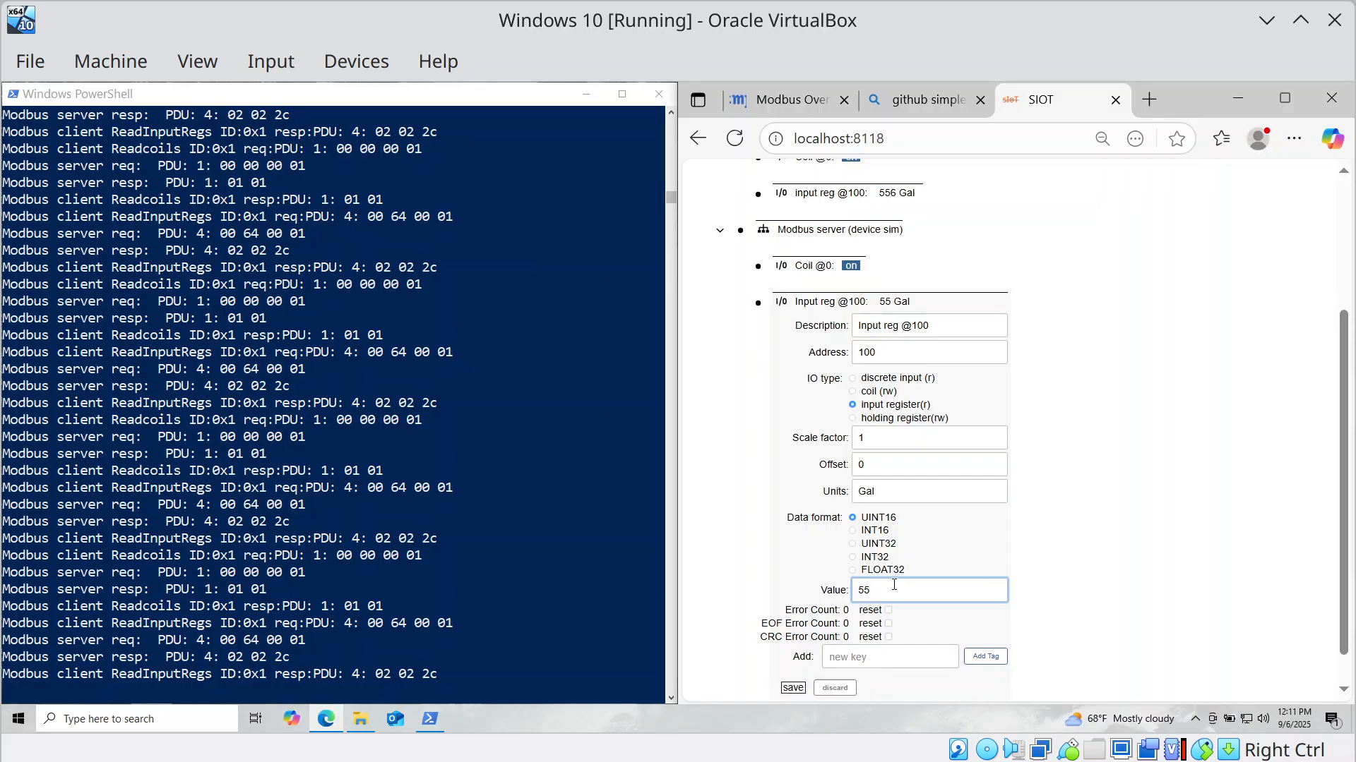
key("BackSpace")
type("100")
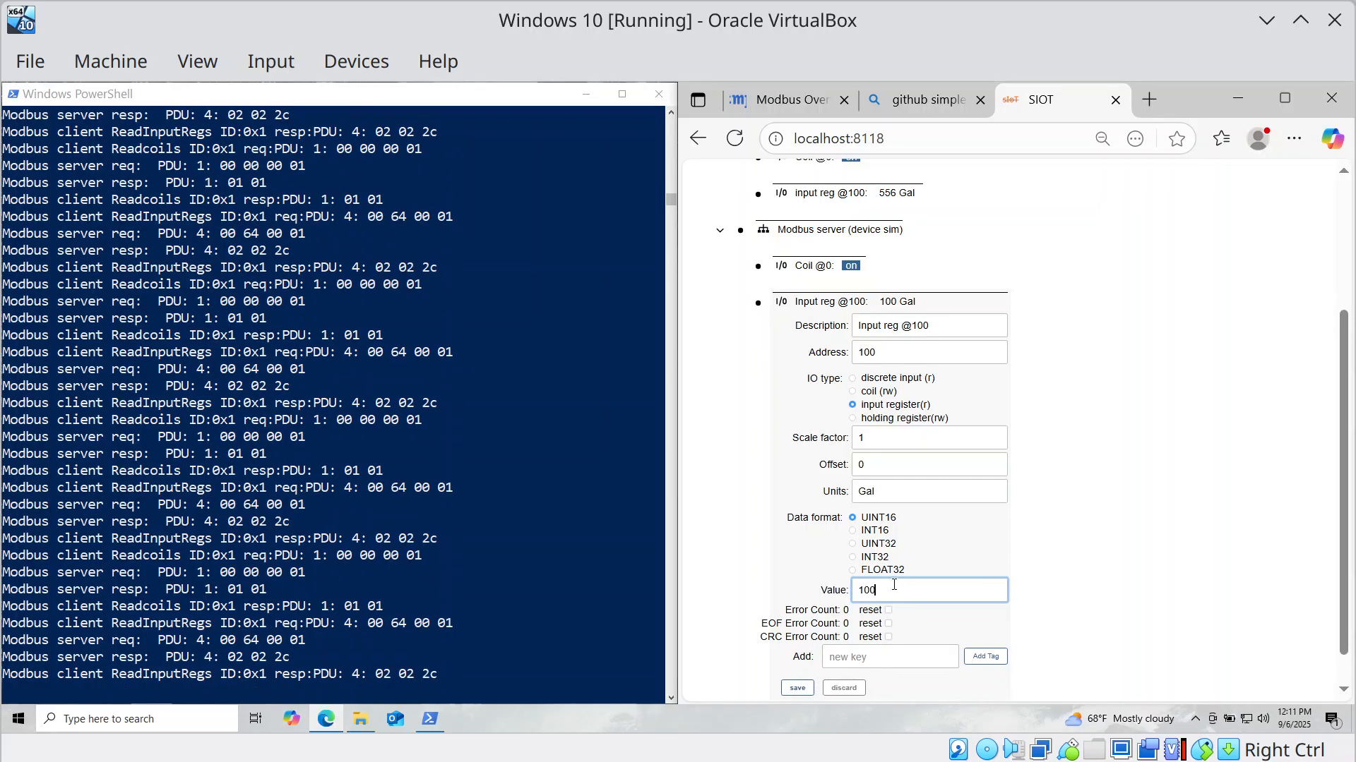
type("3")
left_click(797, 687)
scroll(810, 517, "up", 3)
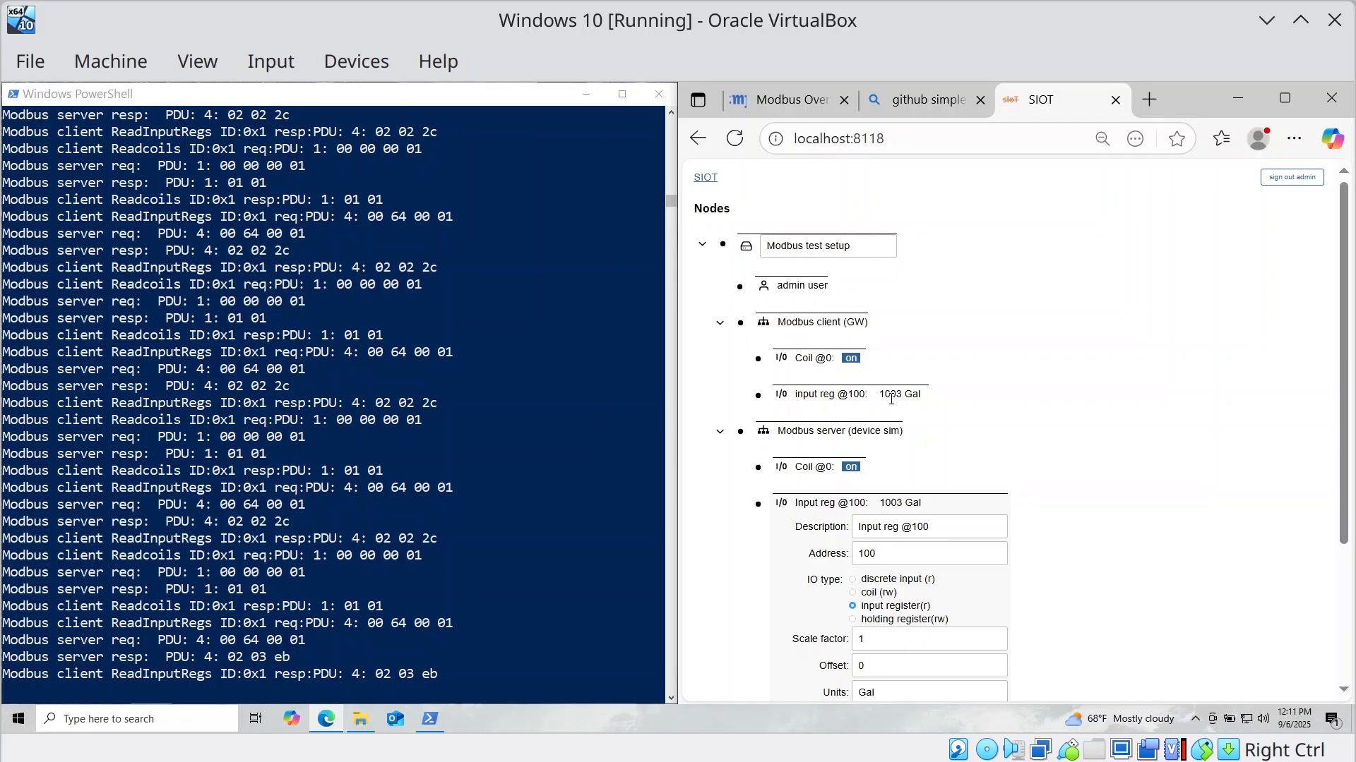
left_click(758, 506)
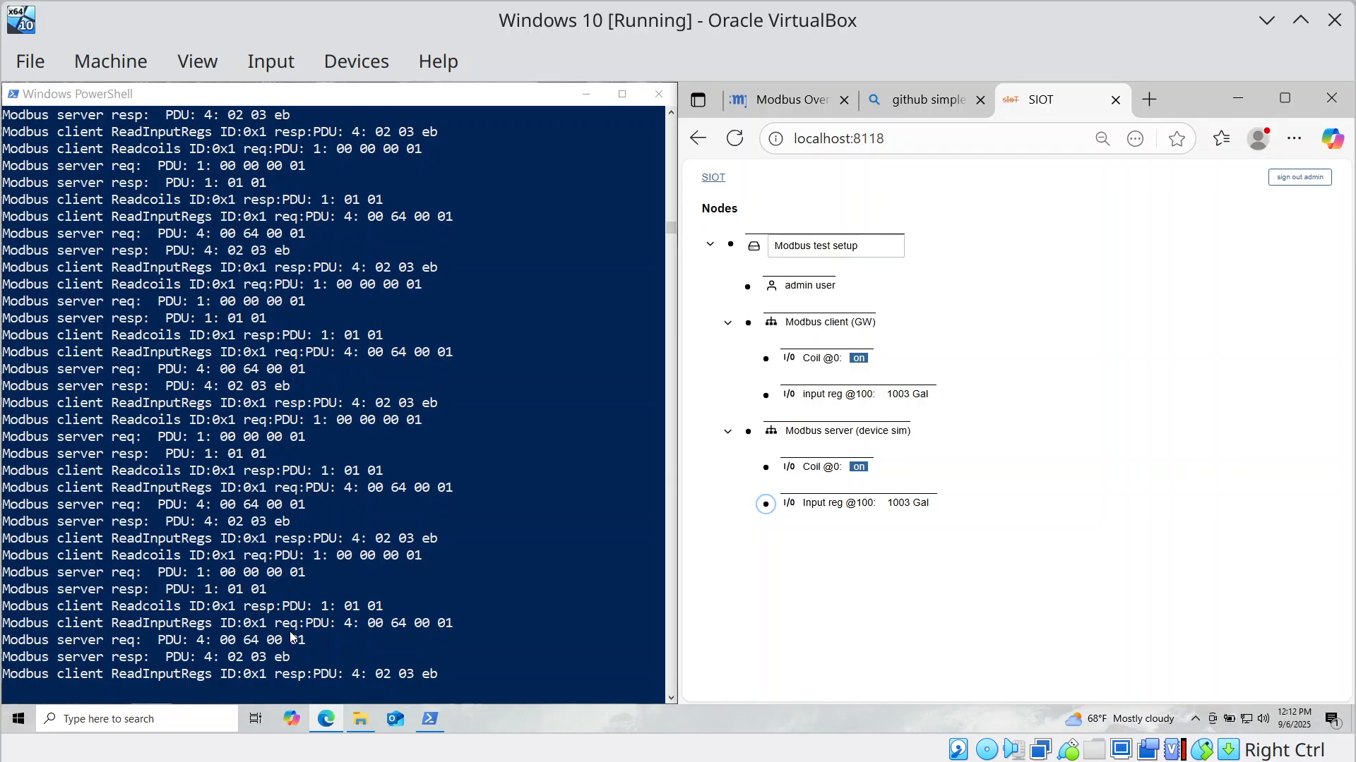
left_click(808, 101)
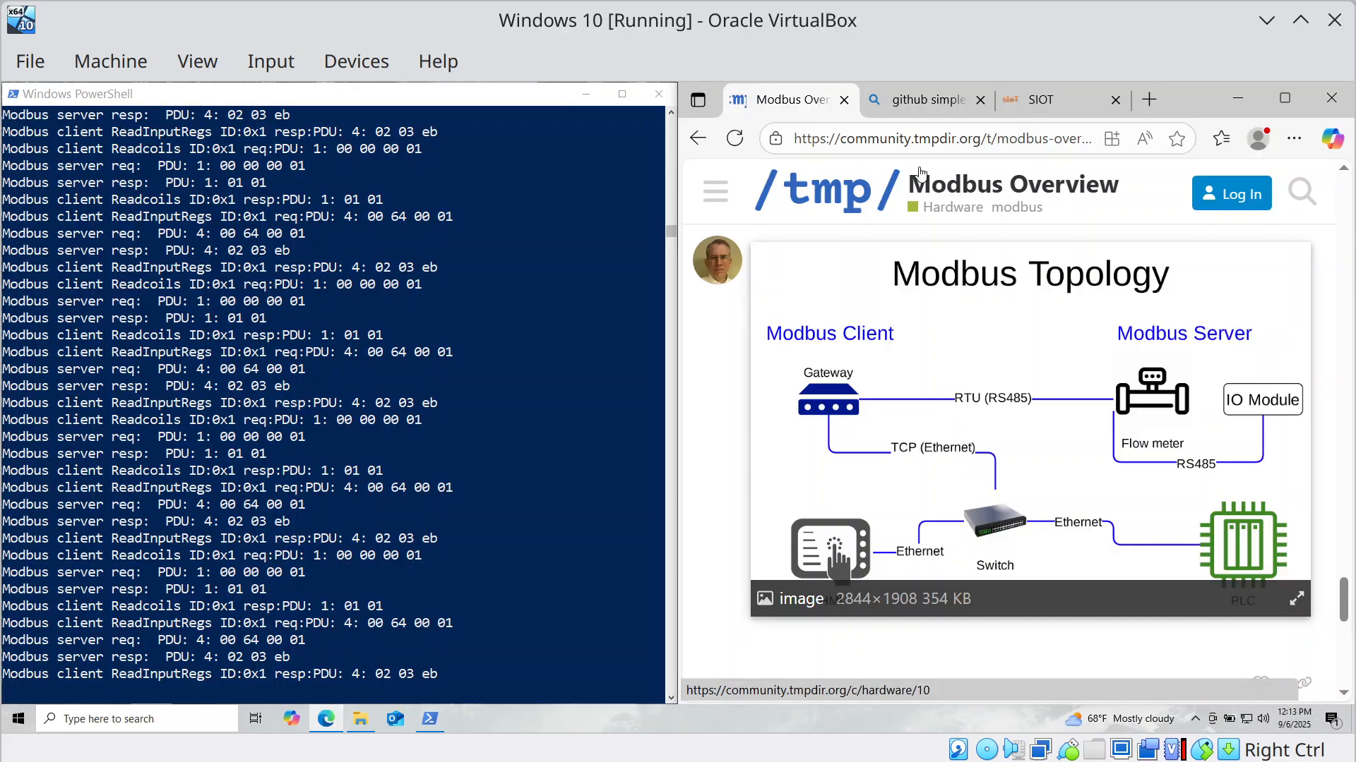
Switch back to the SIOT tab showing the node tree.
left_click(1055, 97)
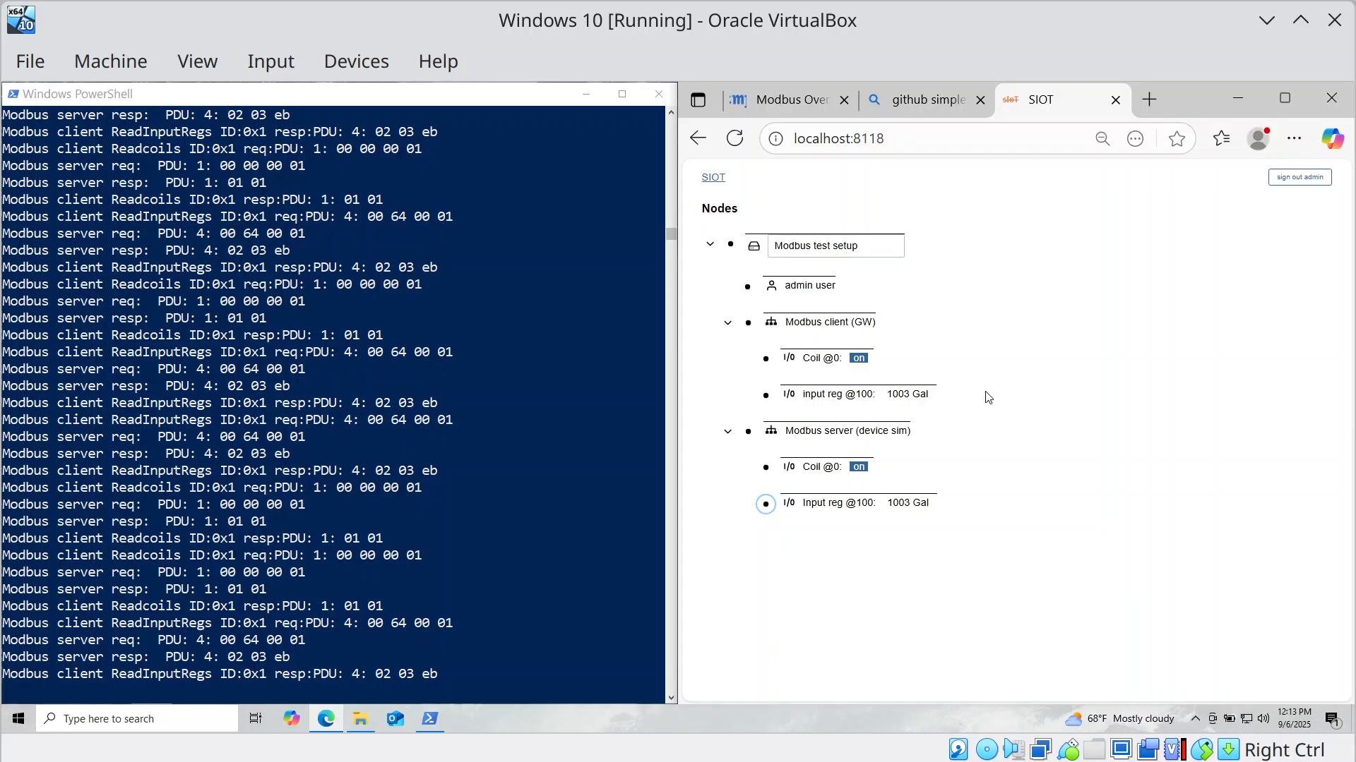
Expand the client's Coil @0 settings to show its read/write coil configuration.
left_click(765, 360)
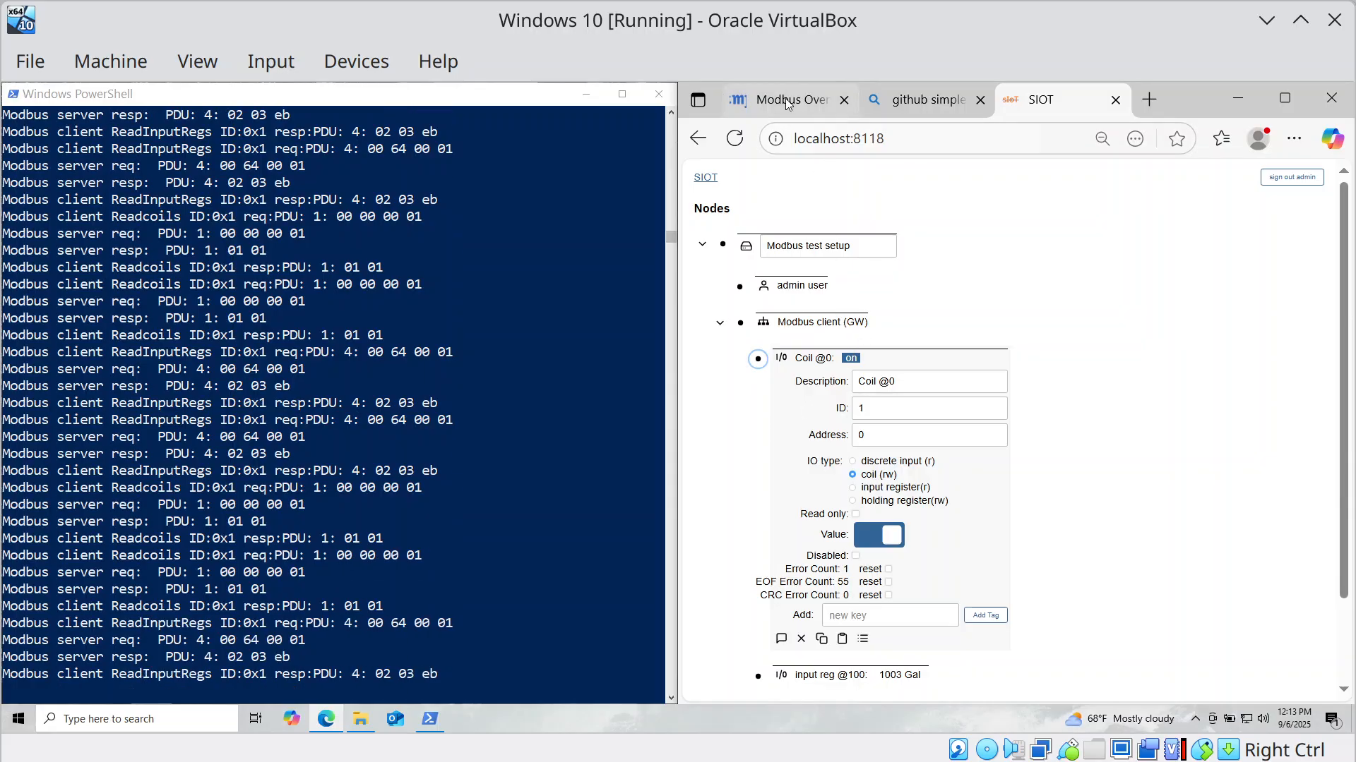
mouse_move(782, 97)
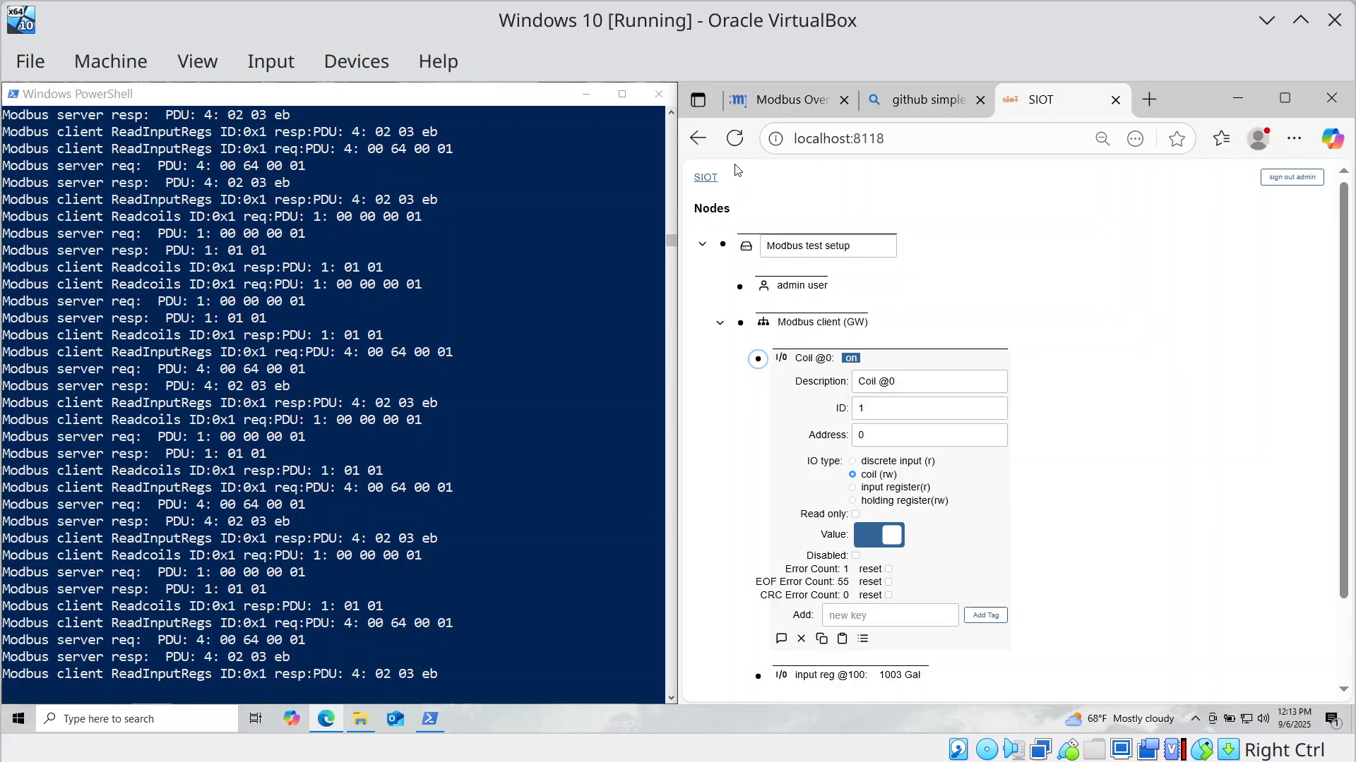
Switch to the Modbus Overview article and scroll to its Standard Coil/Register numbers table.
left_click(788, 101)
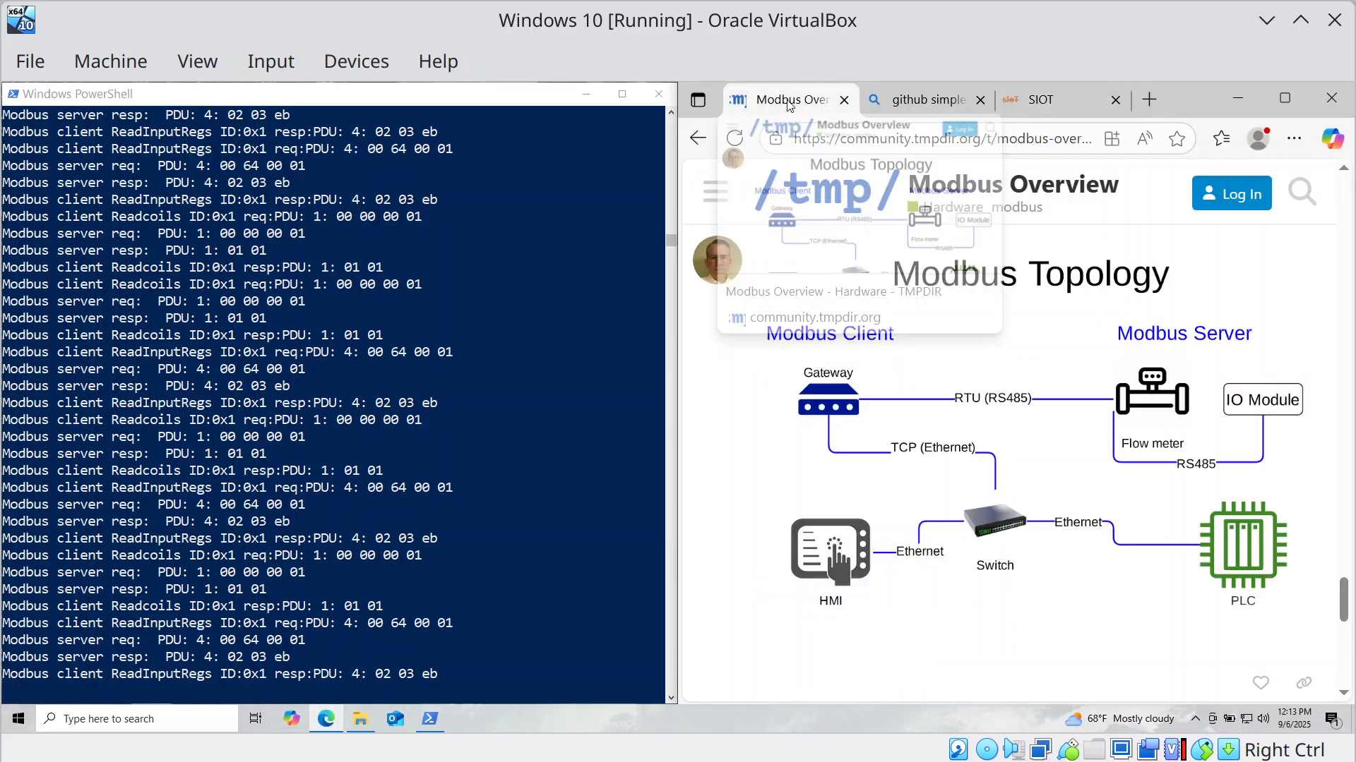
scroll(862, 339, "down", 5)
scroll(918, 311, "up", 5)
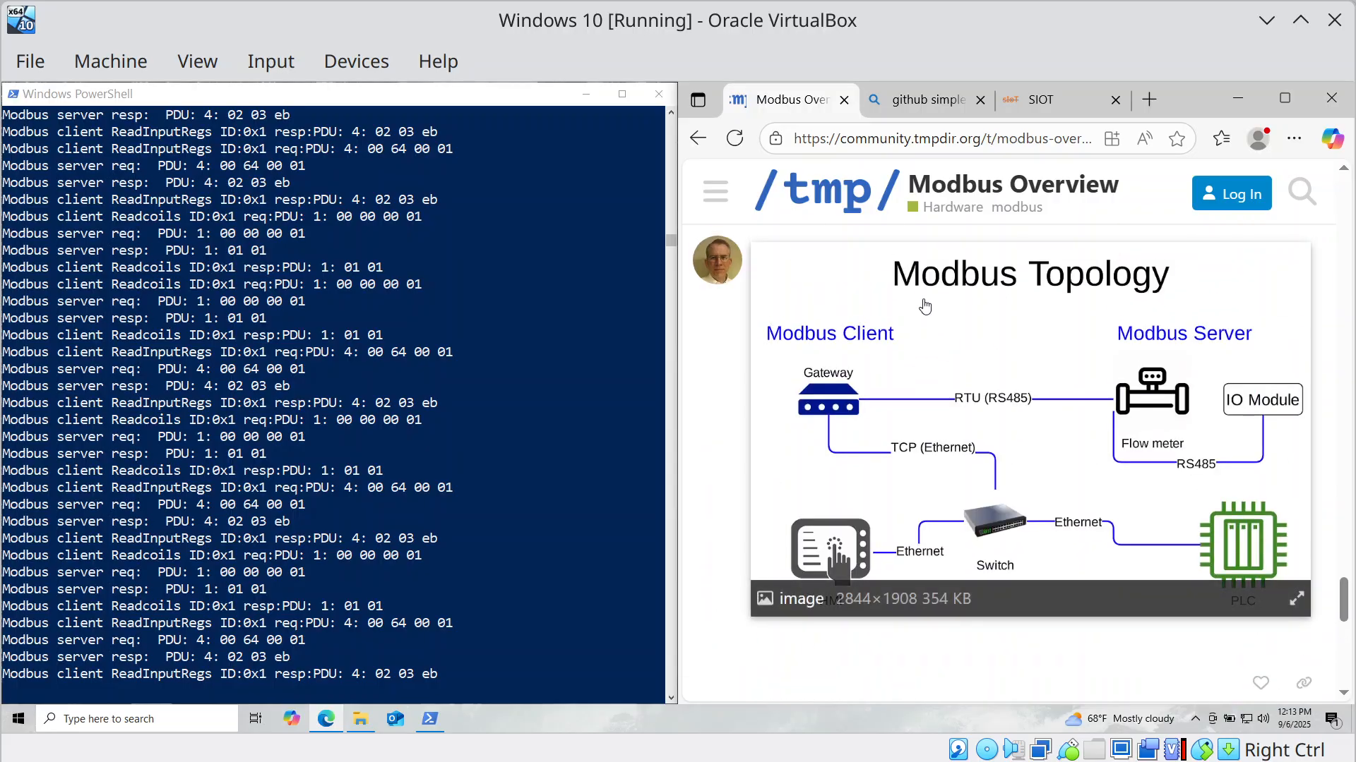
scroll(925, 307, "down", 10)
scroll(925, 310, "up", 4)
scroll(926, 325, "down", 2)
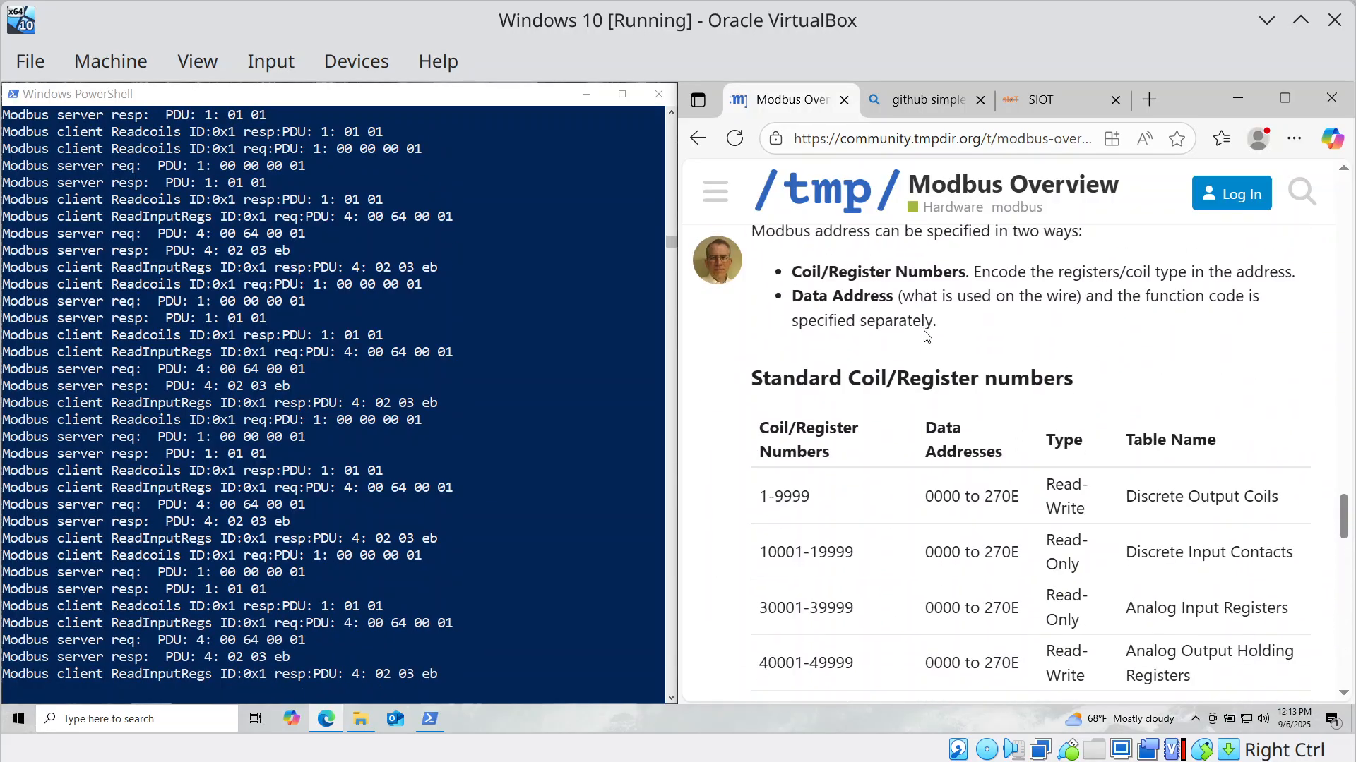
scroll(926, 335, "down", 1)
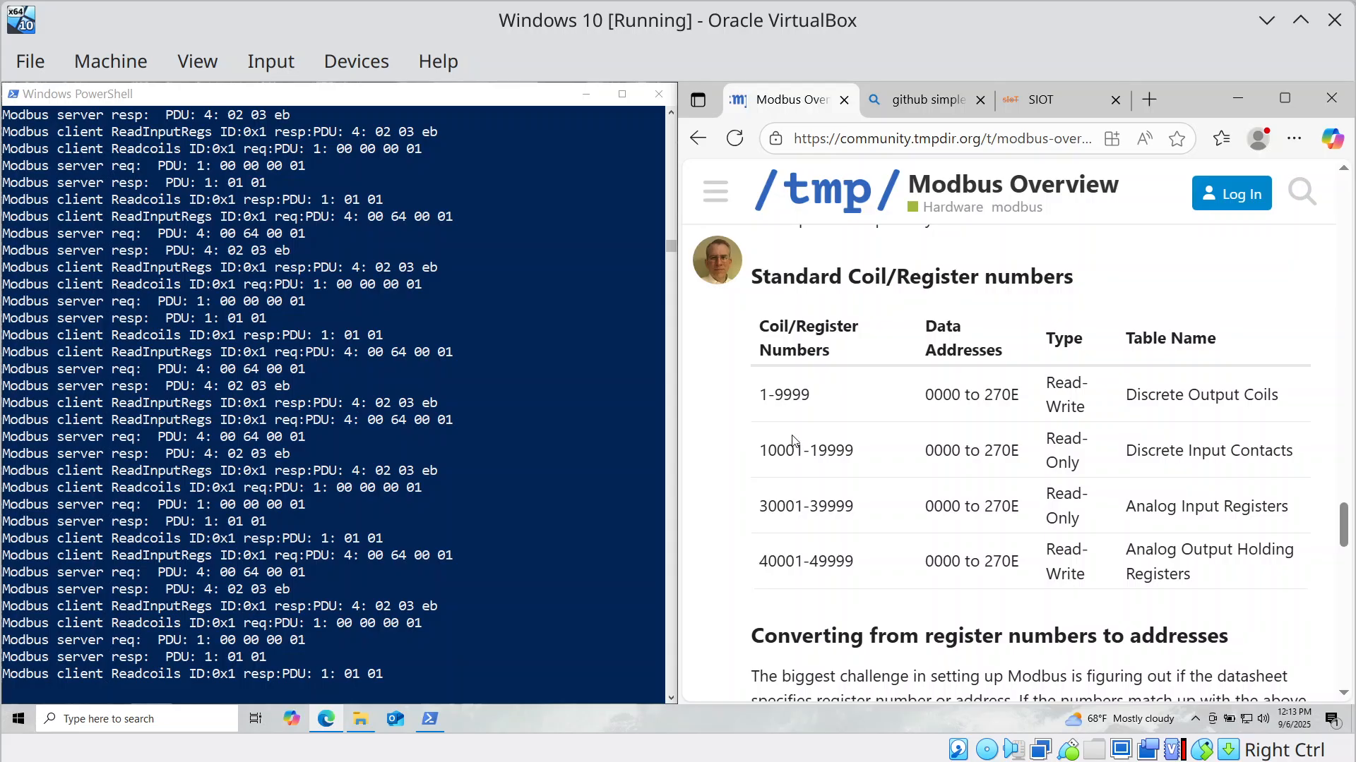
scroll(819, 473, "down", 4)
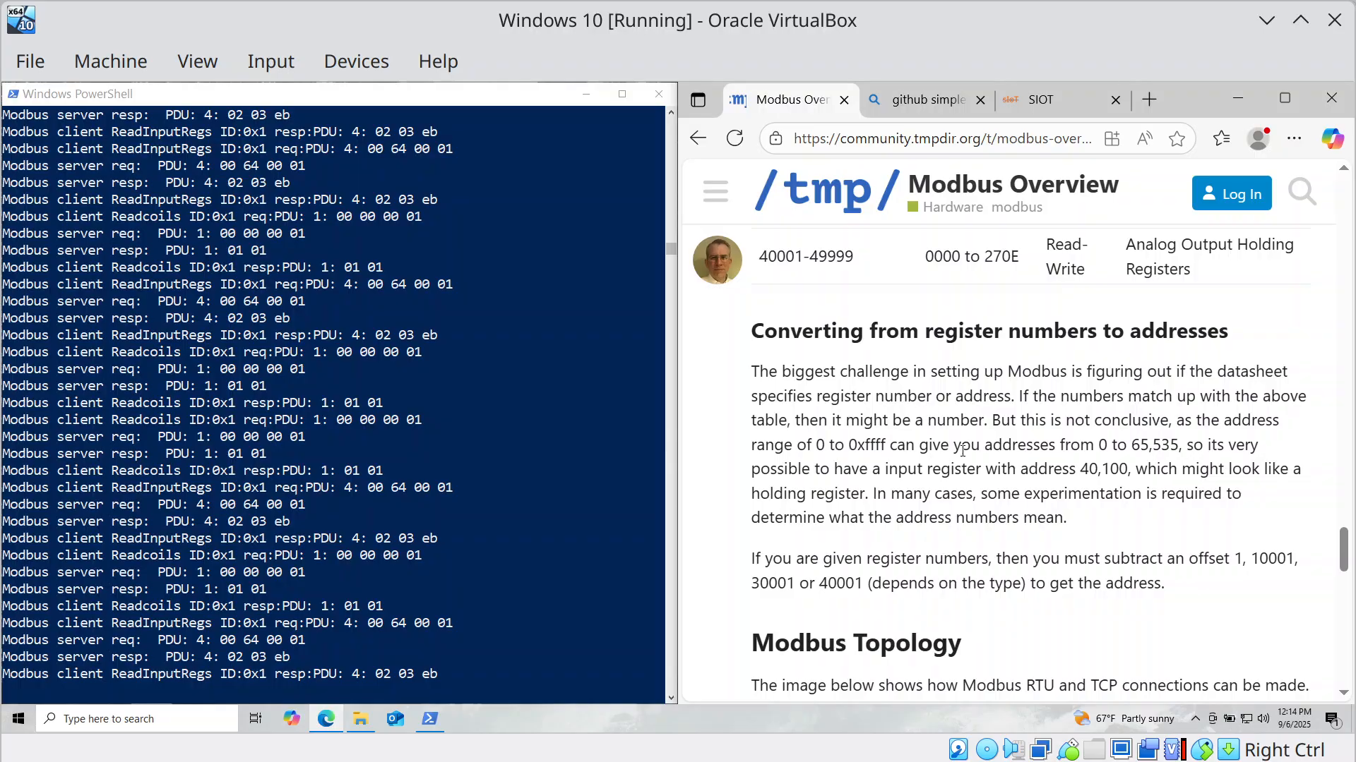
scroll(962, 450, "down", 1)
scroll(982, 488, "up", 2)
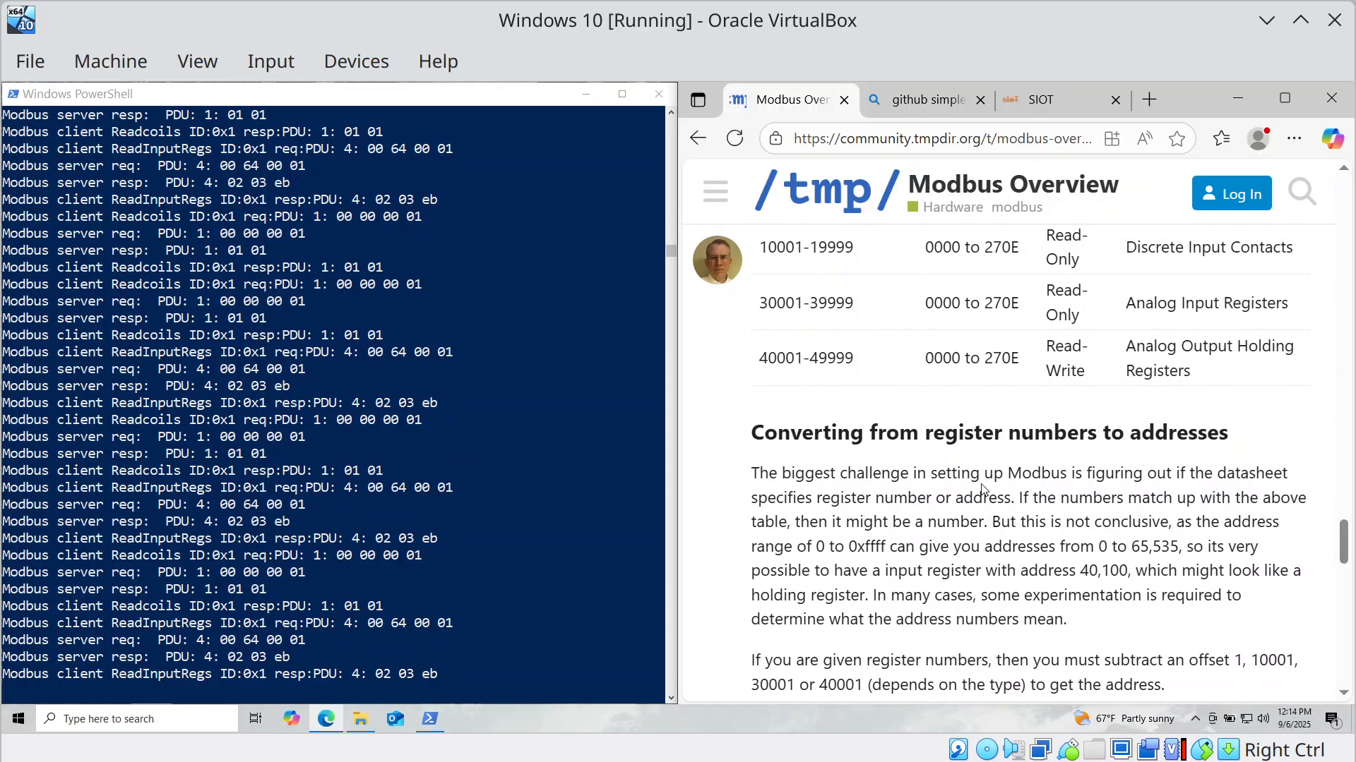
scroll(982, 489, "up", 1)
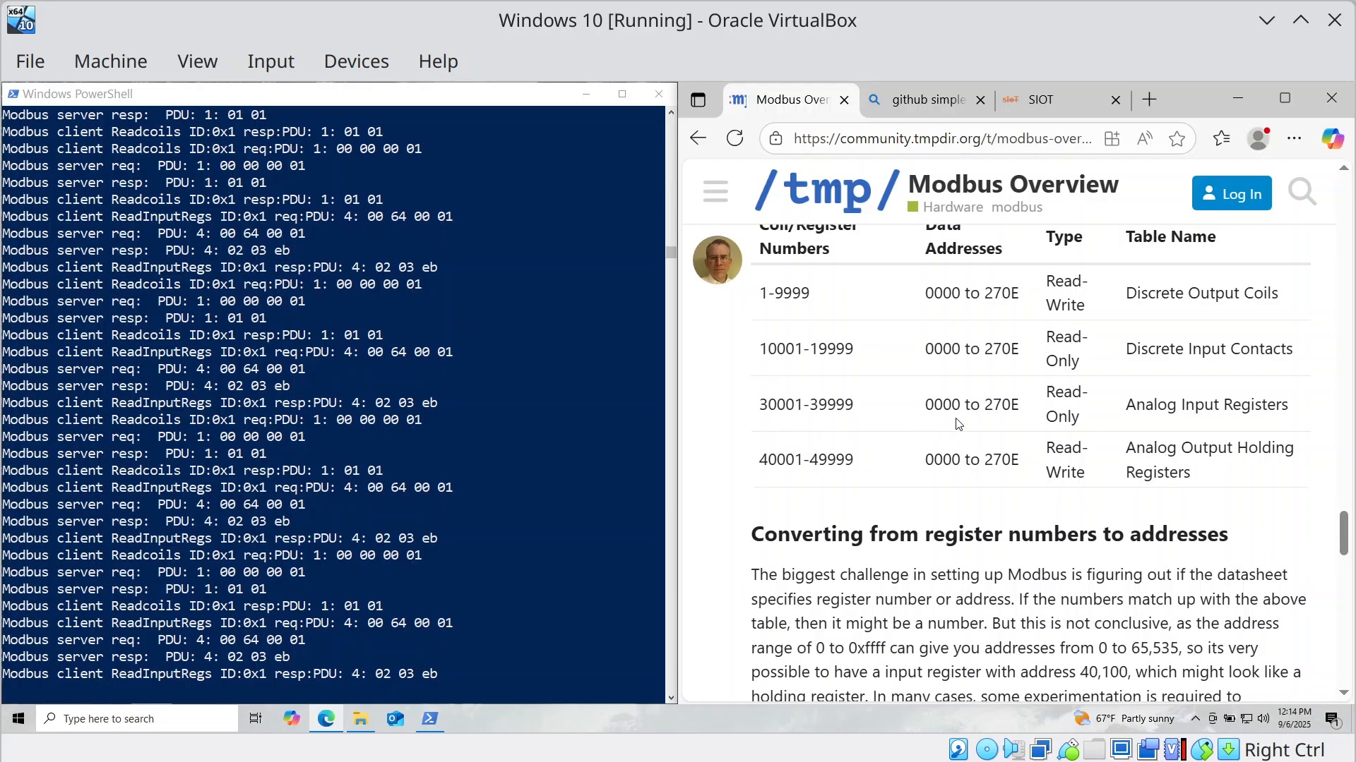
scroll(957, 390, "up", 1)
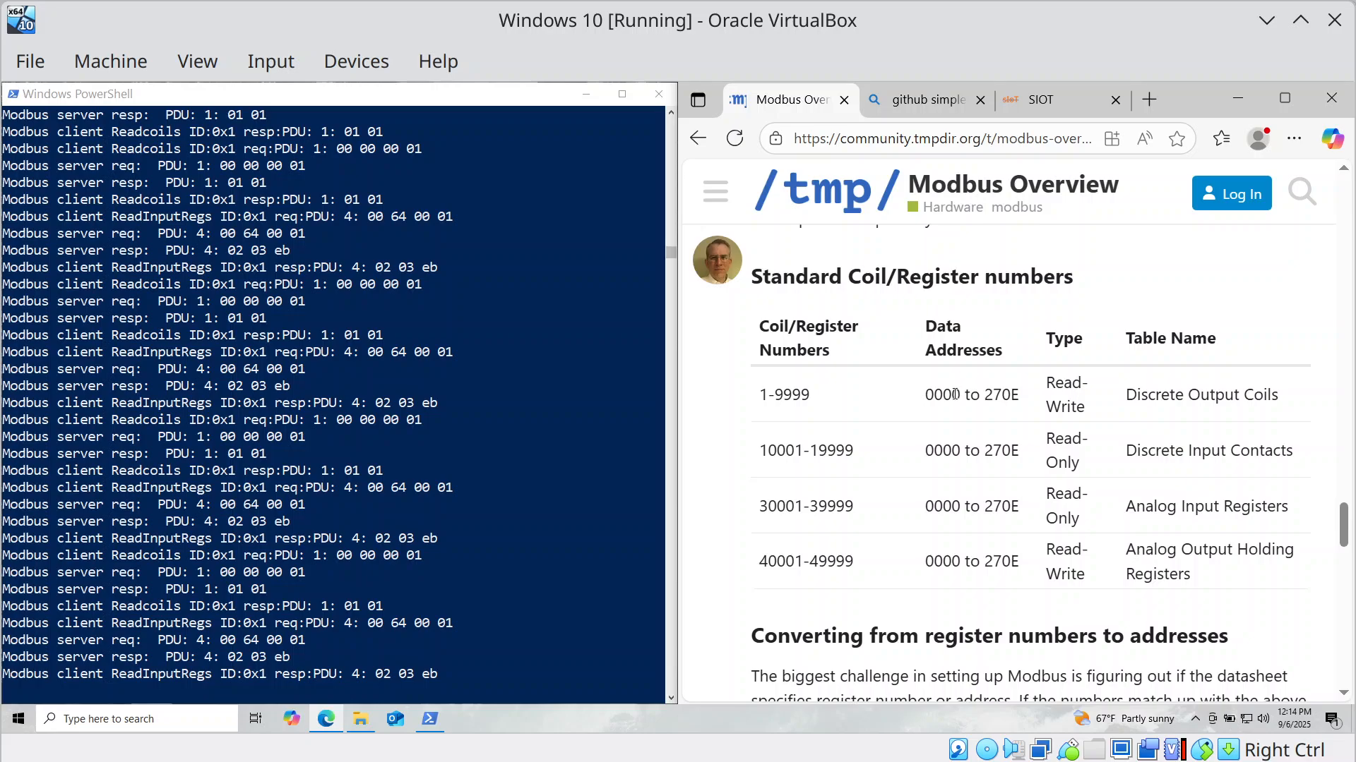